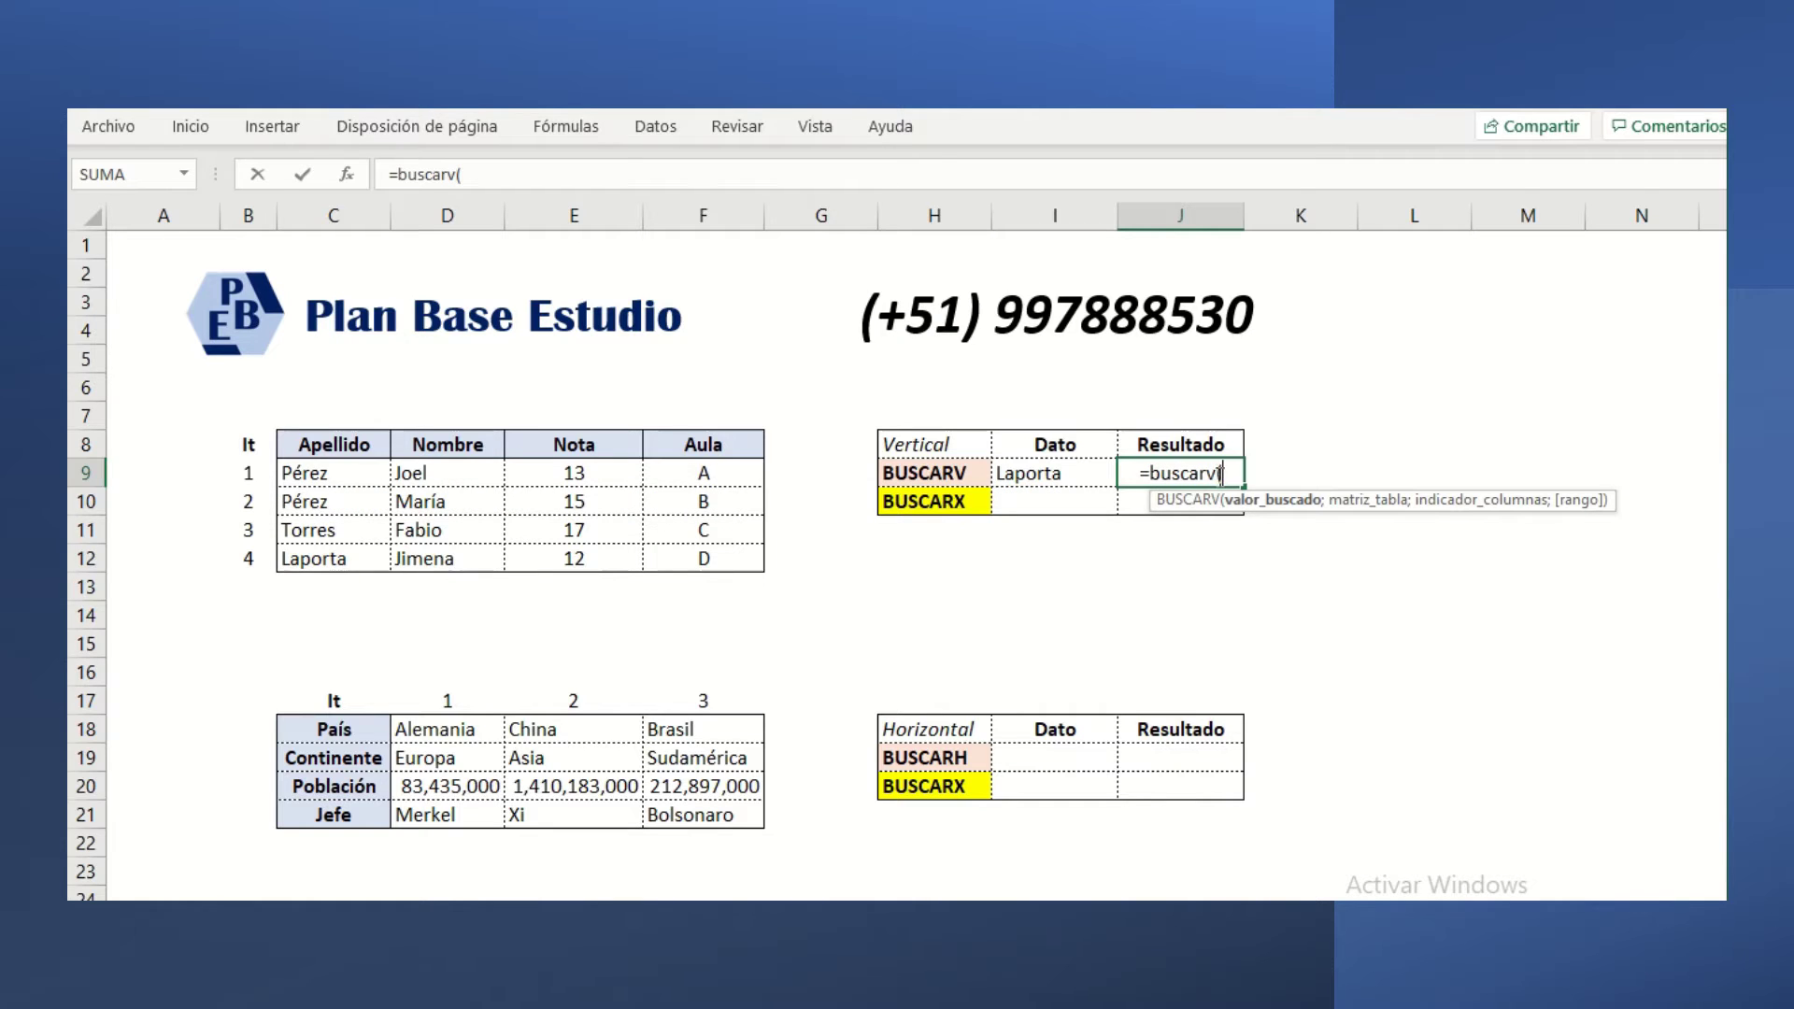
- Complete the BUSCARV formula in J9 with lookup value I9, table C9:F12, column index 3 and exact match (falso)
{"action": "left_click", "coordinate": [1080, 475]}
{"action": "type", "text": ";"}
{"action": "left_click_drag", "start_coordinate": [305, 472], "coordinate": [726, 554]}
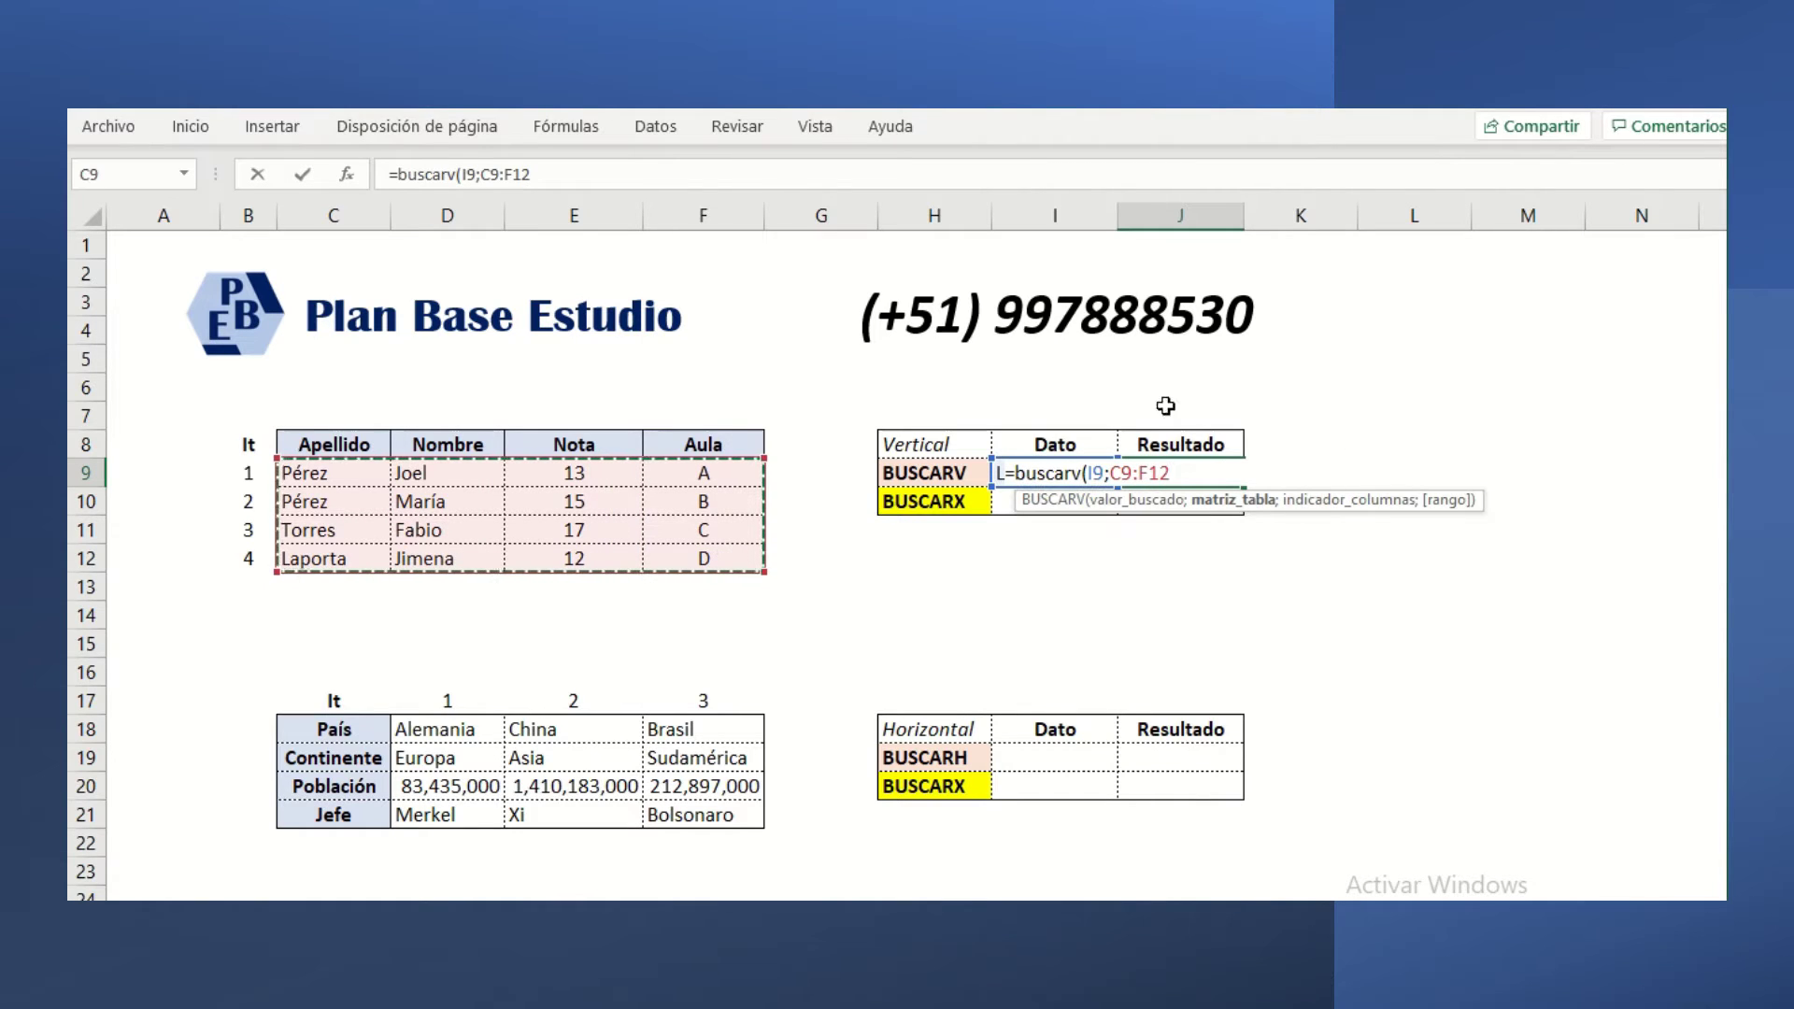
{"action": "type", "text": ";3"}
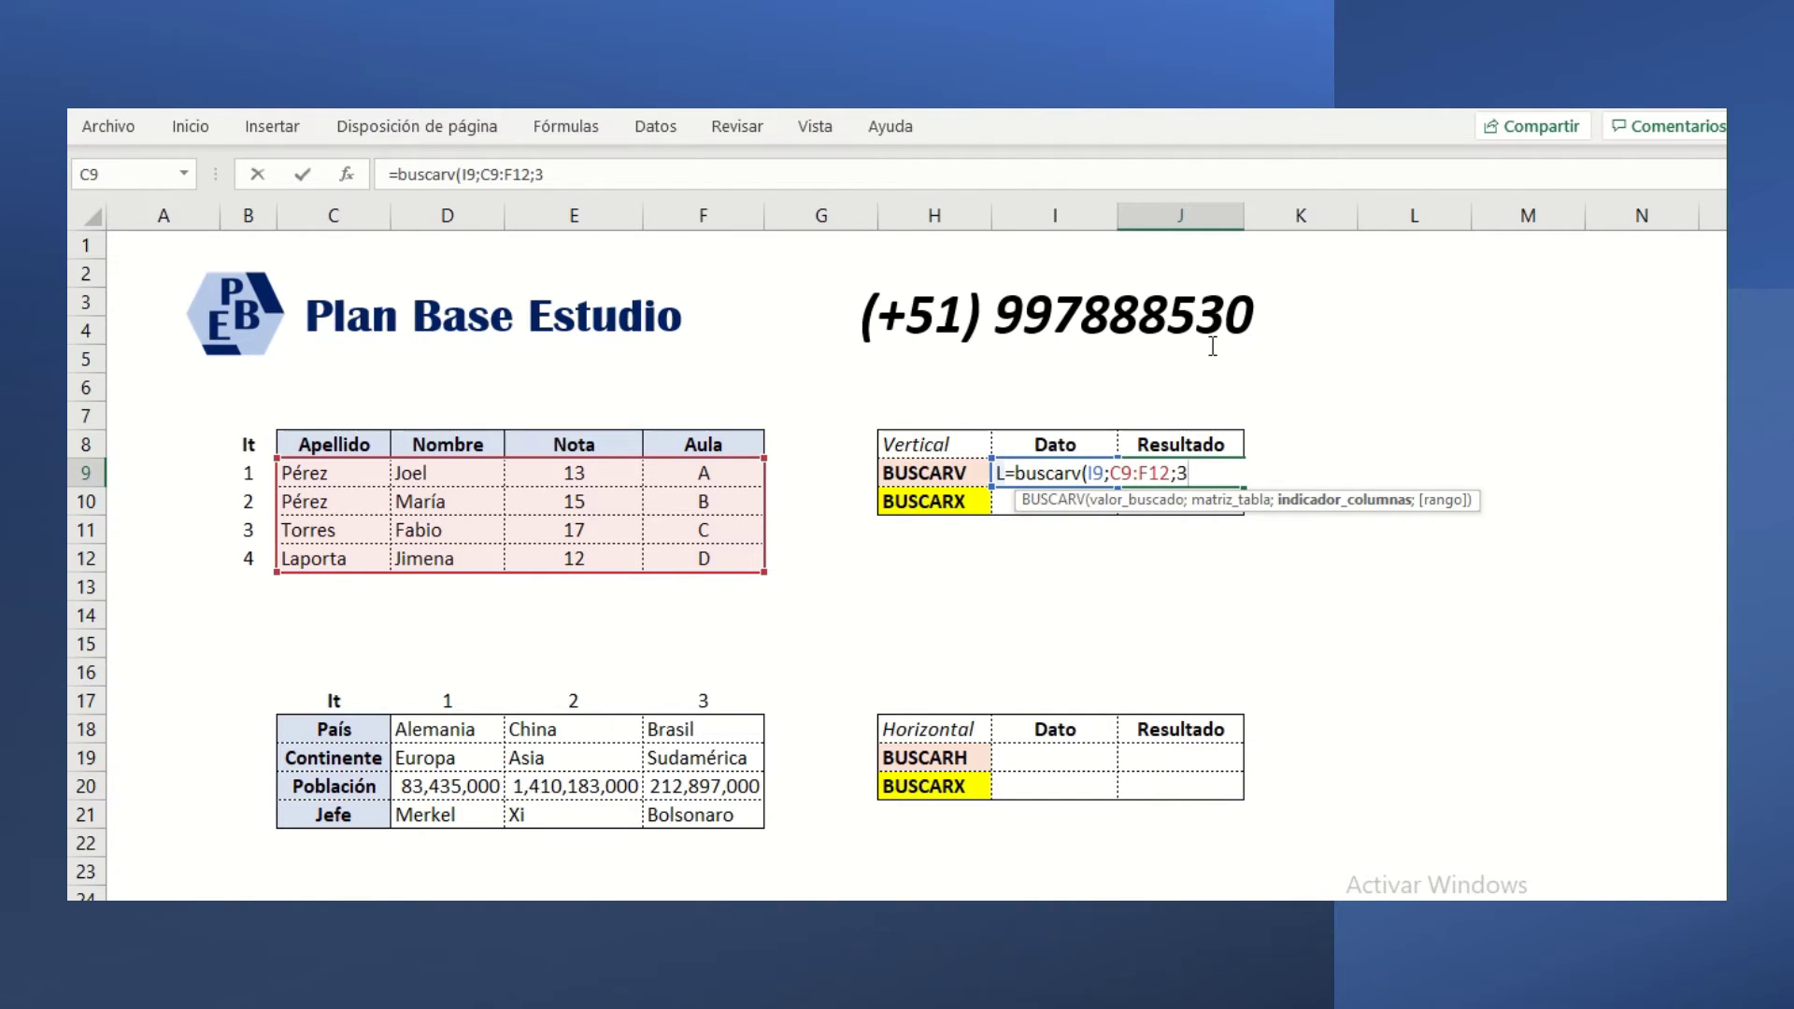
{"action": "type", "text": ")"}
{"action": "key", "text": "BackSpace"}
{"action": "type", "text": ";"}
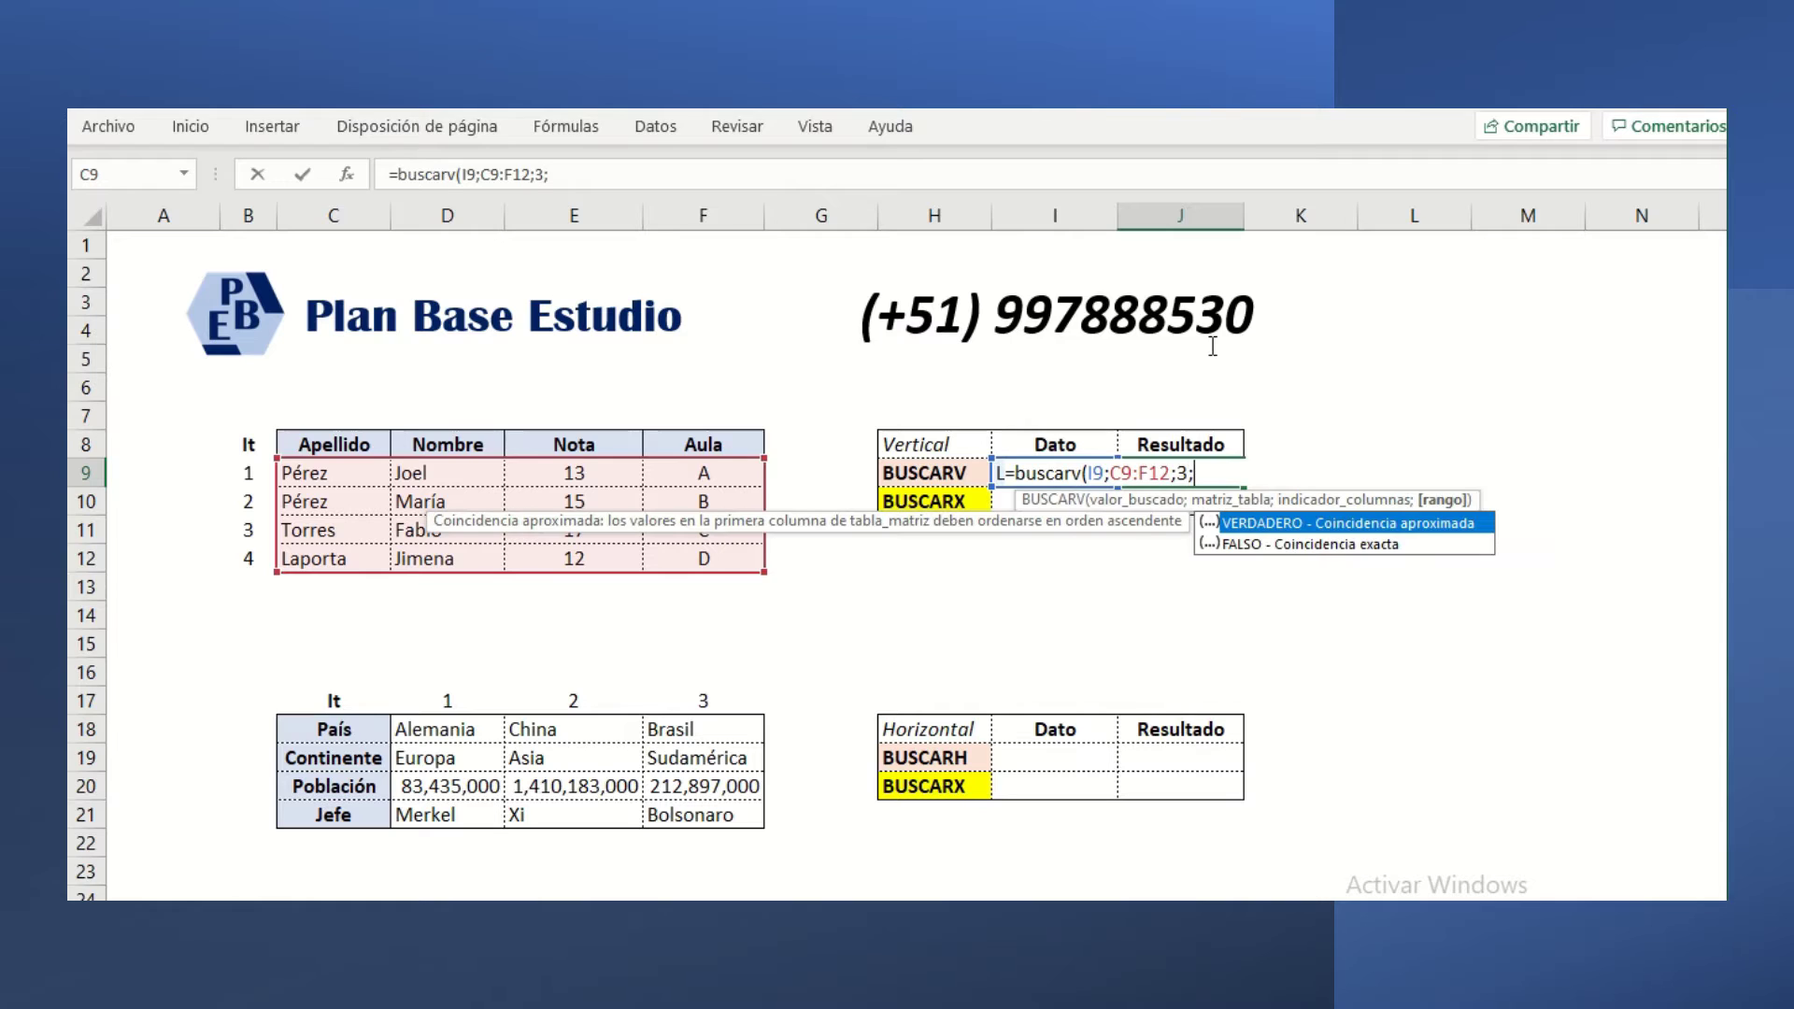
{"action": "type", "text": "falso)"}
{"action": "key", "text": "Return"}
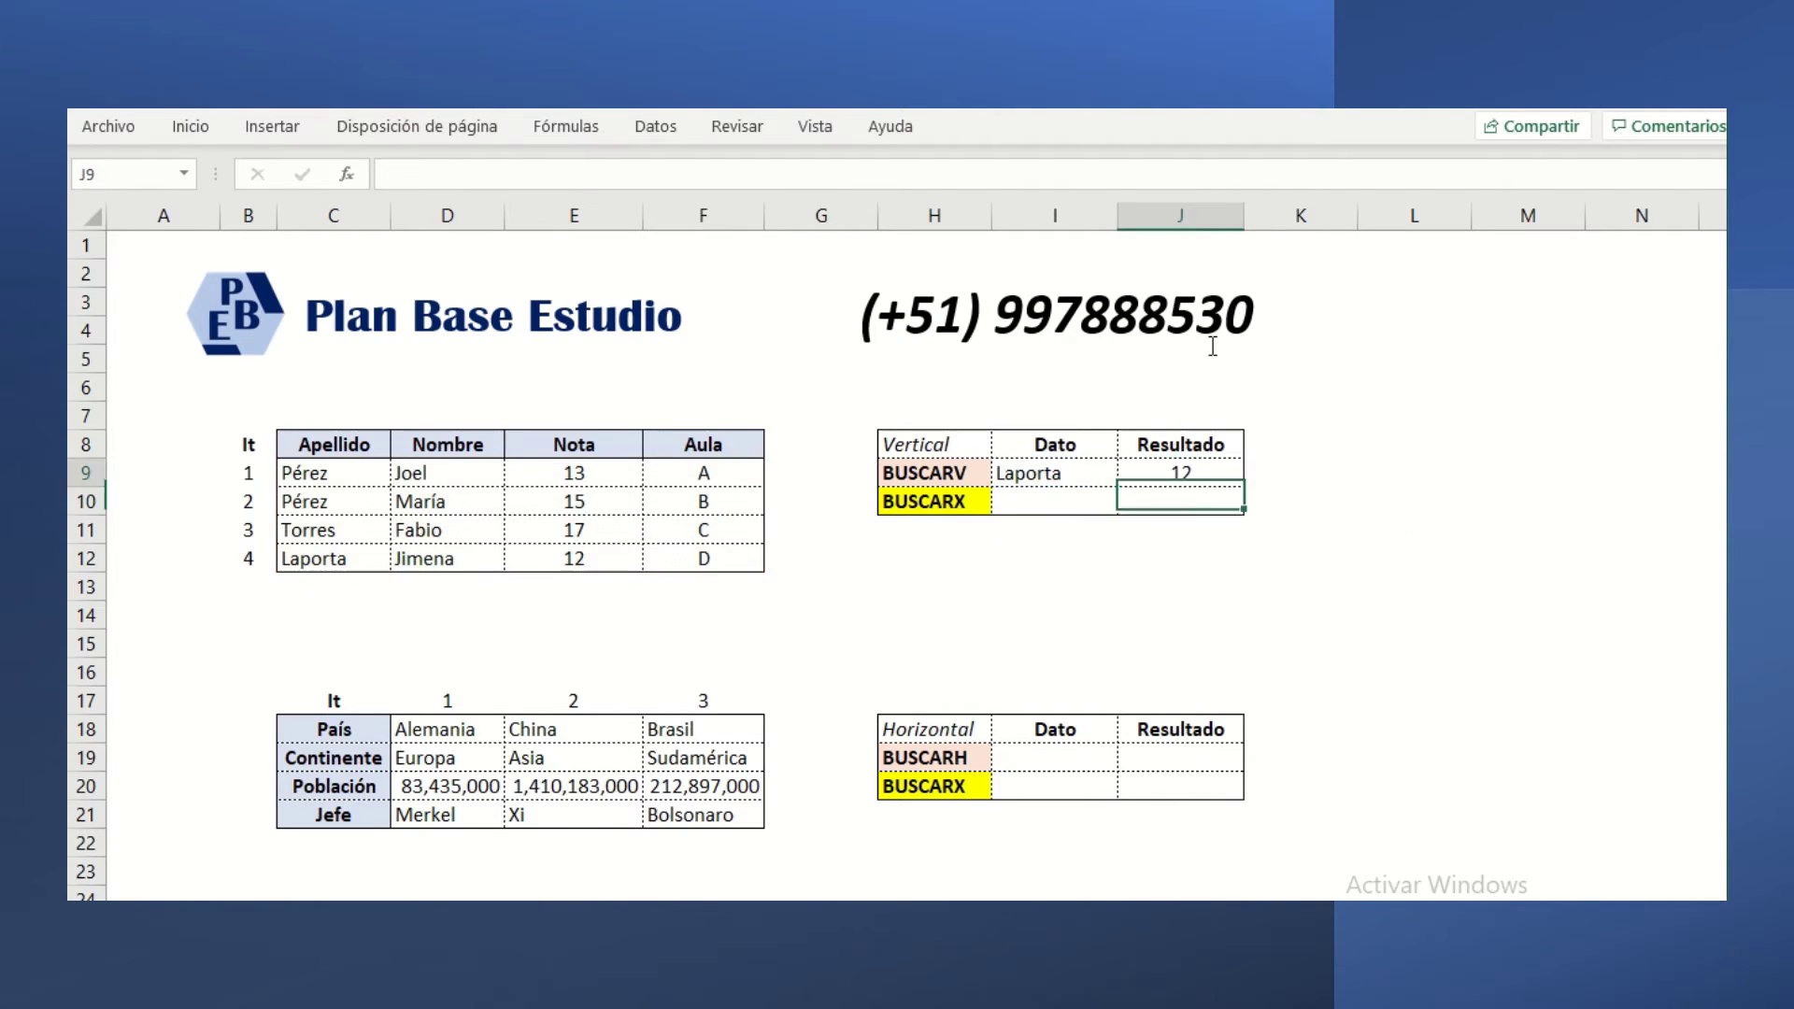
- Enter the surname from the table's third record as the BUSCARX lookup value in I10
{"action": "key", "text": "Up"}
{"action": "key", "text": "Left"}
{"action": "key", "text": "Right"}
{"action": "key", "text": "Down"}
{"action": "key", "text": "Left"}
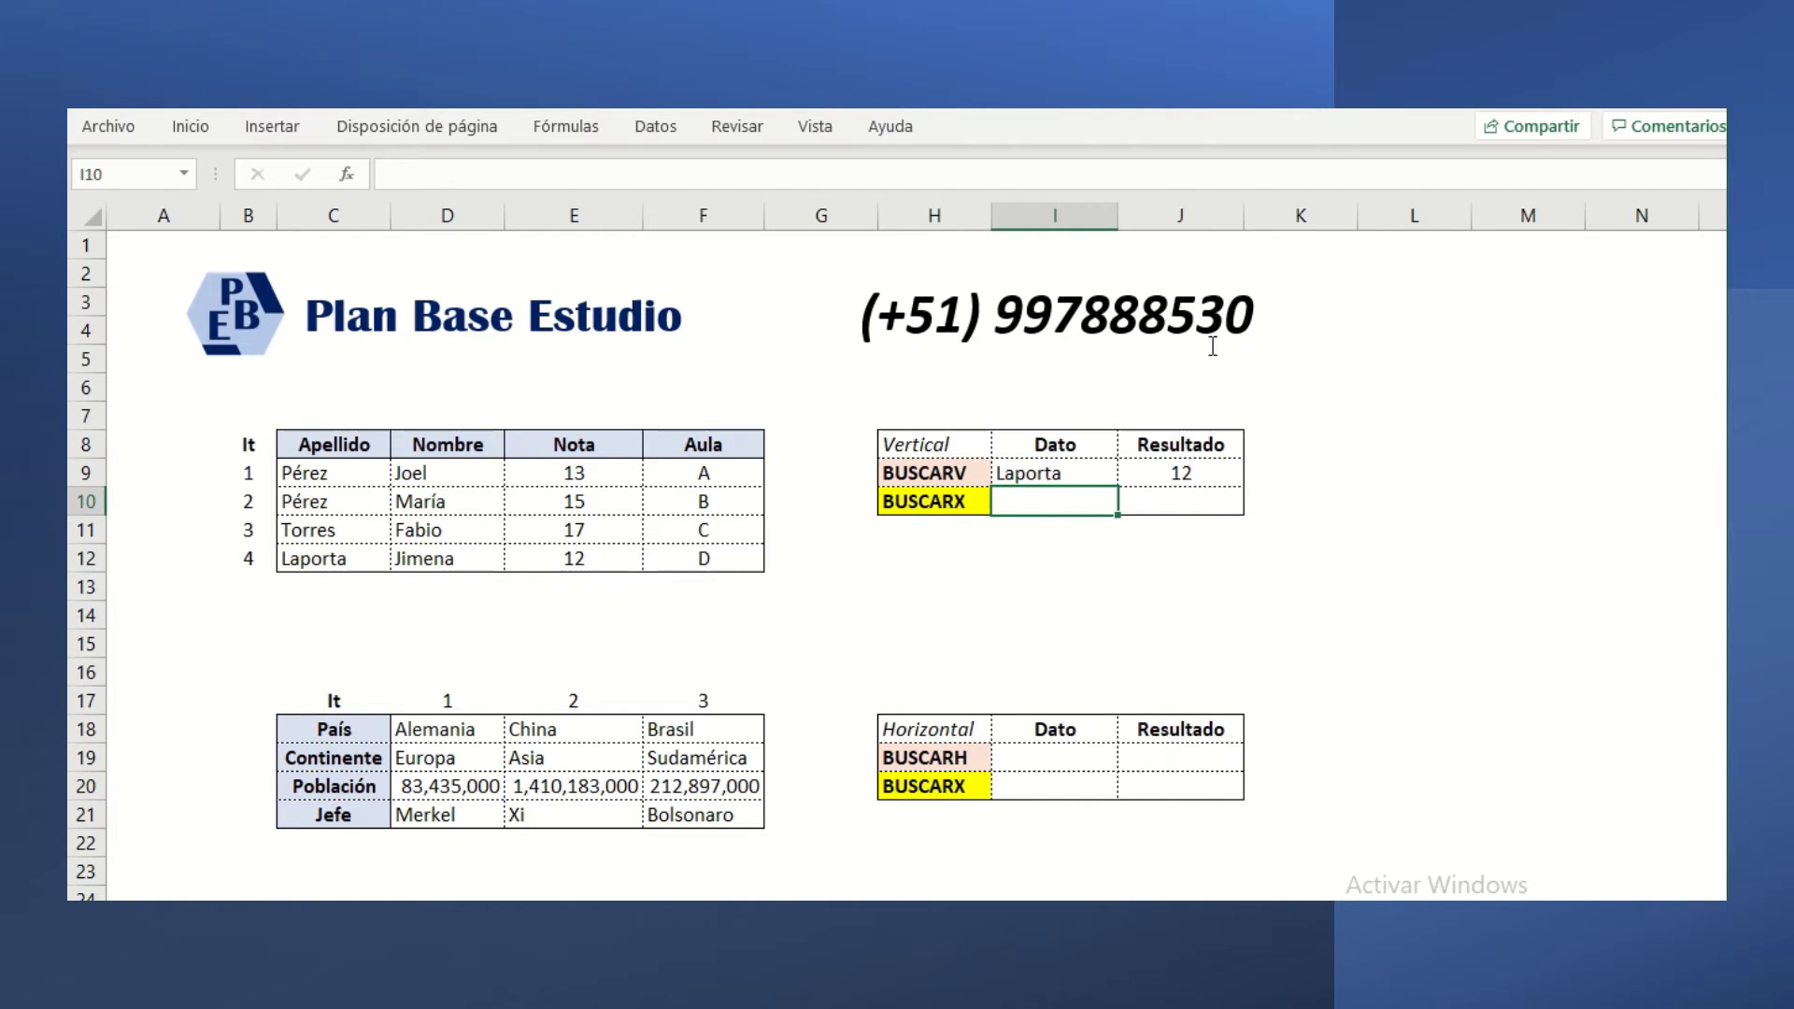
{"action": "type", "text": "Torres"}
{"action": "key", "text": "Return"}
- Enter =BUSCARX(I10;C9:C12;E9:E12) in J10 to return the Nota for the surname in I10
{"action": "key", "text": "Up"}
{"action": "key", "text": "Right"}
{"action": "key", "text": "Left"}
{"action": "key", "text": "Right"}
{"action": "type", "text": "="}
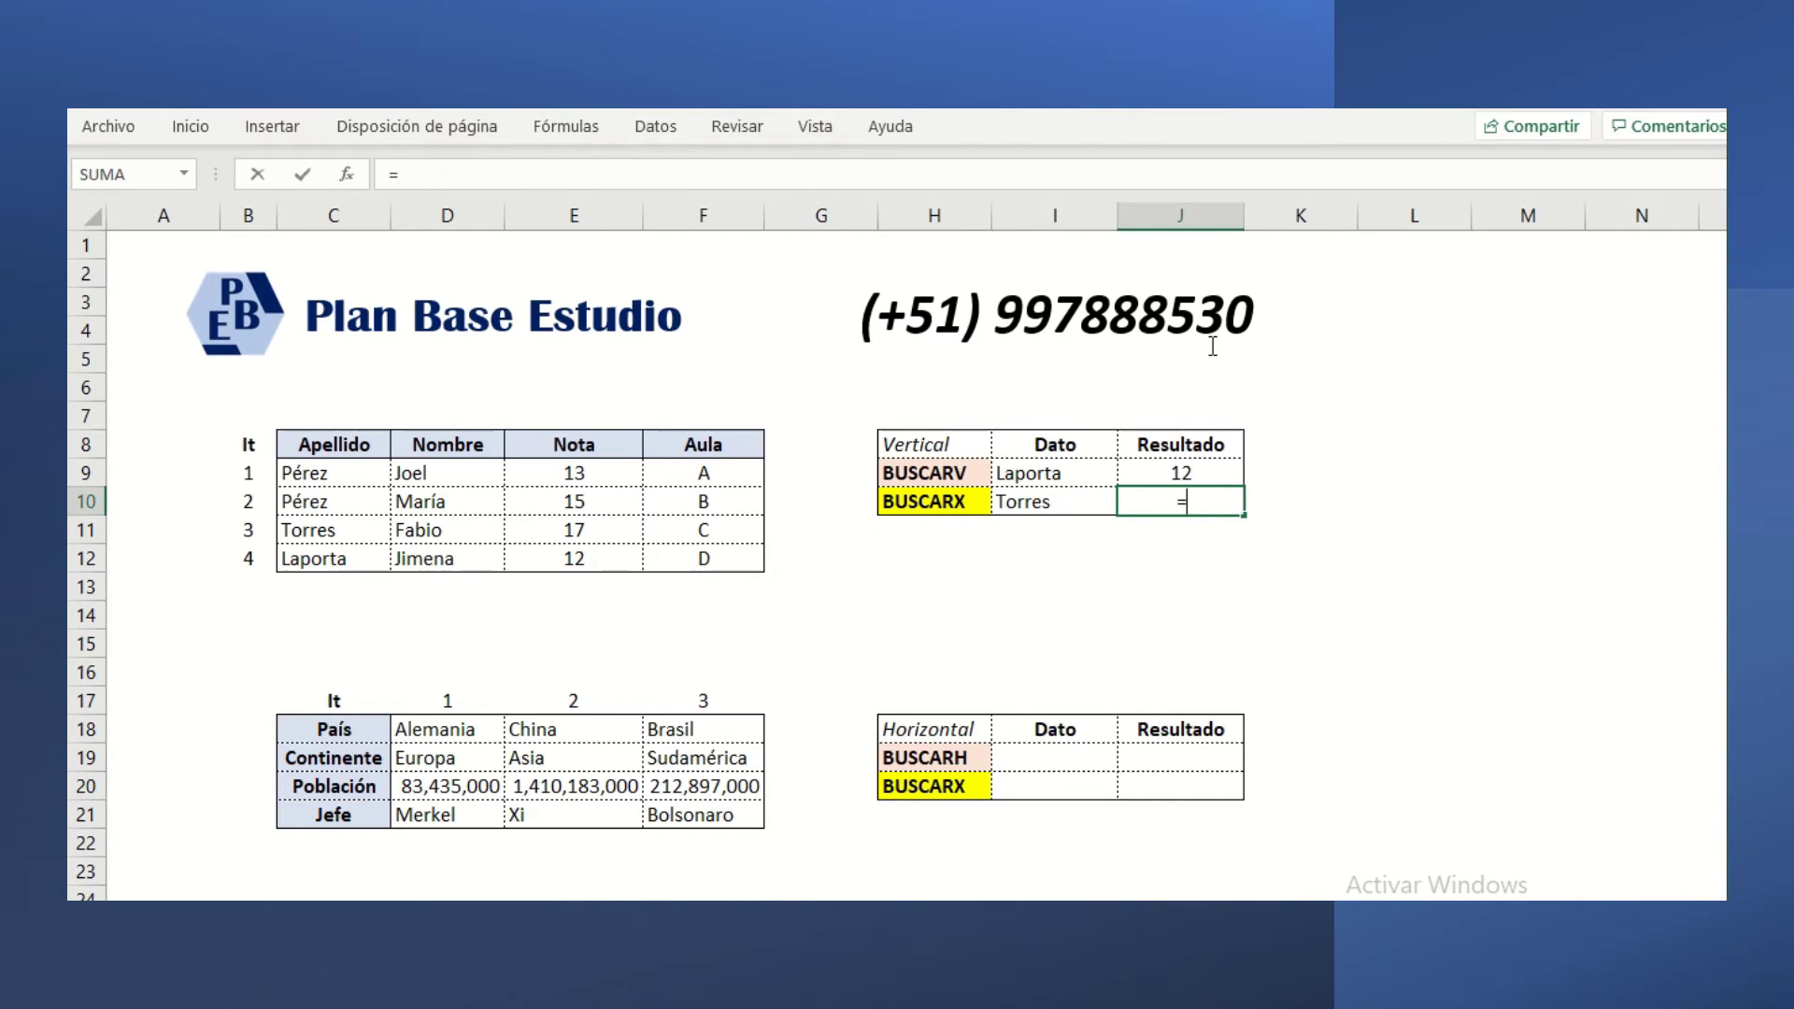
{"action": "type", "text": "Busca"}
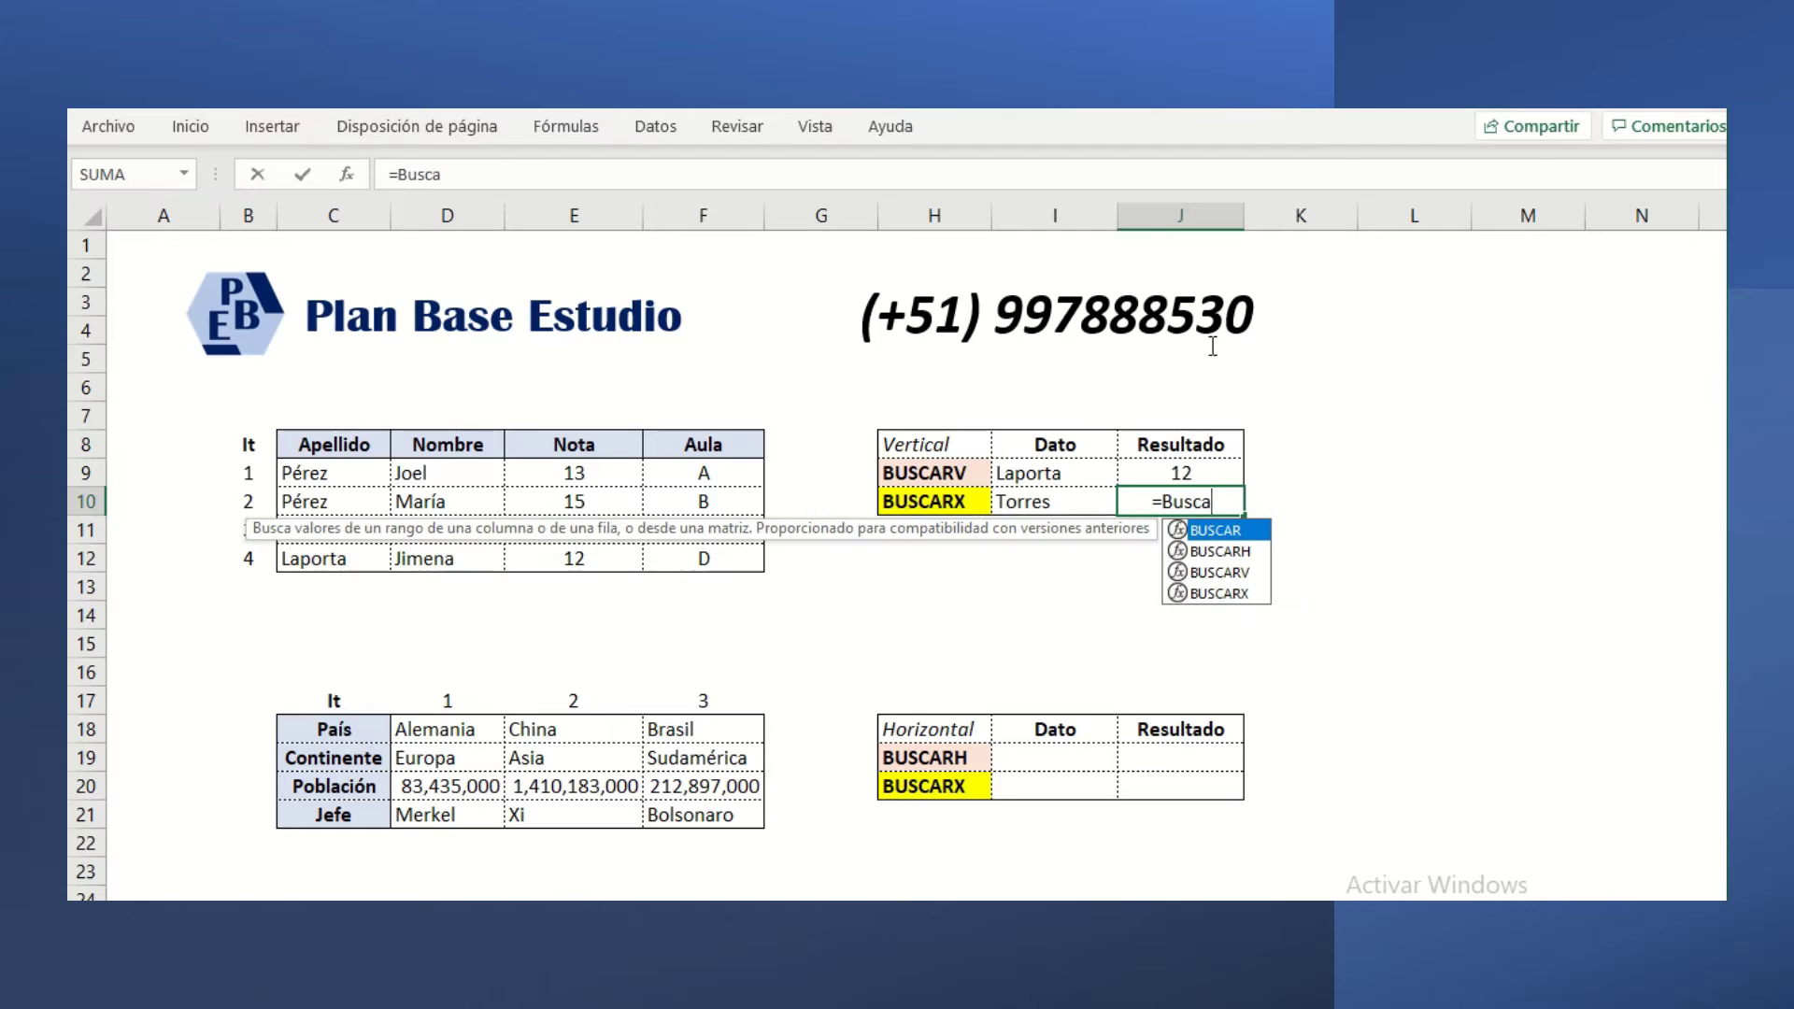
{"action": "type", "text": "rx("}
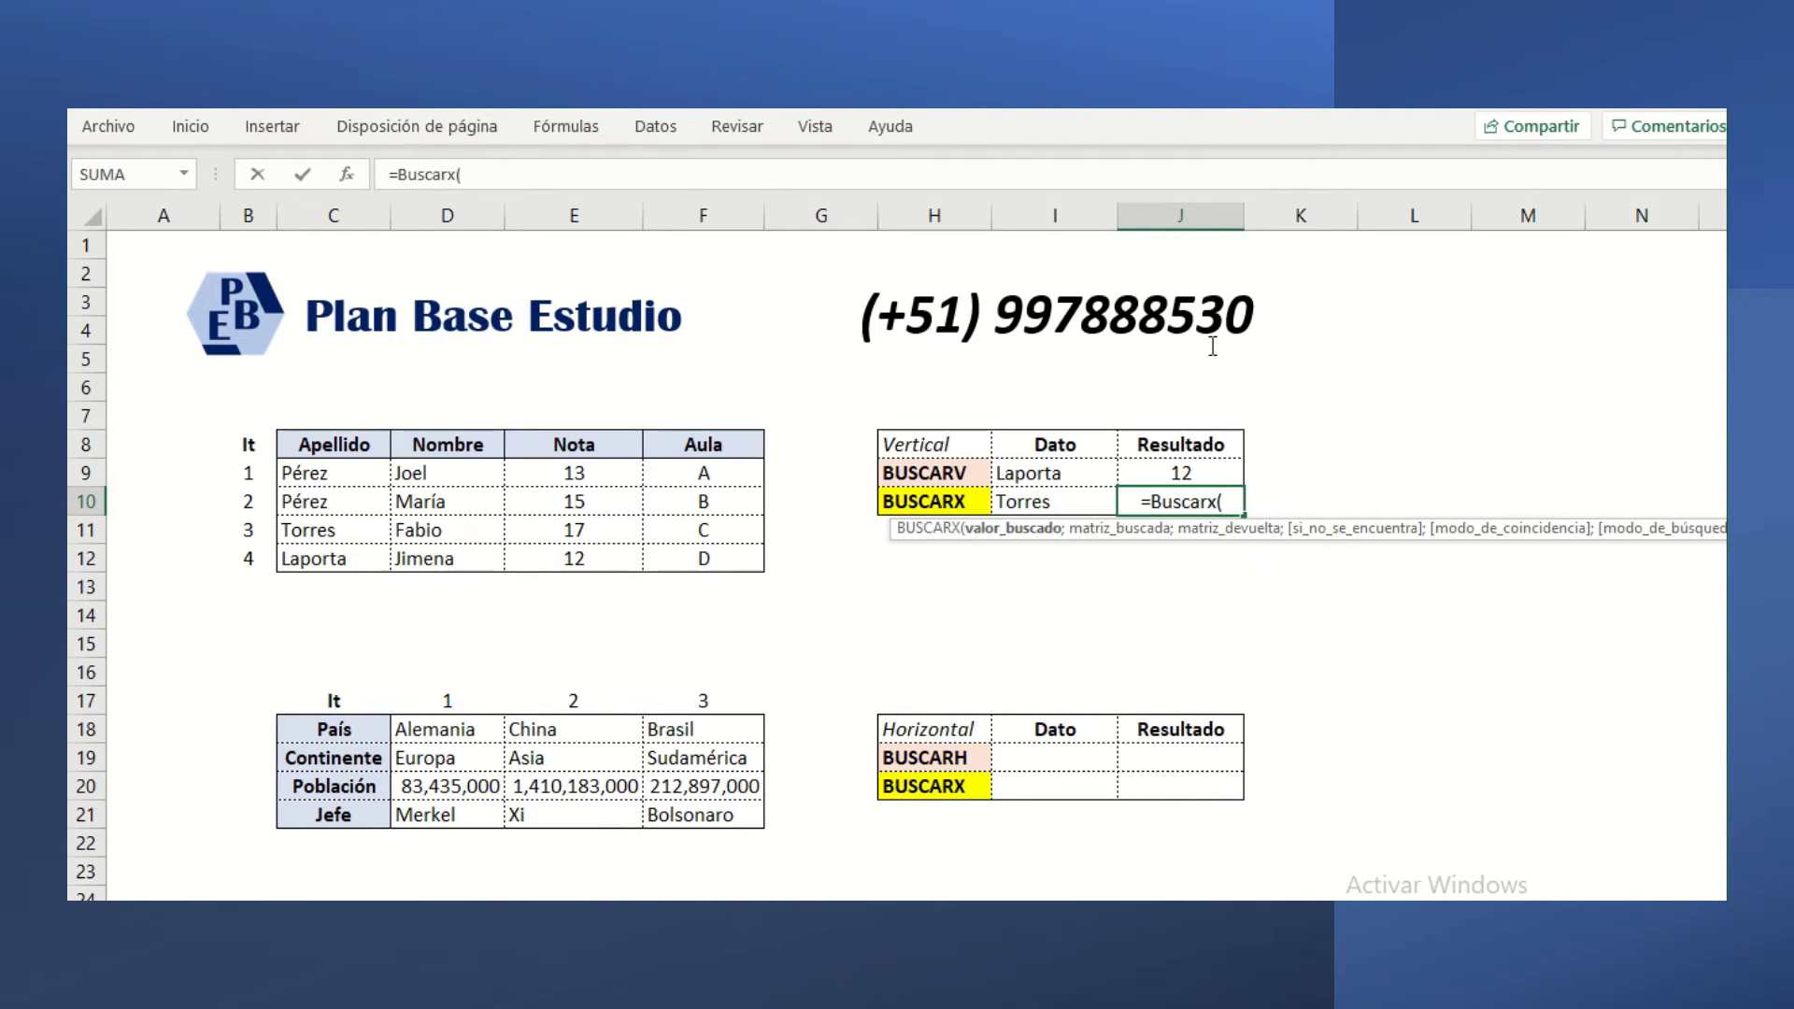
{"action": "left_click", "coordinate": [1053, 500]}
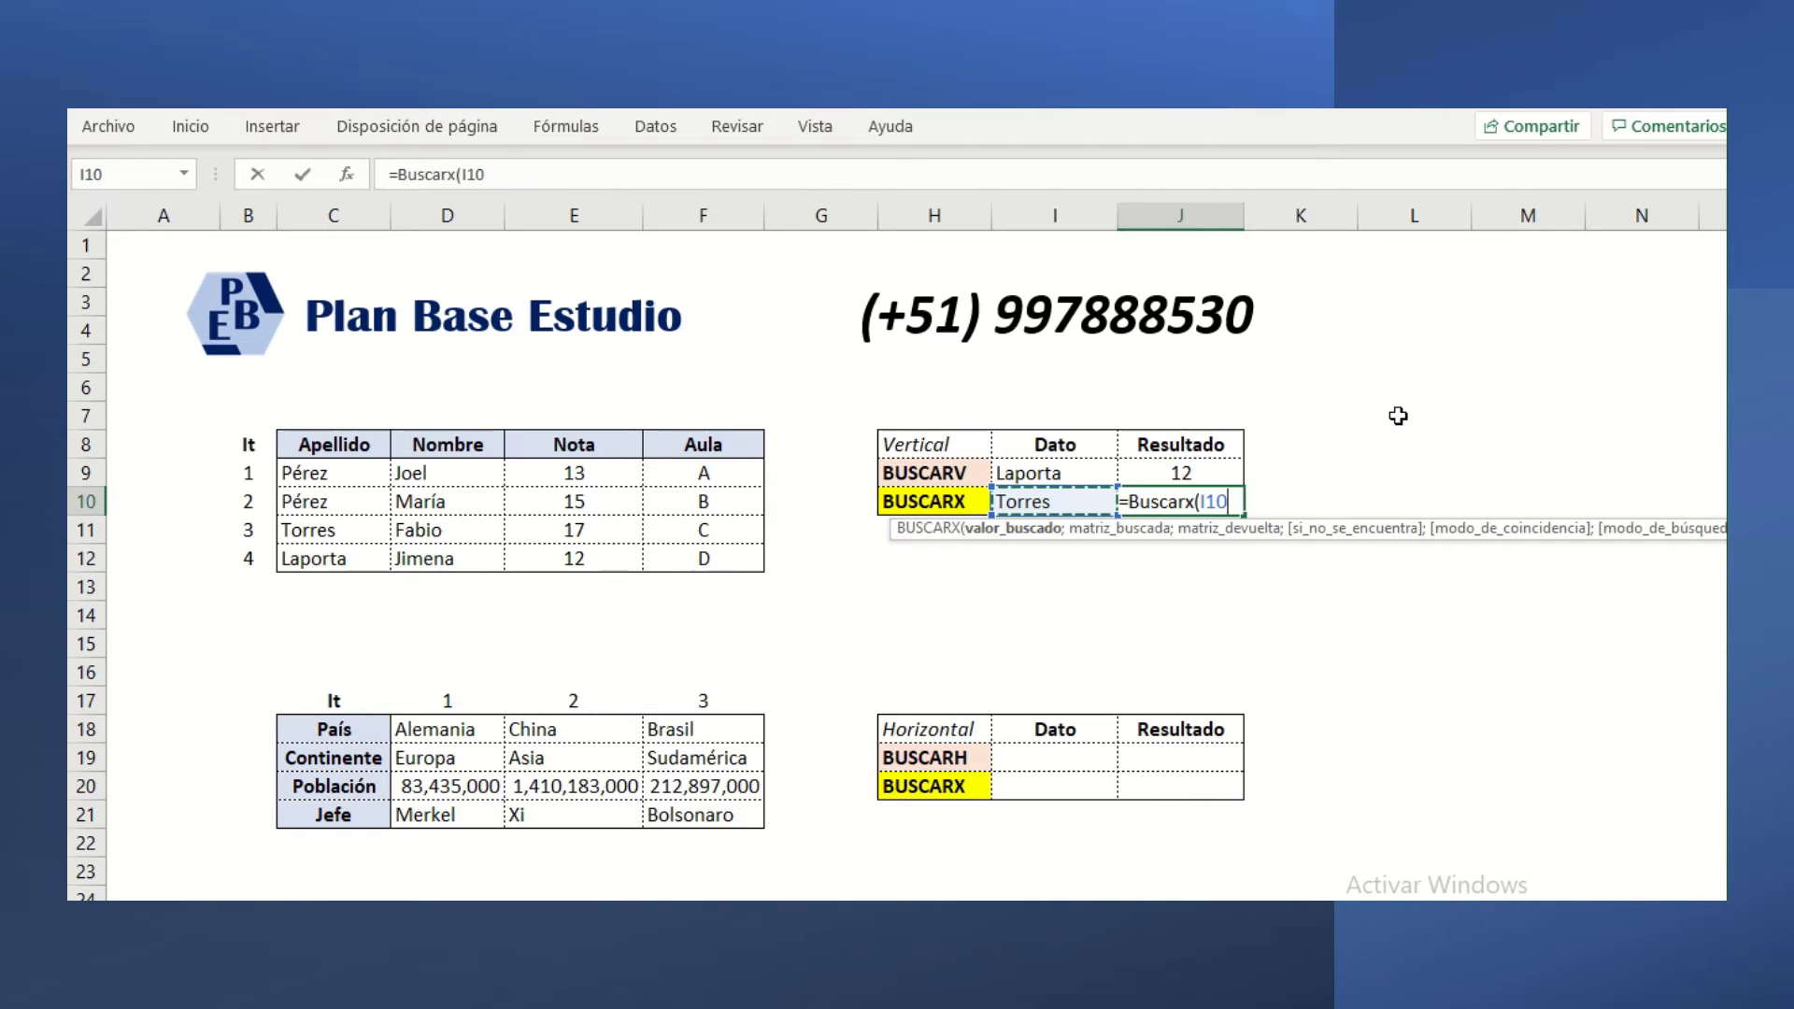
{"action": "type", "text": ";"}
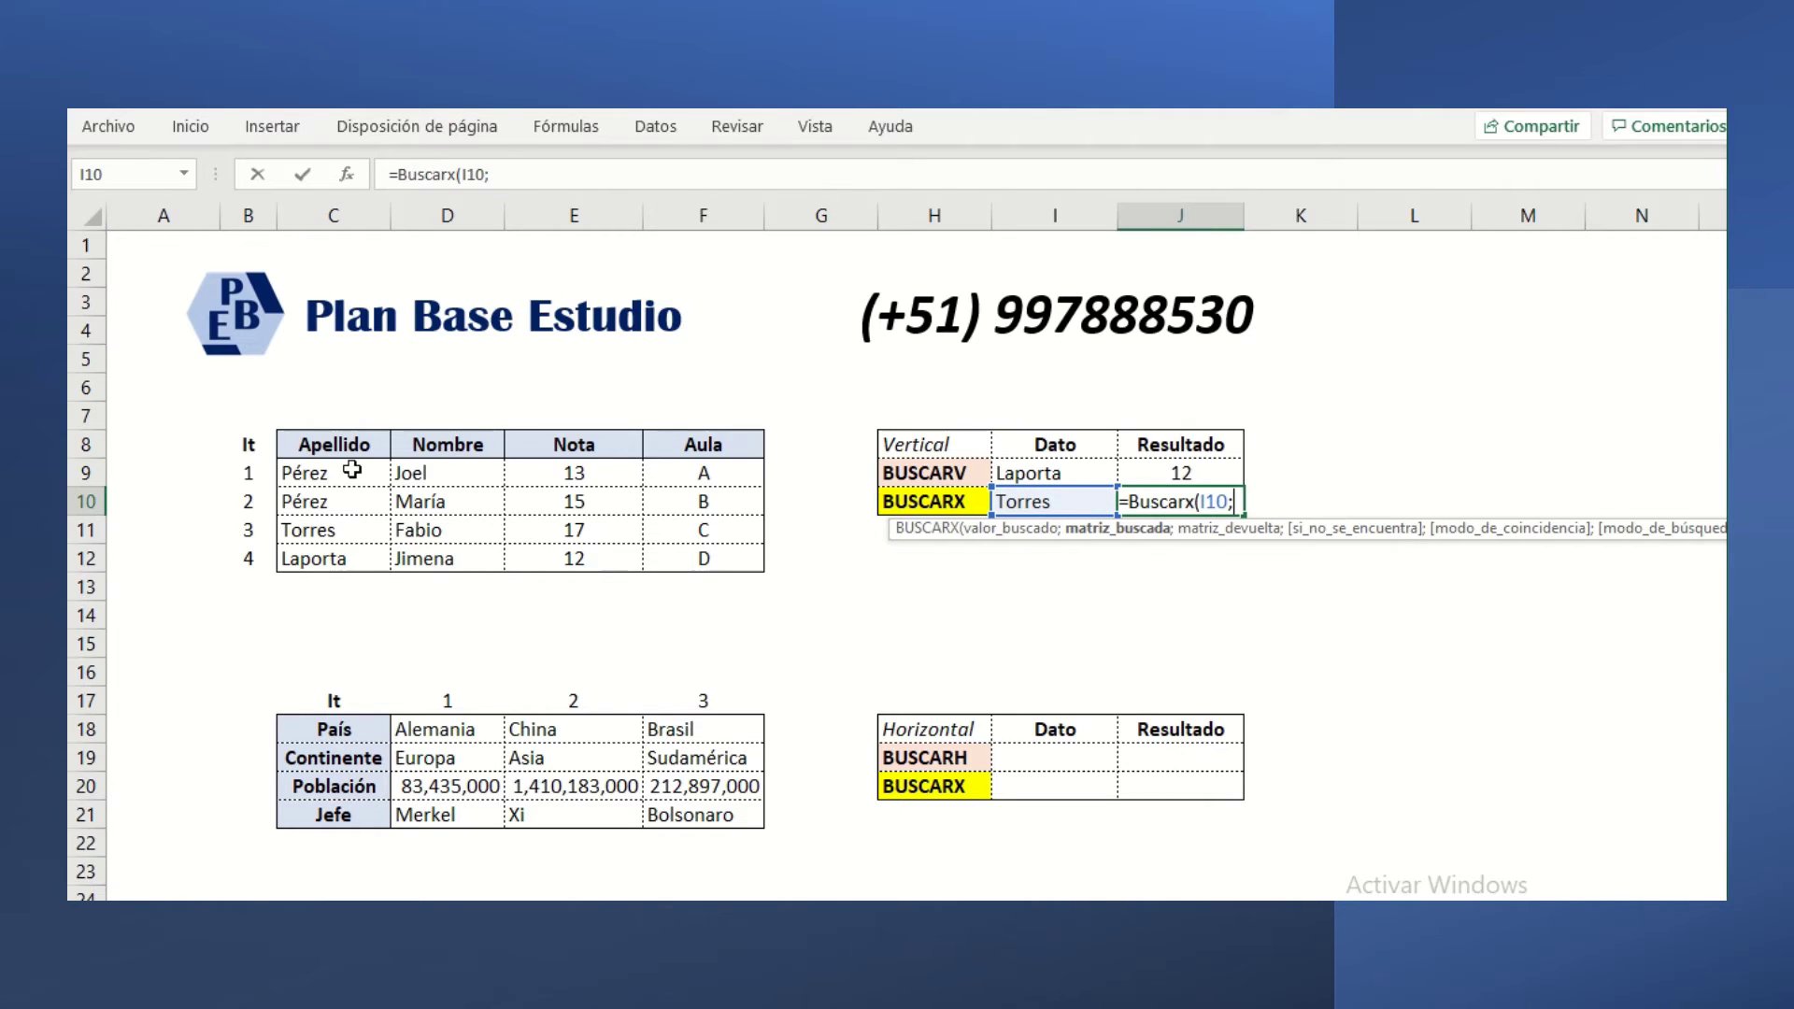
{"action": "left_click_drag", "start_coordinate": [309, 472], "coordinate": [322, 560]}
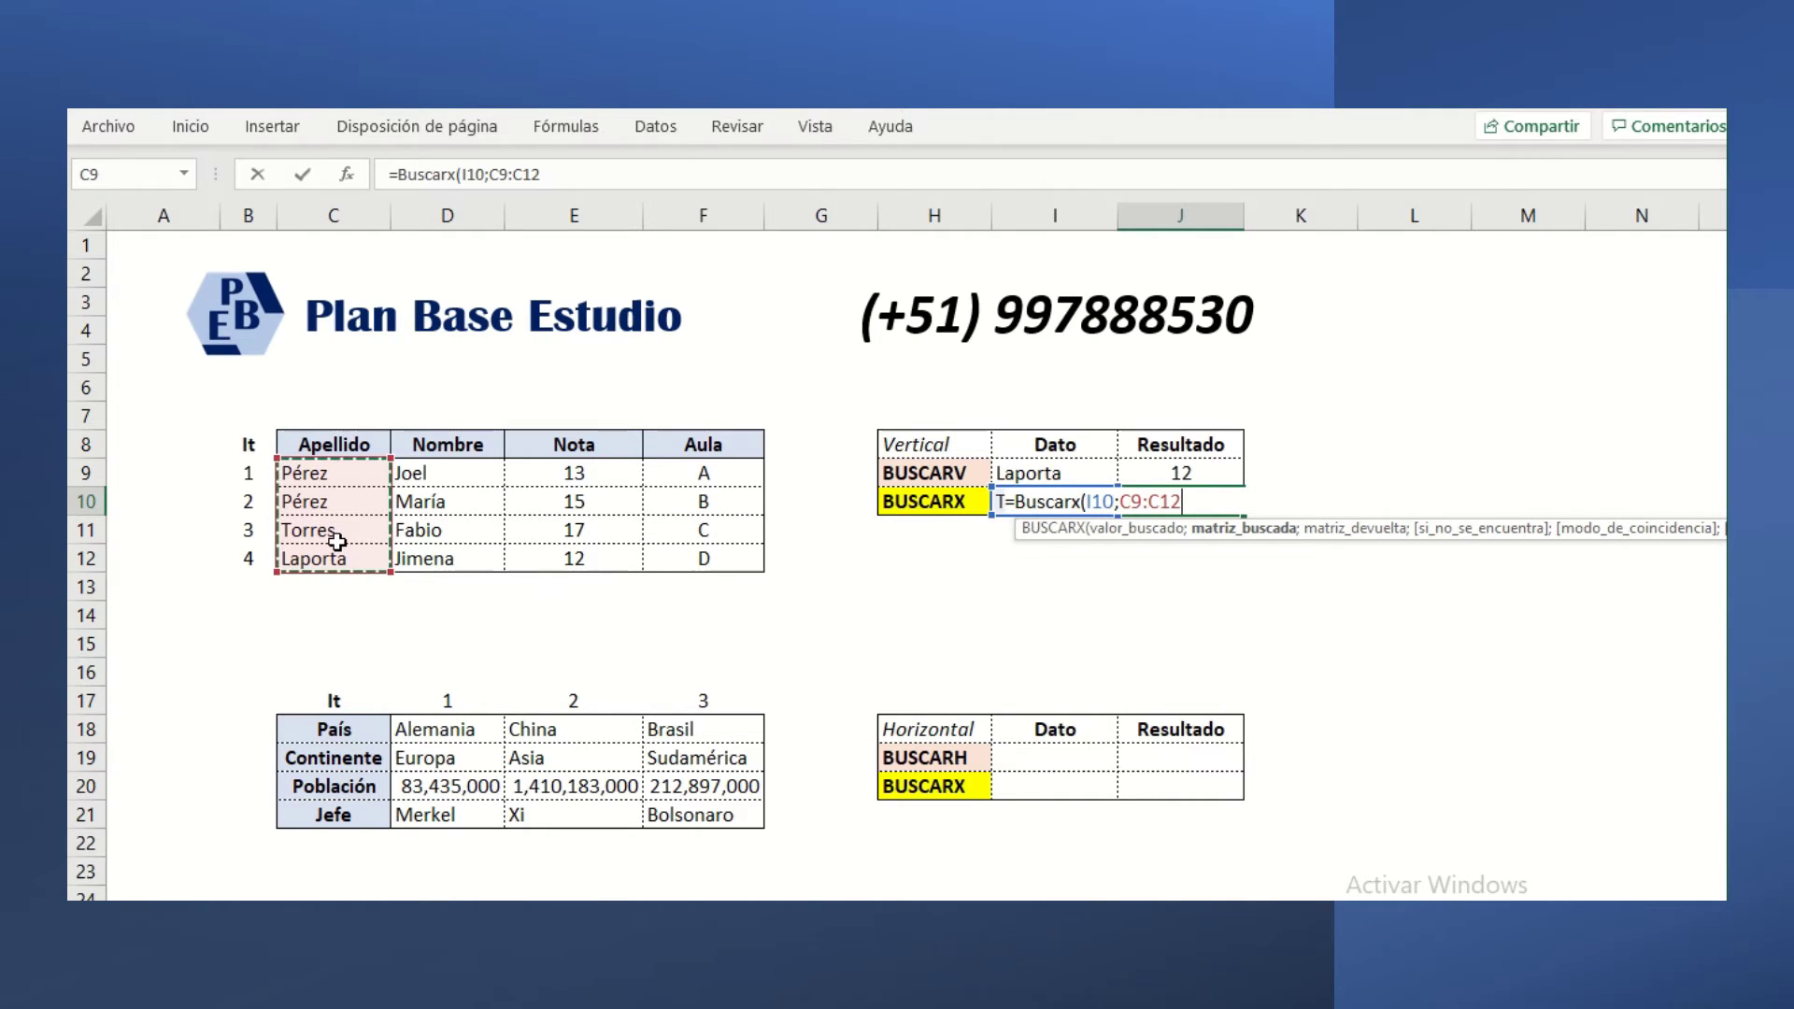
{"action": "type", "text": ";"}
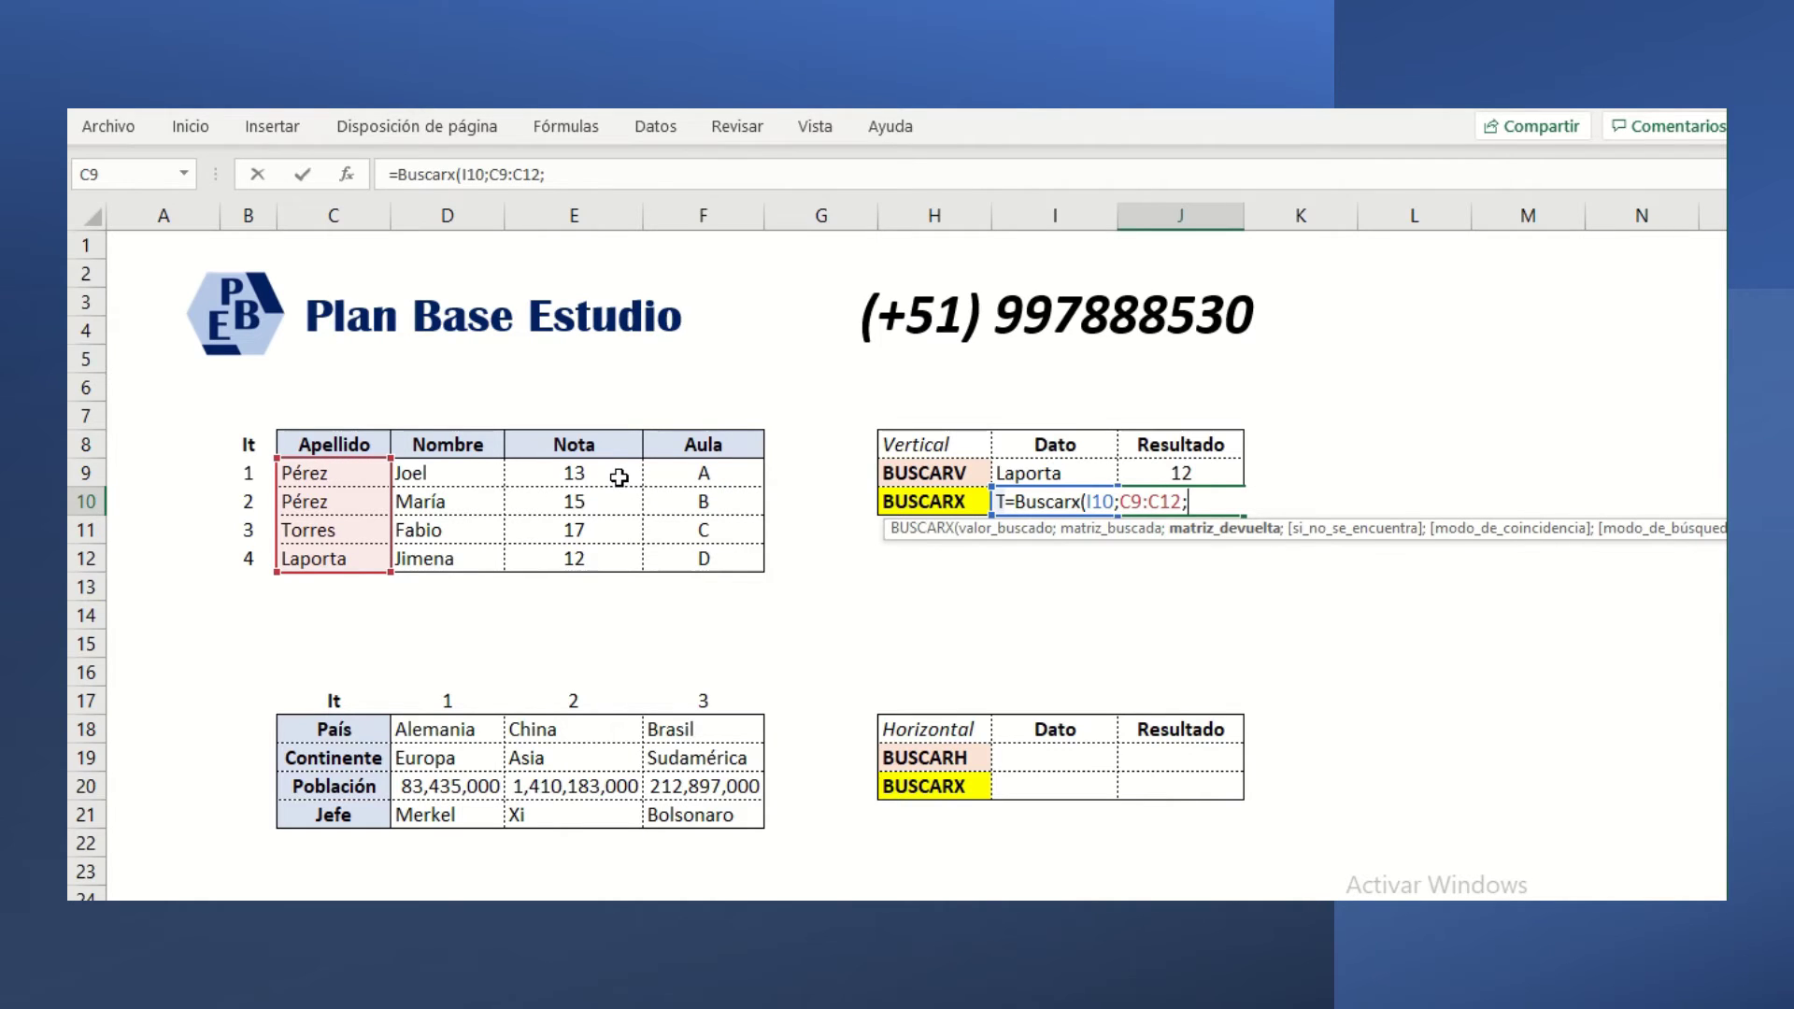
{"action": "left_click_drag", "start_coordinate": [612, 467], "coordinate": [601, 559]}
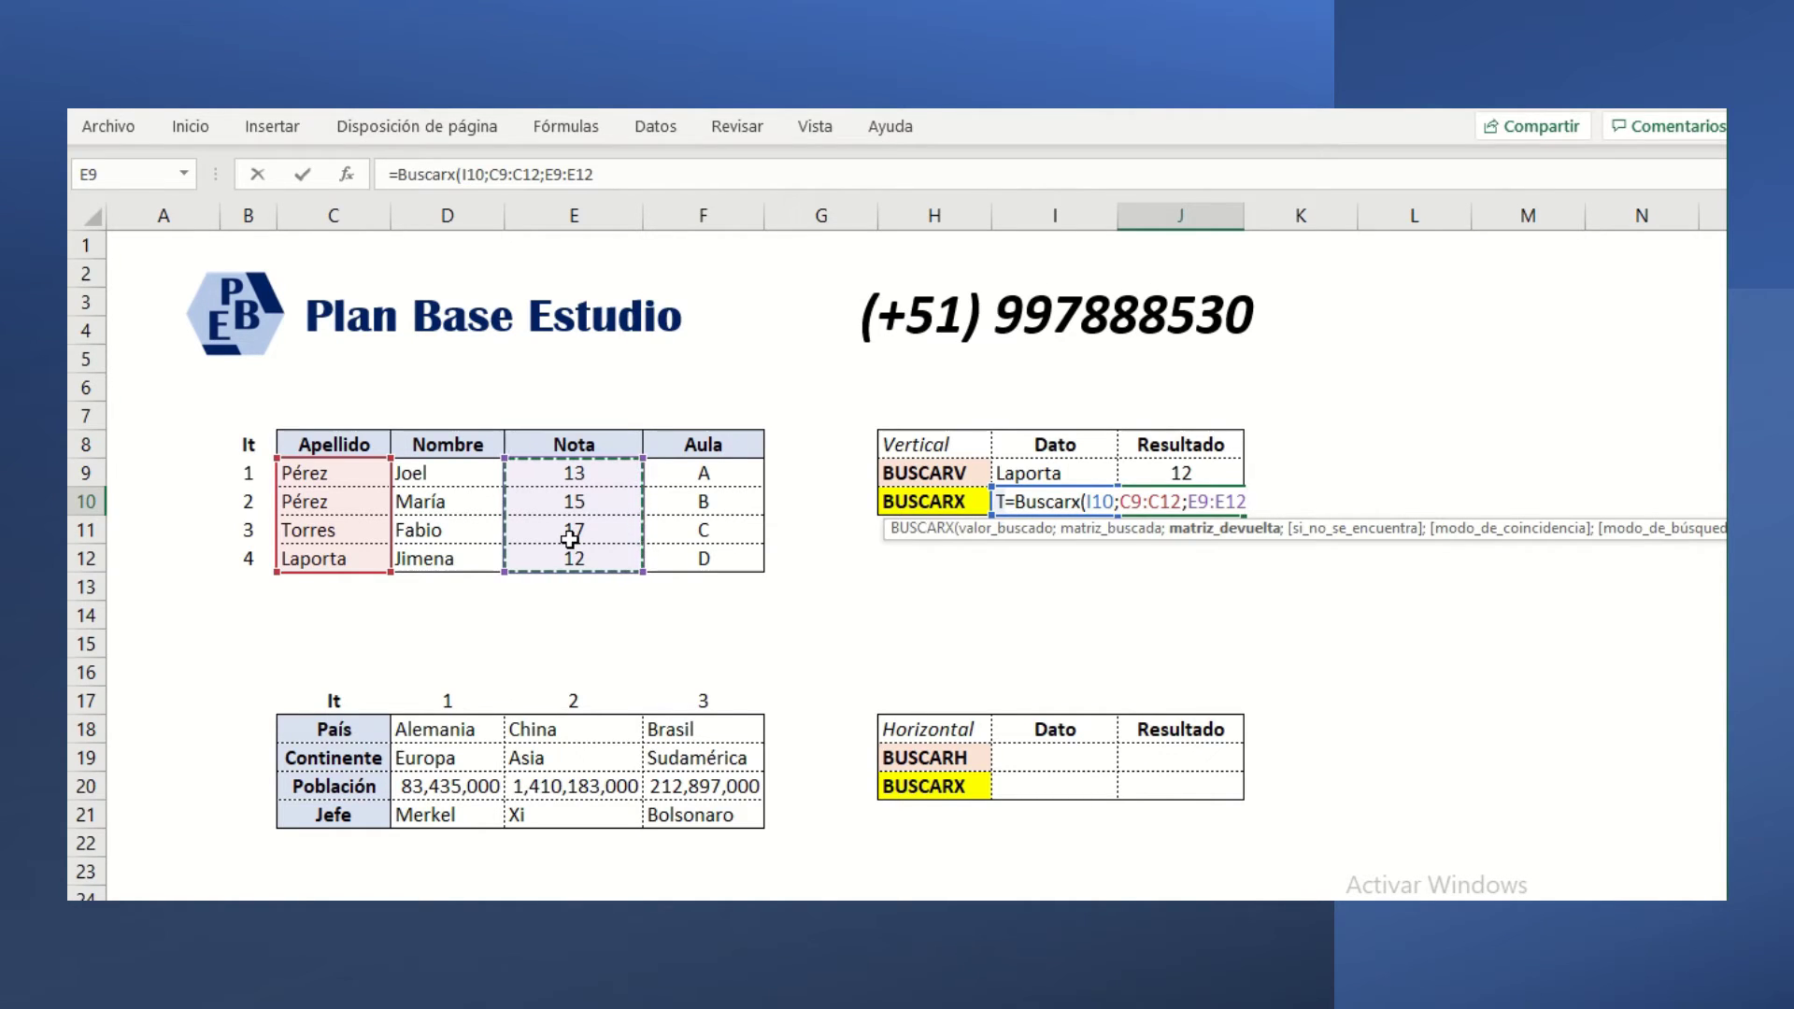
{"action": "key", "text": "Return"}
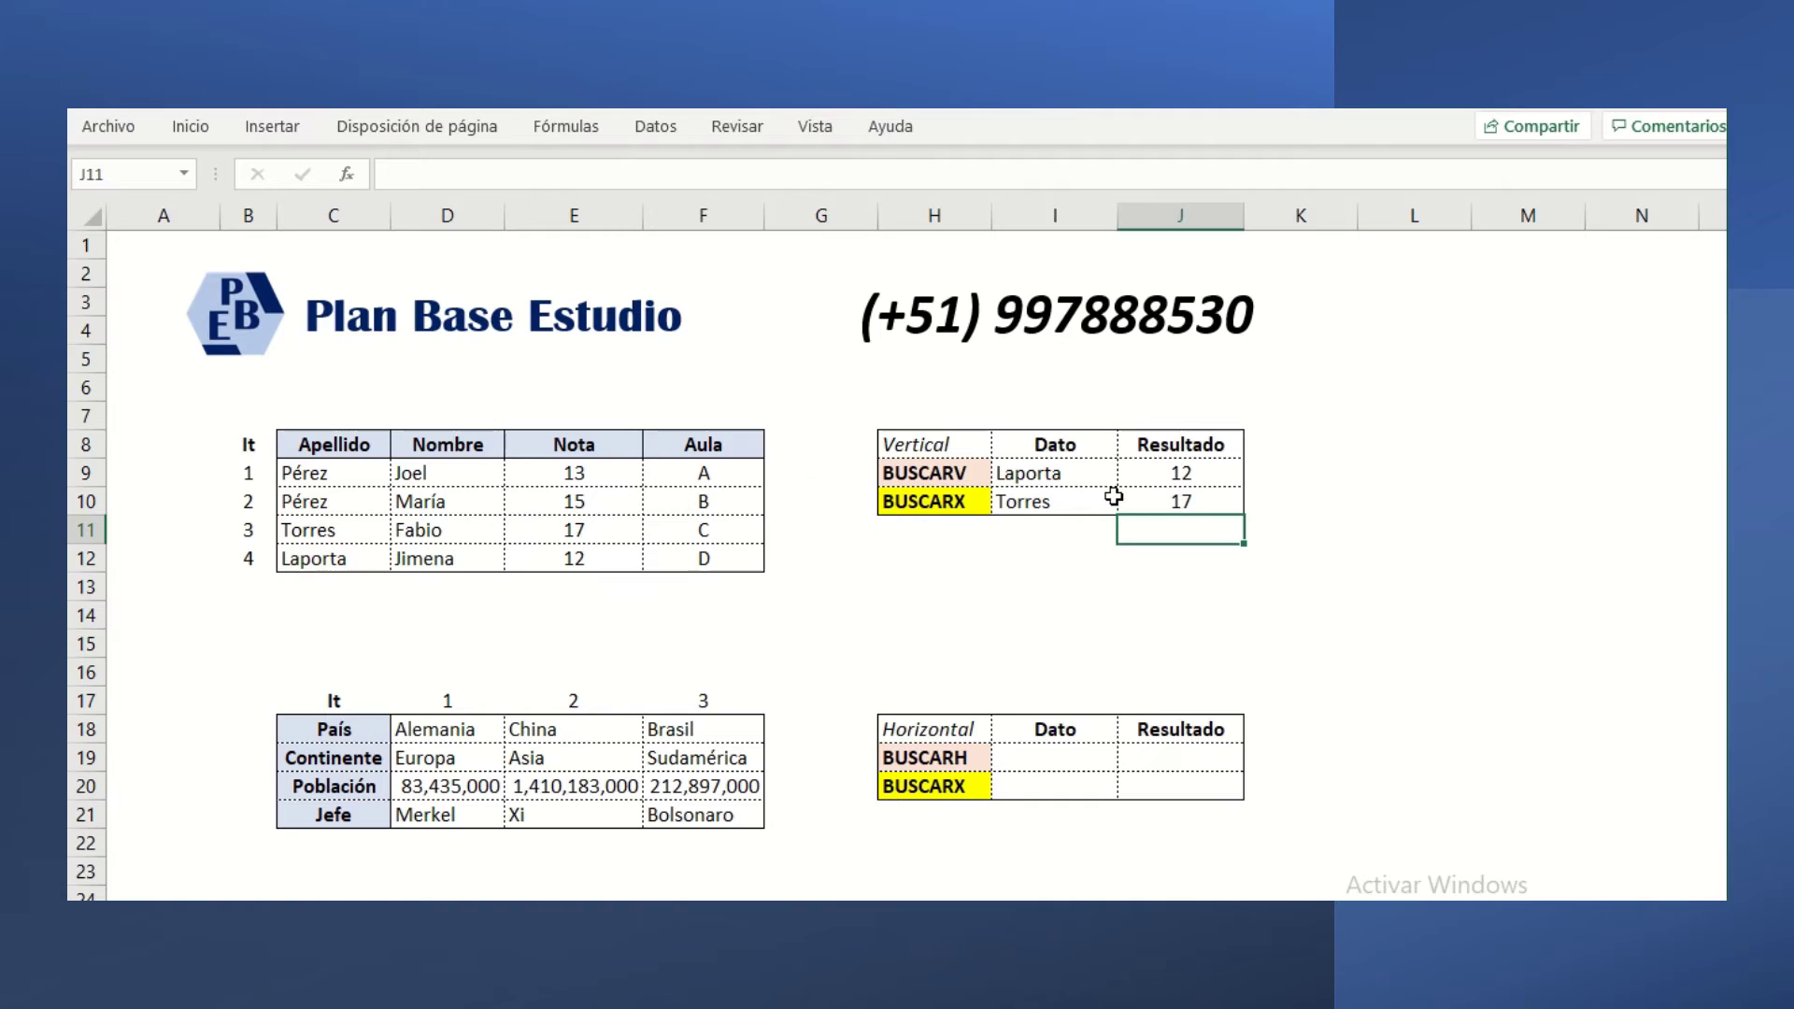
{"action": "left_click", "coordinate": [1169, 501]}
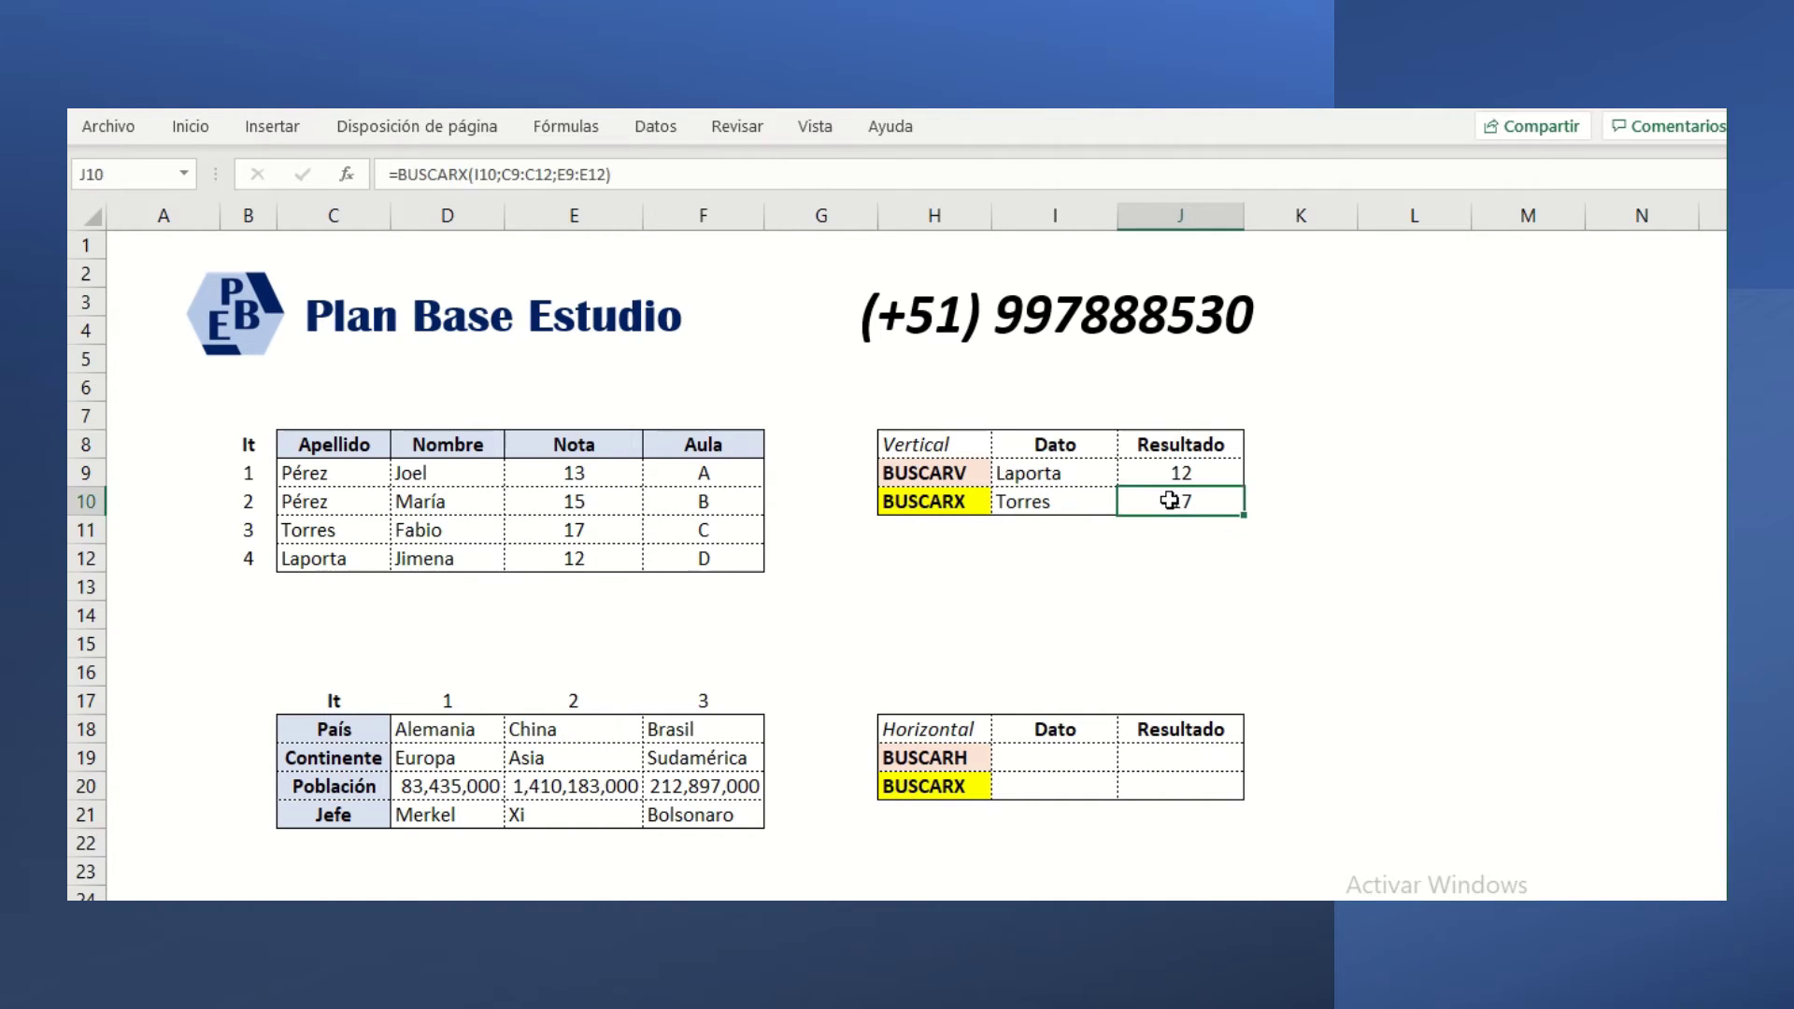
{"action": "left_click", "coordinate": [828, 120]}
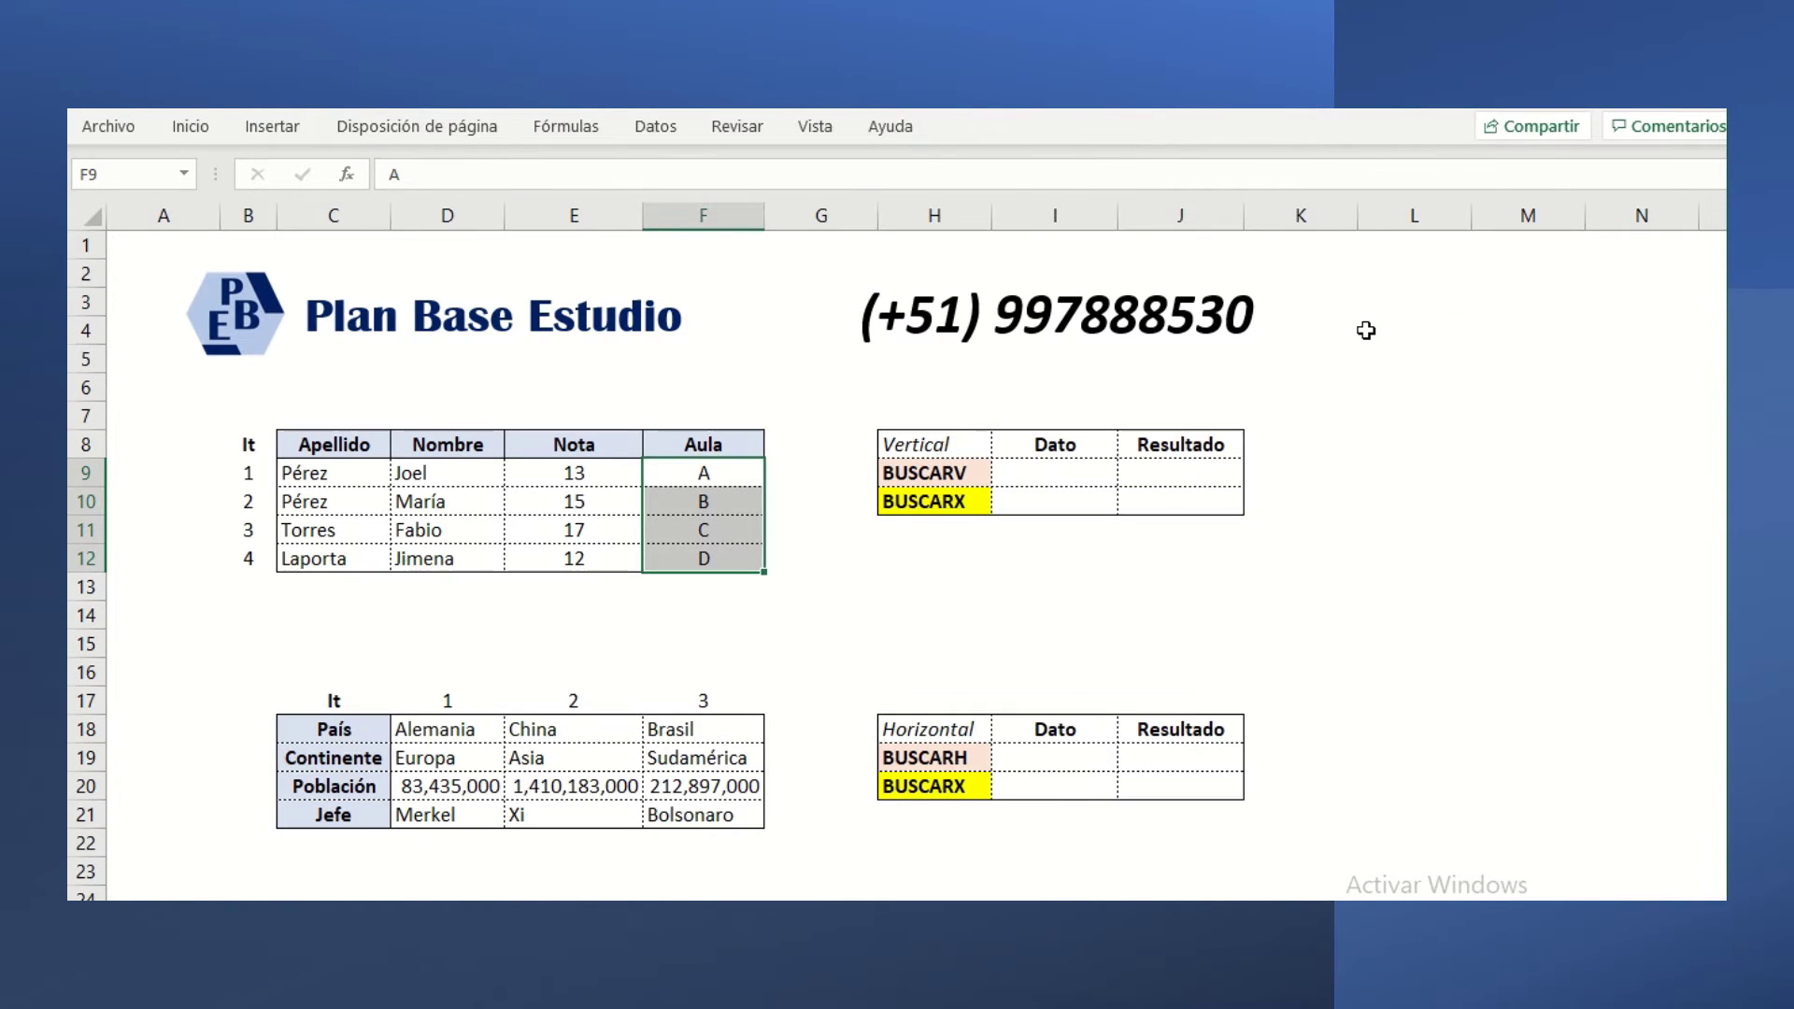
{"action": "left_click", "coordinate": [1366, 330]}
{"action": "left_click", "coordinate": [962, 504]}
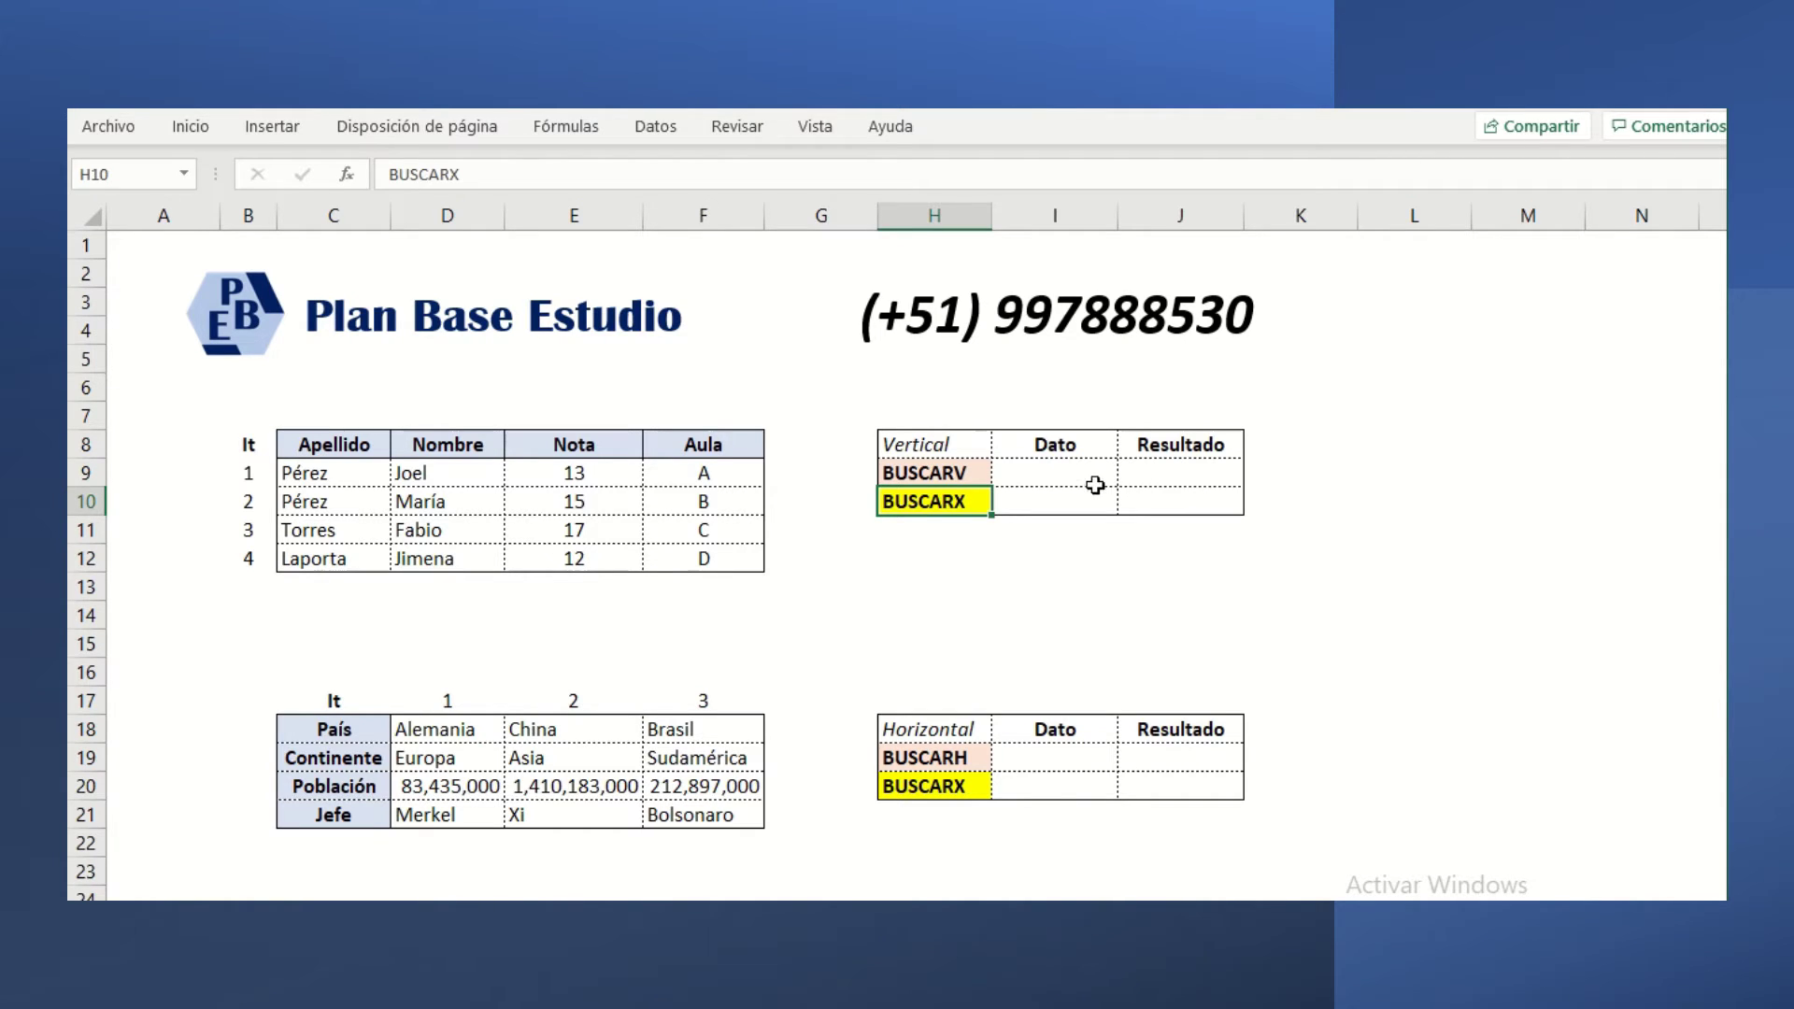
{"action": "left_click", "coordinate": [1007, 474]}
{"action": "left_click_drag", "start_coordinate": [725, 468], "coordinate": [719, 559]}
{"action": "left_click_drag", "start_coordinate": [337, 472], "coordinate": [349, 559]}
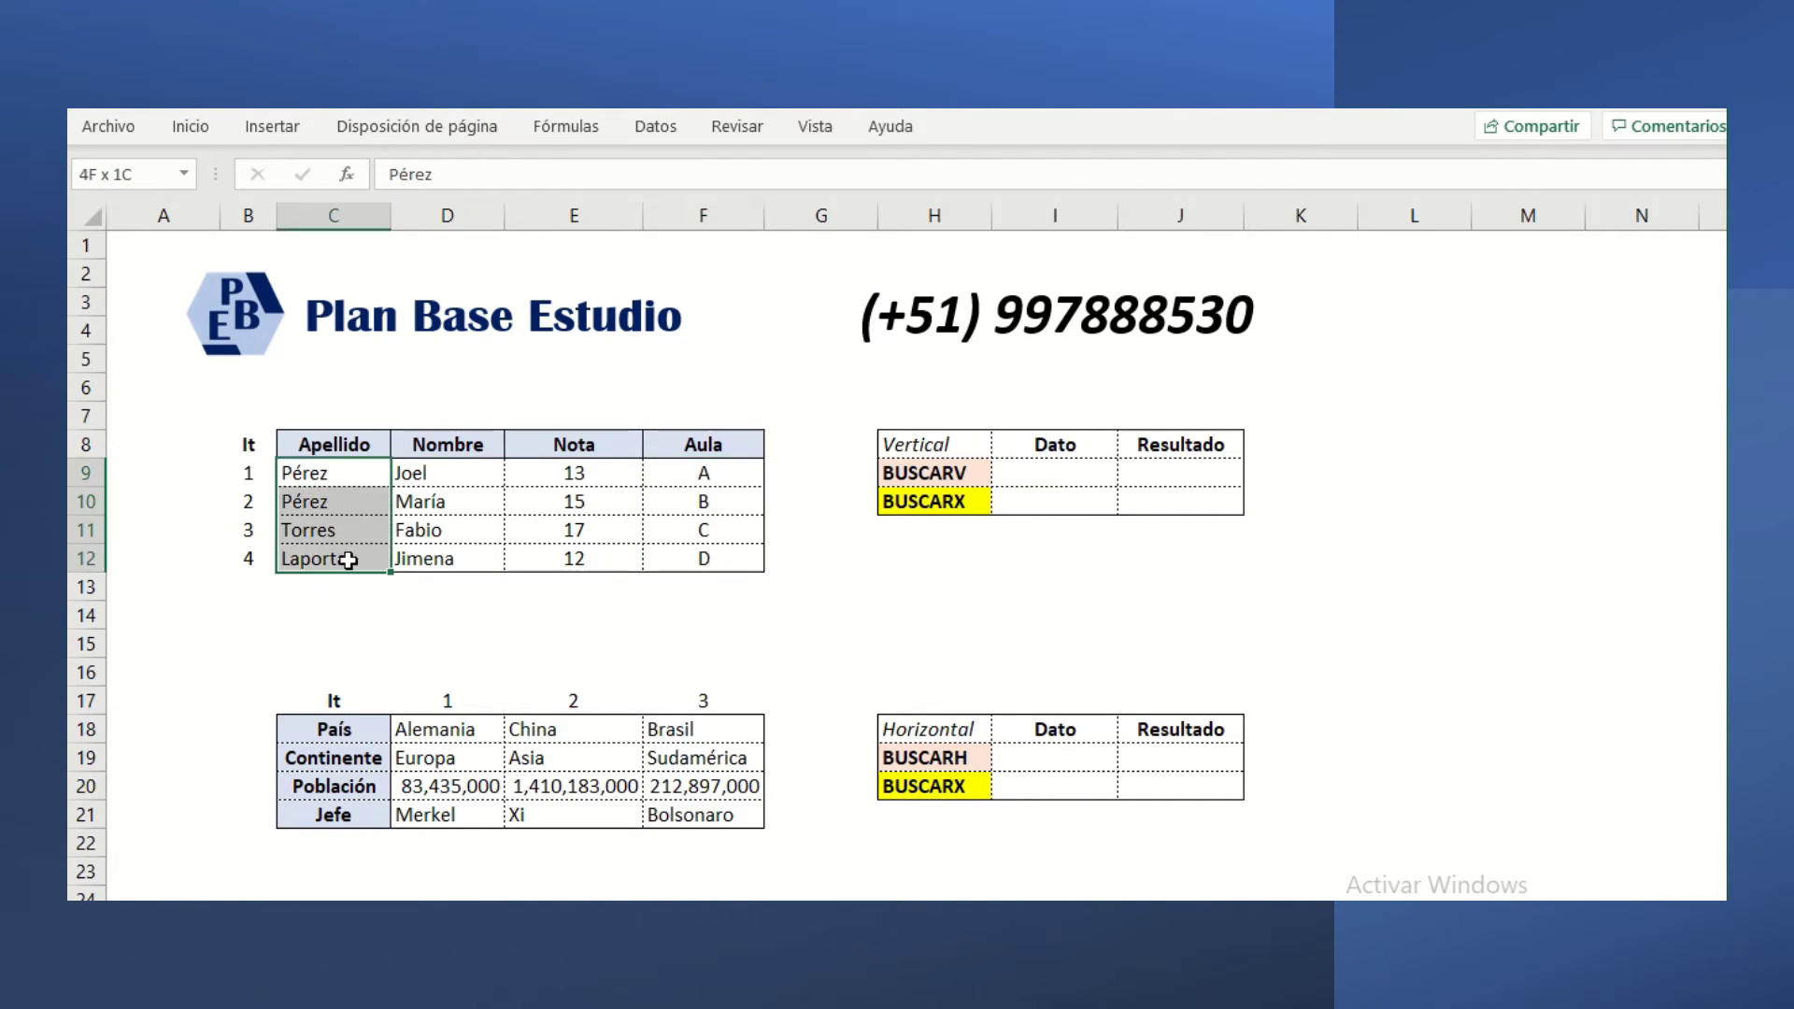
- Enter the classroom B as the BUSCARV lookup value in I9
{"action": "left_click", "coordinate": [1076, 478]}
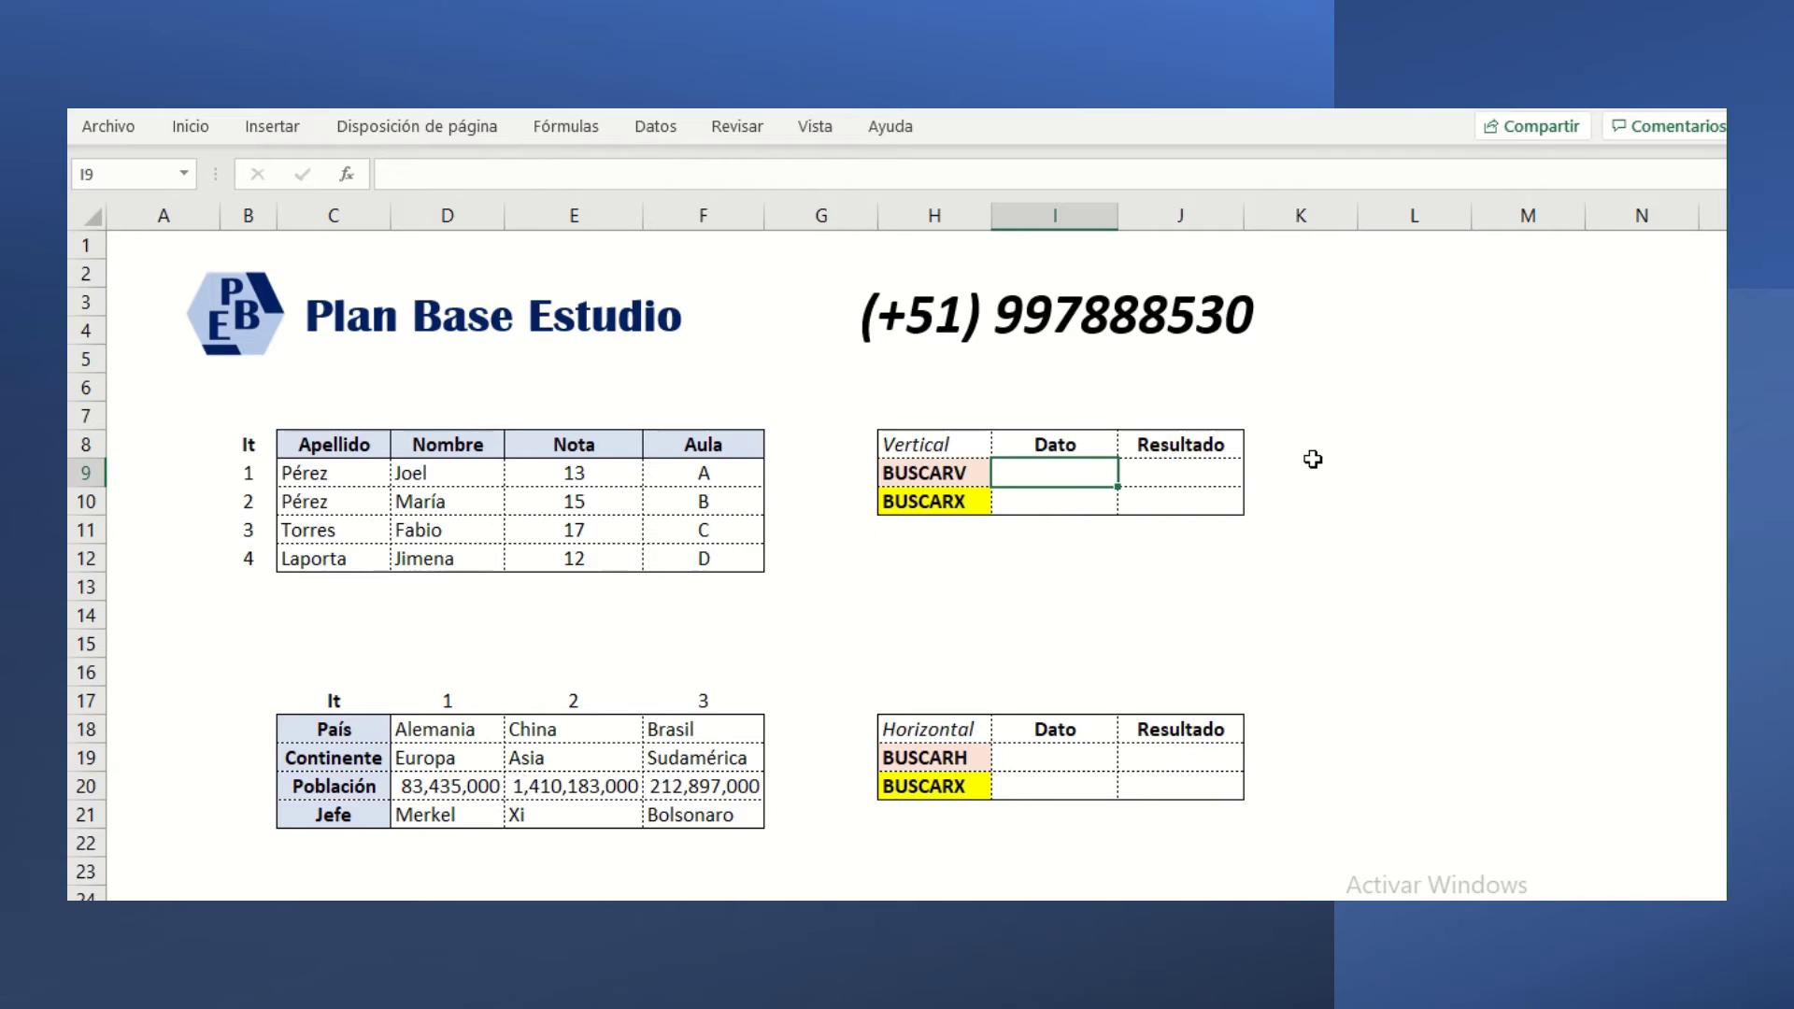
{"action": "type", "text": "B"}
{"action": "key", "text": "Return"}
- Enter =BUSCARV(I9;C9:F12;1;FALSO) in J9 to try looking up the Apellido from the Aula
{"action": "key", "text": "Up"}
{"action": "key", "text": "Right"}
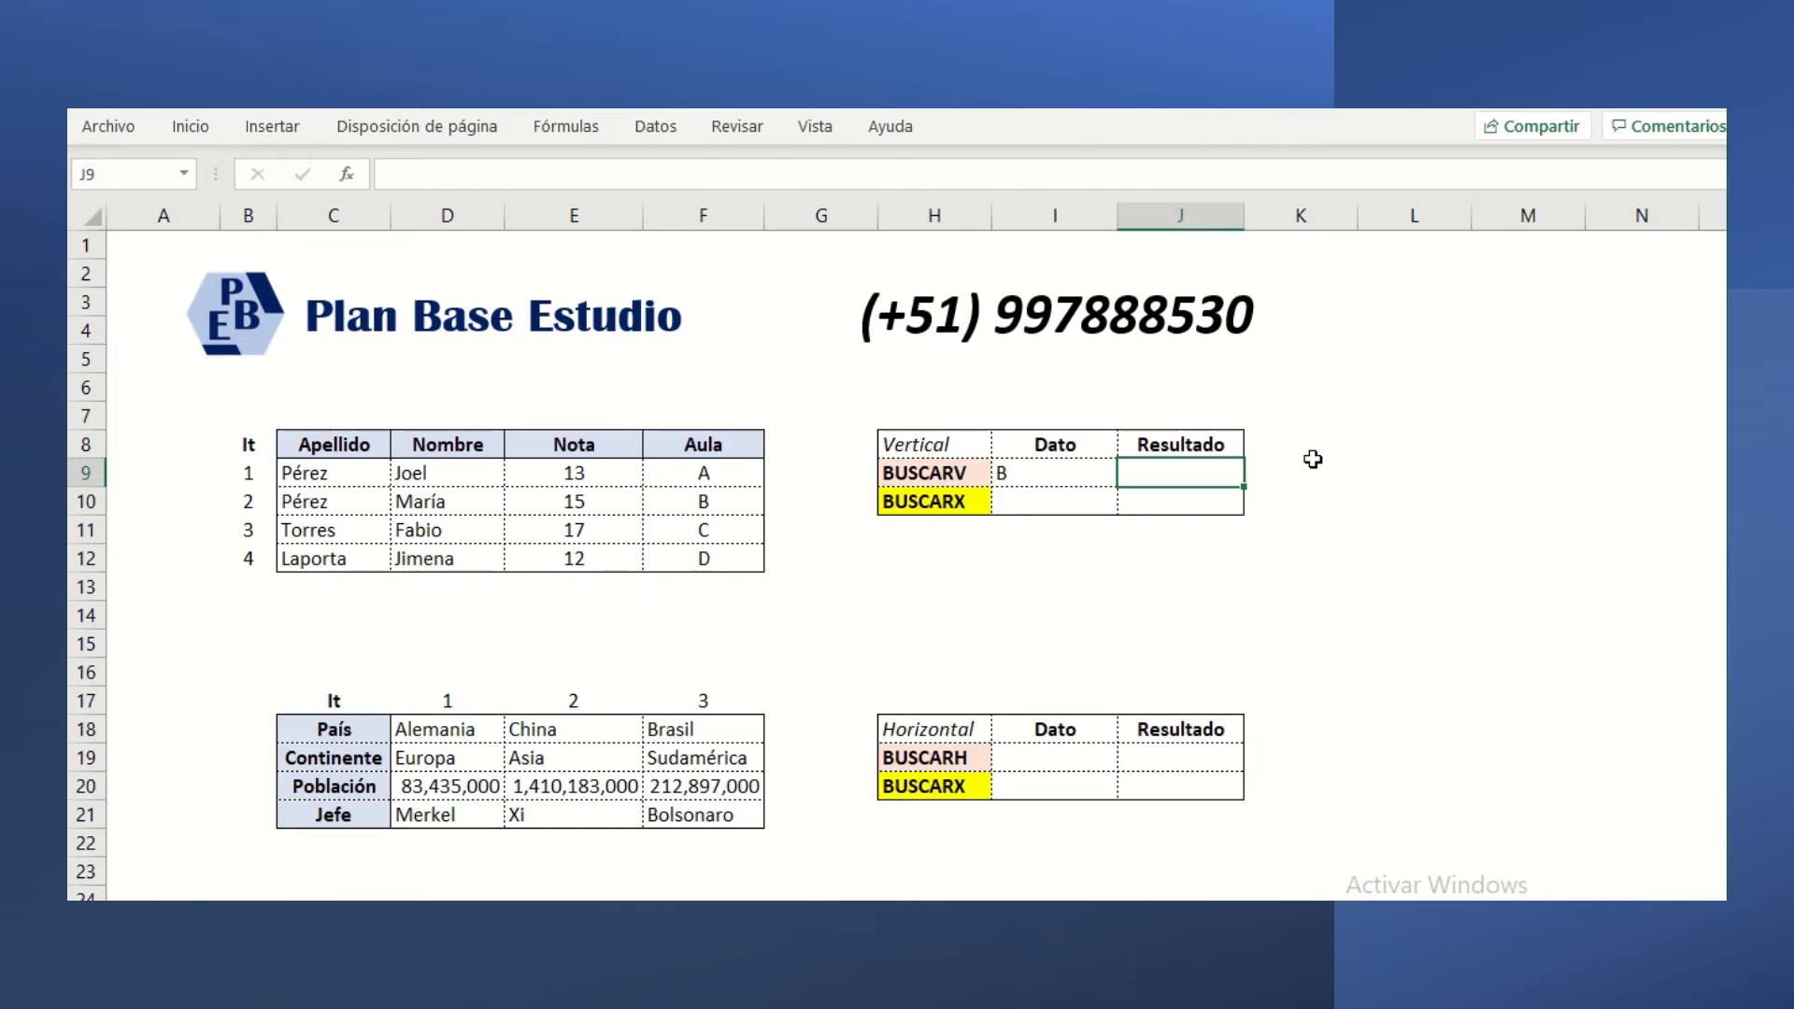
{"action": "type", "text": "=bus"}
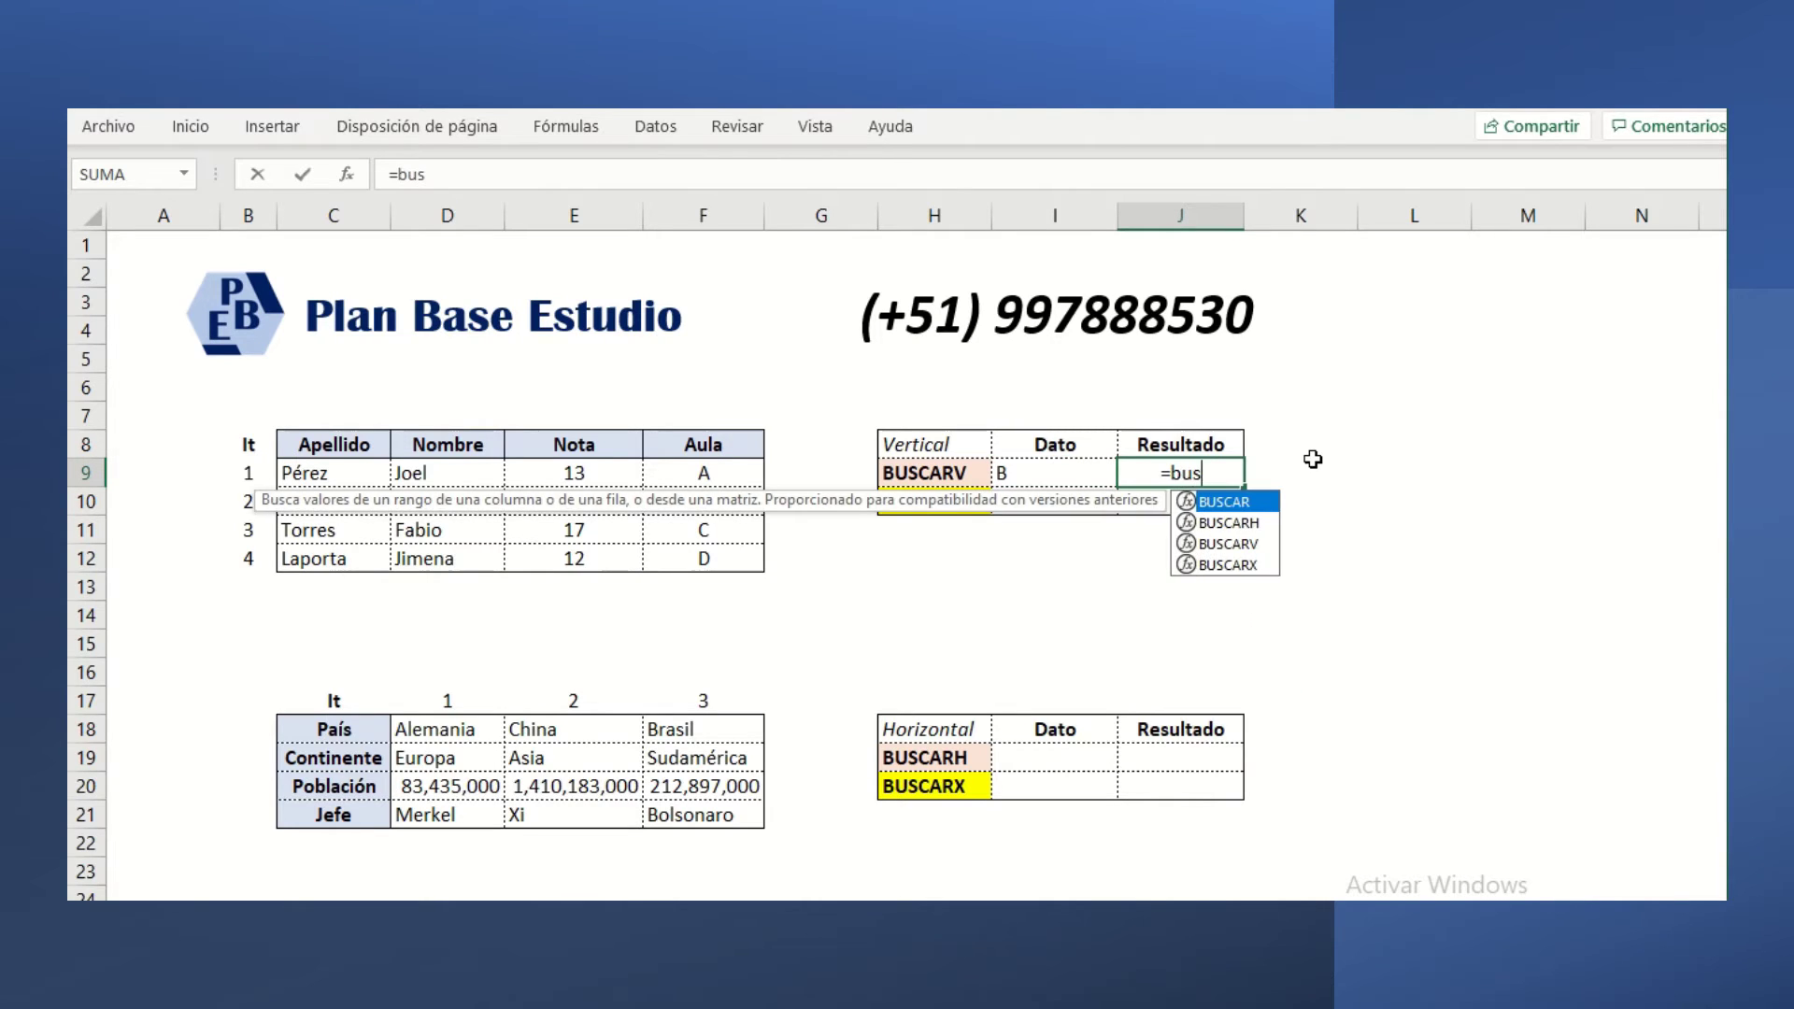
{"action": "type", "text": "carv("}
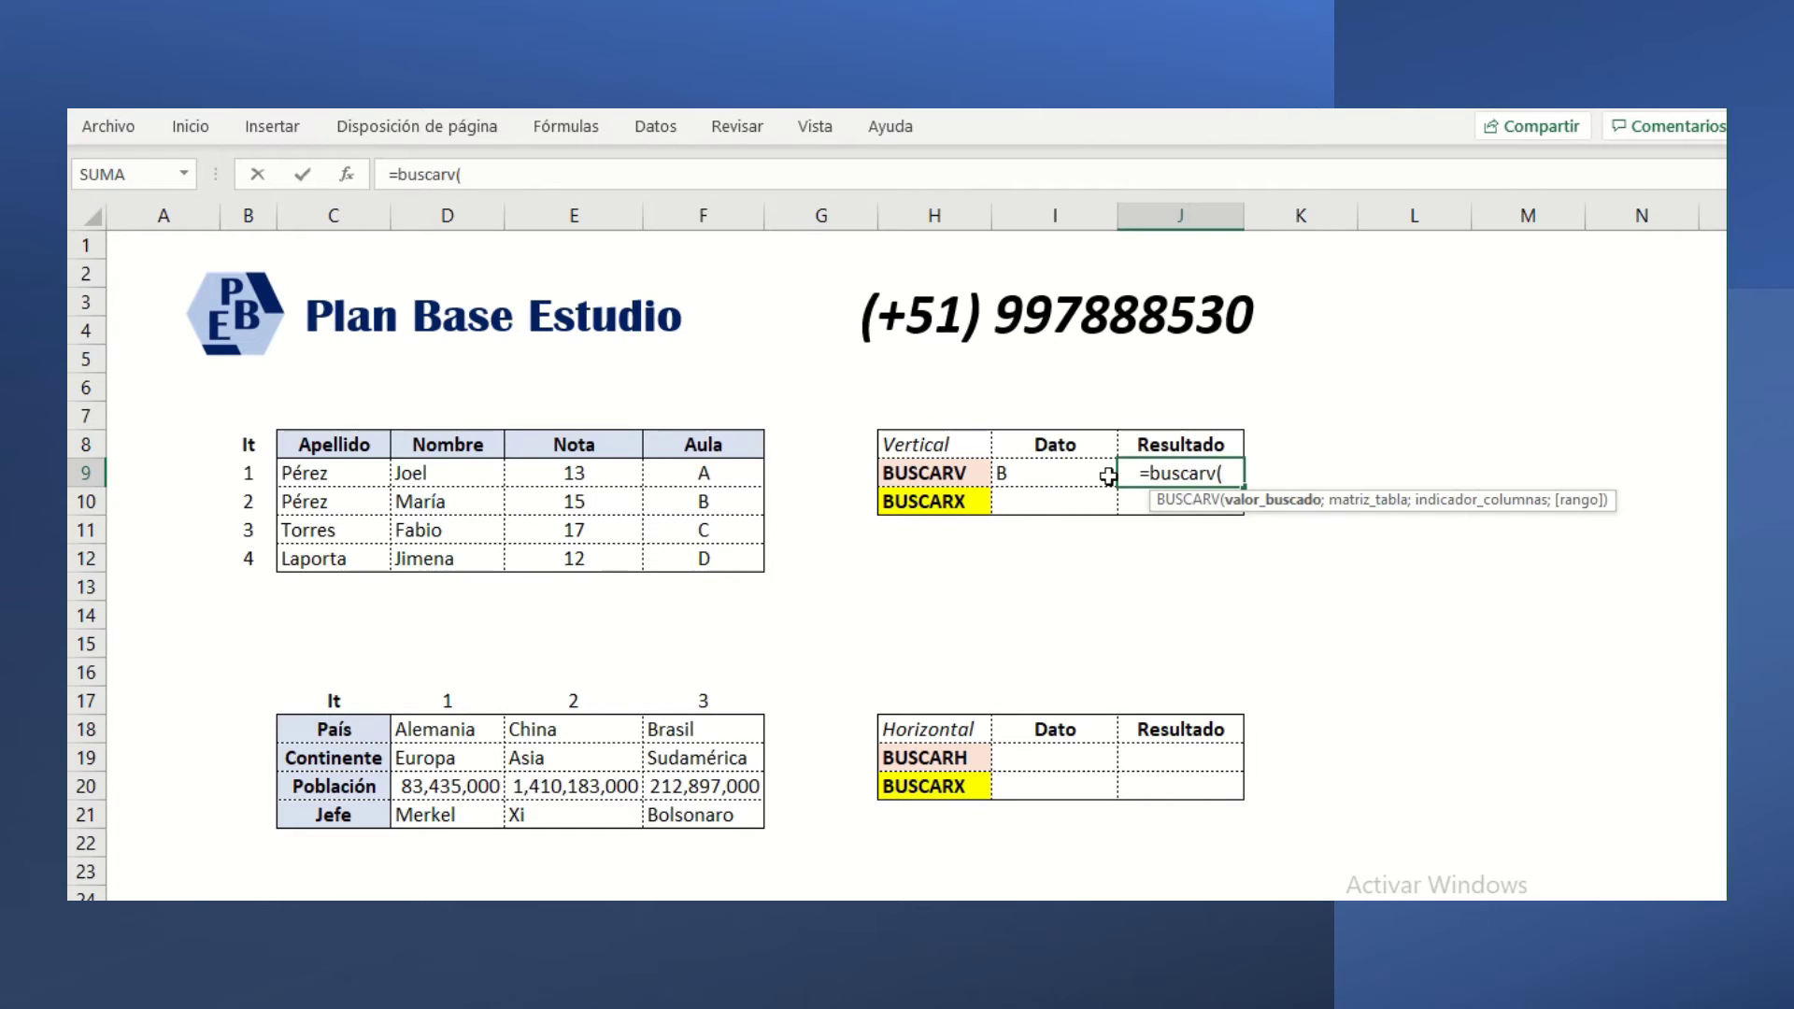
{"action": "left_click", "coordinate": [1109, 477]}
{"action": "type", "text": ";"}
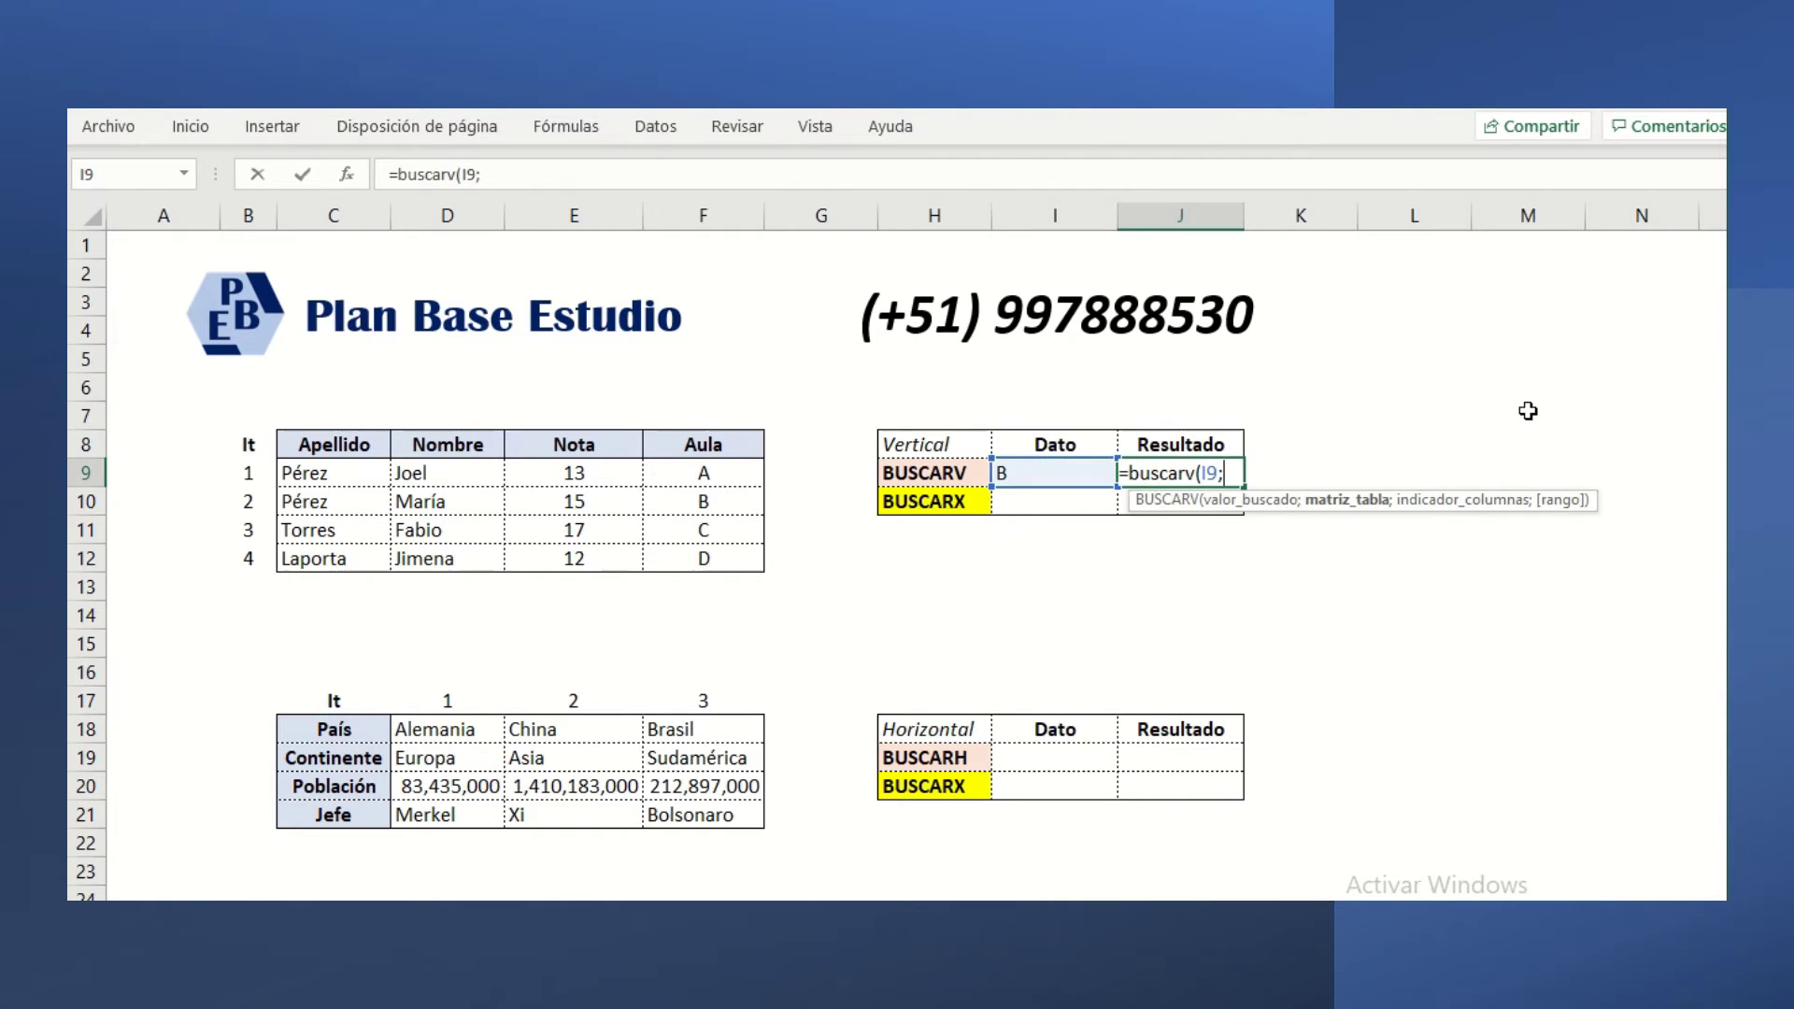
{"action": "left_click_drag", "start_coordinate": [309, 475], "coordinate": [677, 562]}
{"action": "type", "text": ";"}
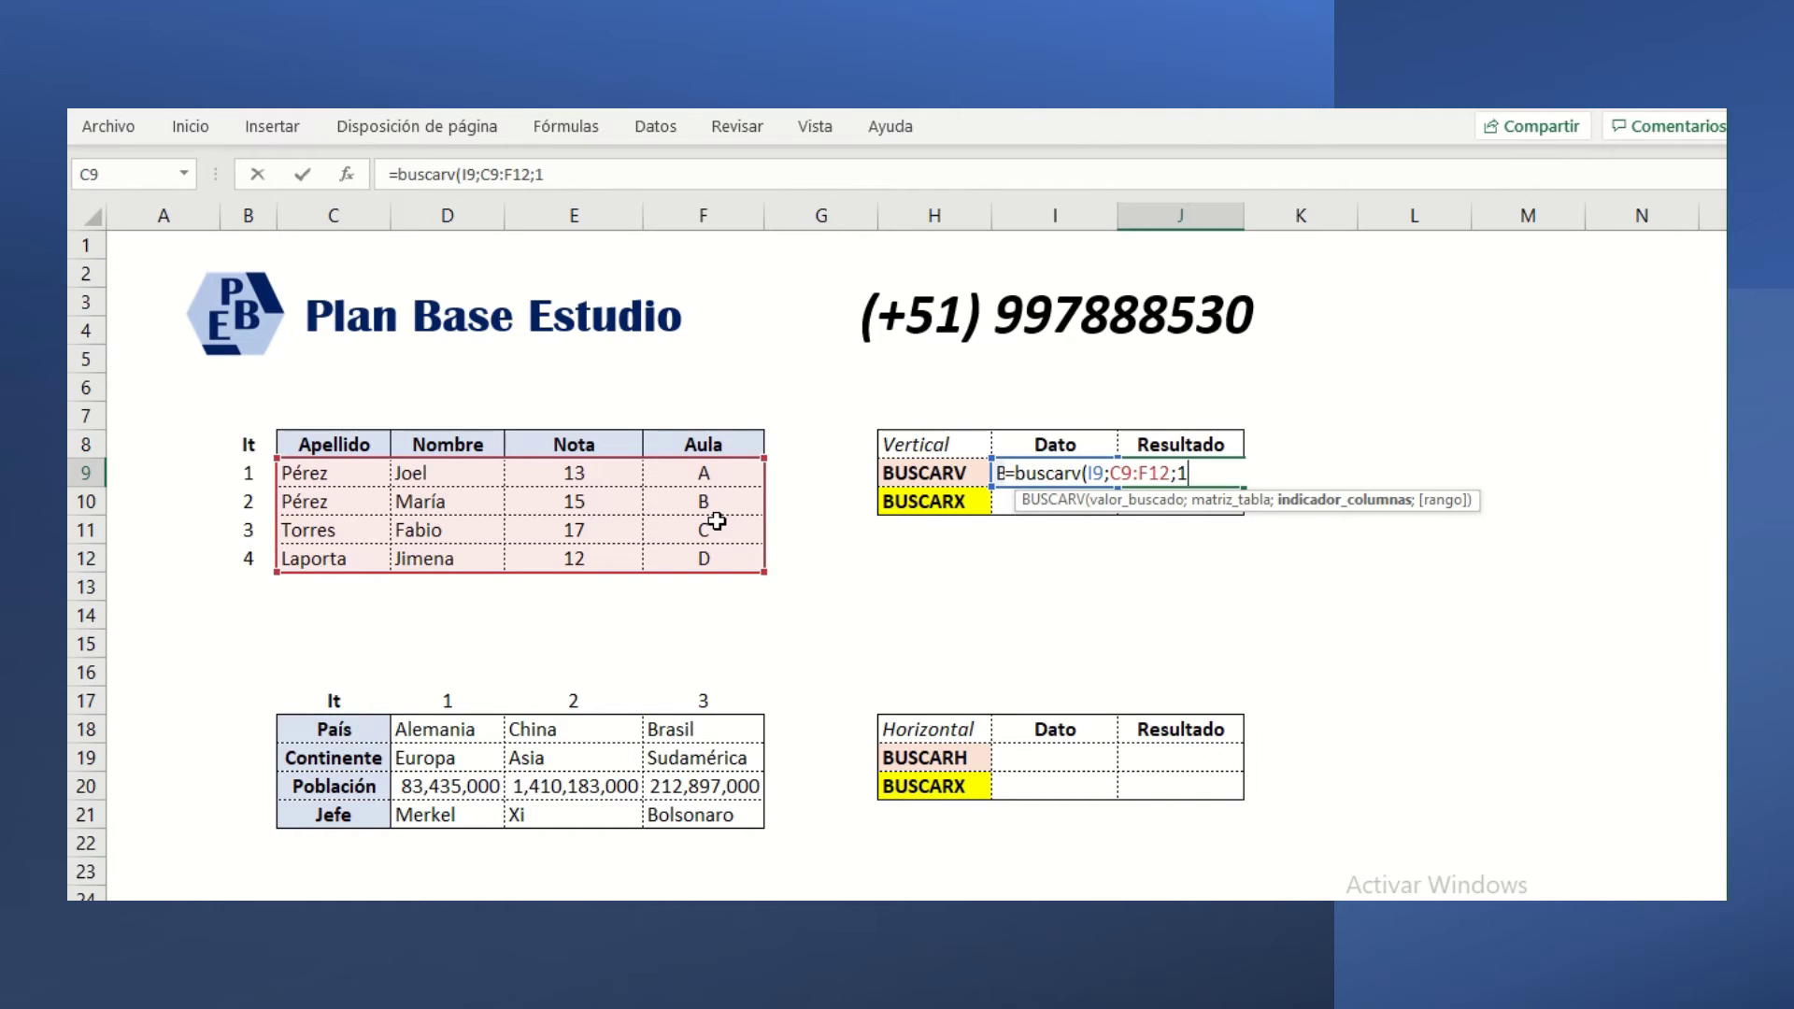
{"action": "type", "text": "1;falso"}
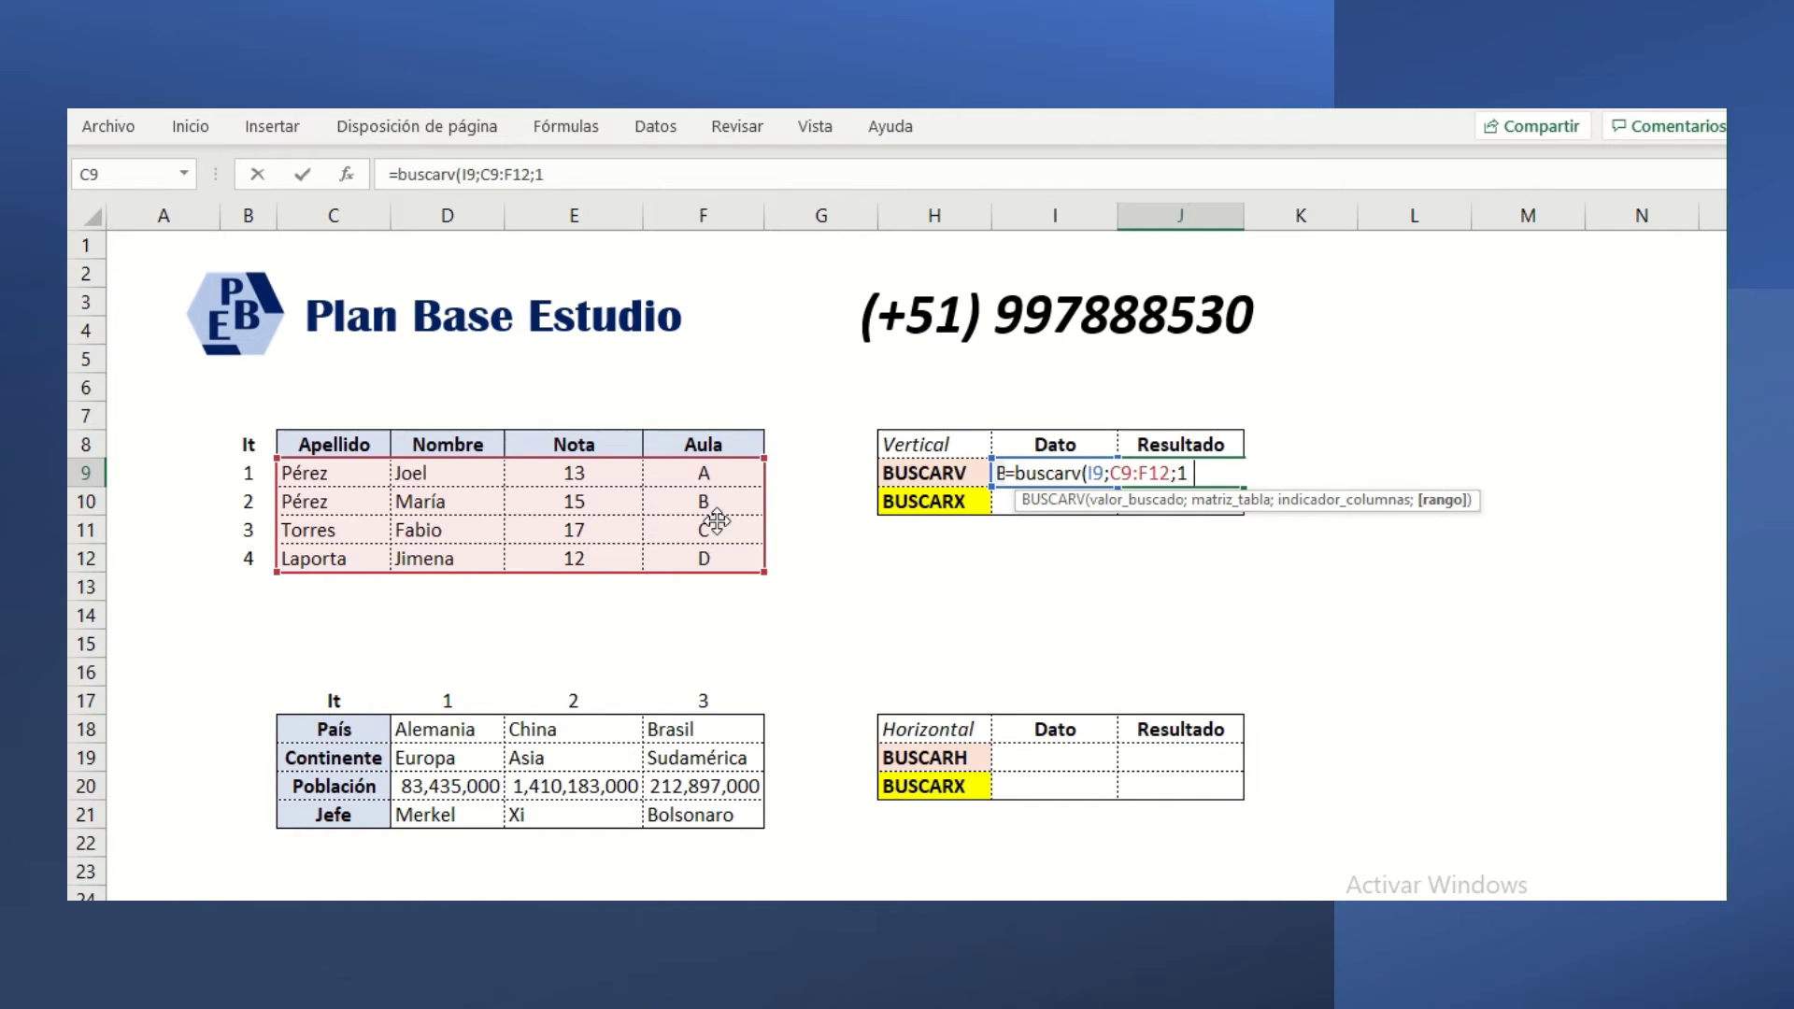
{"action": "type", "text": ")"}
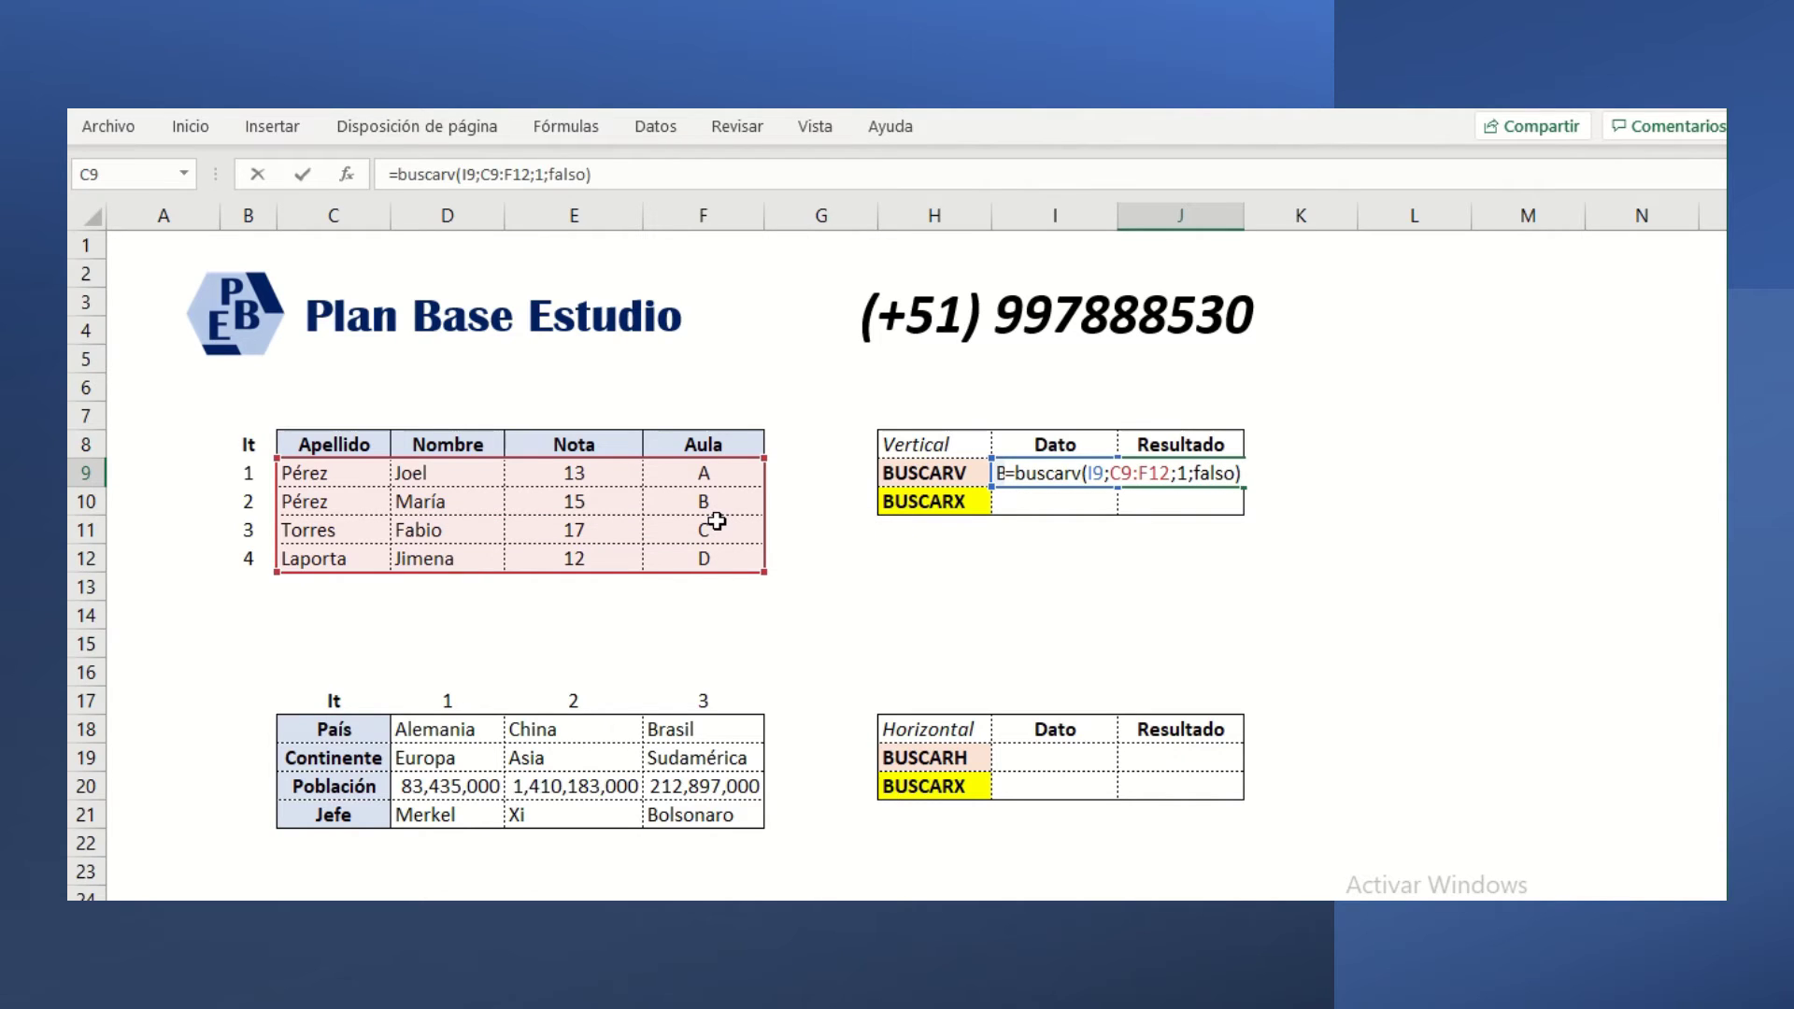
{"action": "key", "text": "Return"}
{"action": "key", "text": "Up"}
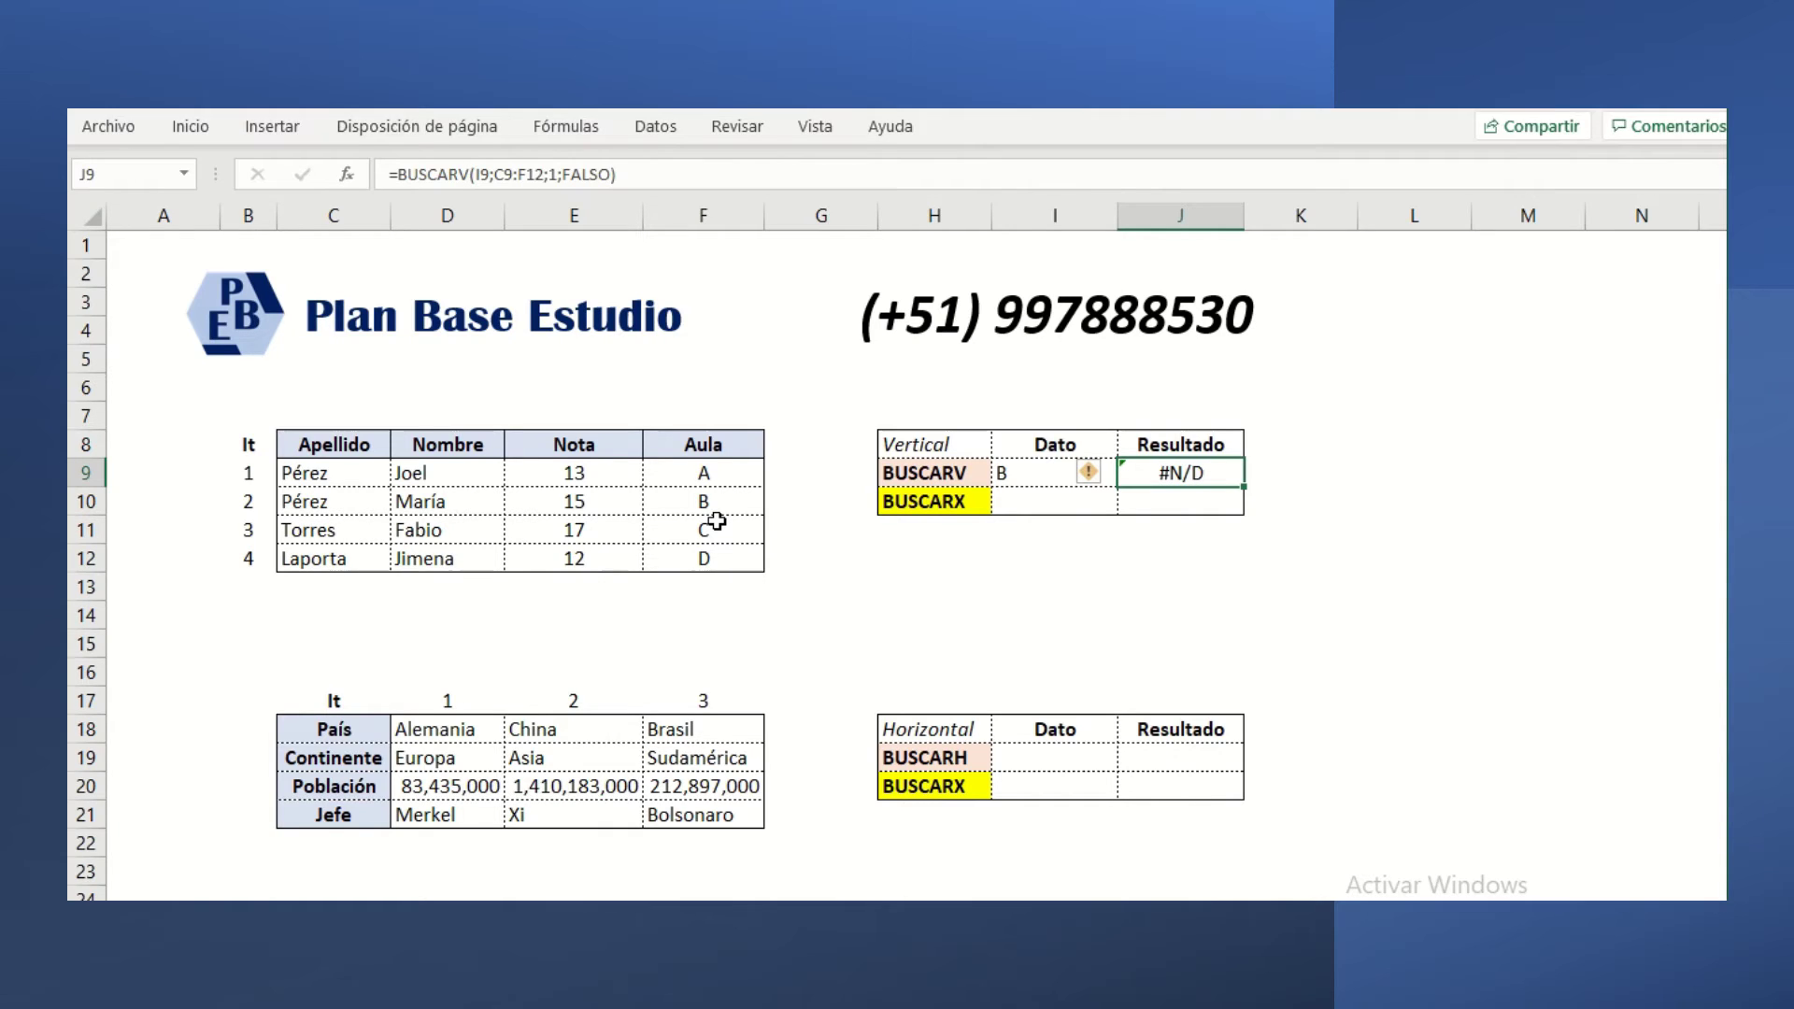
{"action": "left_click_drag", "start_coordinate": [703, 475], "coordinate": [708, 558]}
{"action": "left_click_drag", "start_coordinate": [703, 472], "coordinate": [705, 560]}
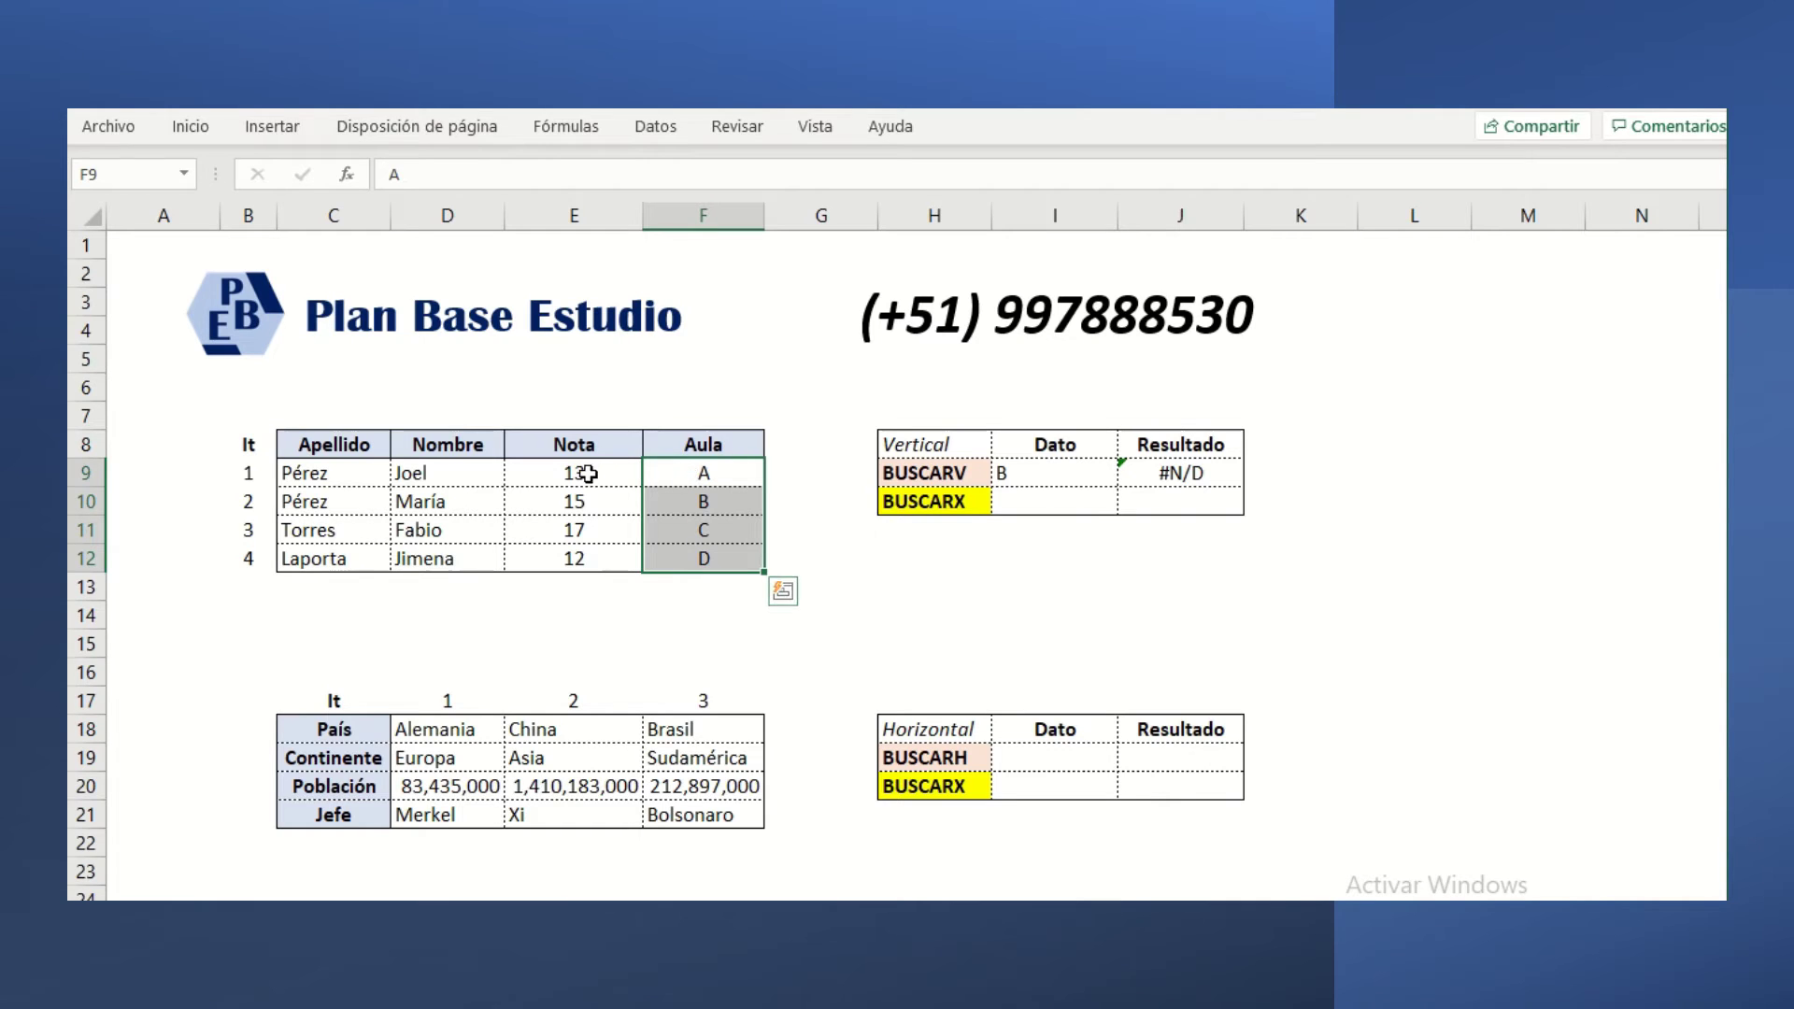
{"action": "left_click", "coordinate": [795, 470]}
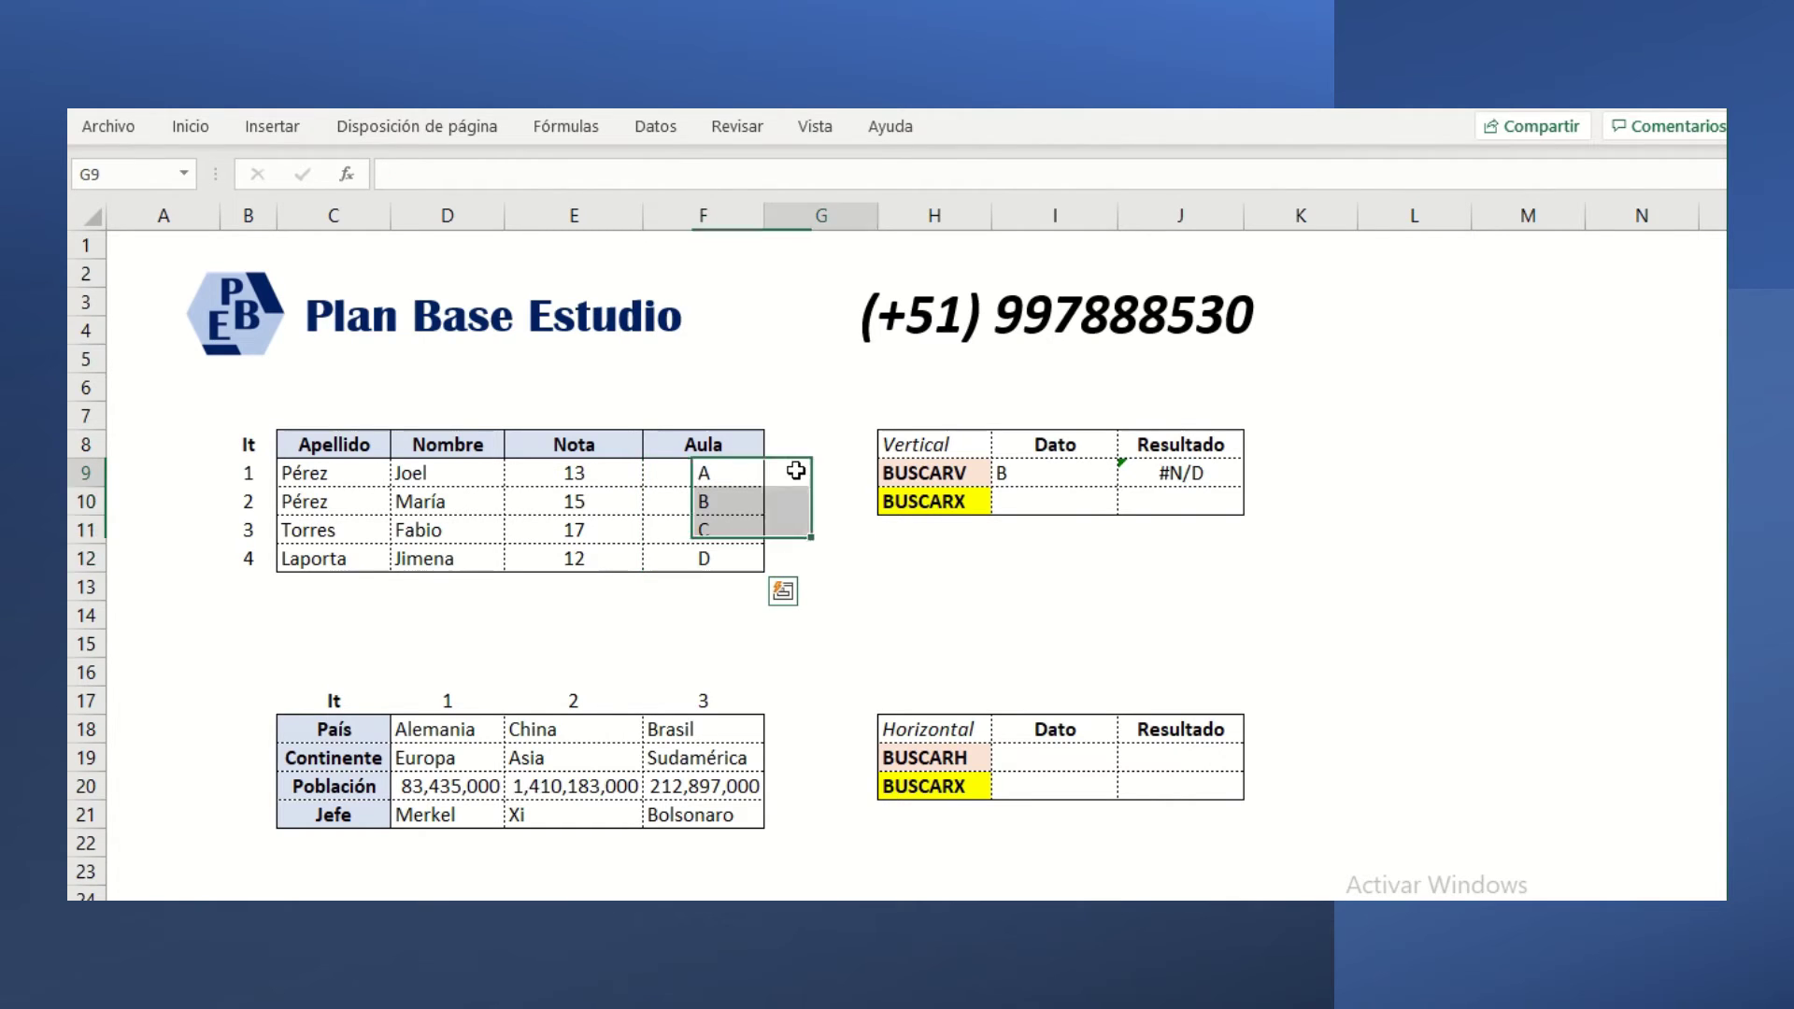
{"action": "left_click", "coordinate": [1164, 506]}
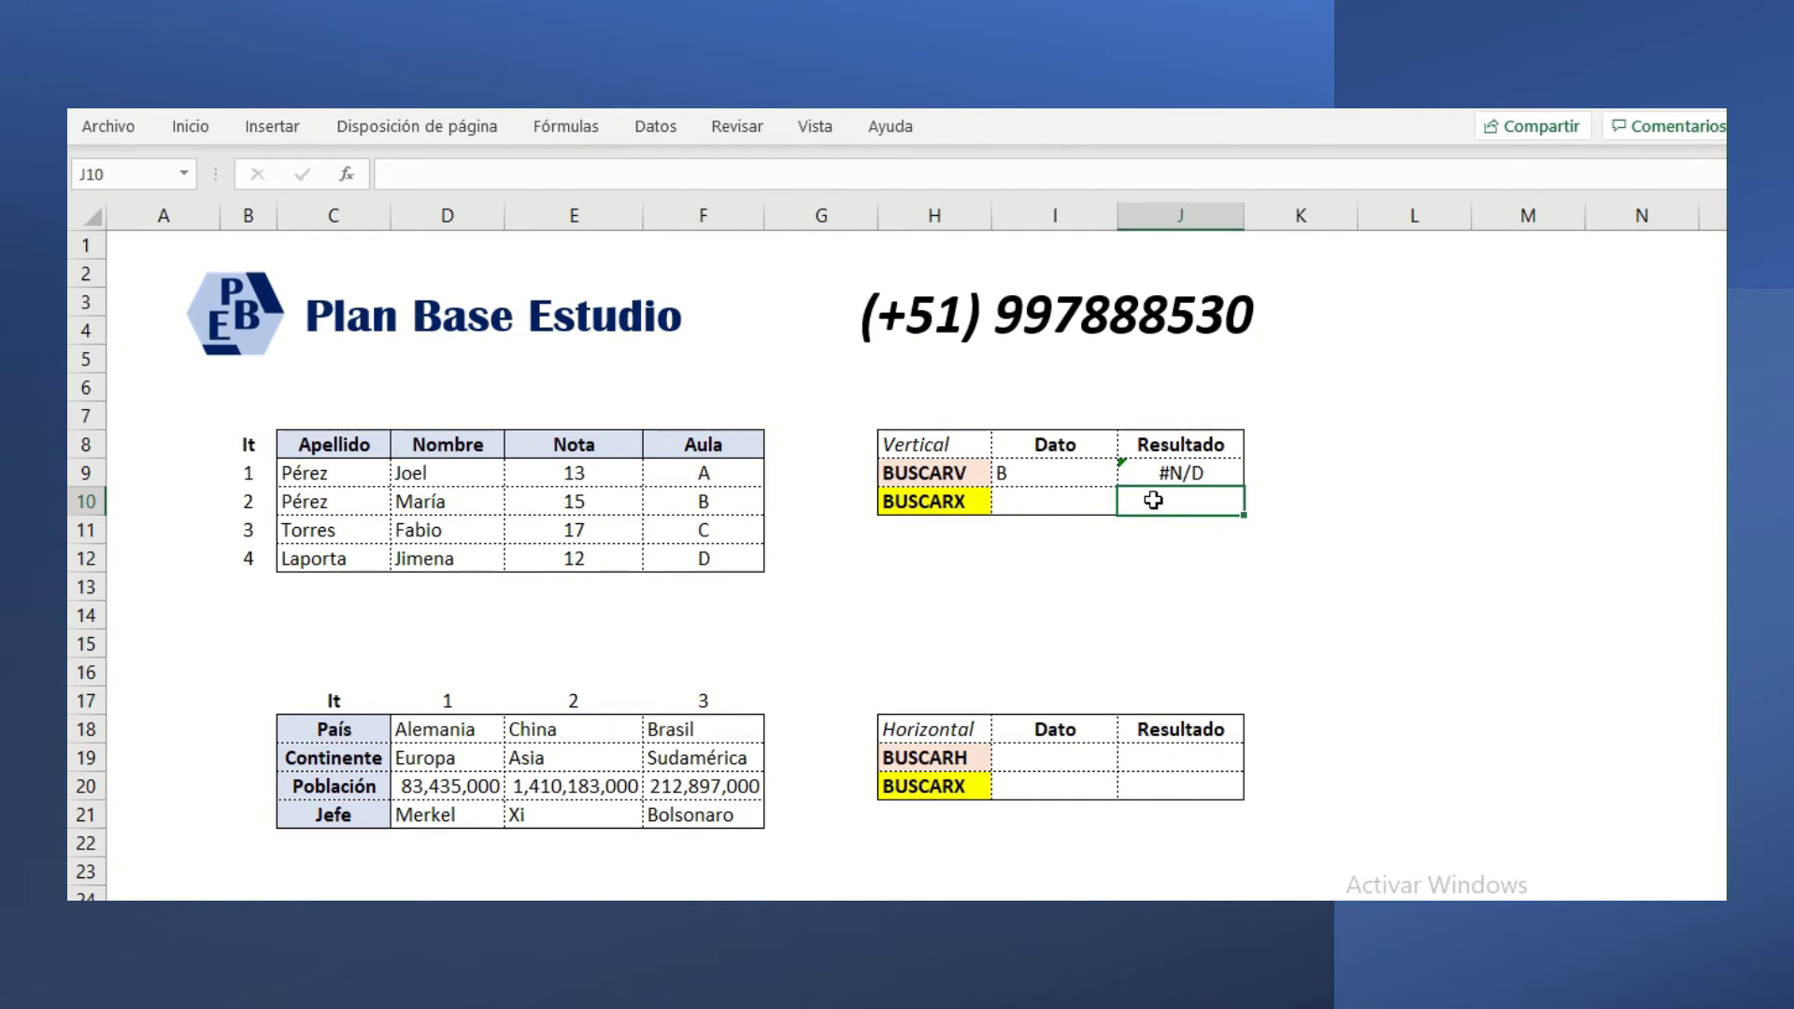
{"action": "left_click_drag", "start_coordinate": [331, 439], "coordinate": [341, 557]}
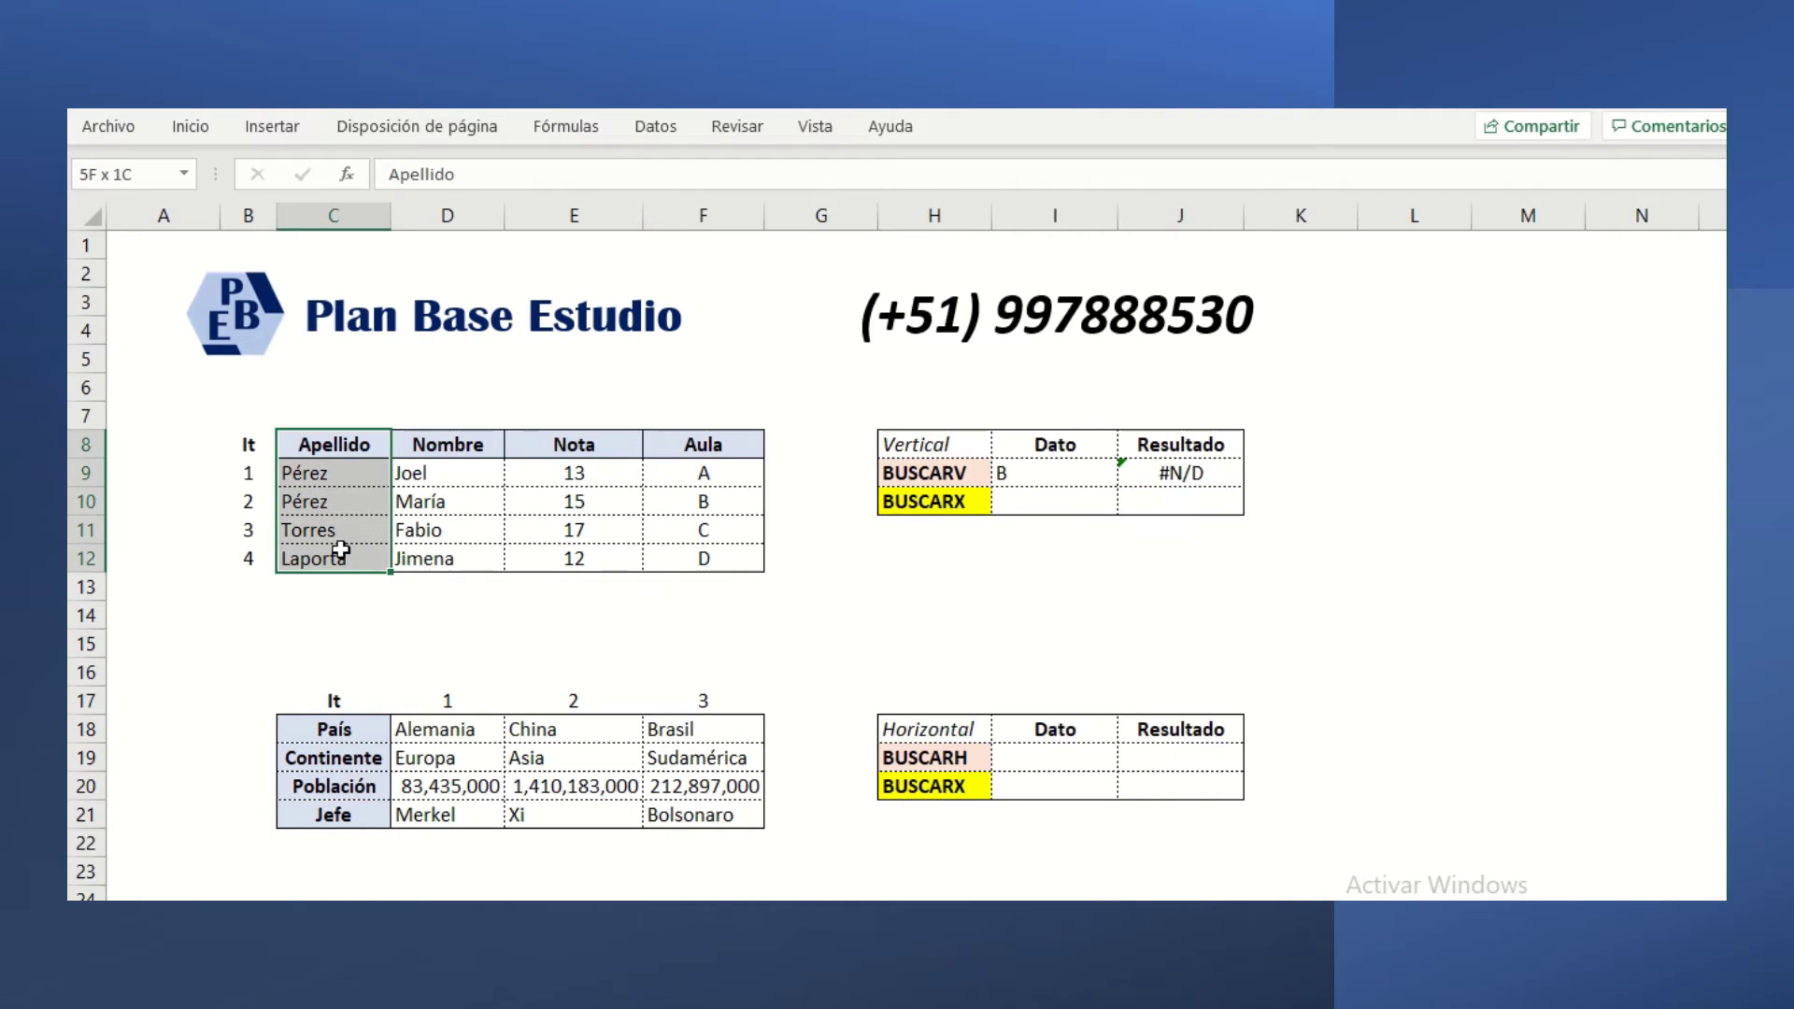
{"action": "left_click", "coordinate": [713, 471]}
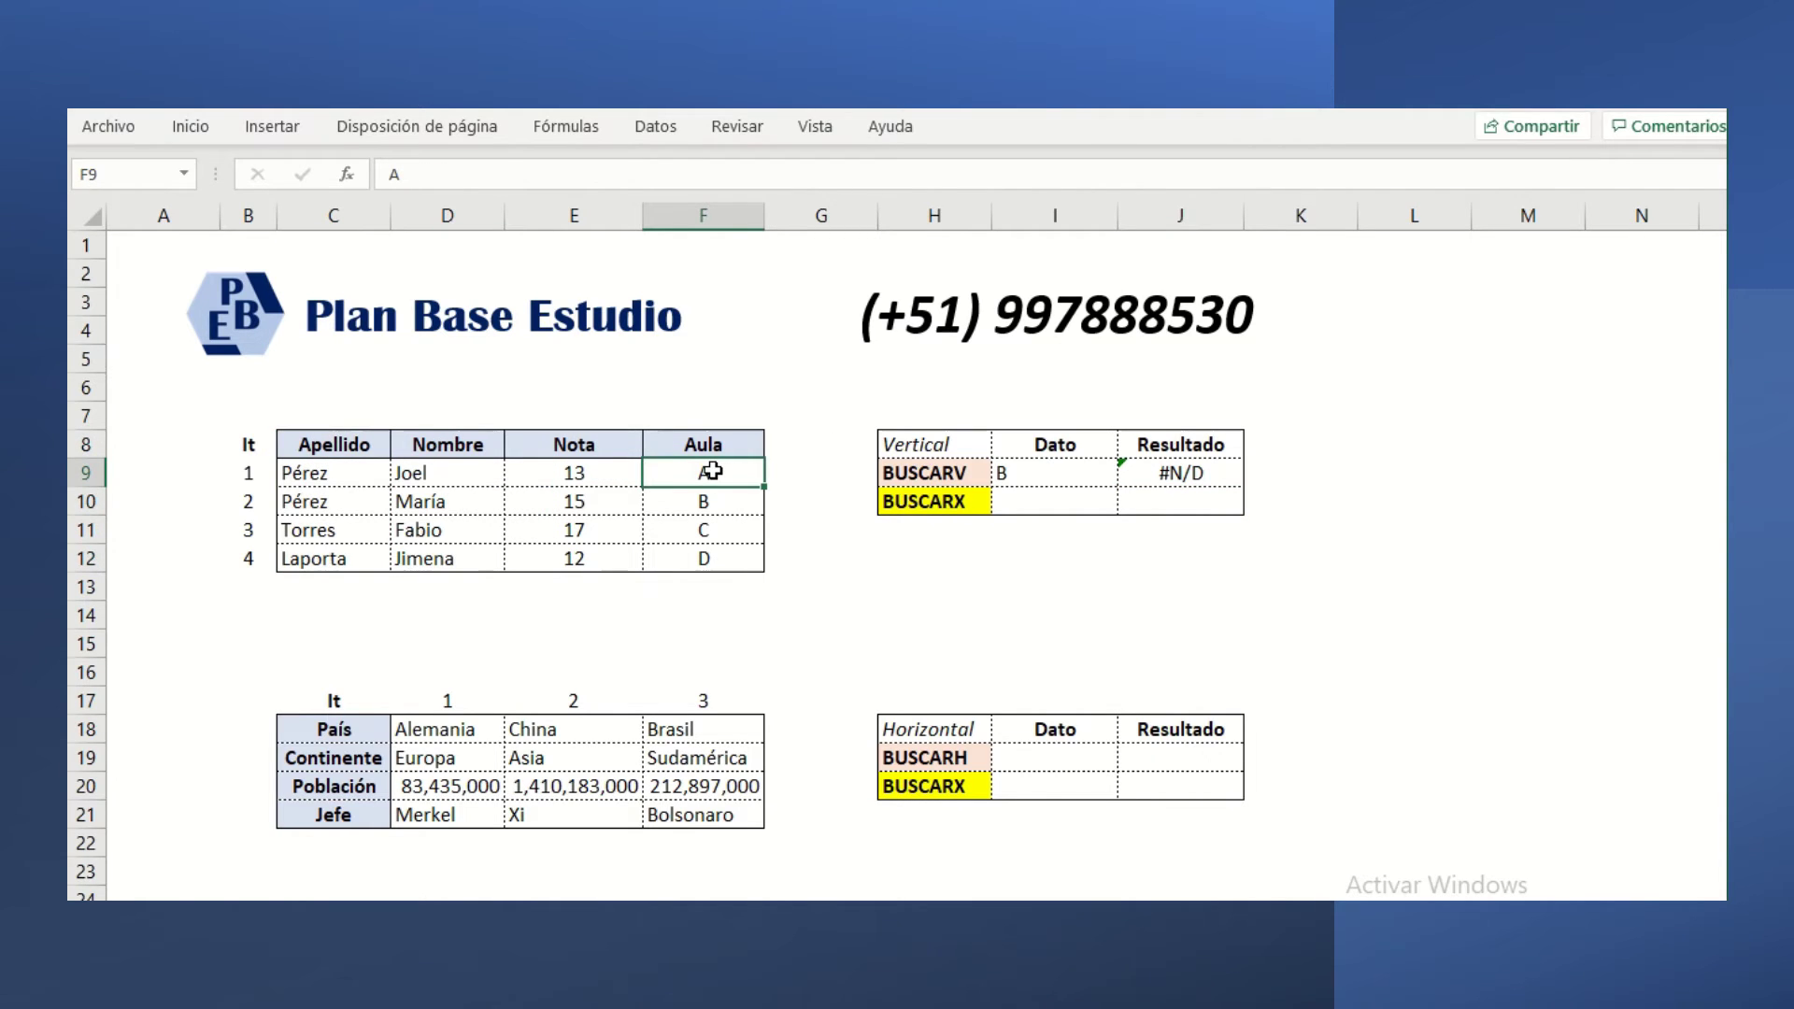
- Enter the classroom C as the BUSCARX lookup value in I10
{"action": "left_click", "coordinate": [1065, 504]}
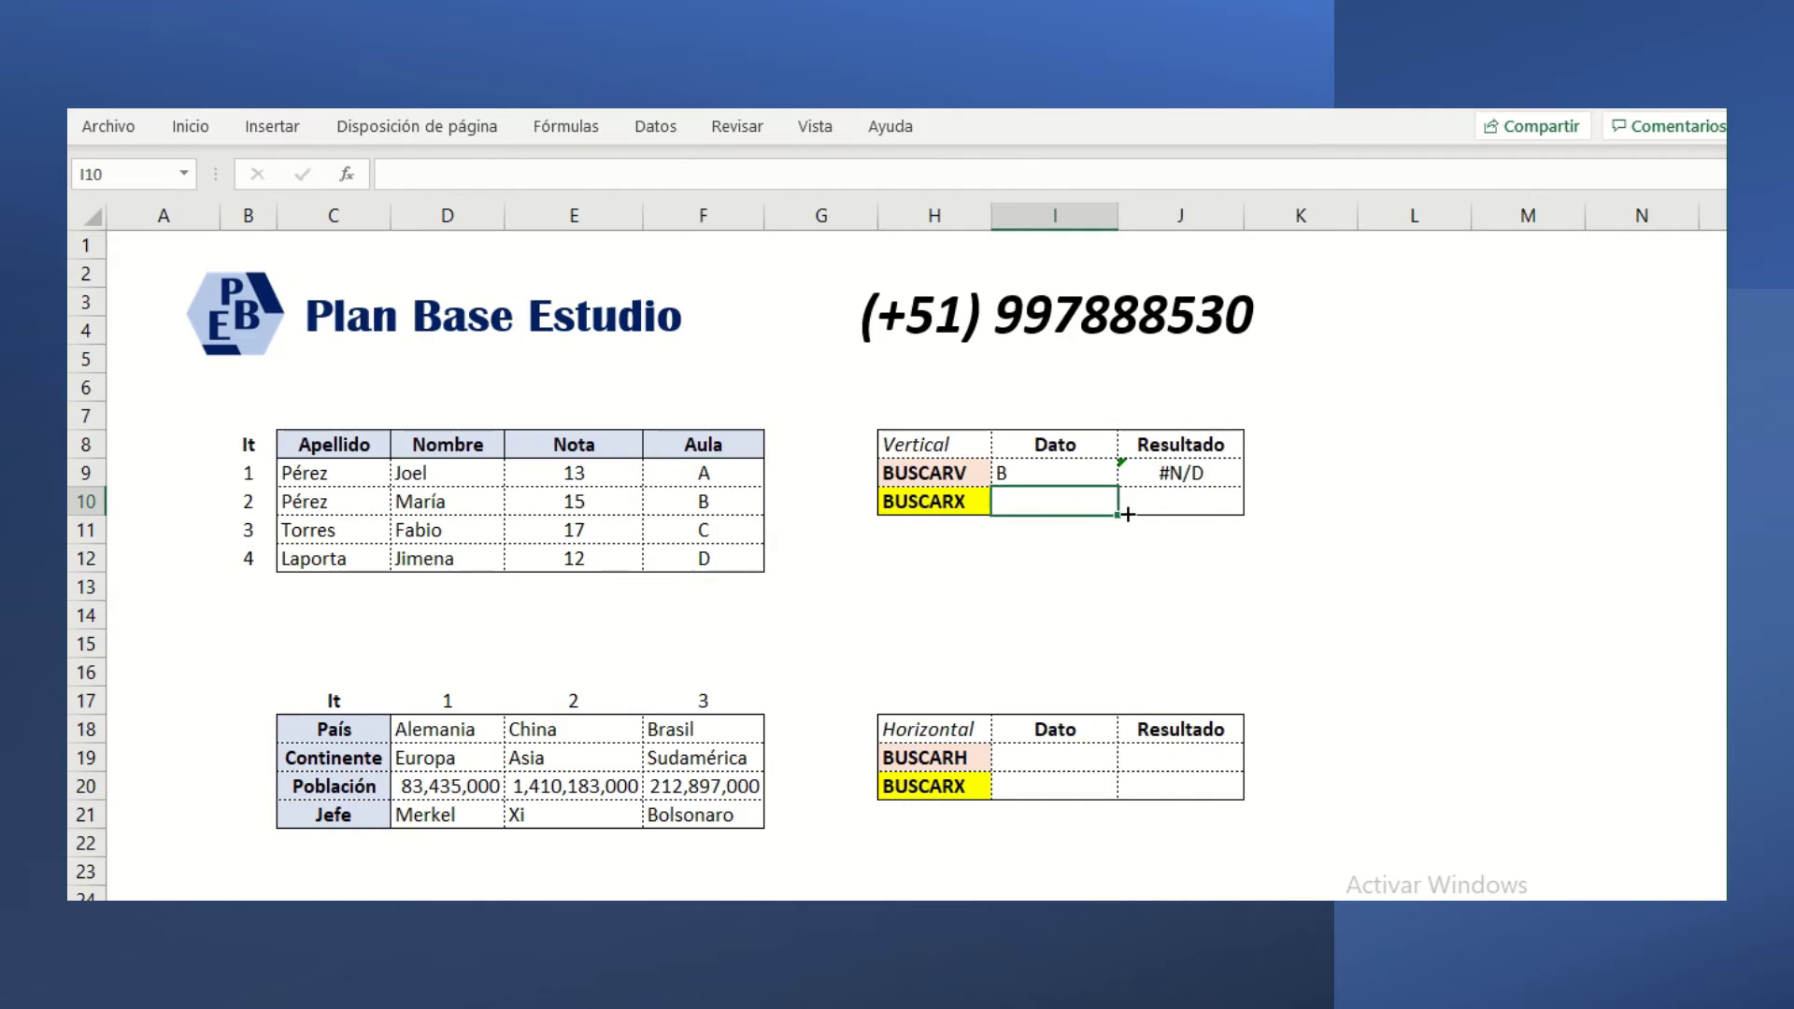
{"action": "type", "text": "C"}
{"action": "key", "text": "Return"}
{"action": "key", "text": "Up"}
- Enter =BUSCARX(I10;F9:F12;C9:C12) in J10 to return the Apellido for the Aula in I10
{"action": "left_click", "coordinate": [1204, 515]}
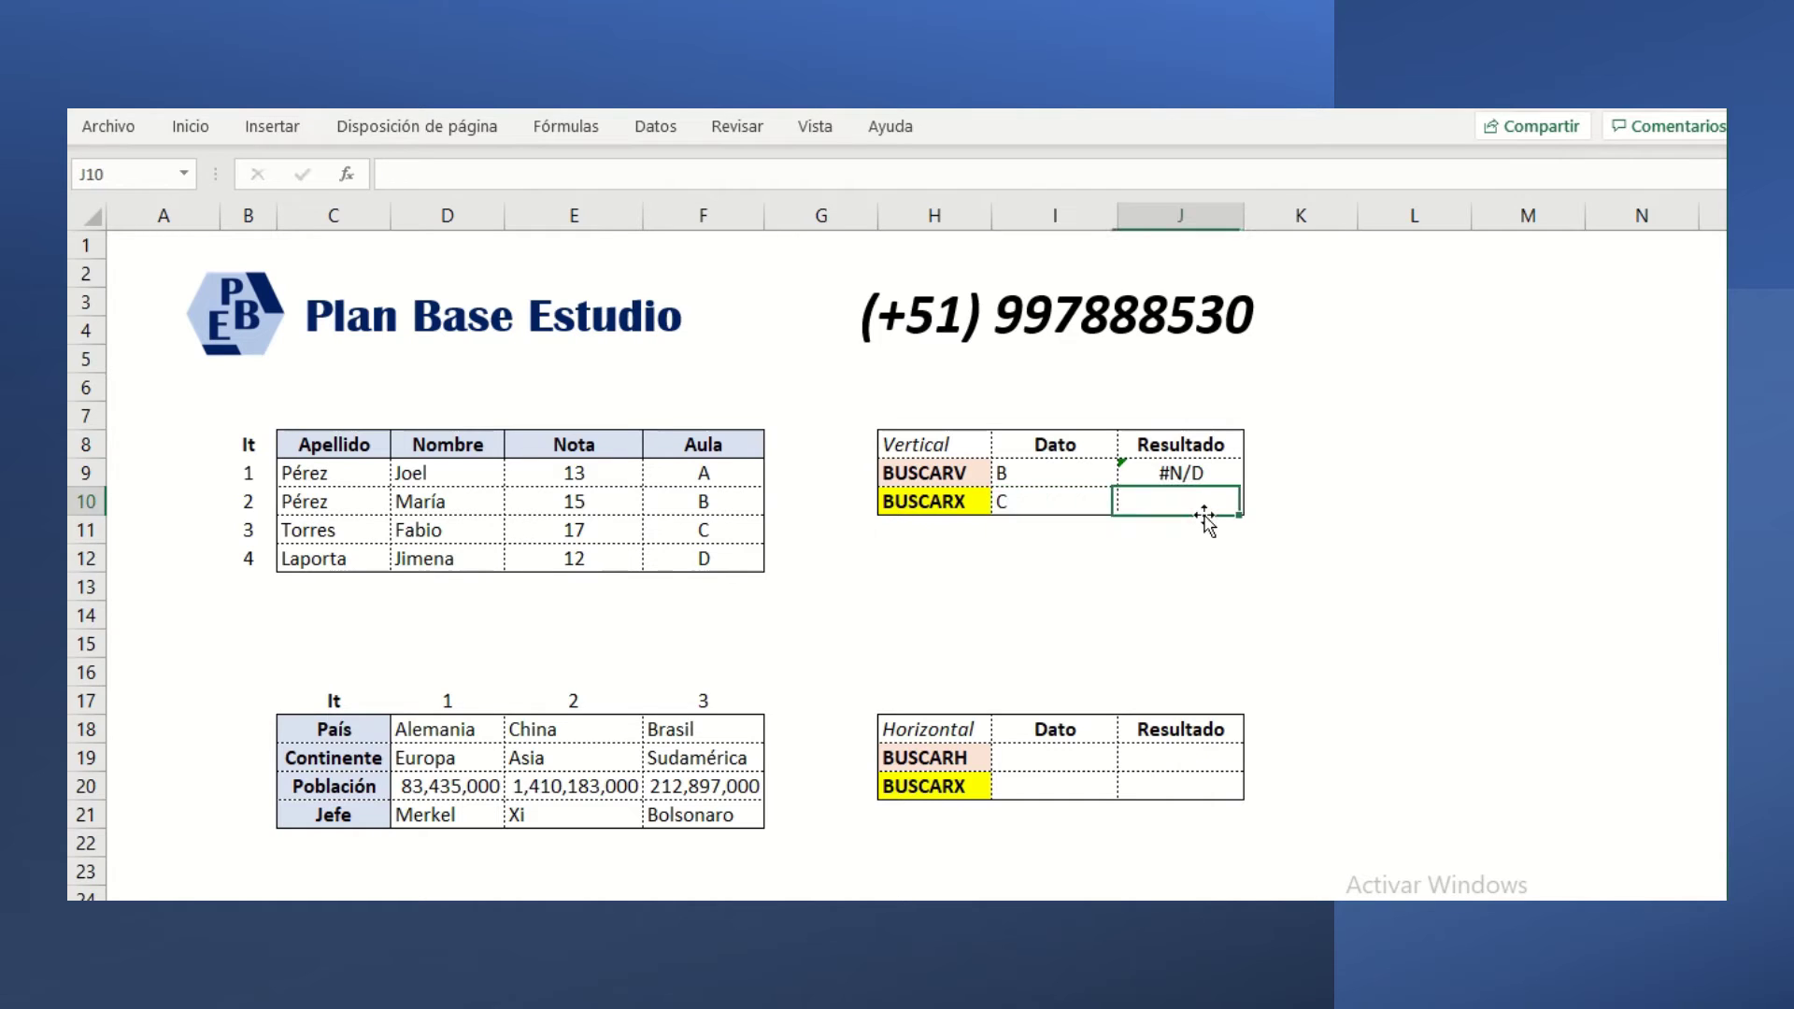
{"action": "type", "text": "=busca"}
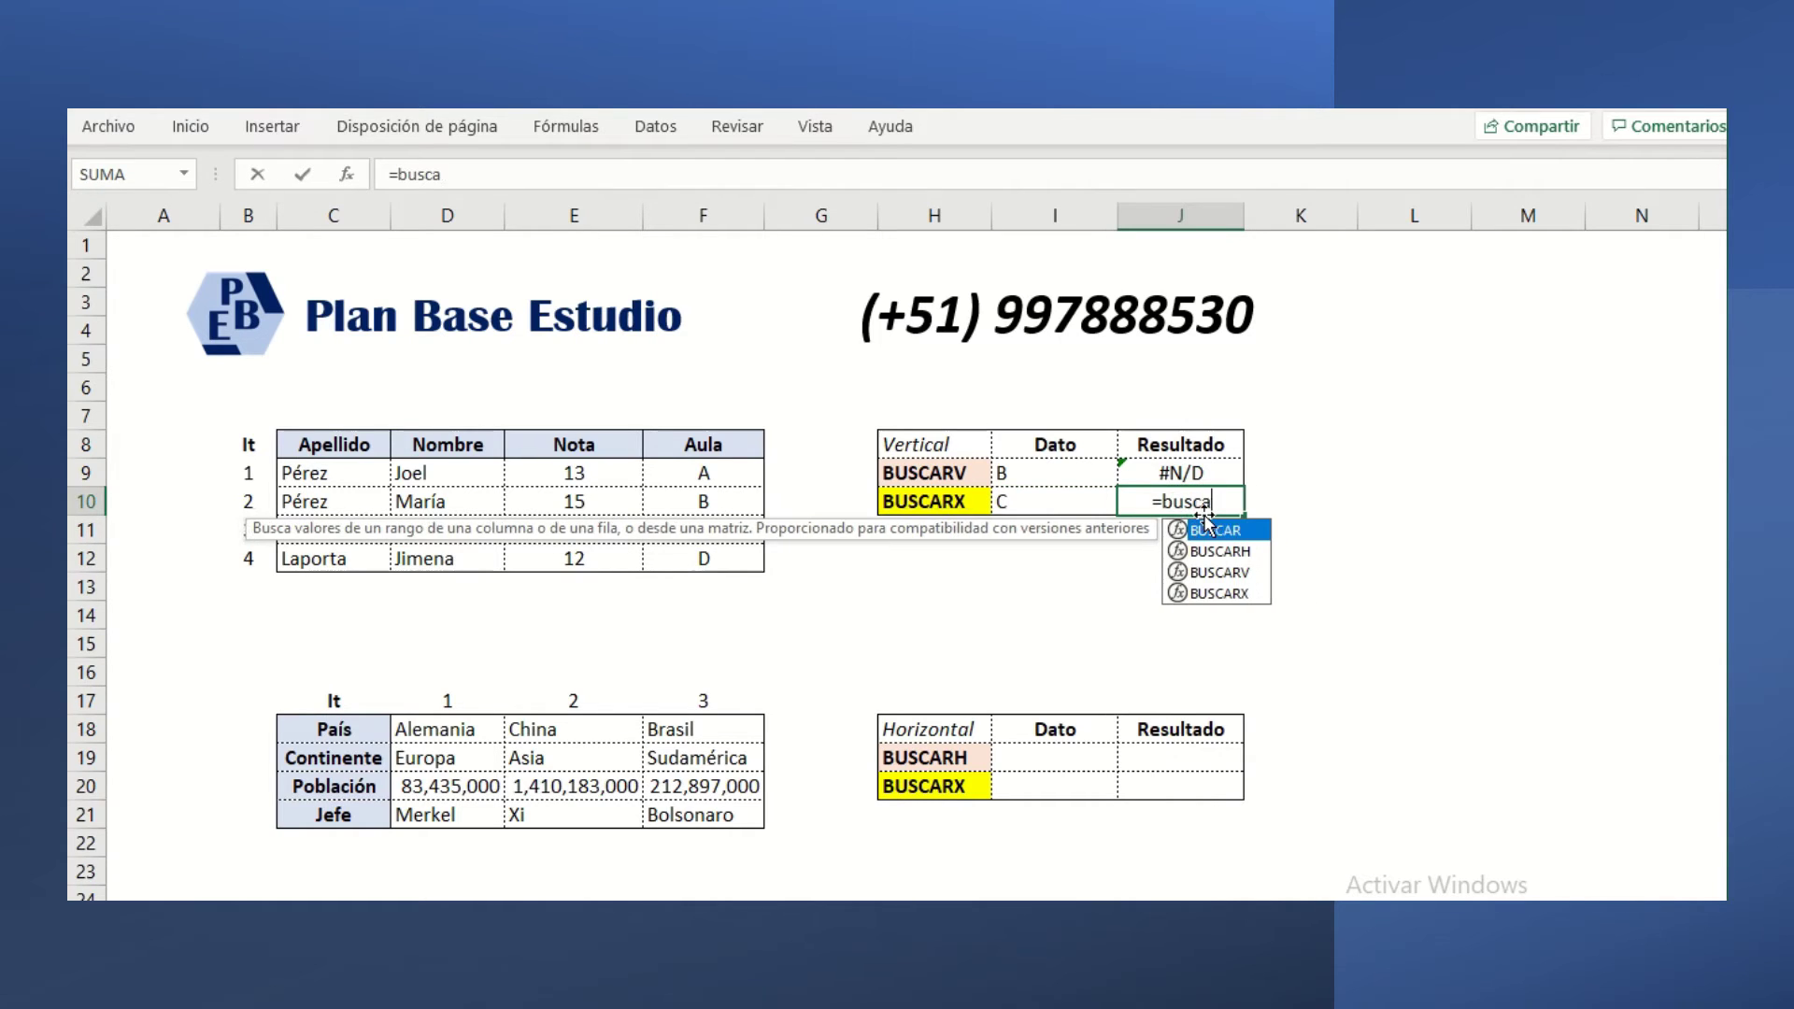
{"action": "type", "text": "rx("}
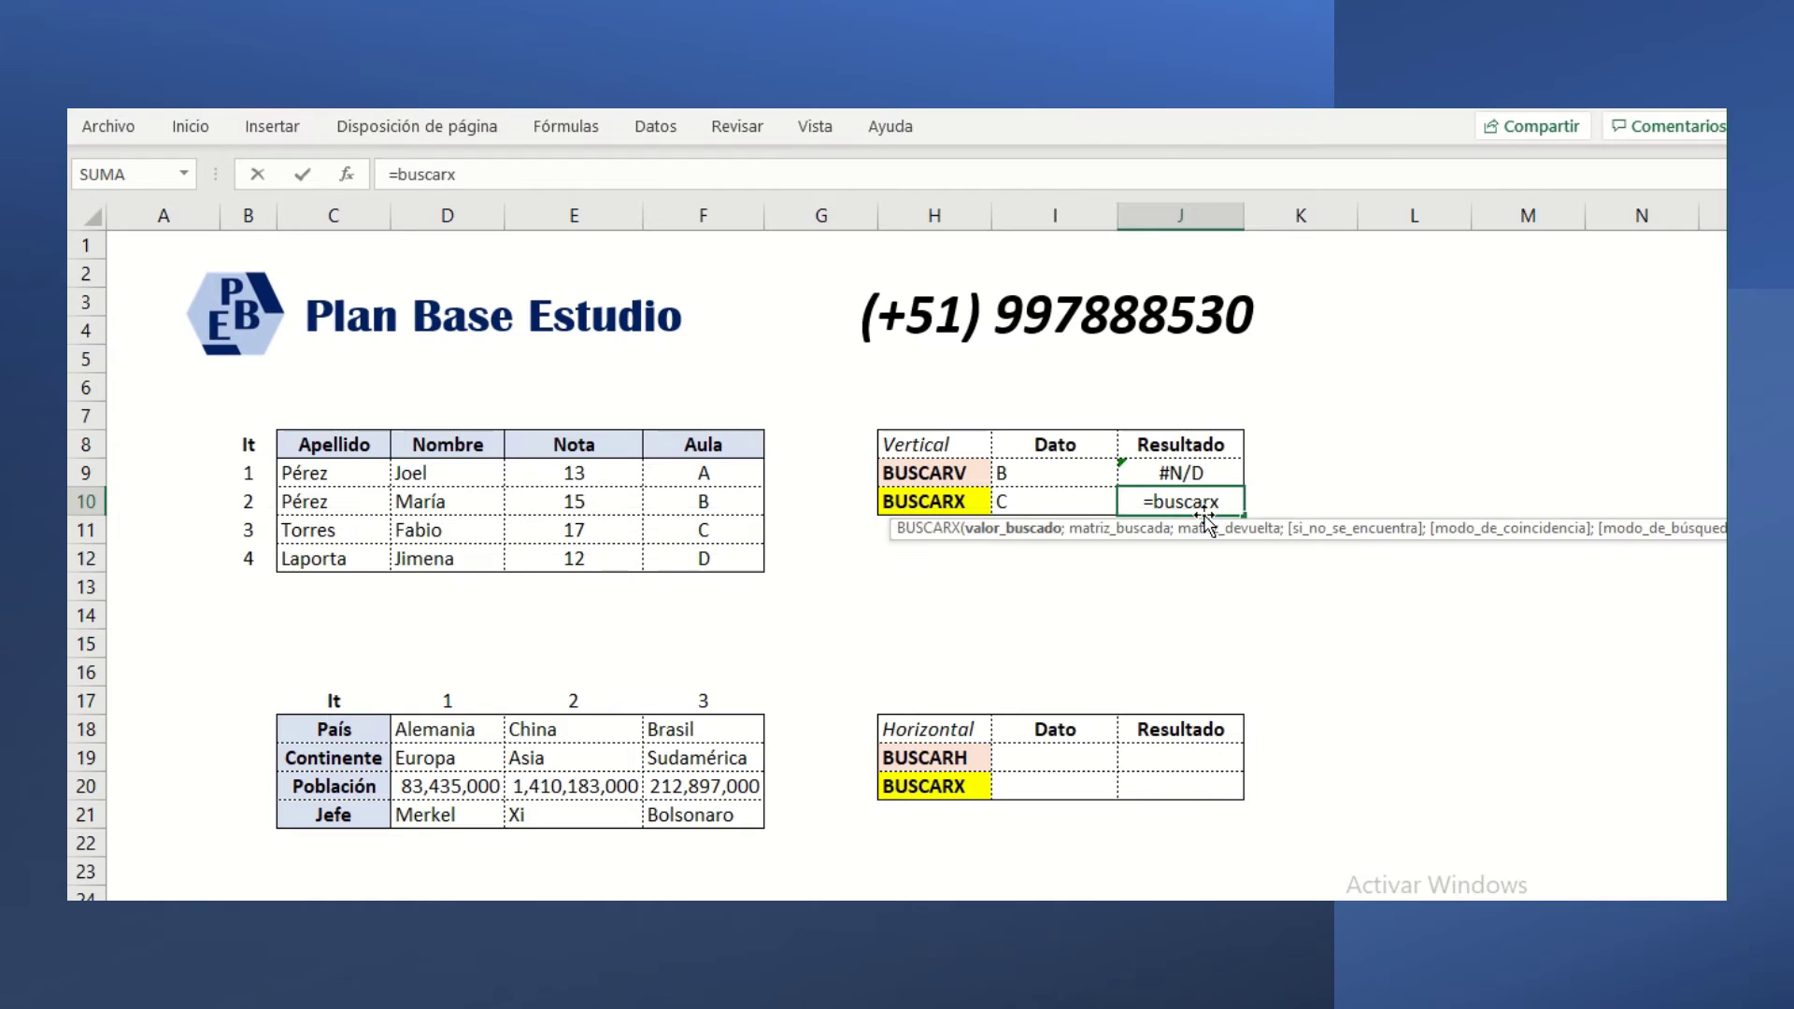
{"action": "left_click", "coordinate": [1075, 502]}
{"action": "type", "text": ";"}
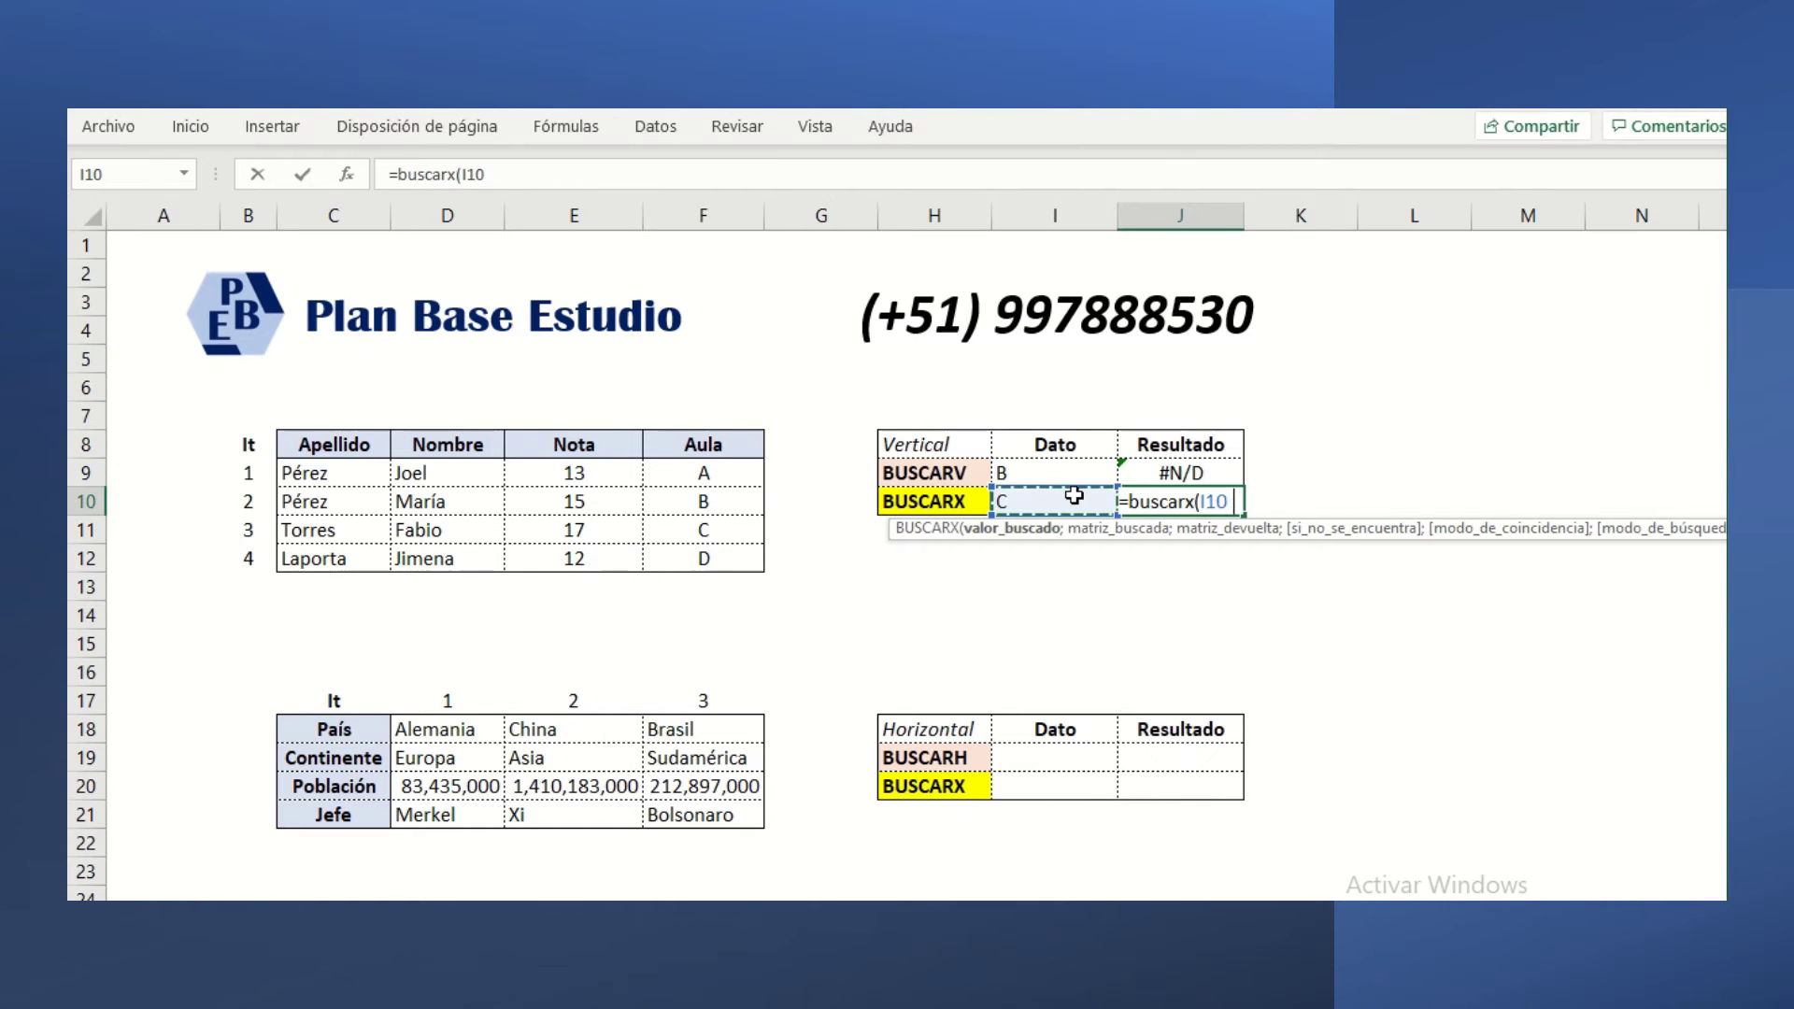
{"action": "left_click_drag", "start_coordinate": [705, 473], "coordinate": [714, 558]}
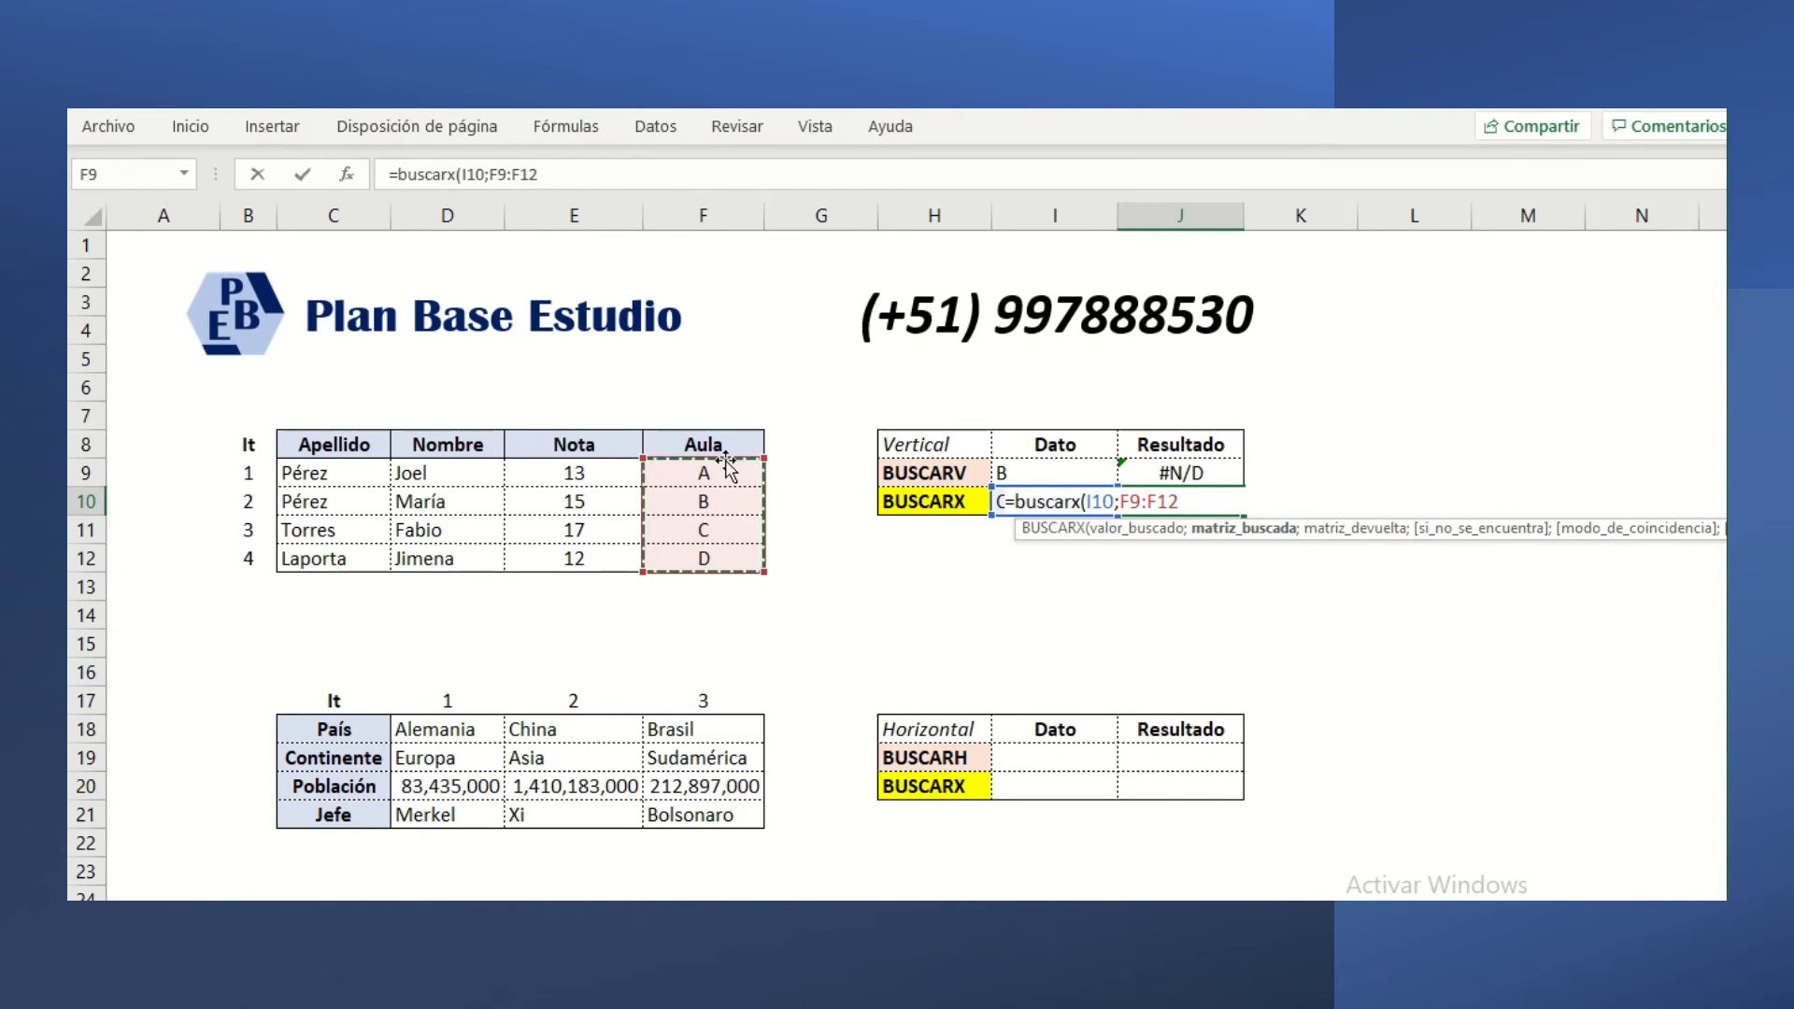
{"action": "type", "text": ";"}
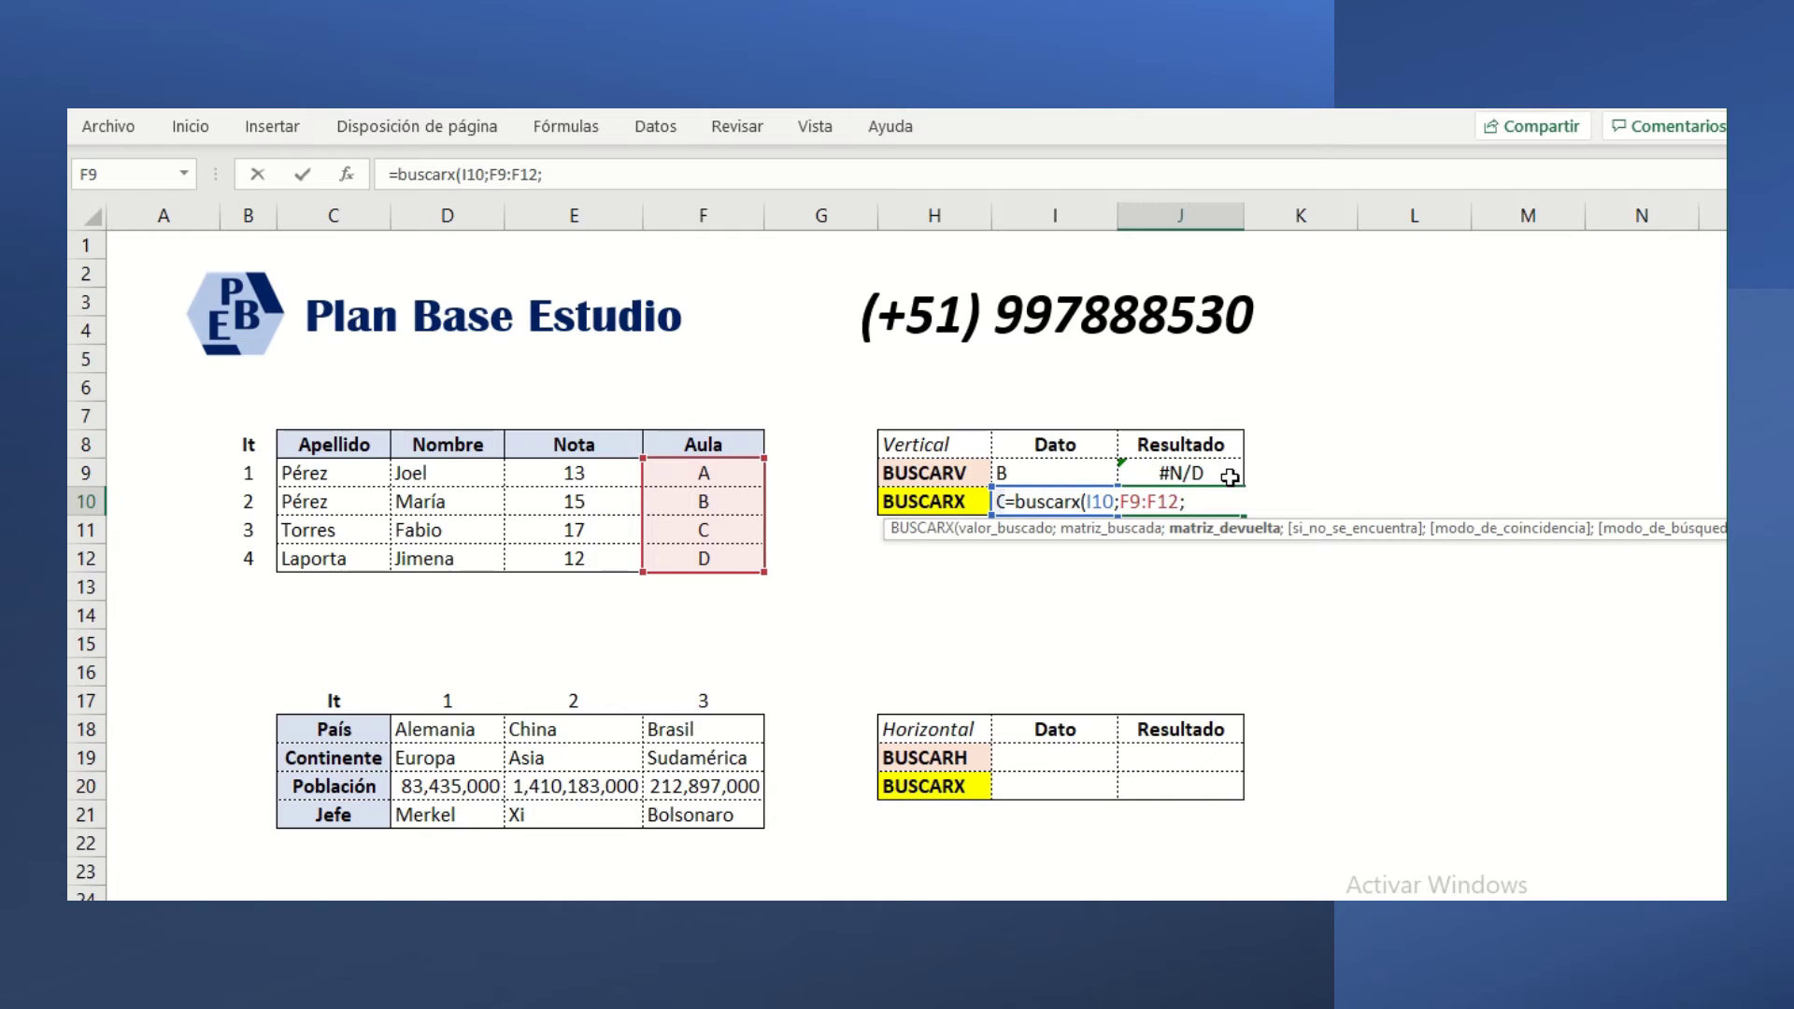
{"action": "left_click_drag", "start_coordinate": [342, 473], "coordinate": [340, 556]}
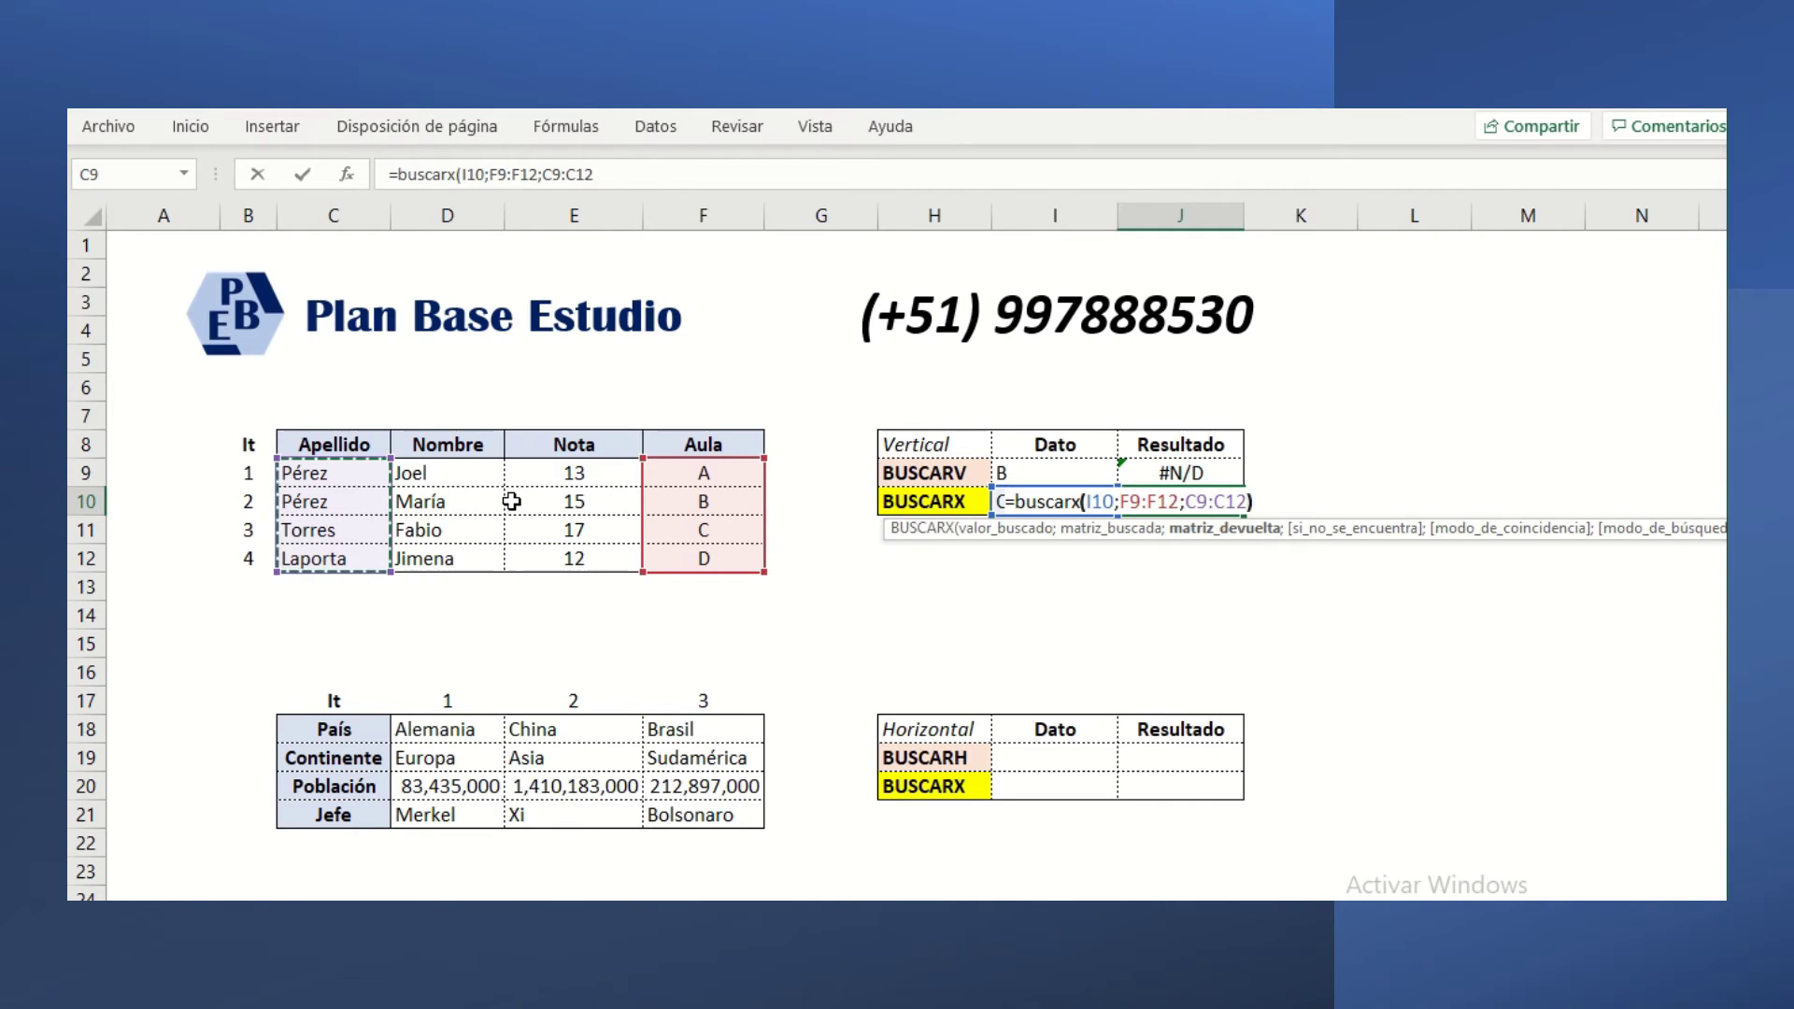
{"action": "type", "text": ")"}
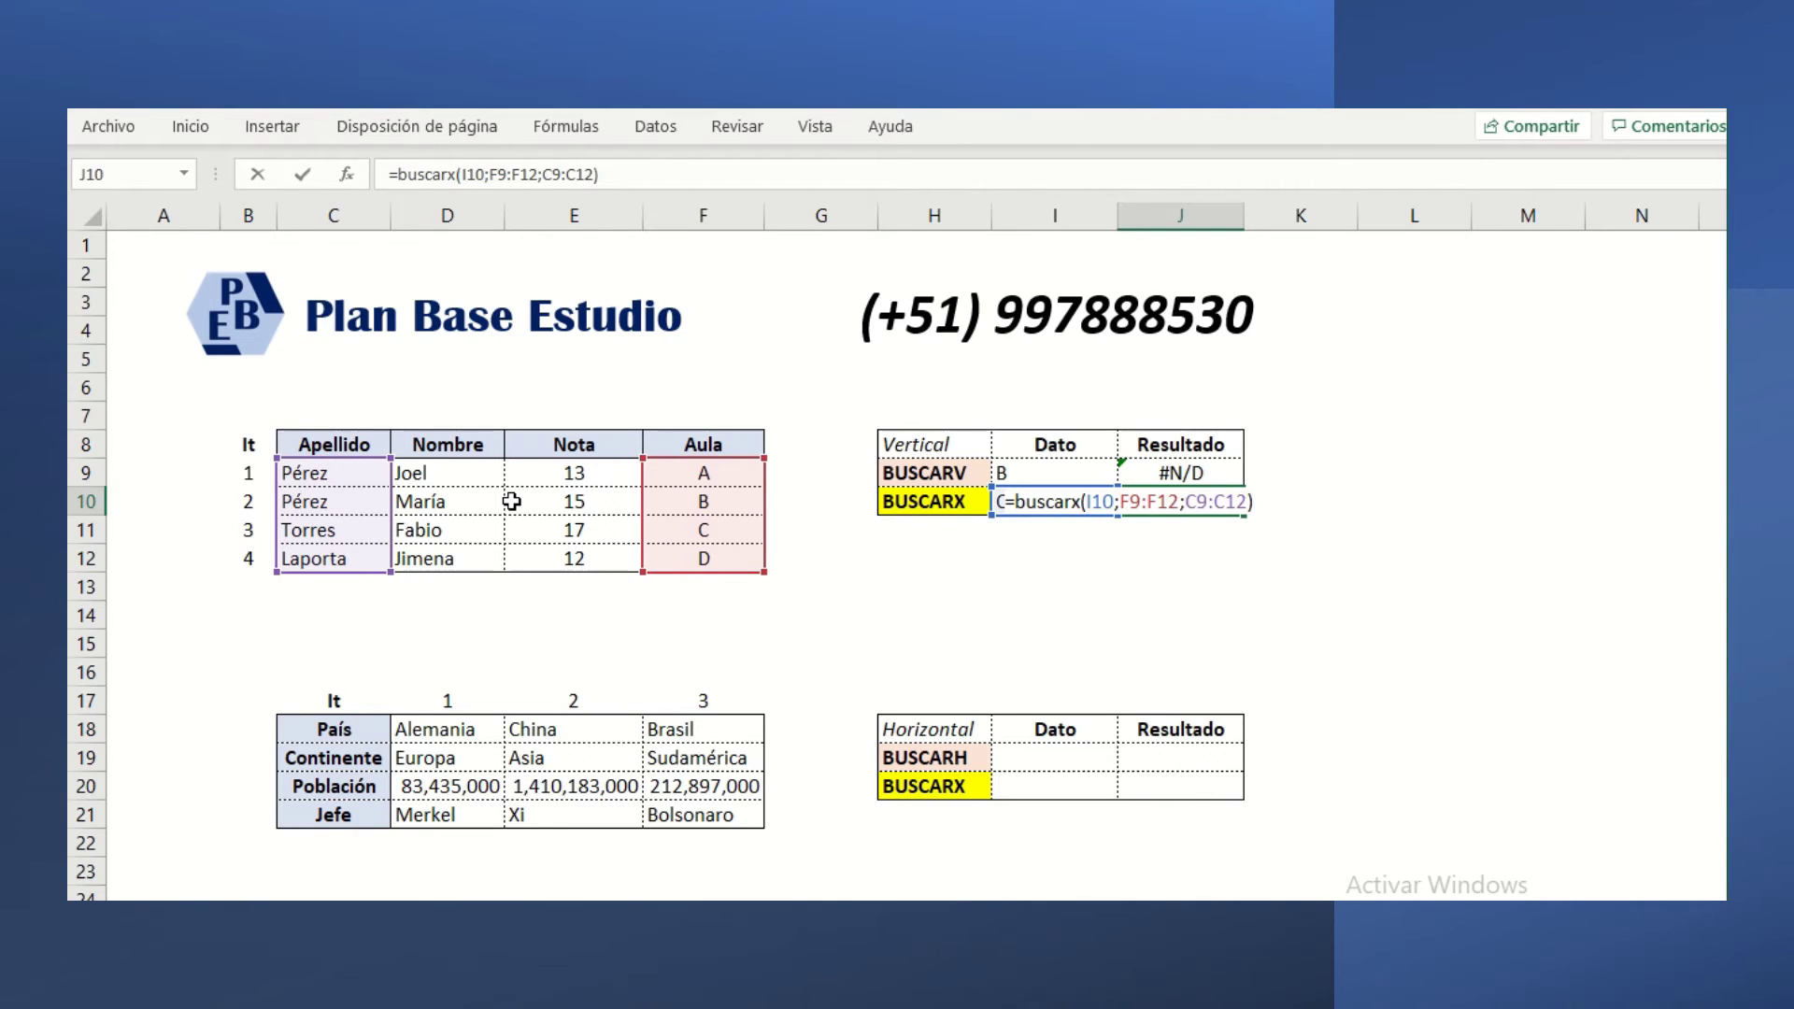
{"action": "key", "text": "Return"}
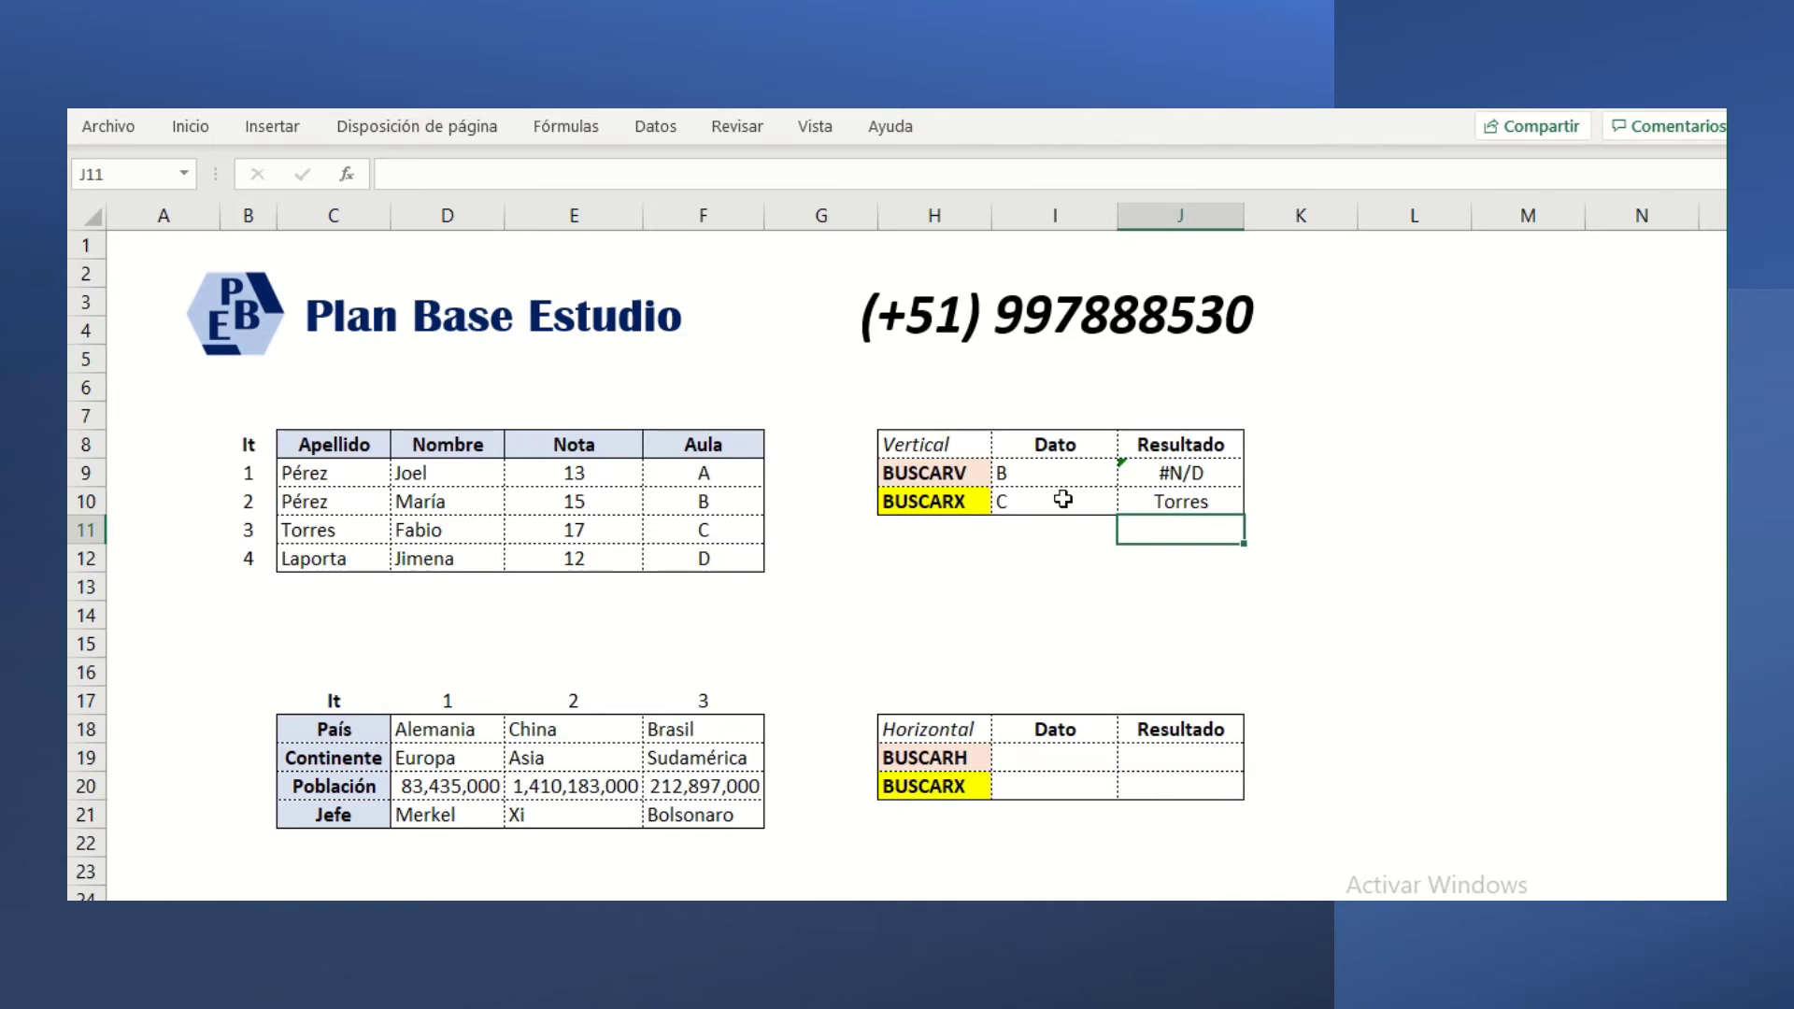
{"action": "left_click", "coordinate": [1176, 502]}
{"action": "double_click", "coordinate": [1175, 504]}
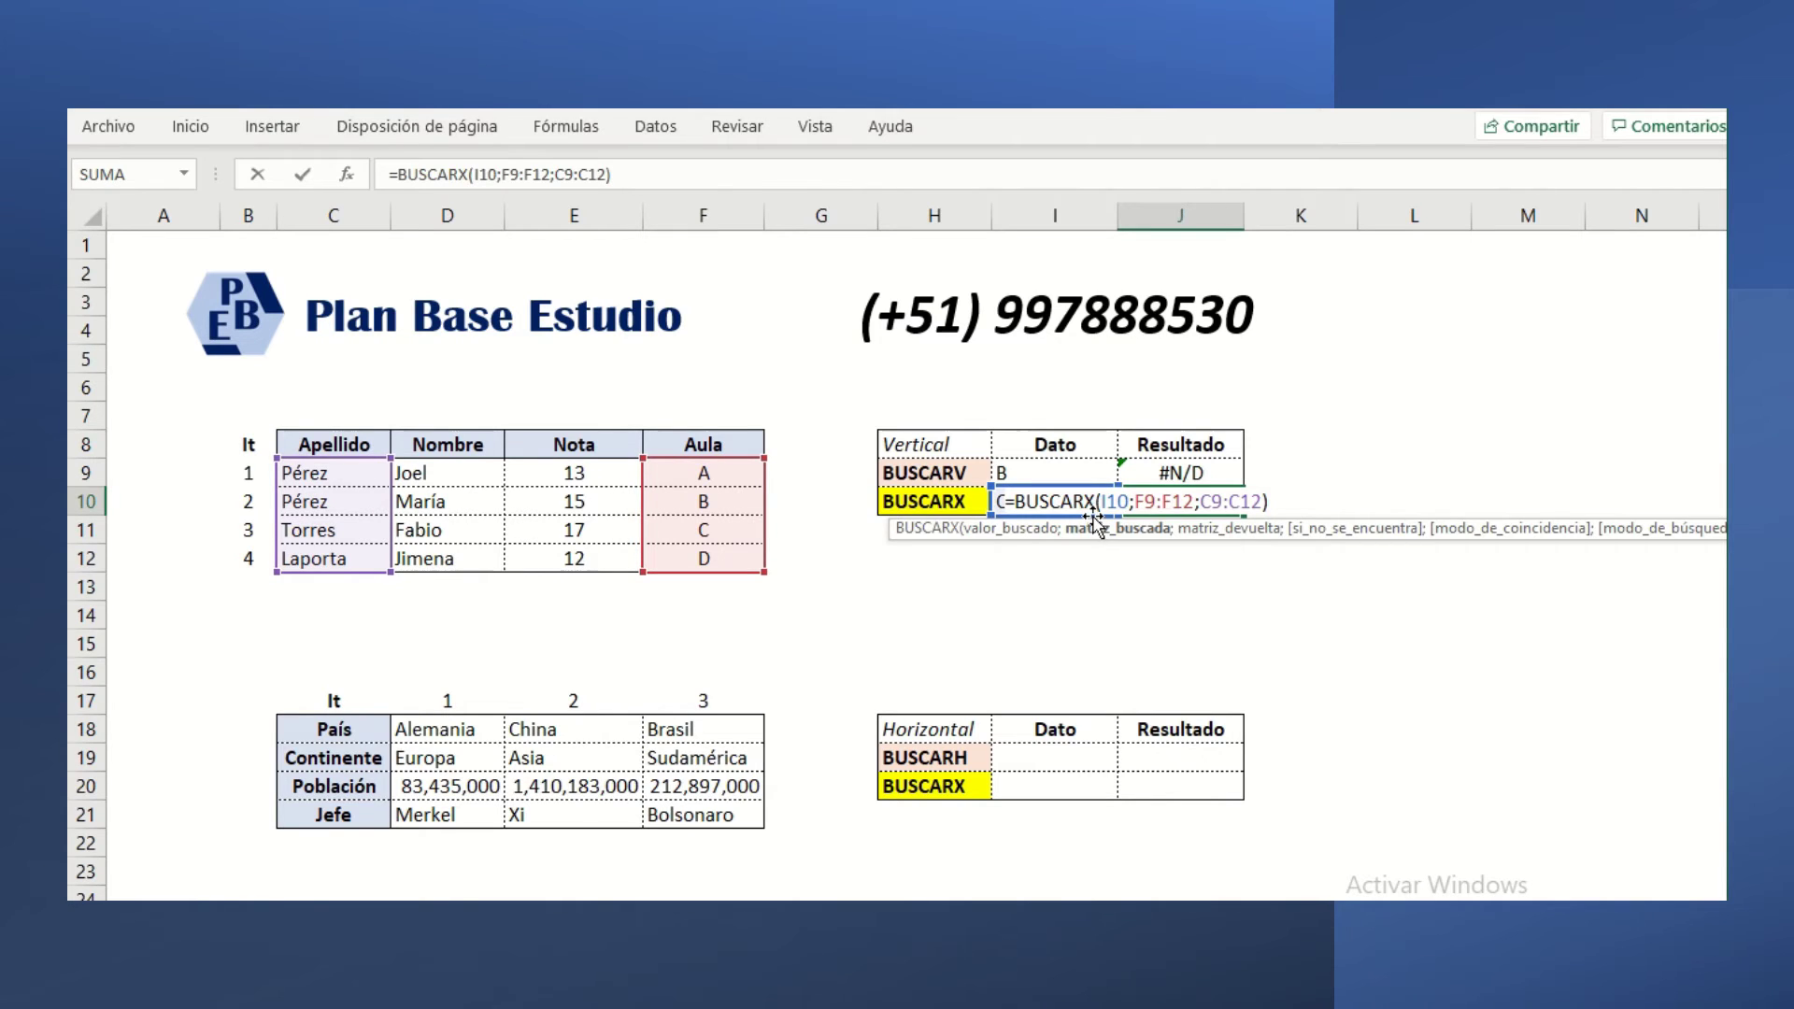
{"action": "key", "text": "Return"}
{"action": "left_click_drag", "start_coordinate": [797, 445], "coordinate": [806, 561]}
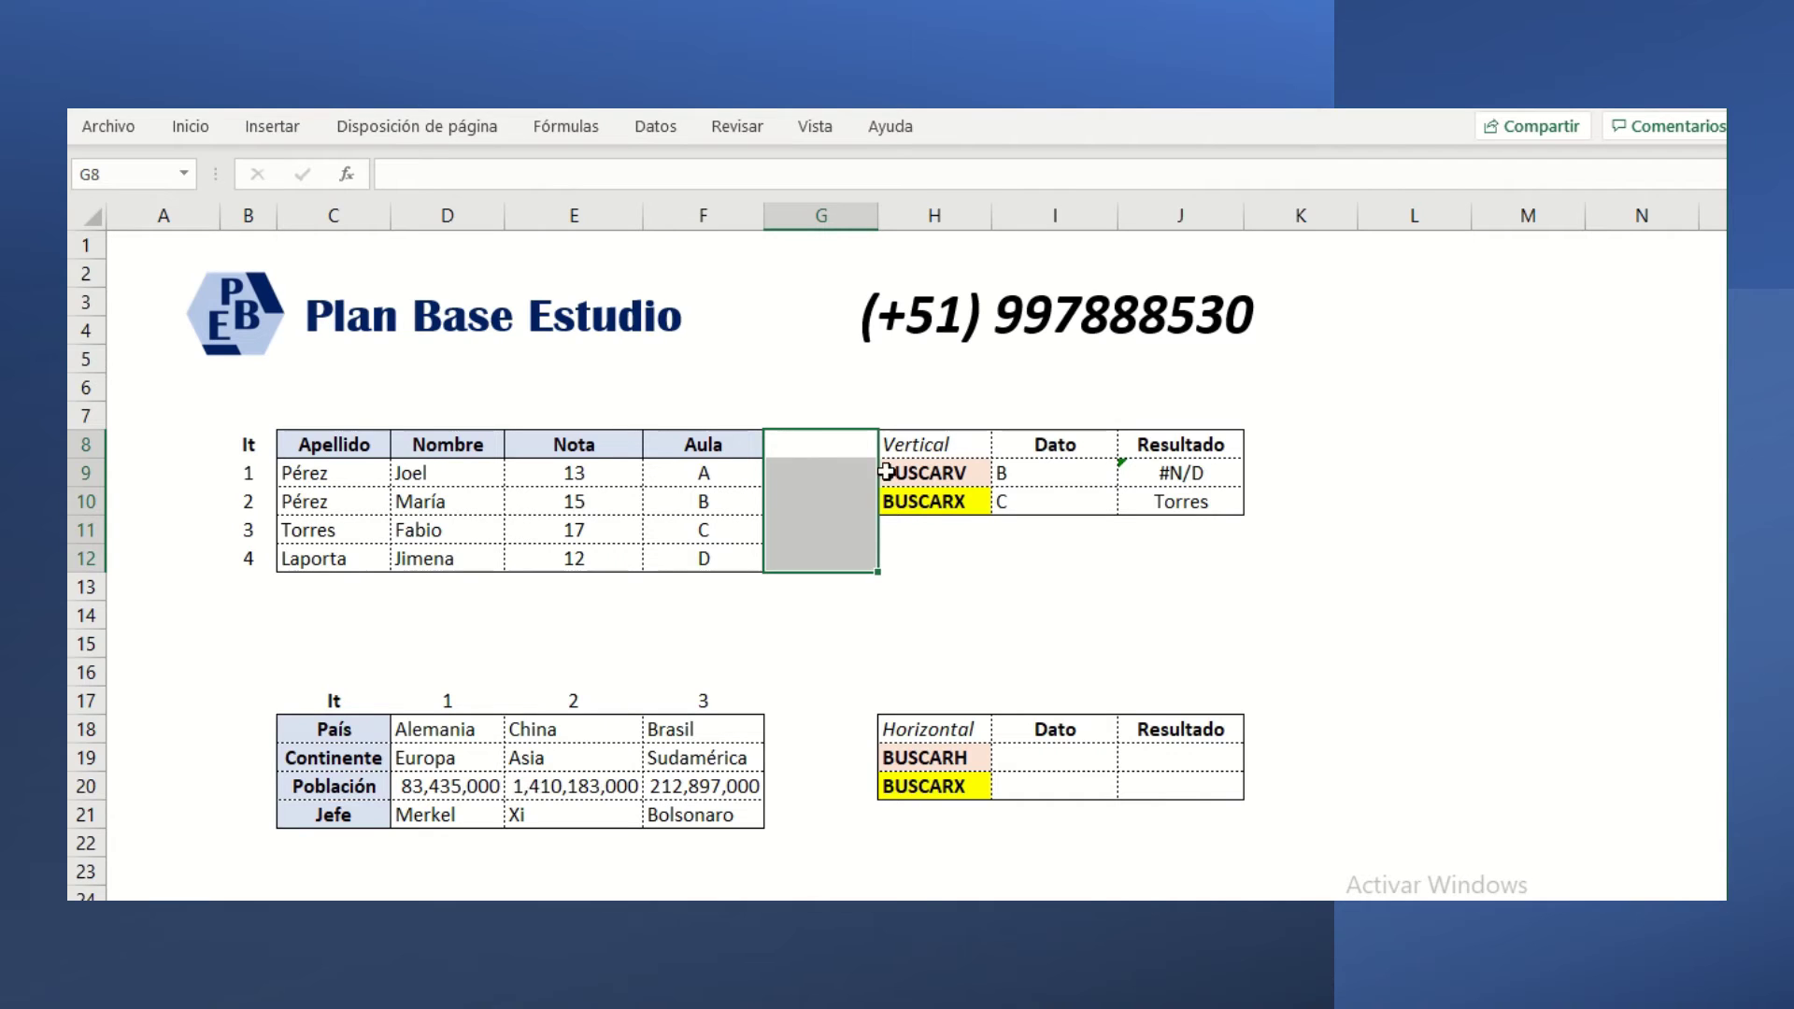
{"action": "left_click", "coordinate": [822, 443]}
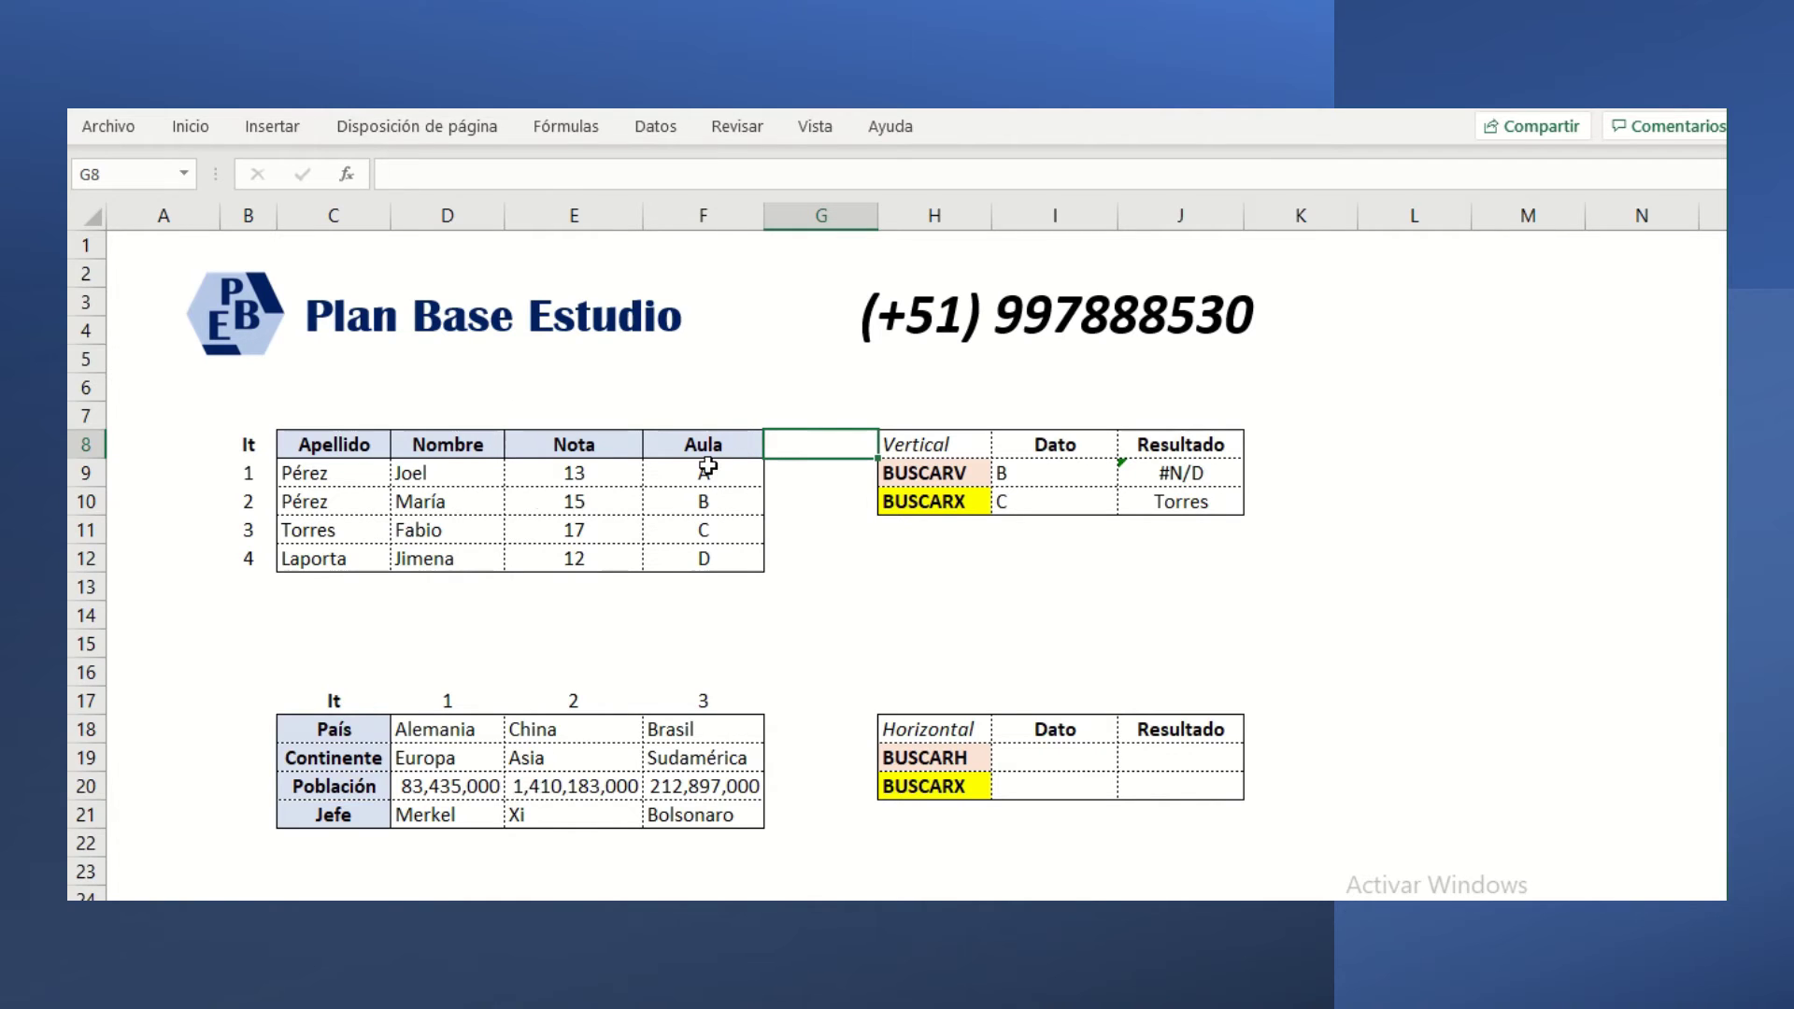
{"action": "left_click", "coordinate": [567, 216]}
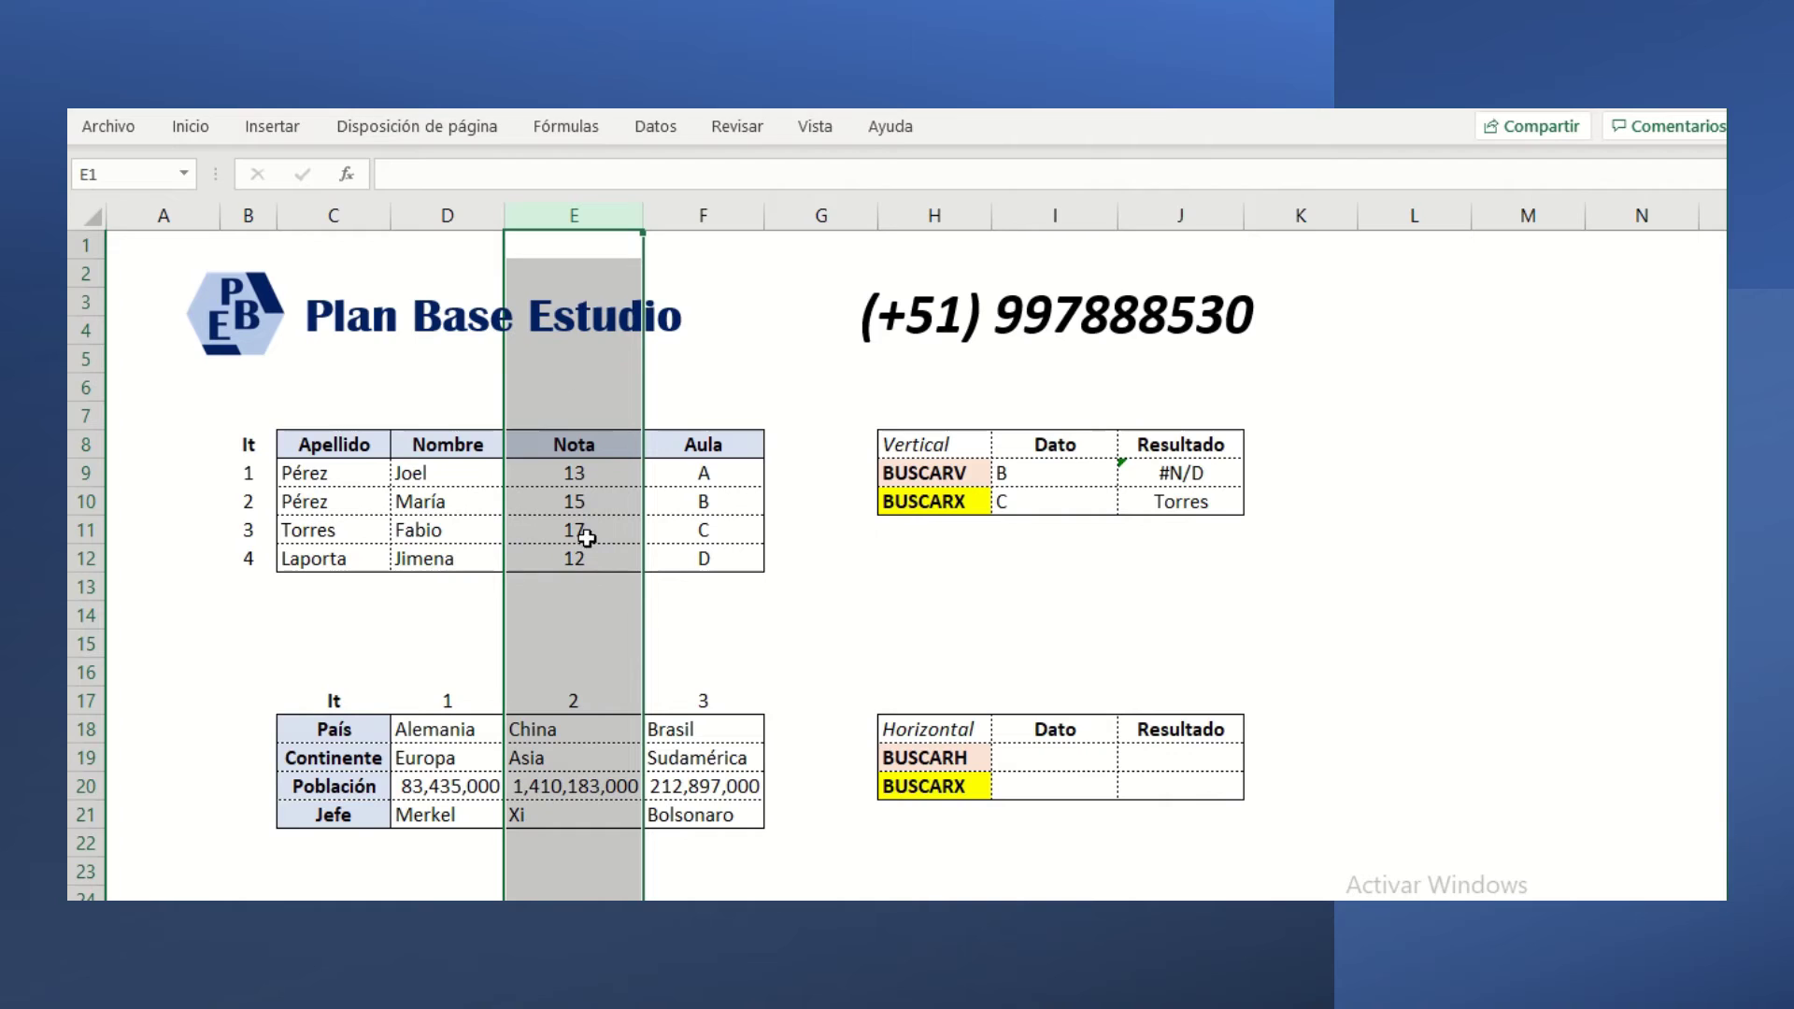
- Enter the surname from row 11 as the BUSCARV lookup value in I9 and the surname from row 12 in I10 for BUSCARX
{"action": "left_click", "coordinate": [1076, 472]}
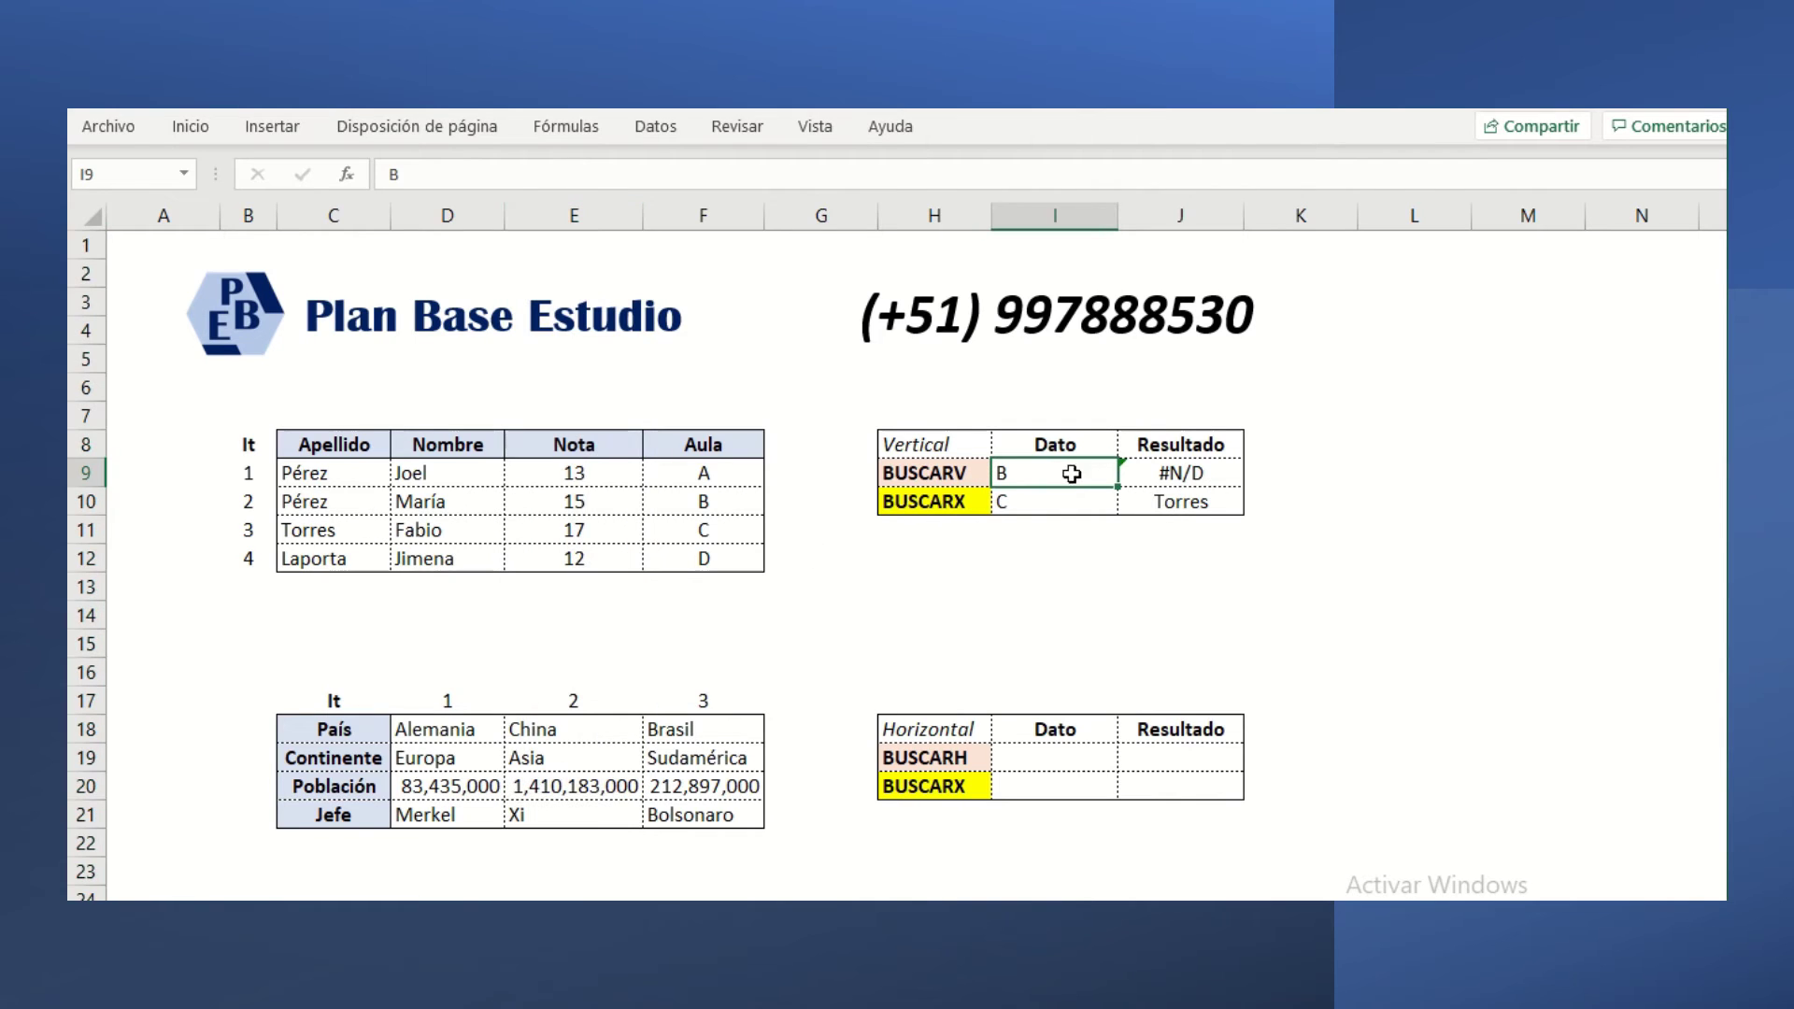
{"action": "left_click", "coordinate": [1168, 472]}
{"action": "left_click", "coordinate": [1082, 472]}
{"action": "type", "text": "Torres"}
{"action": "key", "text": "Return"}
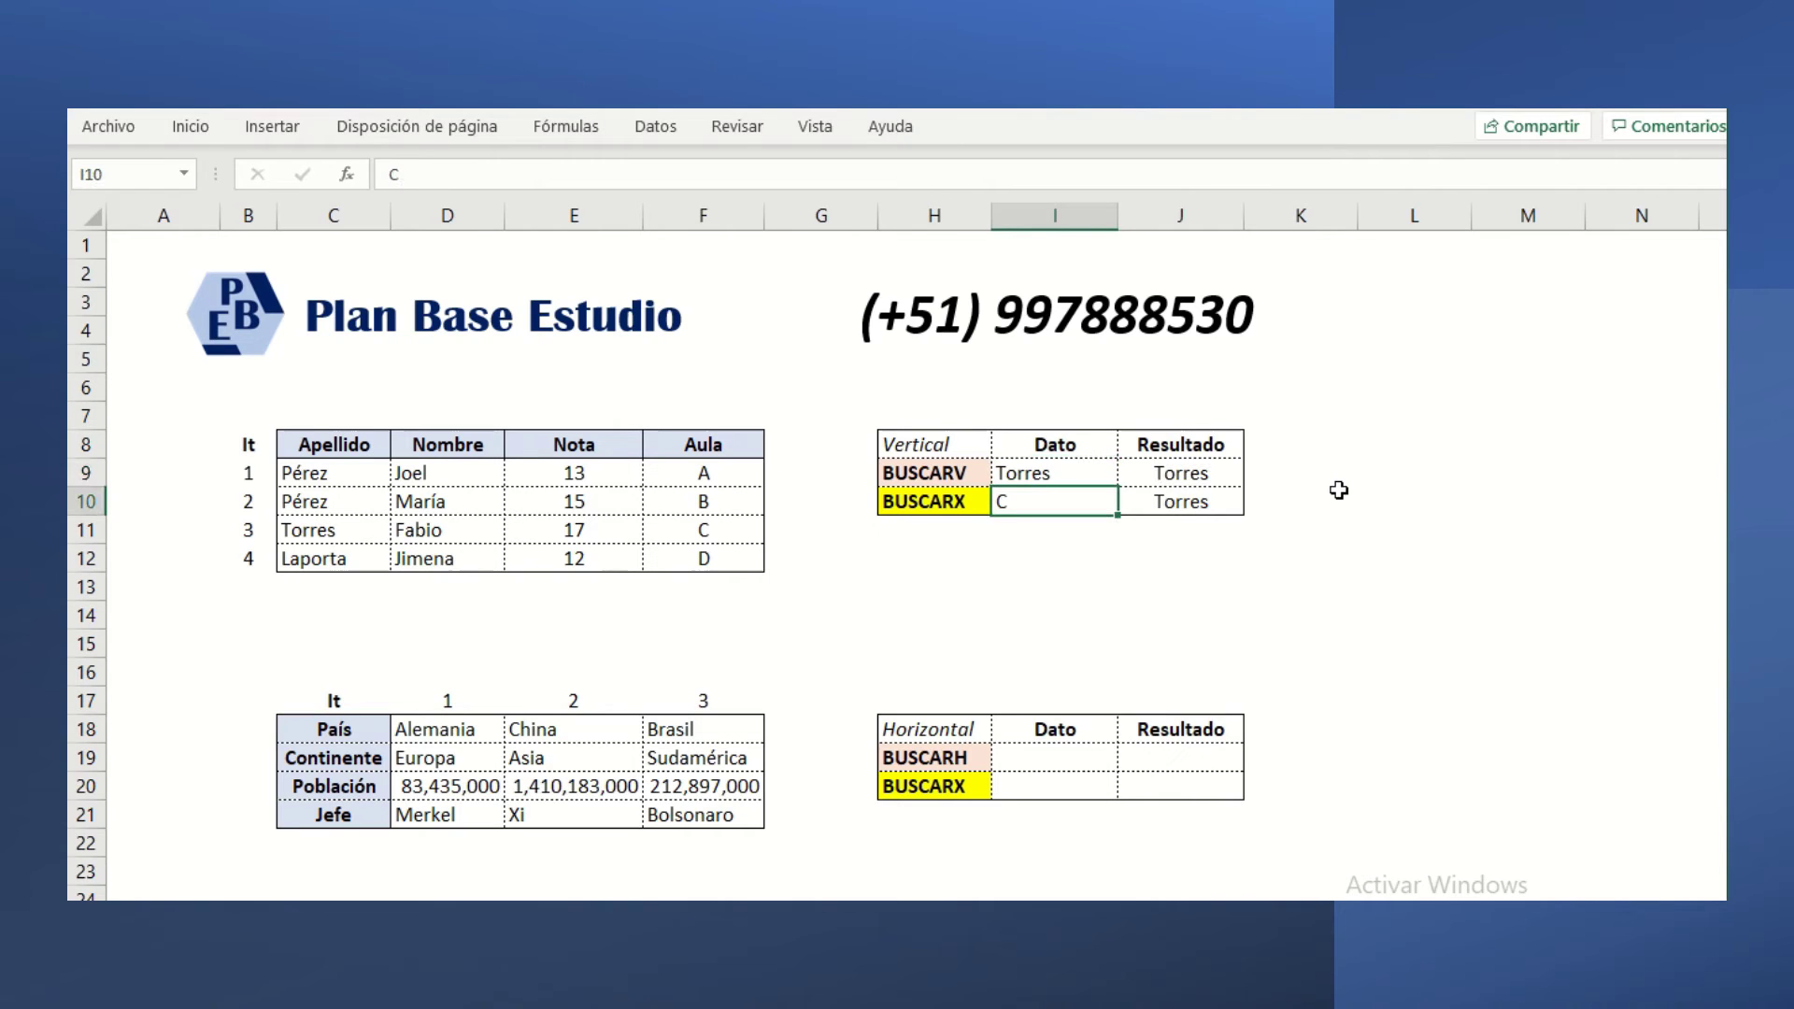
{"action": "type", "text": "Laporta"}
{"action": "key", "text": "Return"}
- Enter =BUSCARV(I9;C9:F12;3;FALSO) in J9 to return the Nota for the surname in I9
{"action": "key", "text": "Up"}
{"action": "key", "text": "Up"}
{"action": "key", "text": "Right"}
{"action": "type", "text": "="}
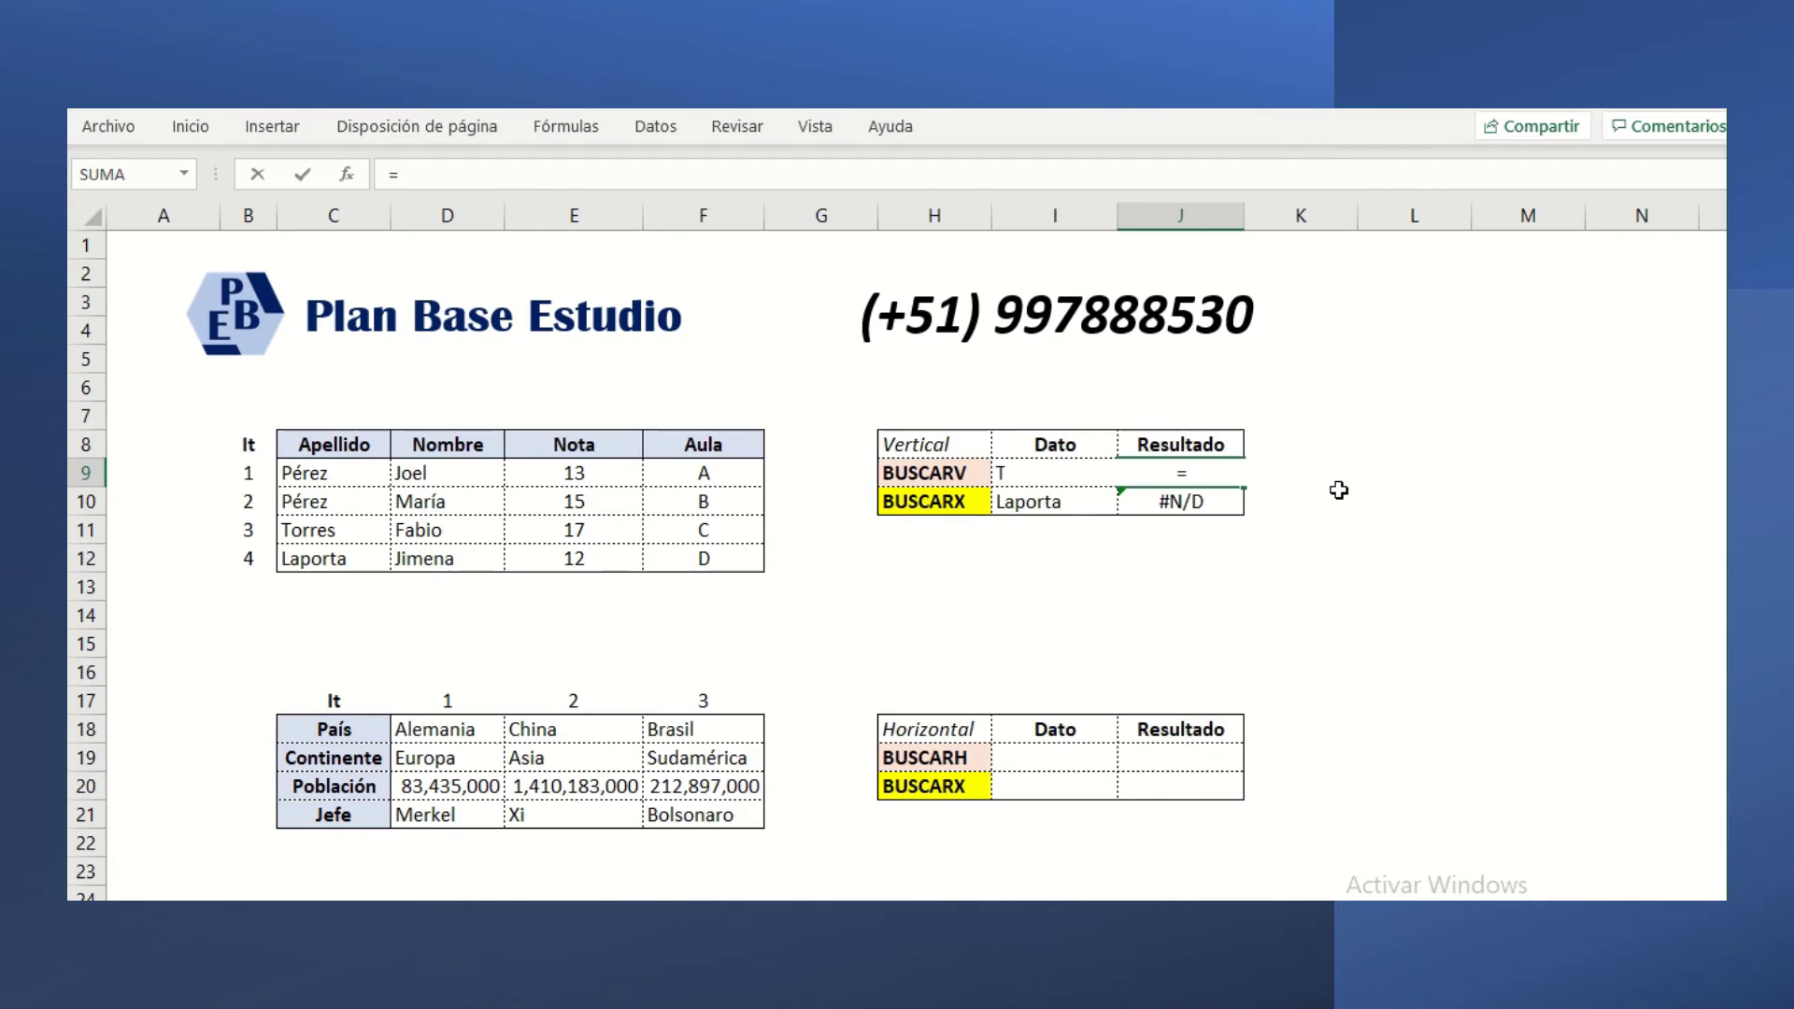
{"action": "type", "text": "buscarv"}
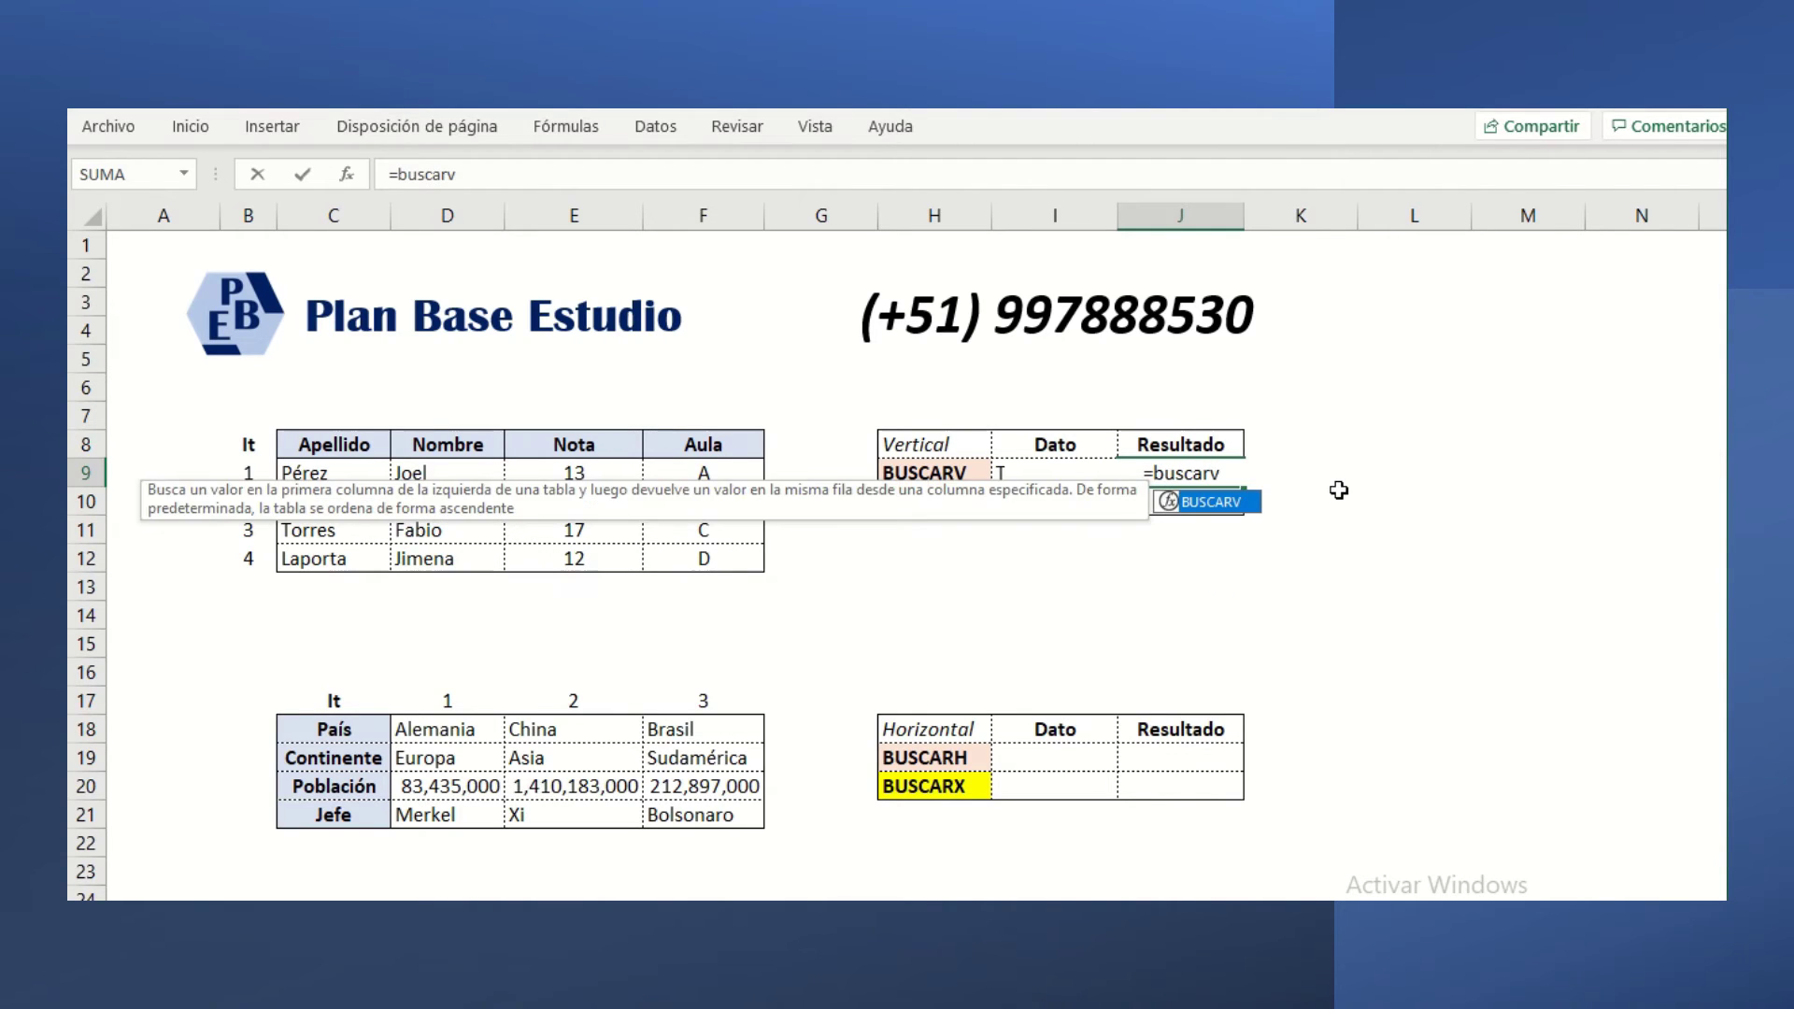
{"action": "type", "text": "("}
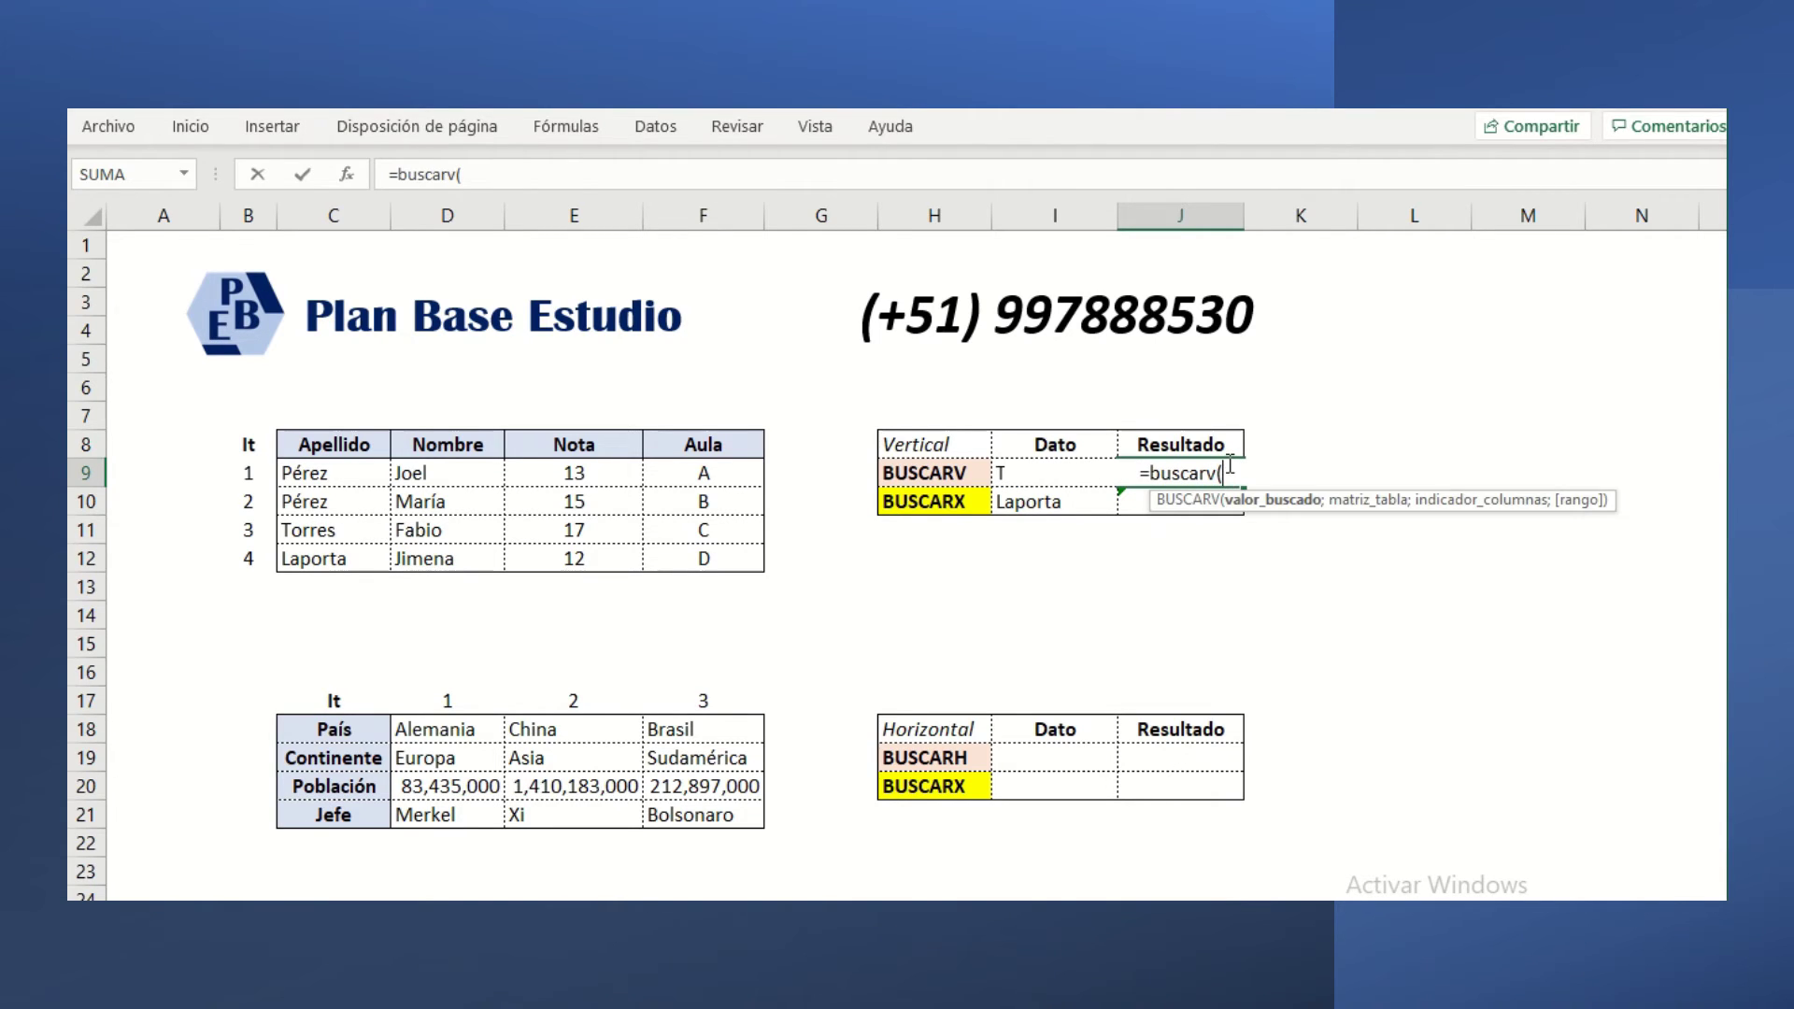
{"action": "left_click", "coordinate": [1374, 385]}
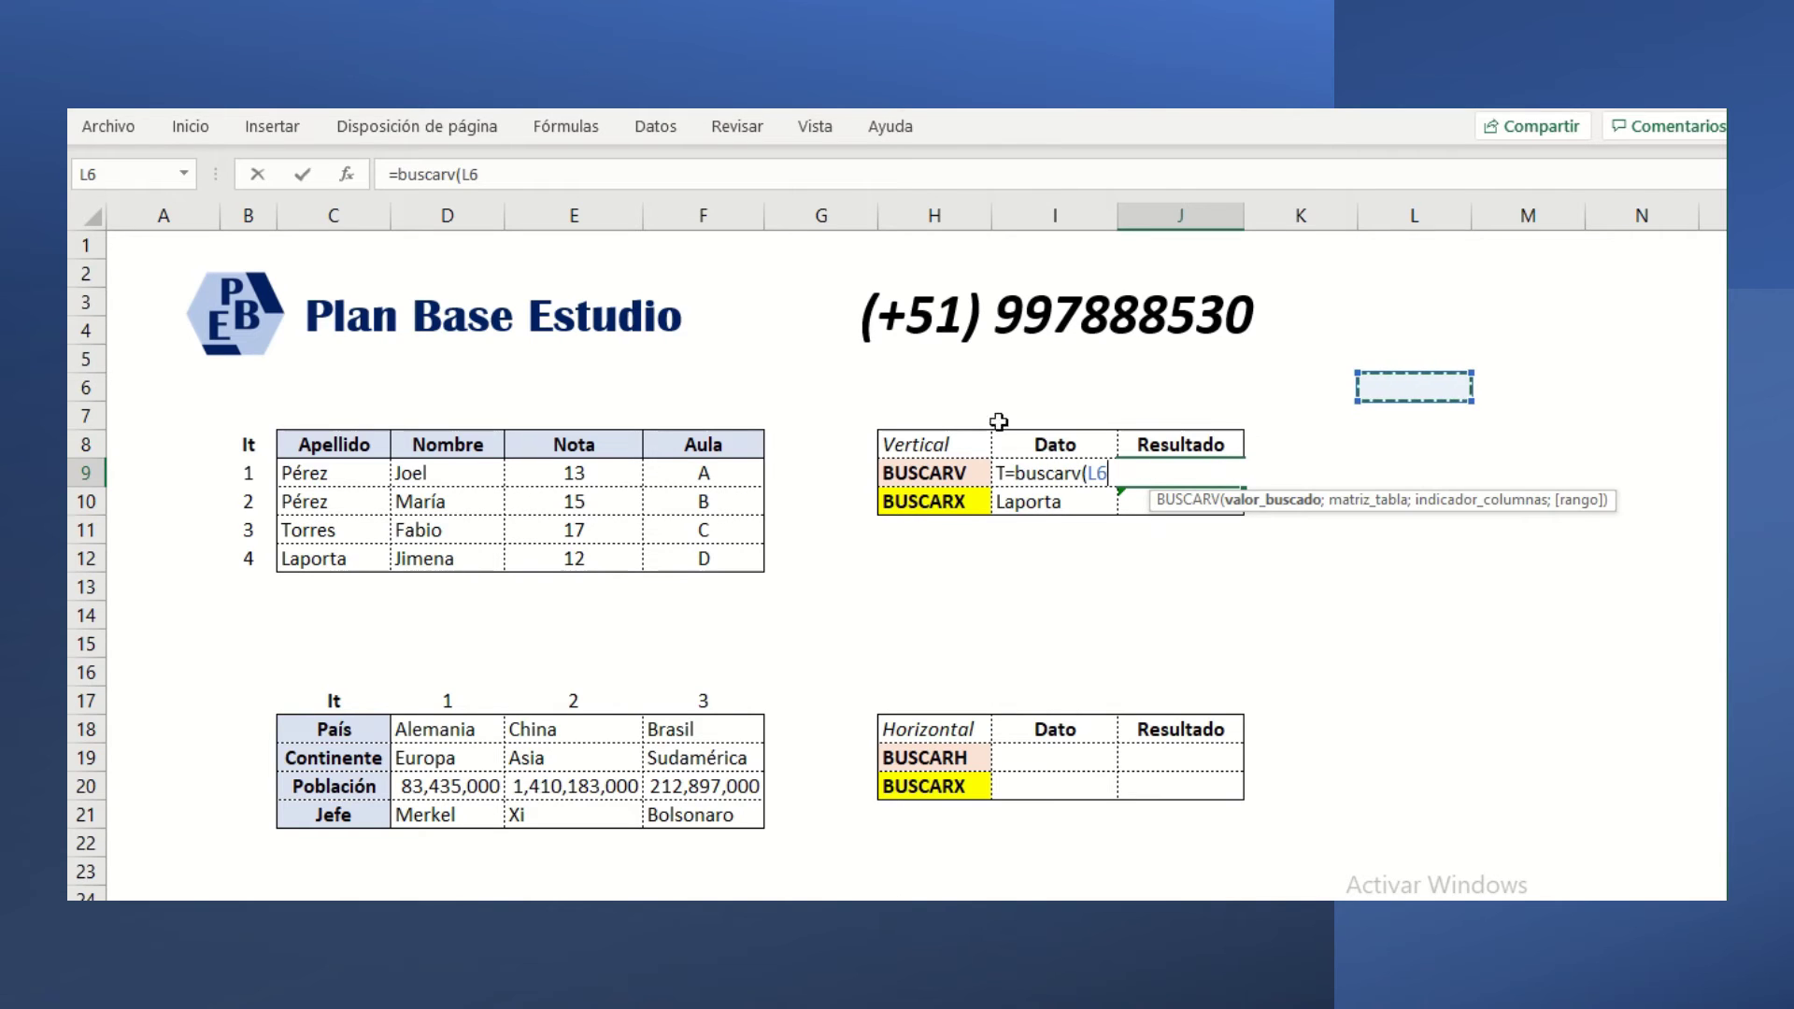
{"action": "left_click", "coordinate": [1052, 415]}
{"action": "key", "text": "Down"}
{"action": "key", "text": "Down"}
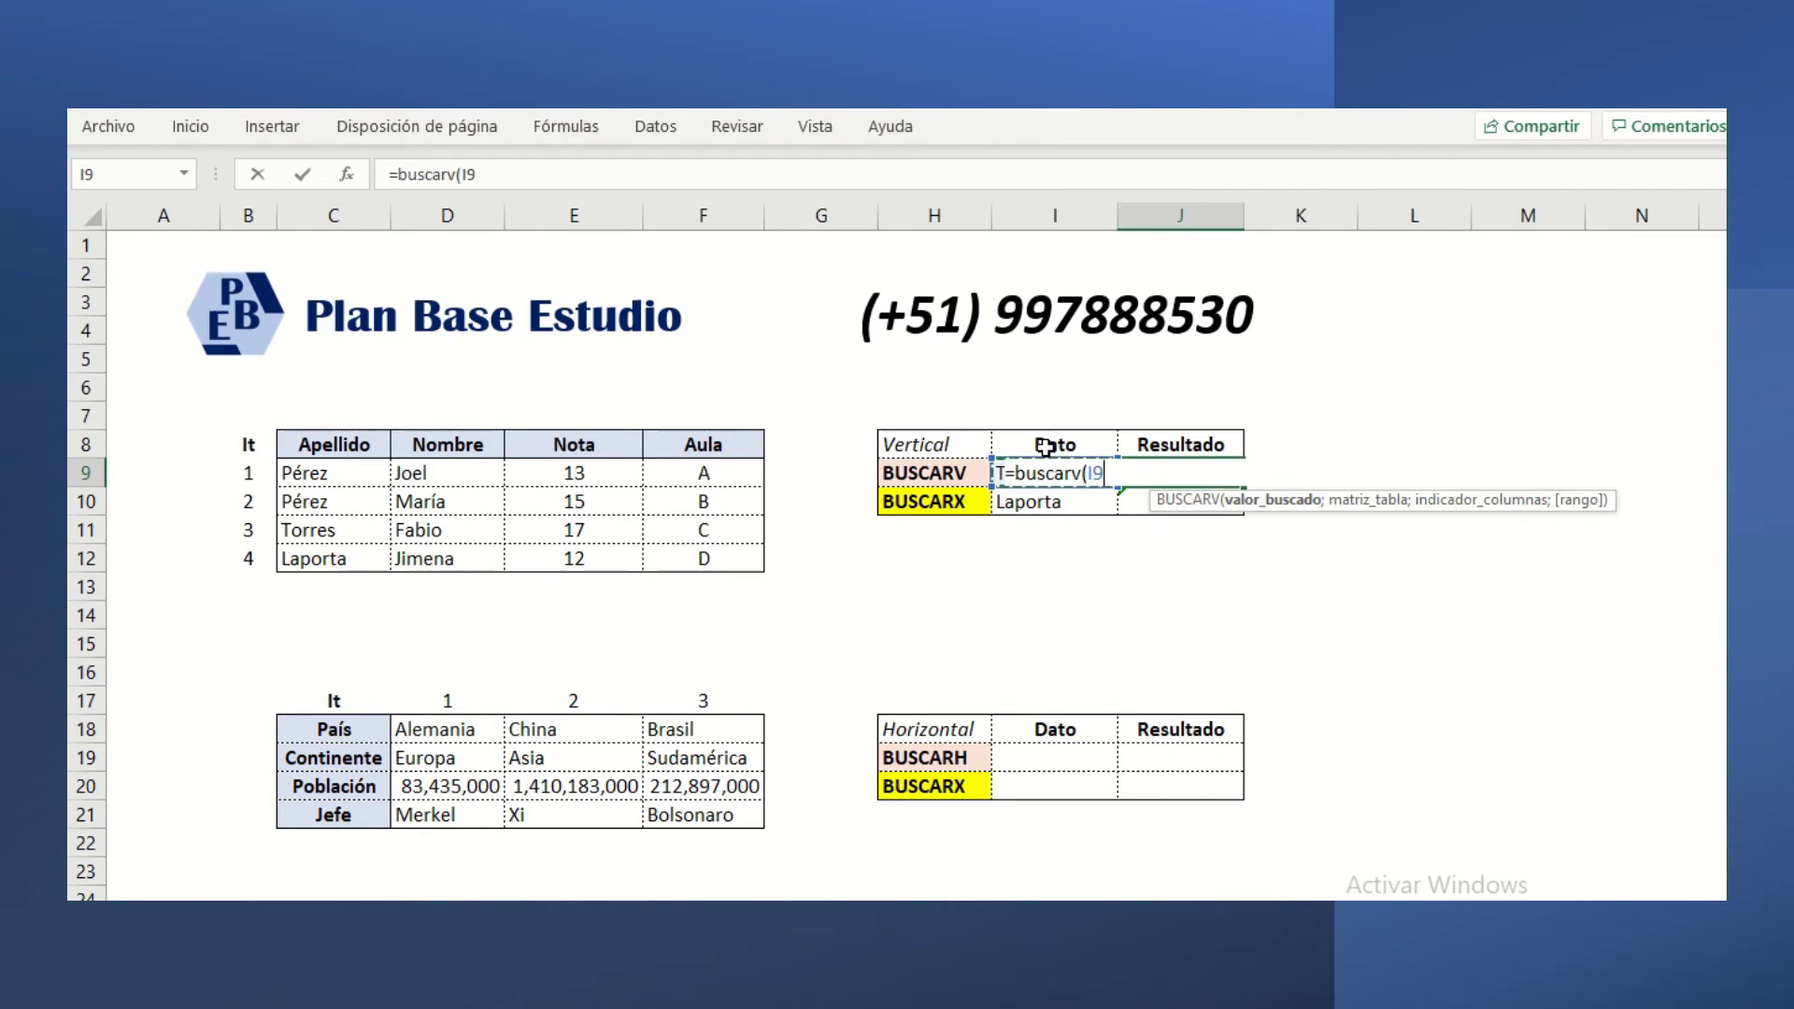
{"action": "type", "text": ";"}
{"action": "left_click_drag", "start_coordinate": [348, 471], "coordinate": [695, 558]}
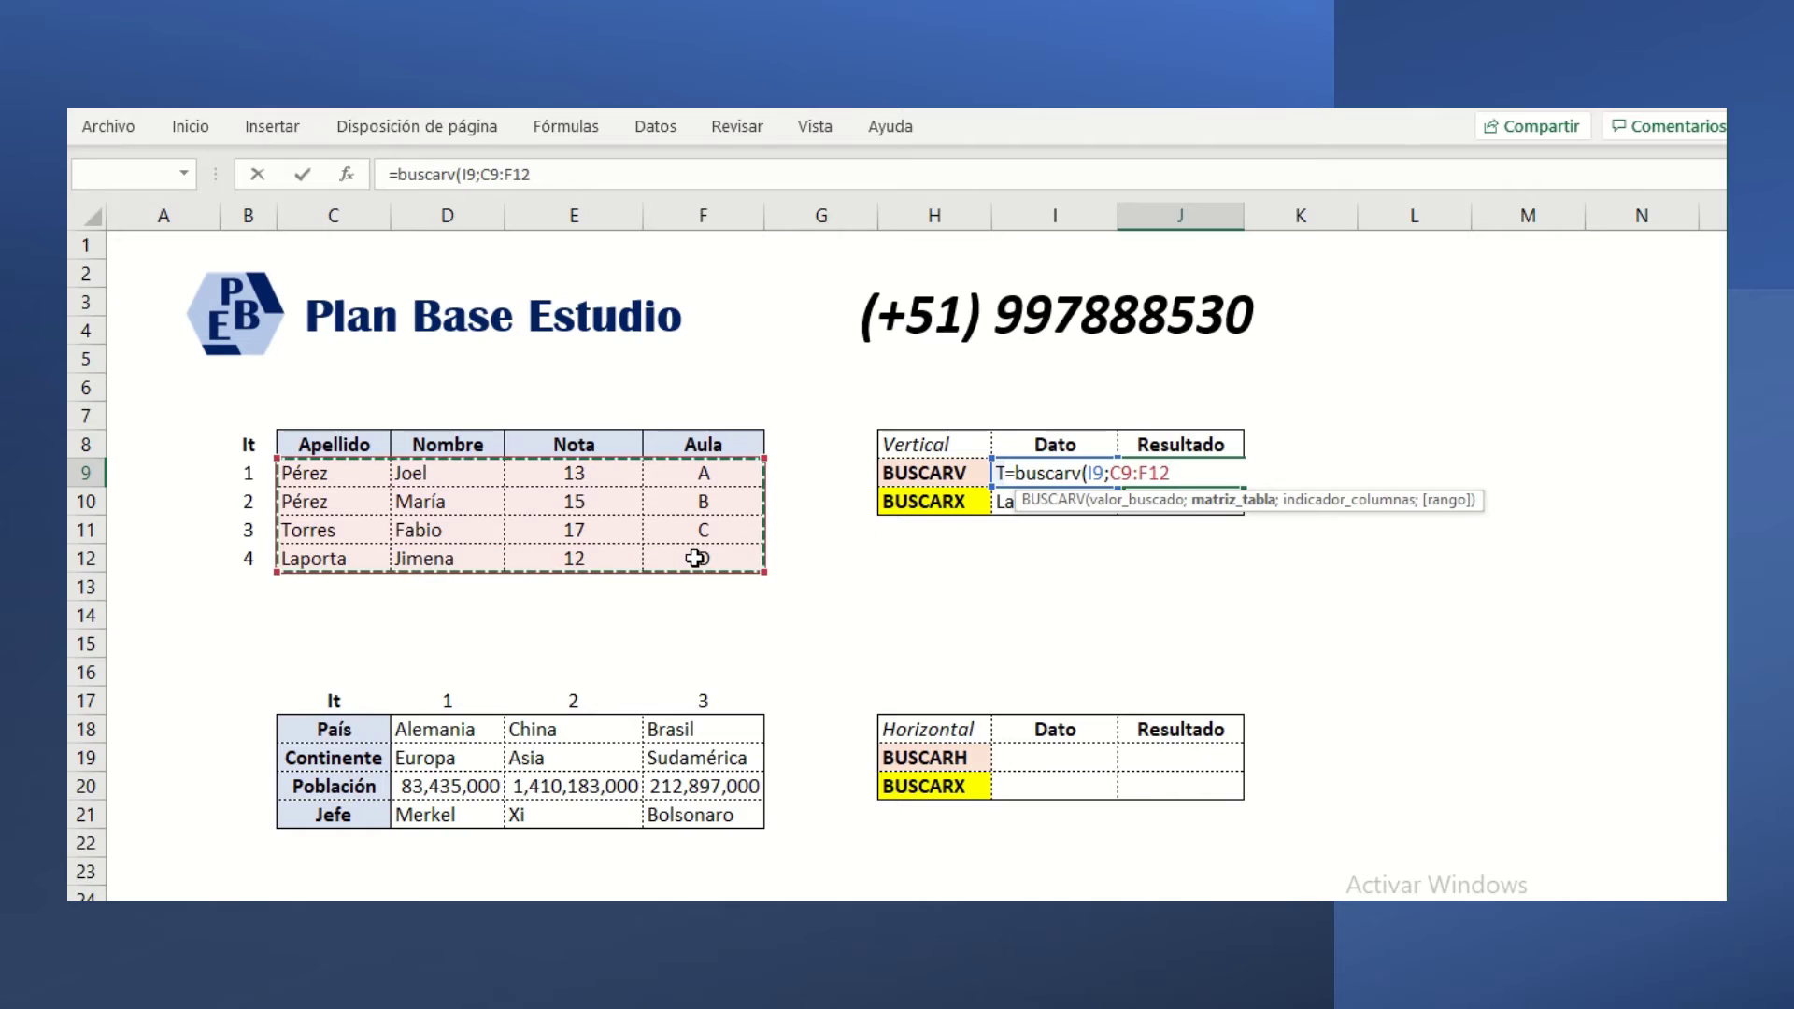
{"action": "type", "text": ";"}
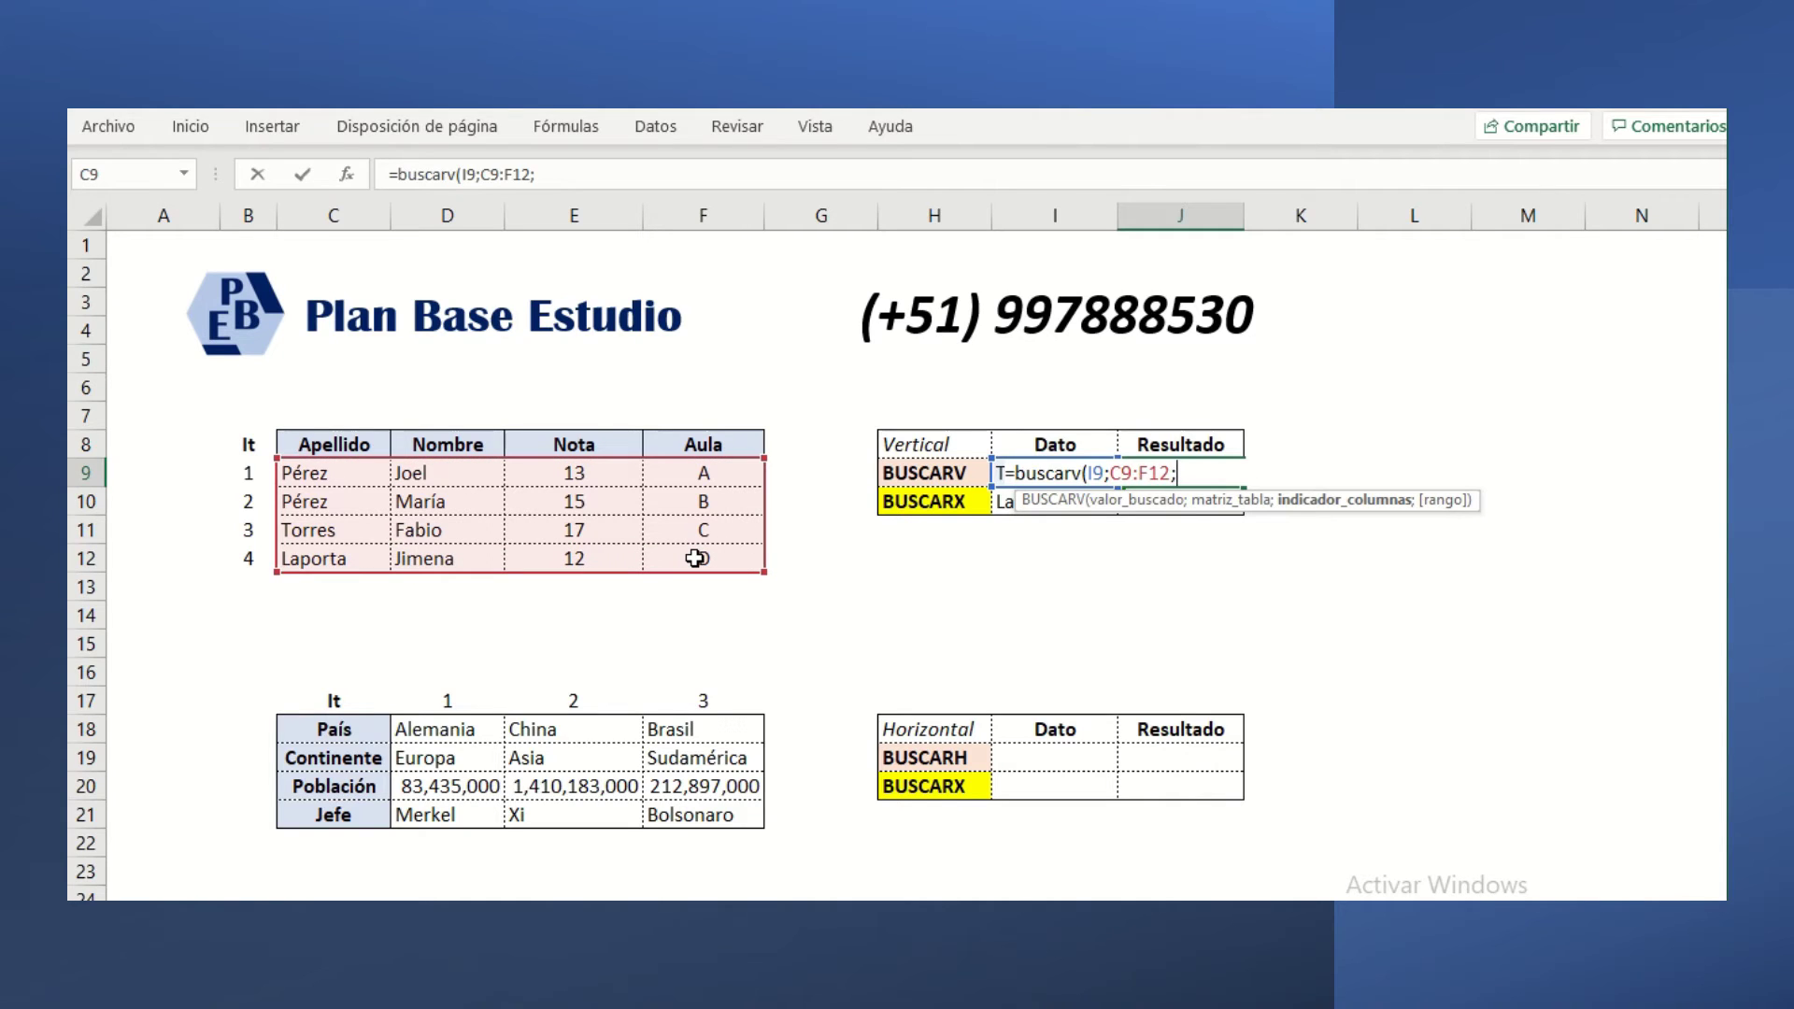
{"action": "type", "text": "3;falso"}
{"action": "key", "text": "Return"}
- Replace the formula in J10 with =BUSCARX(I10;C9:C12;E9:E12) to return the Nota for the surname in I10
{"action": "key", "text": "Right"}
{"action": "key", "text": "Up"}
{"action": "key", "text": "Left"}
{"action": "key", "text": "Down"}
{"action": "type", "text": "="}
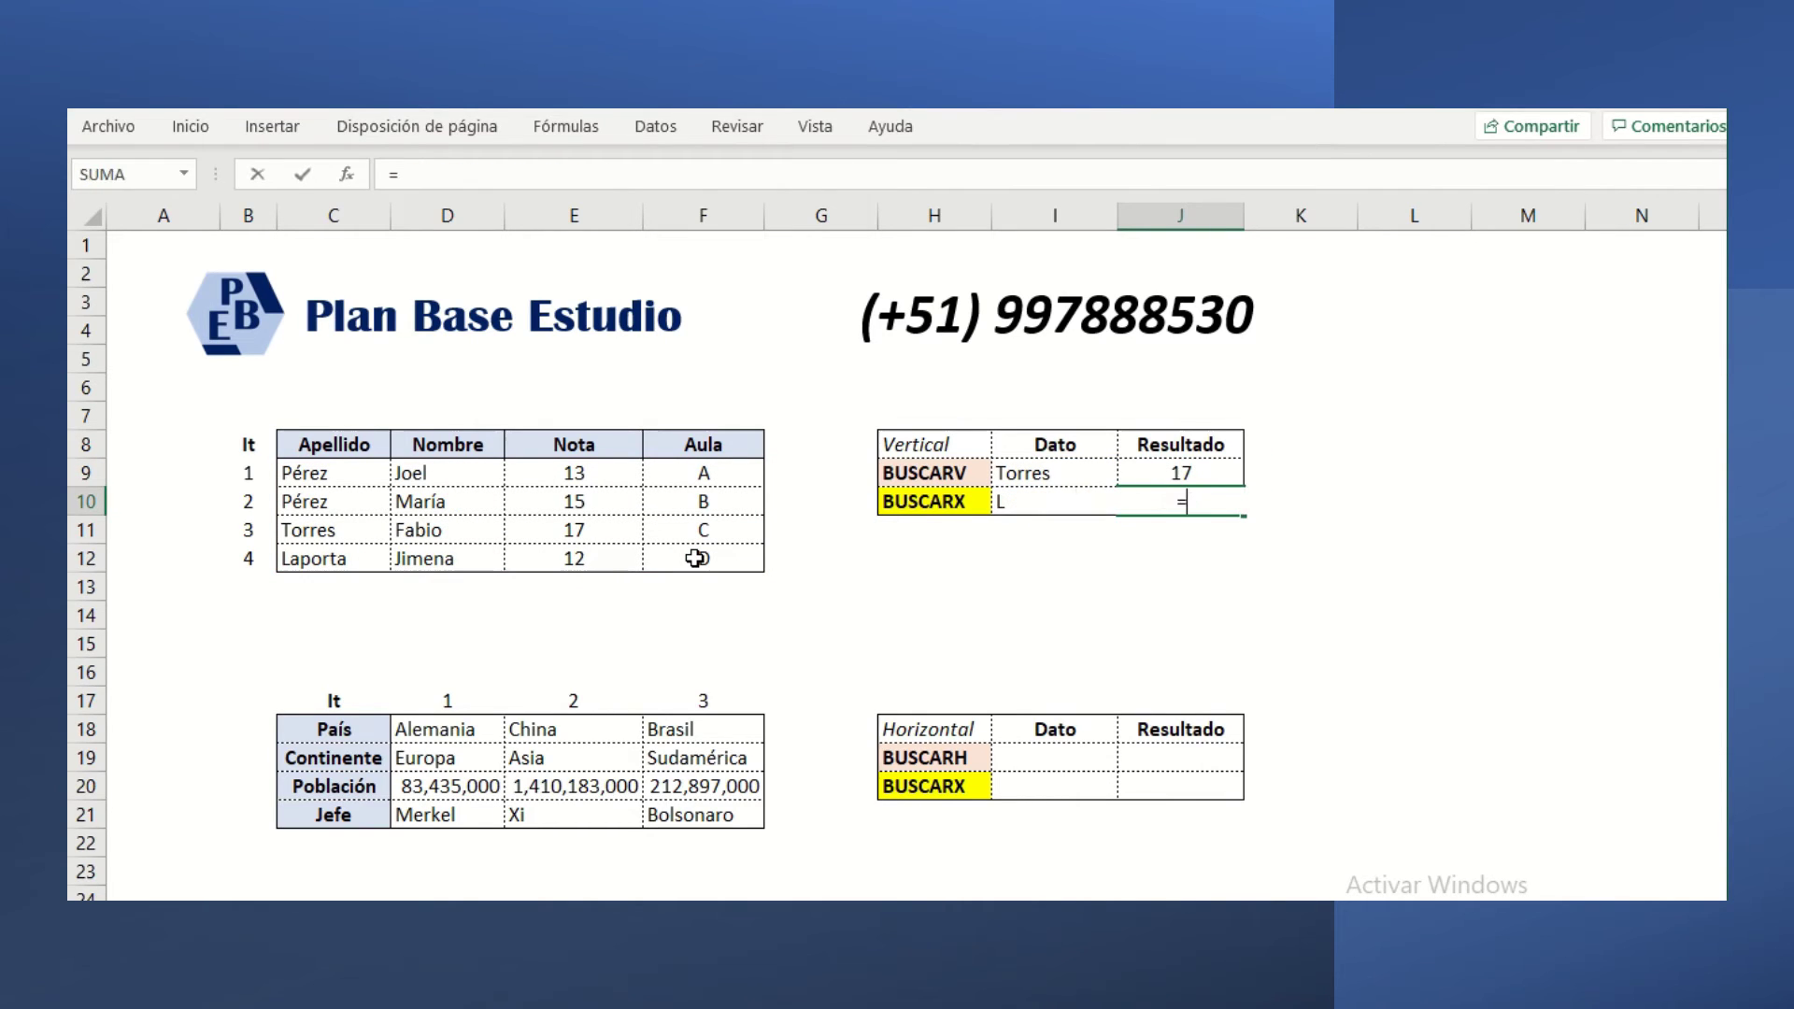
{"action": "type", "text": "busca"}
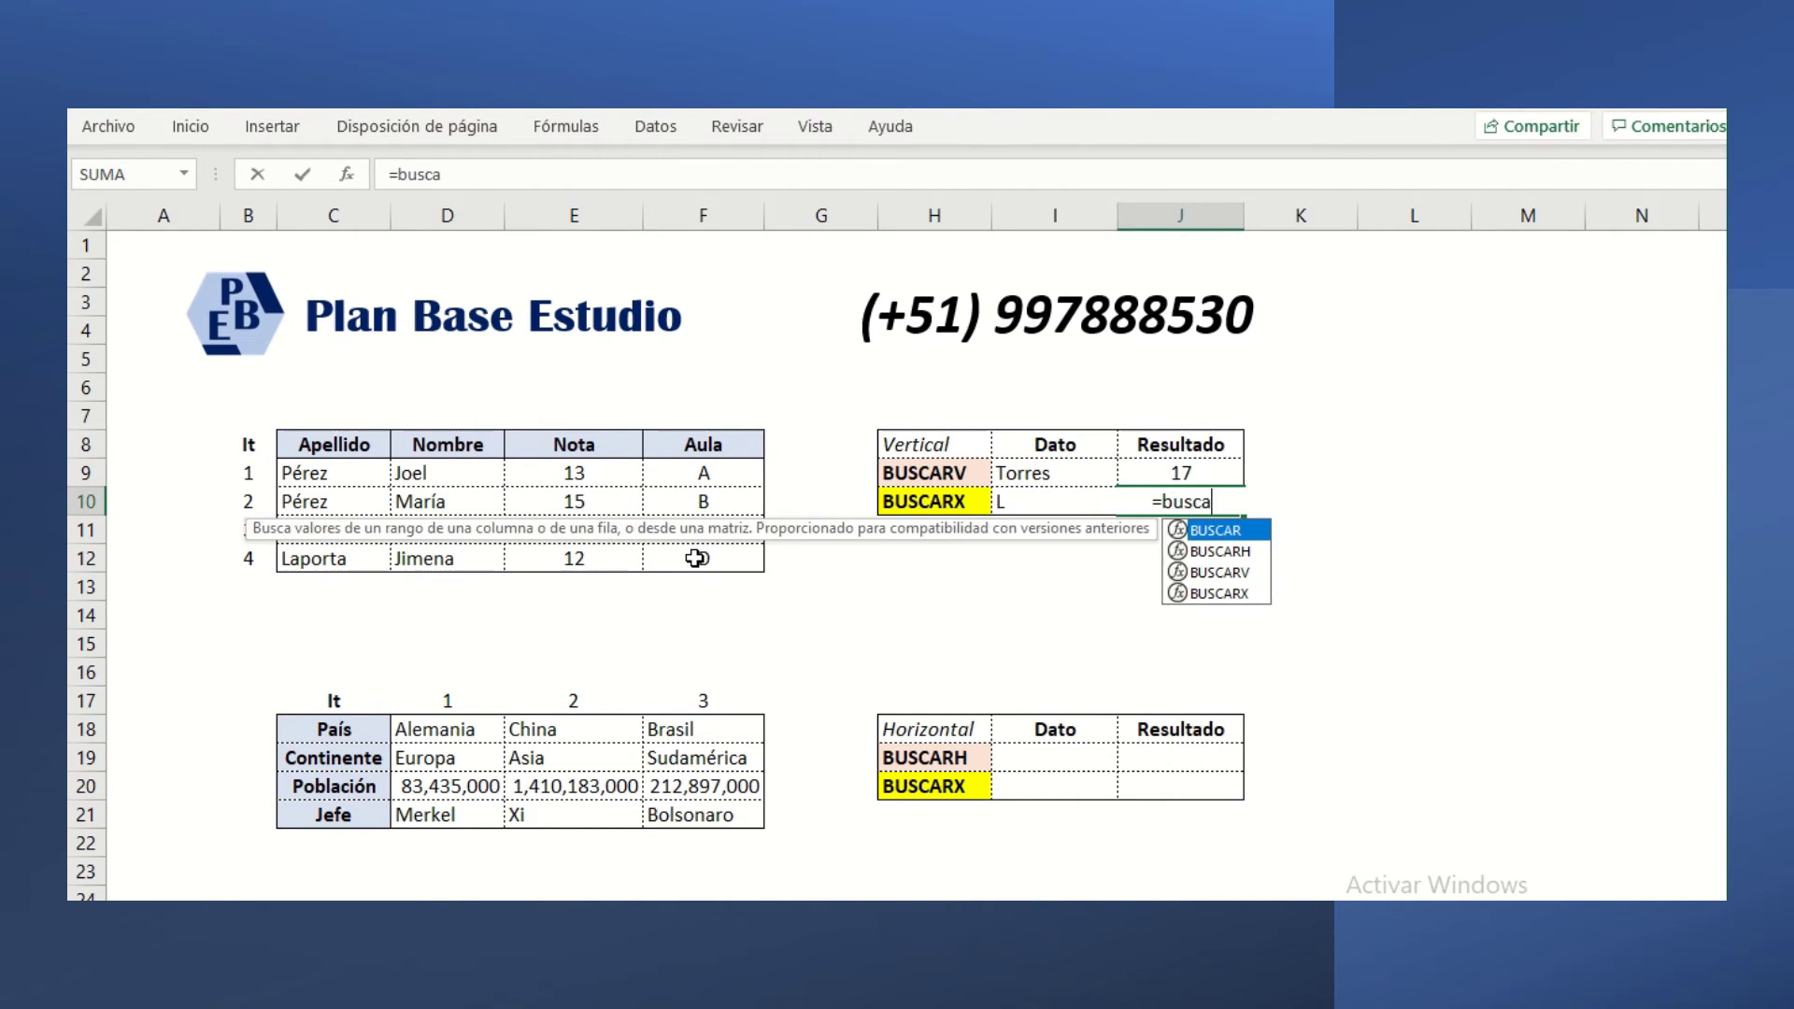
{"action": "type", "text": "rx("}
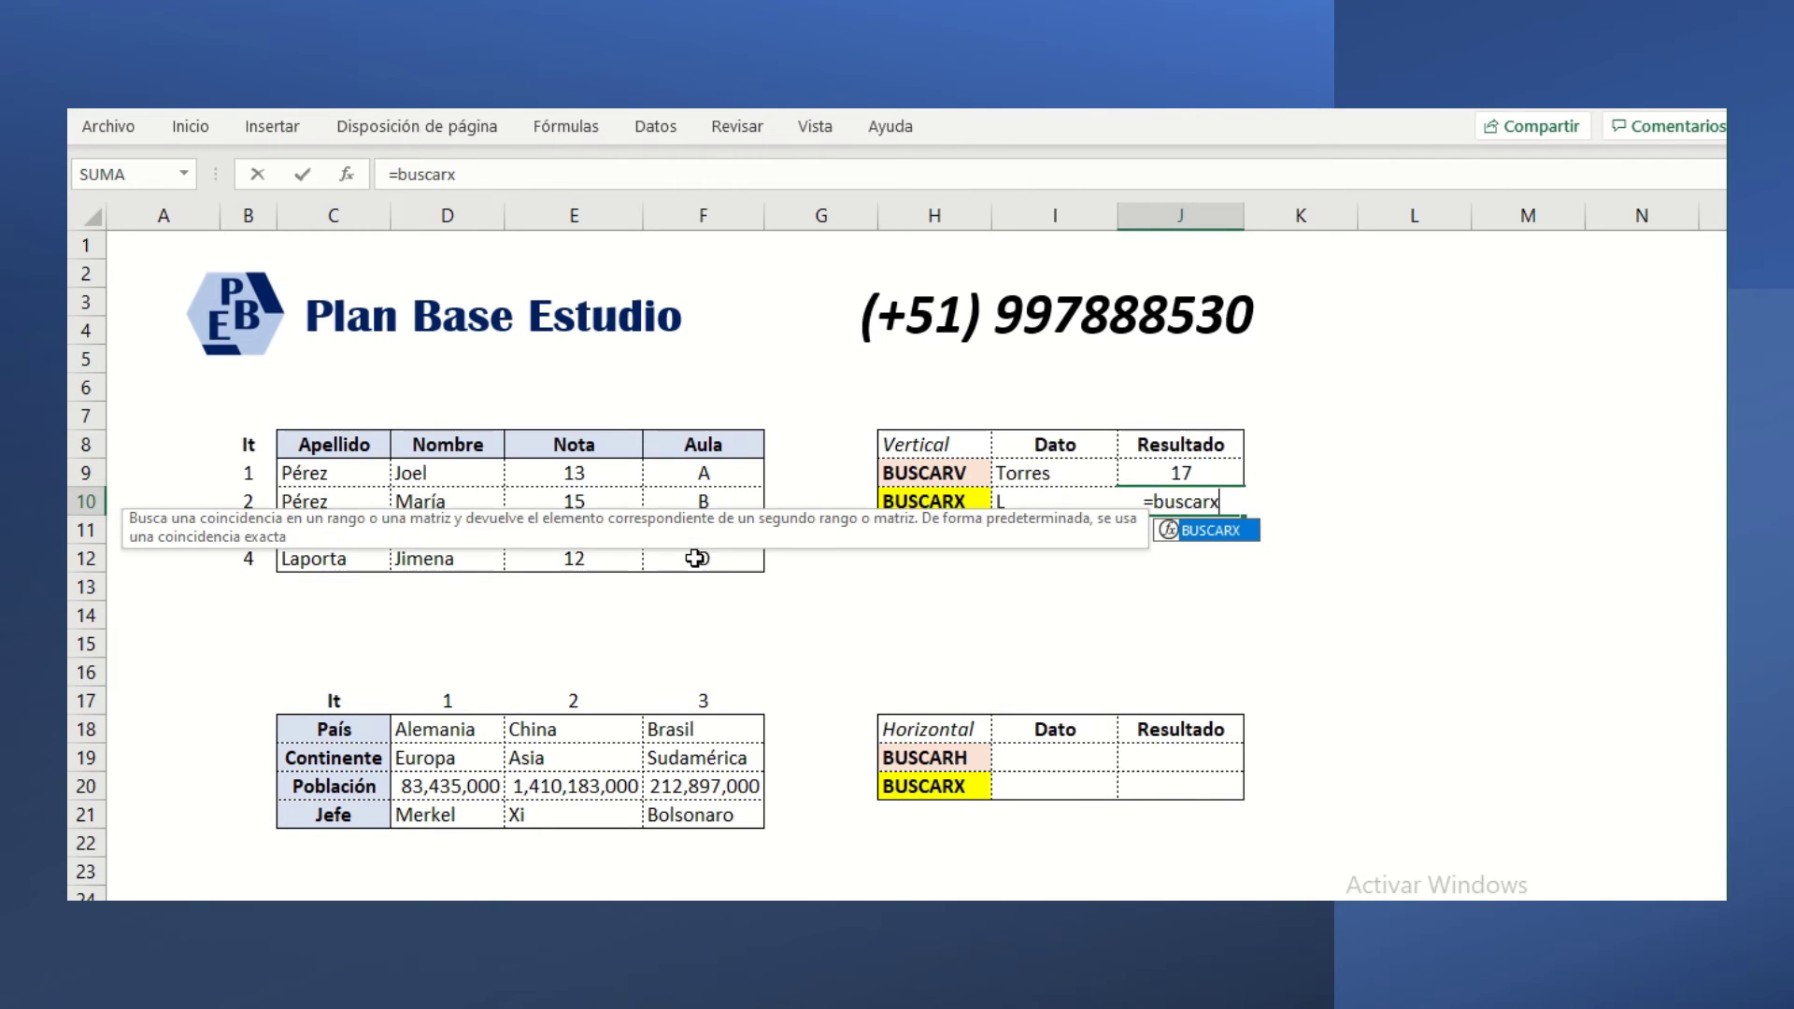
{"action": "left_click", "coordinate": [1371, 607]}
{"action": "key", "text": "Up"}
{"action": "key", "text": "Up"}
{"action": "key", "text": "Up"}
{"action": "key", "text": "Up"}
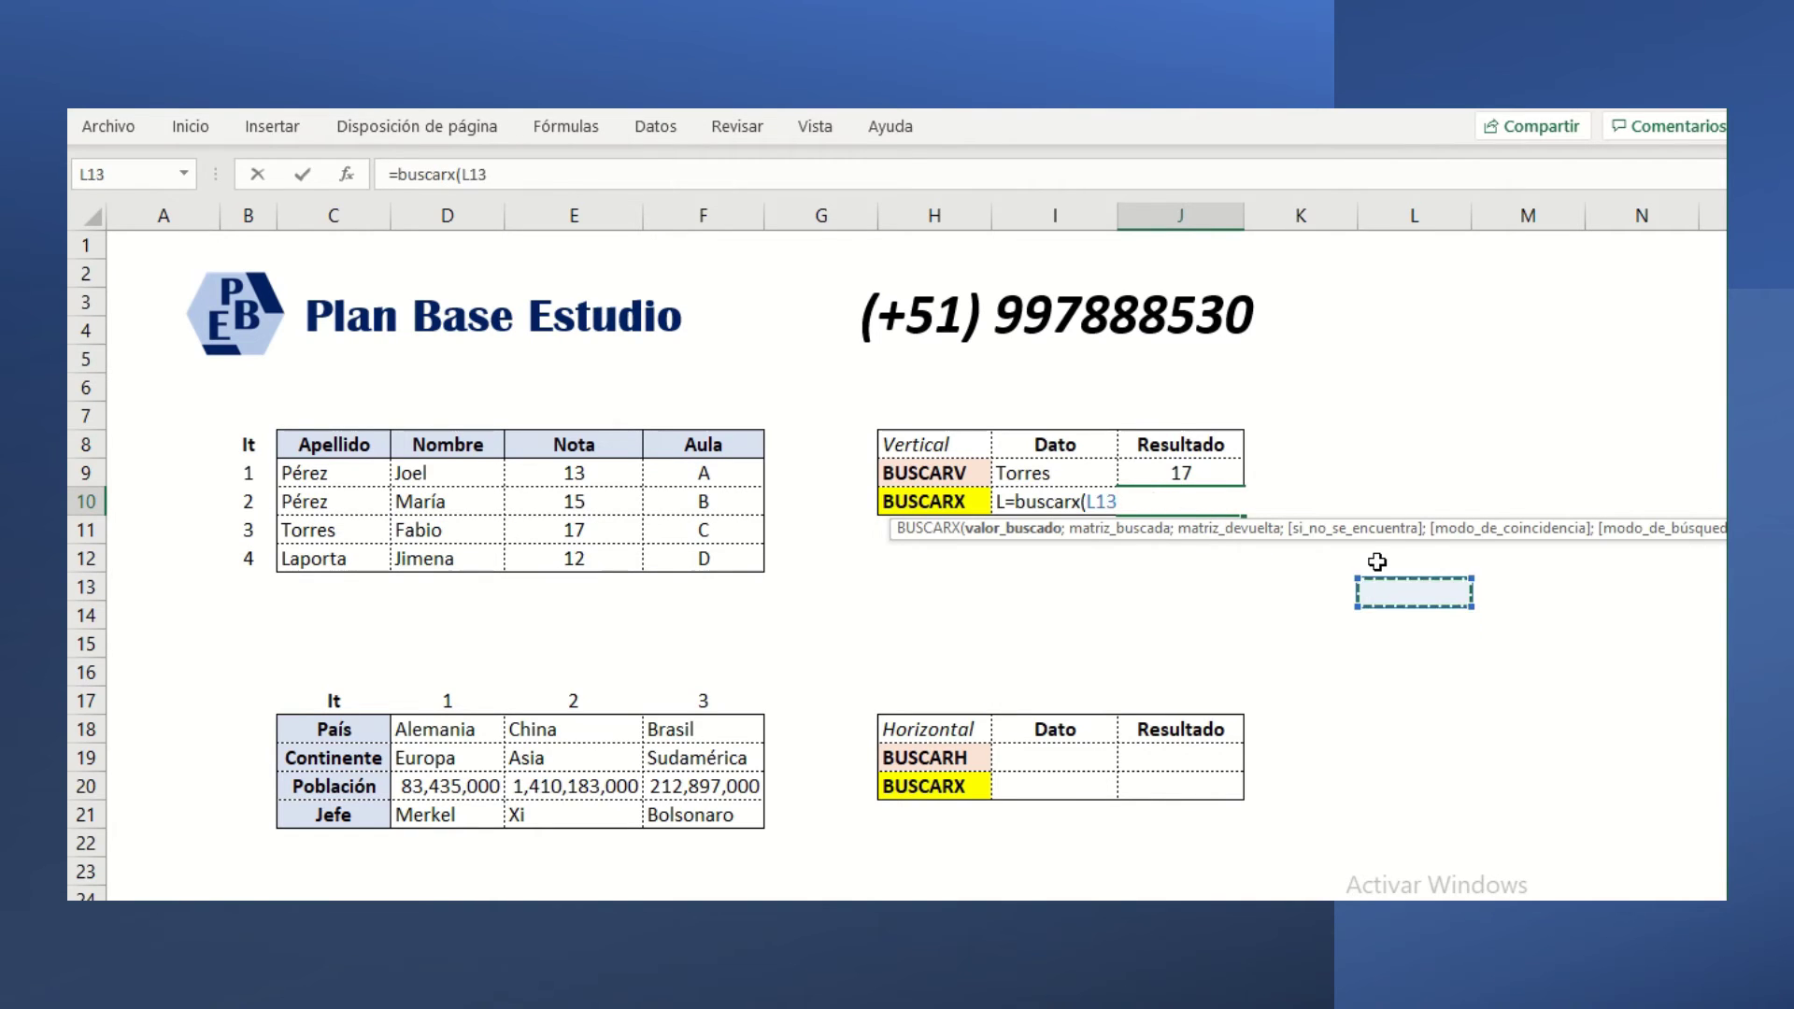
{"action": "key", "text": "Left"}
{"action": "key", "text": "Left"}
{"action": "key", "text": "Left"}
{"action": "type", "text": ";"}
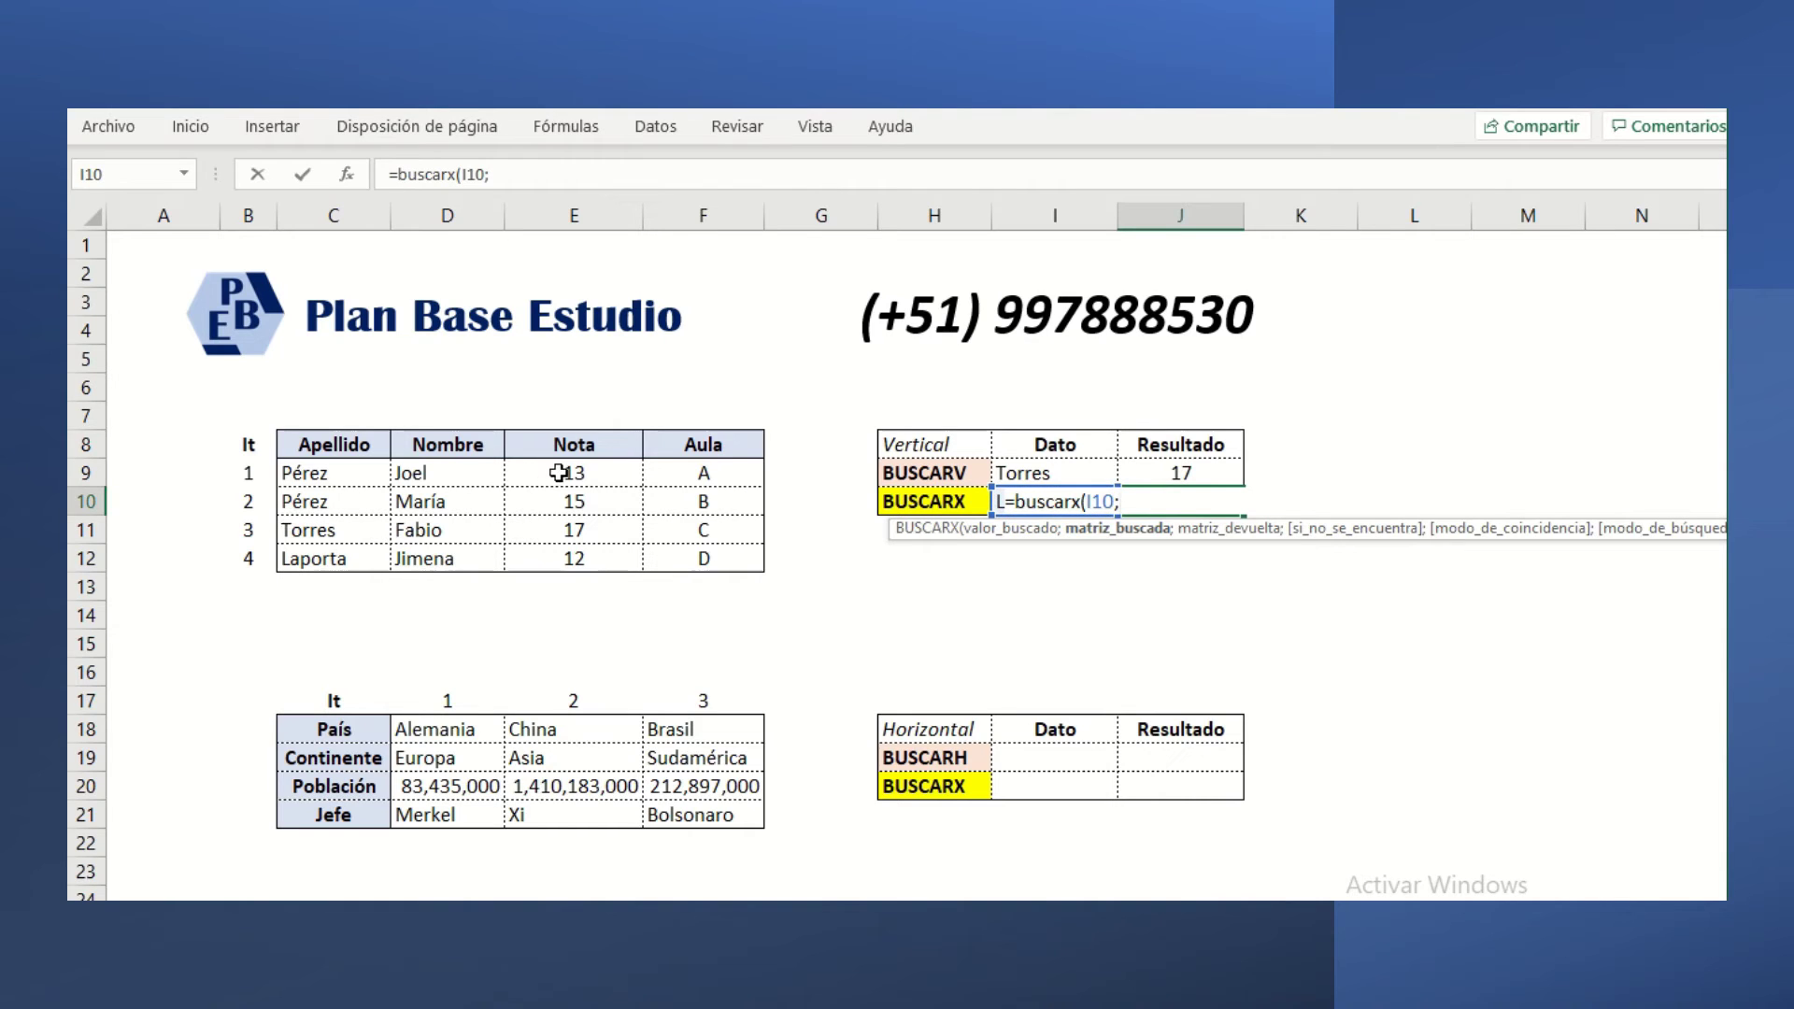
{"action": "left_click_drag", "start_coordinate": [342, 479], "coordinate": [344, 558]}
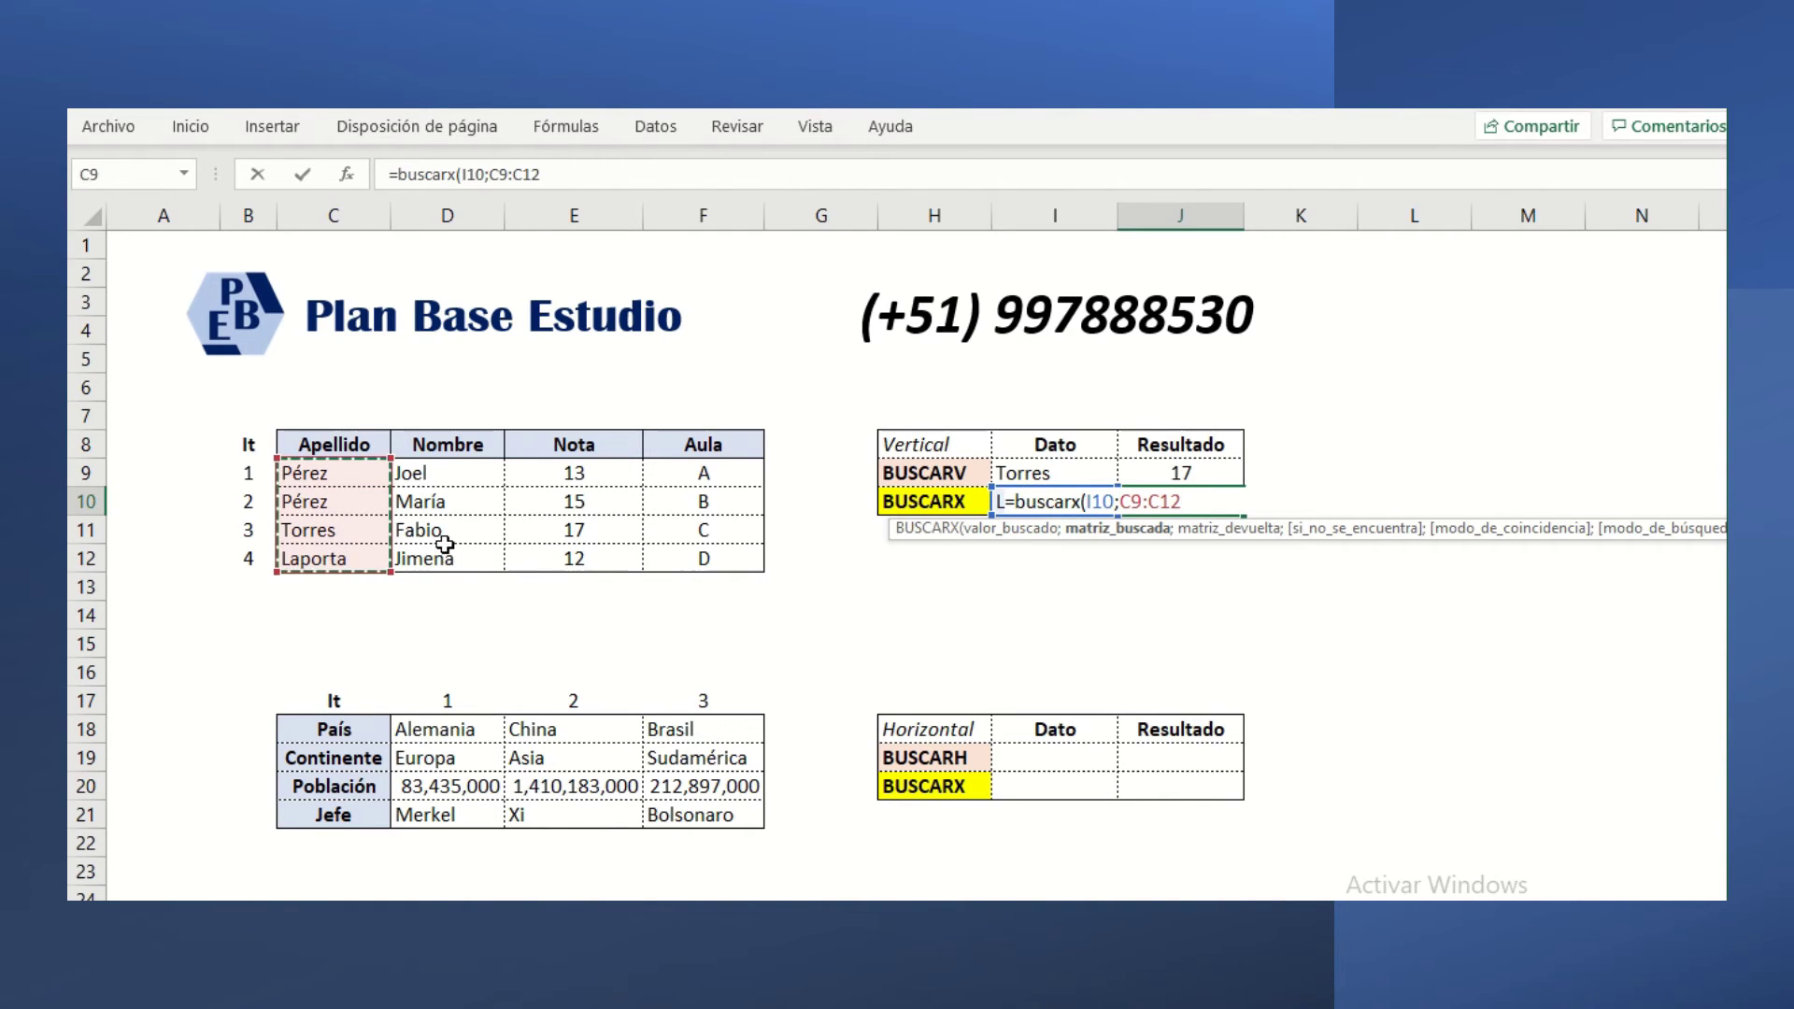
{"action": "type", "text": ";"}
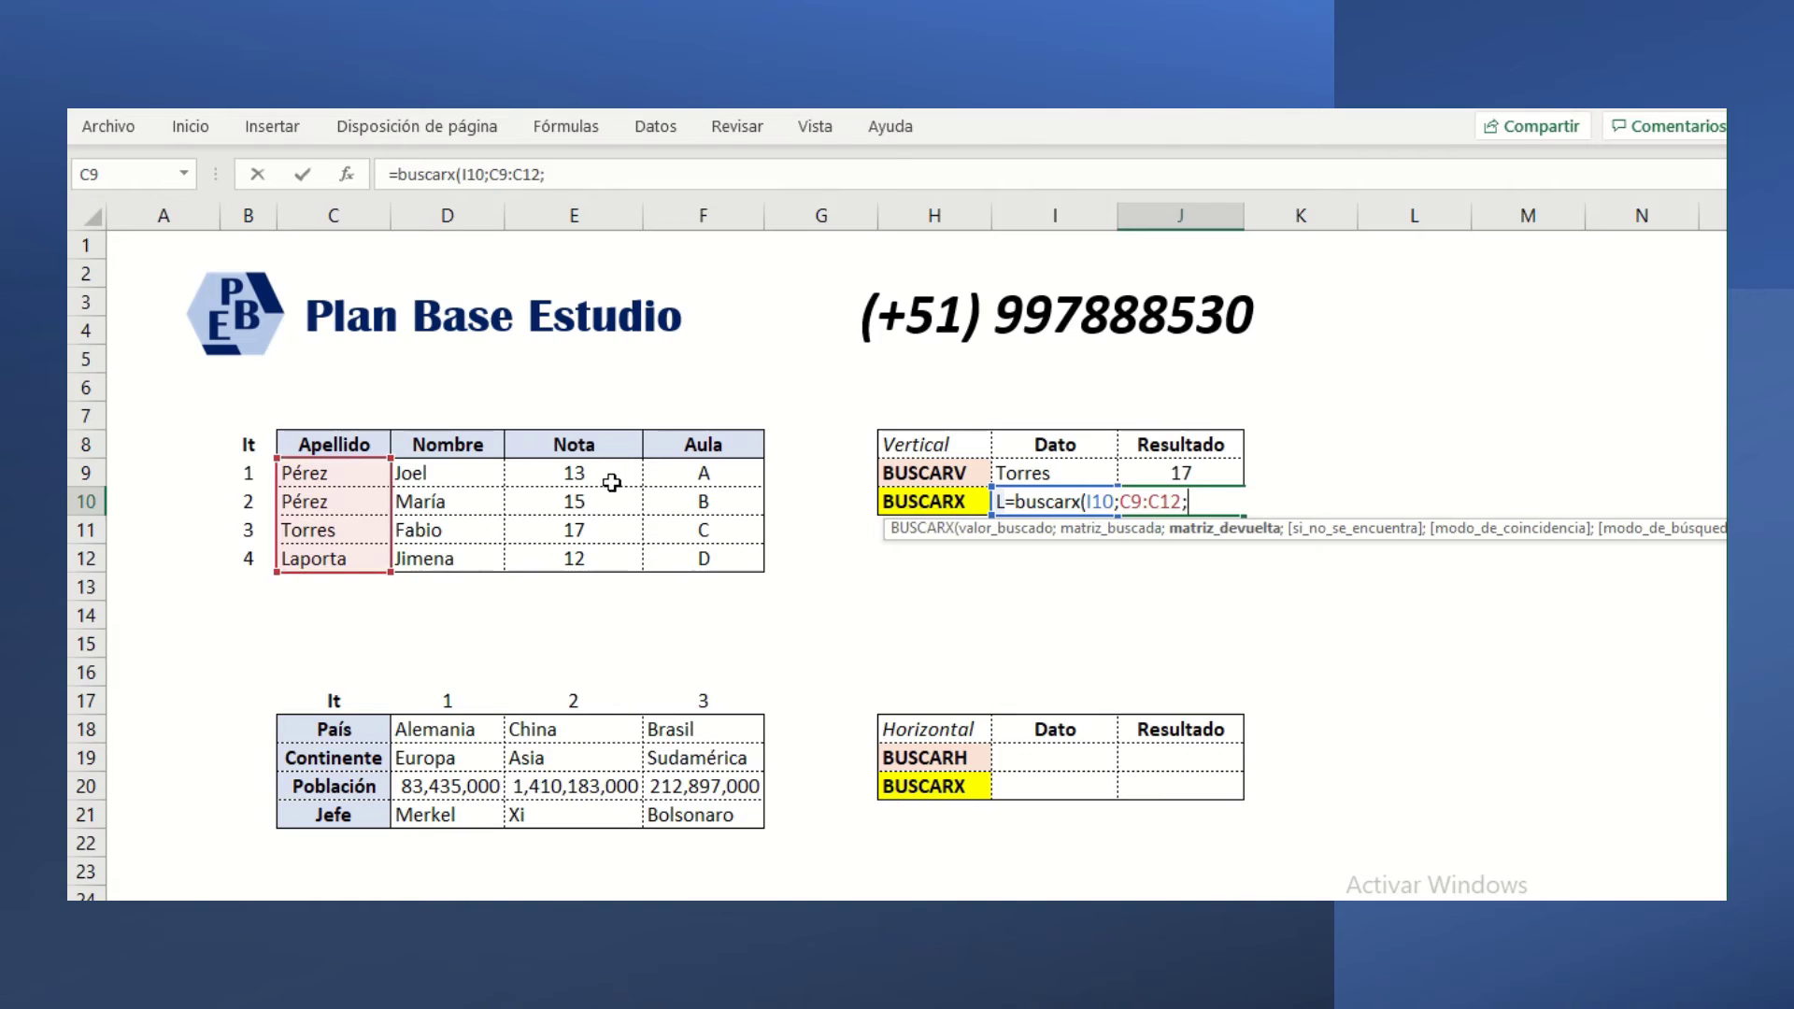
{"action": "left_click_drag", "start_coordinate": [601, 474], "coordinate": [601, 560]}
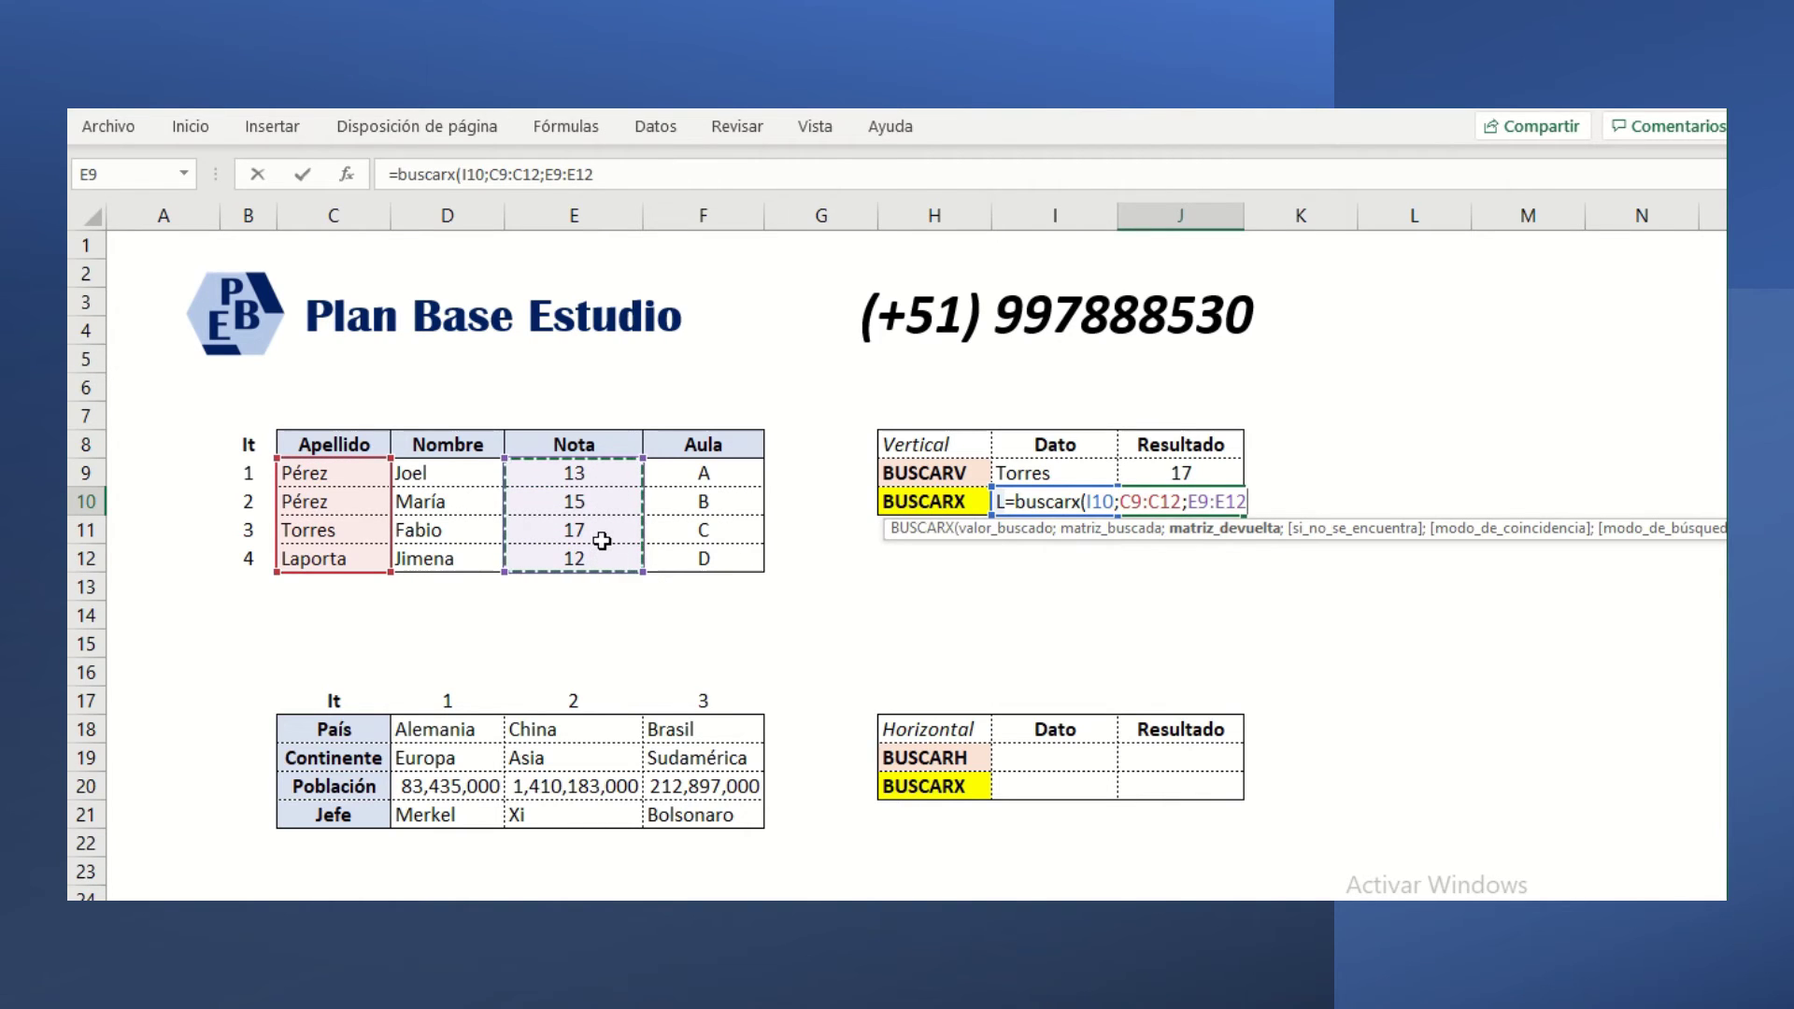
{"action": "key", "text": "Return"}
{"action": "key", "text": "Up"}
{"action": "key", "text": "Left"}
{"action": "key", "text": "Right"}
{"action": "key", "text": "Up"}
{"action": "key", "text": "Up"}
{"action": "key", "text": "Left"}
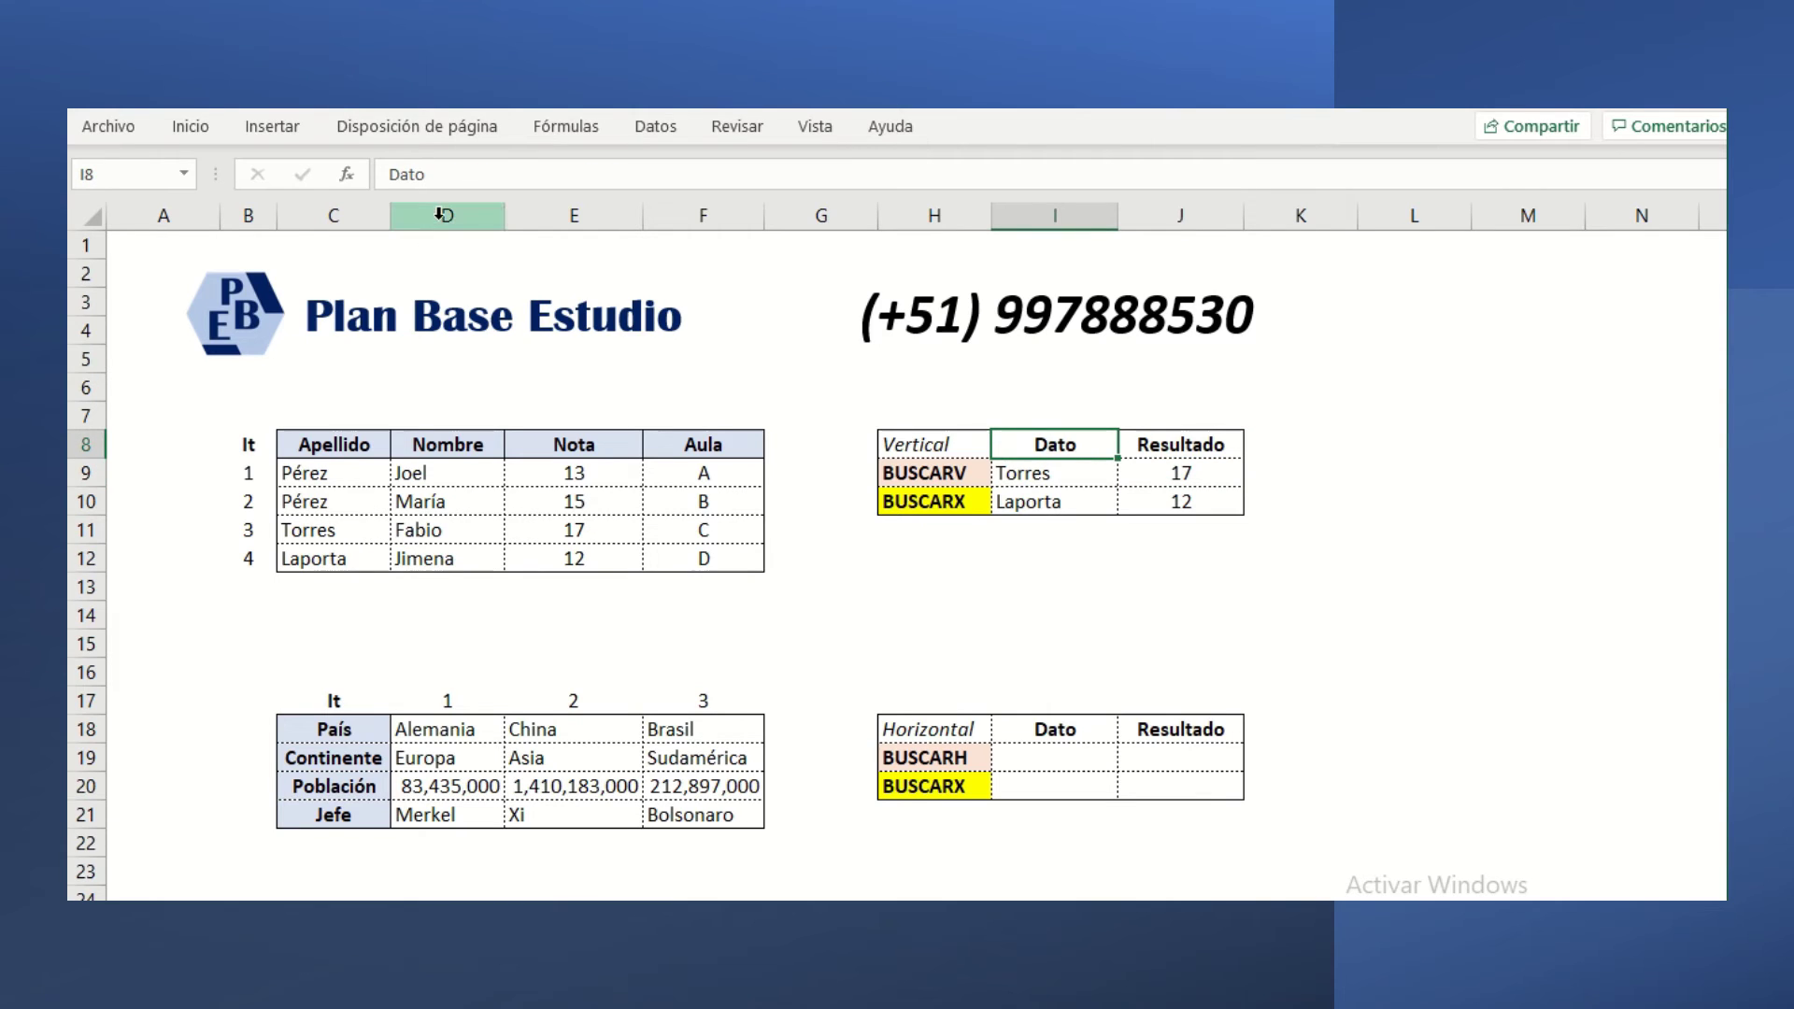
- Delete the entire column D containing Nombre and check how the BUSCARV formula in the Resultado column adjusts
{"action": "left_click", "coordinate": [439, 214]}
{"action": "right_click", "coordinate": [482, 212]}
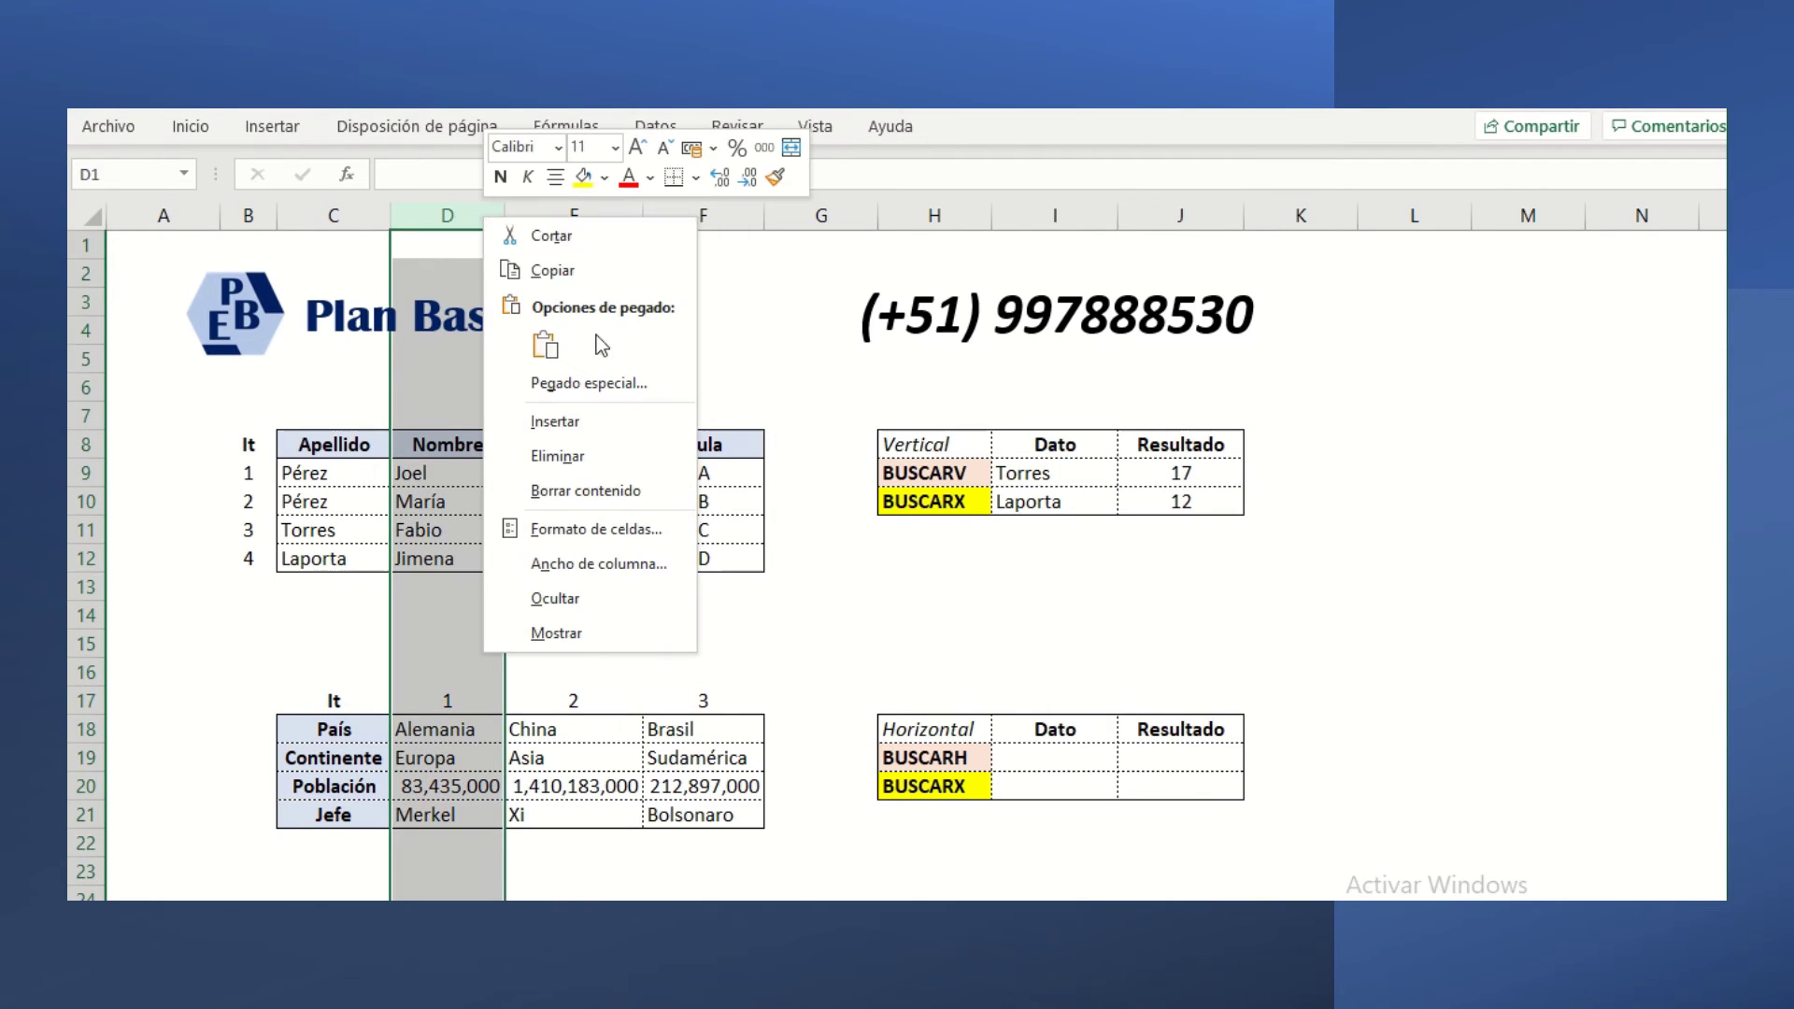
{"action": "left_click", "coordinate": [581, 458]}
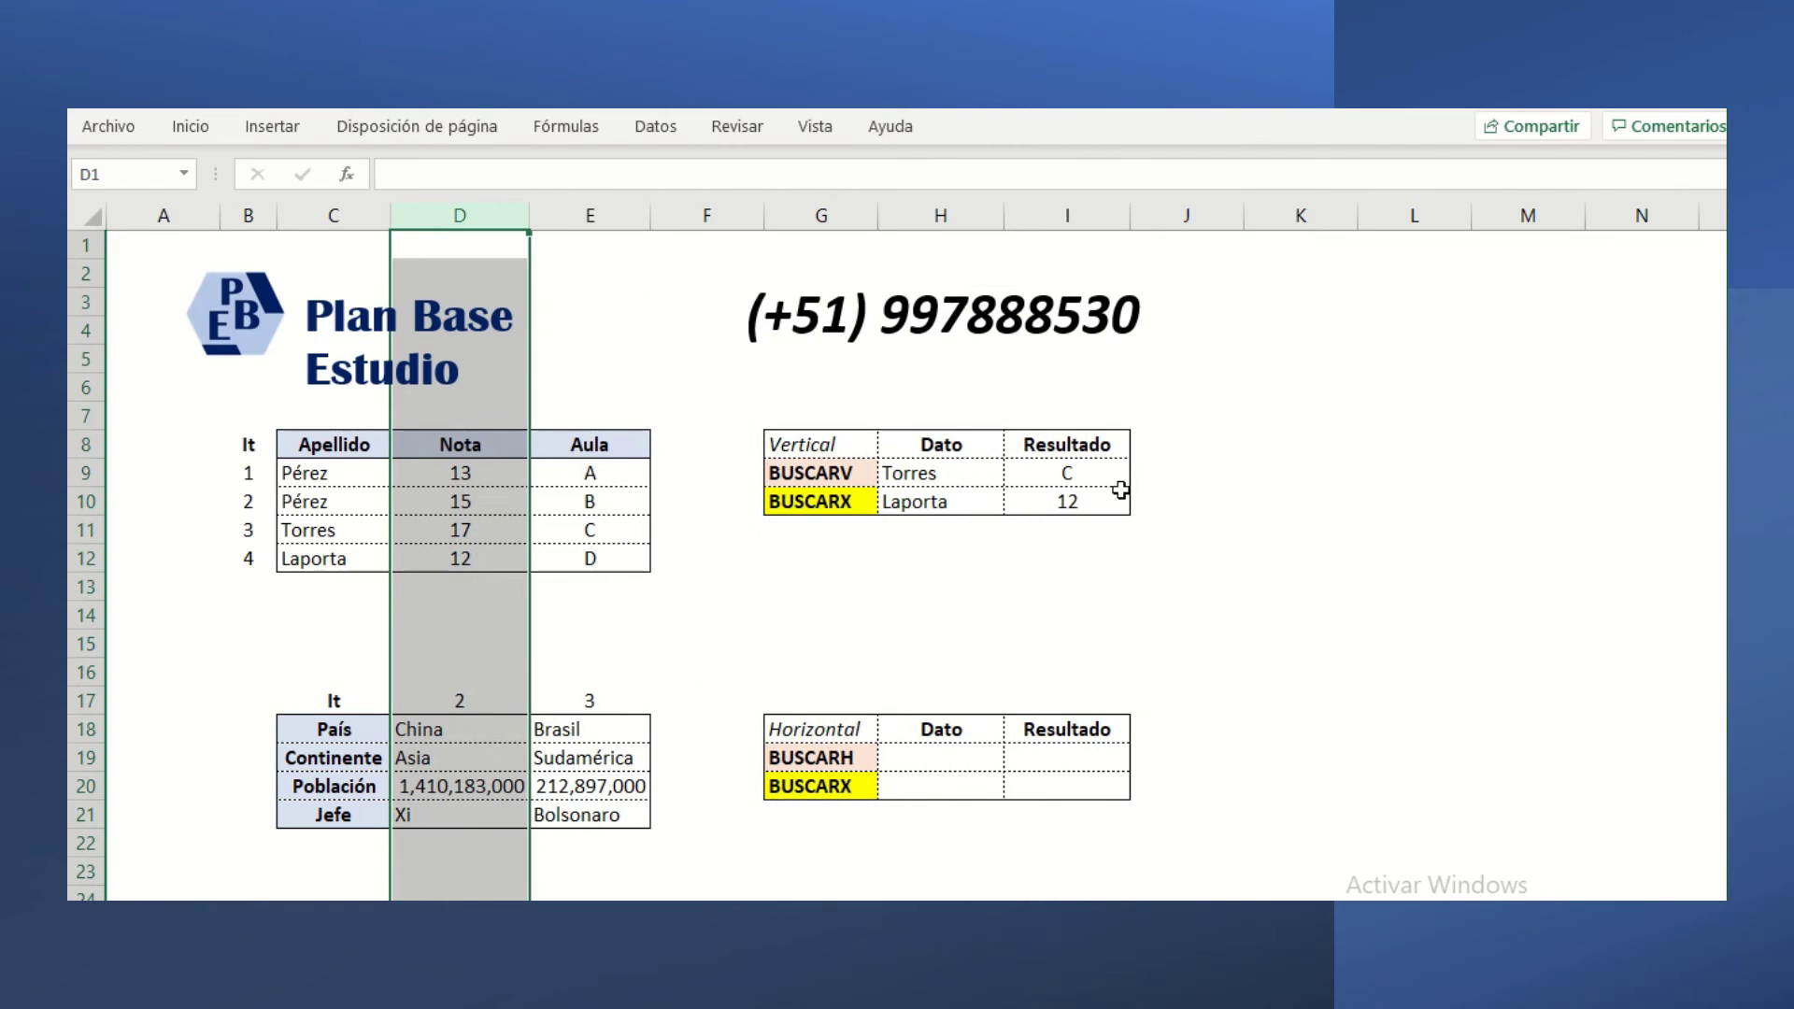
{"action": "left_click", "coordinate": [1191, 476]}
{"action": "left_click", "coordinate": [1075, 476]}
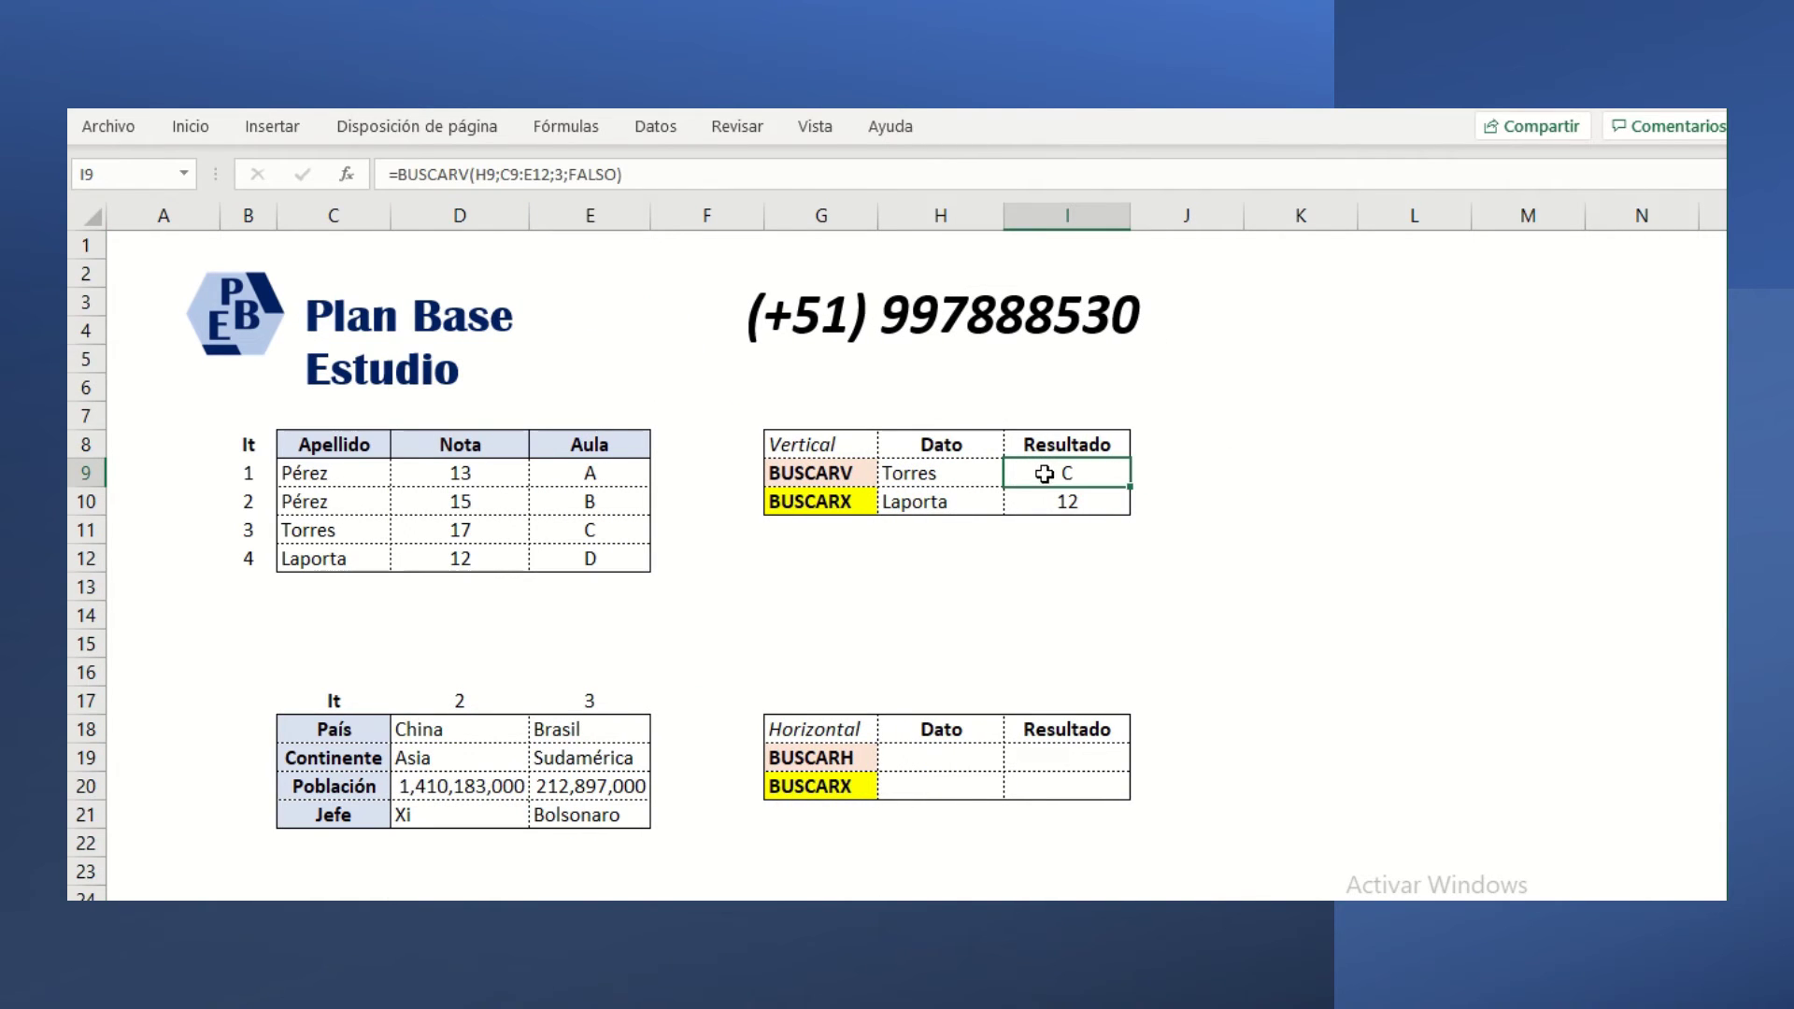
{"action": "left_click", "coordinate": [951, 502]}
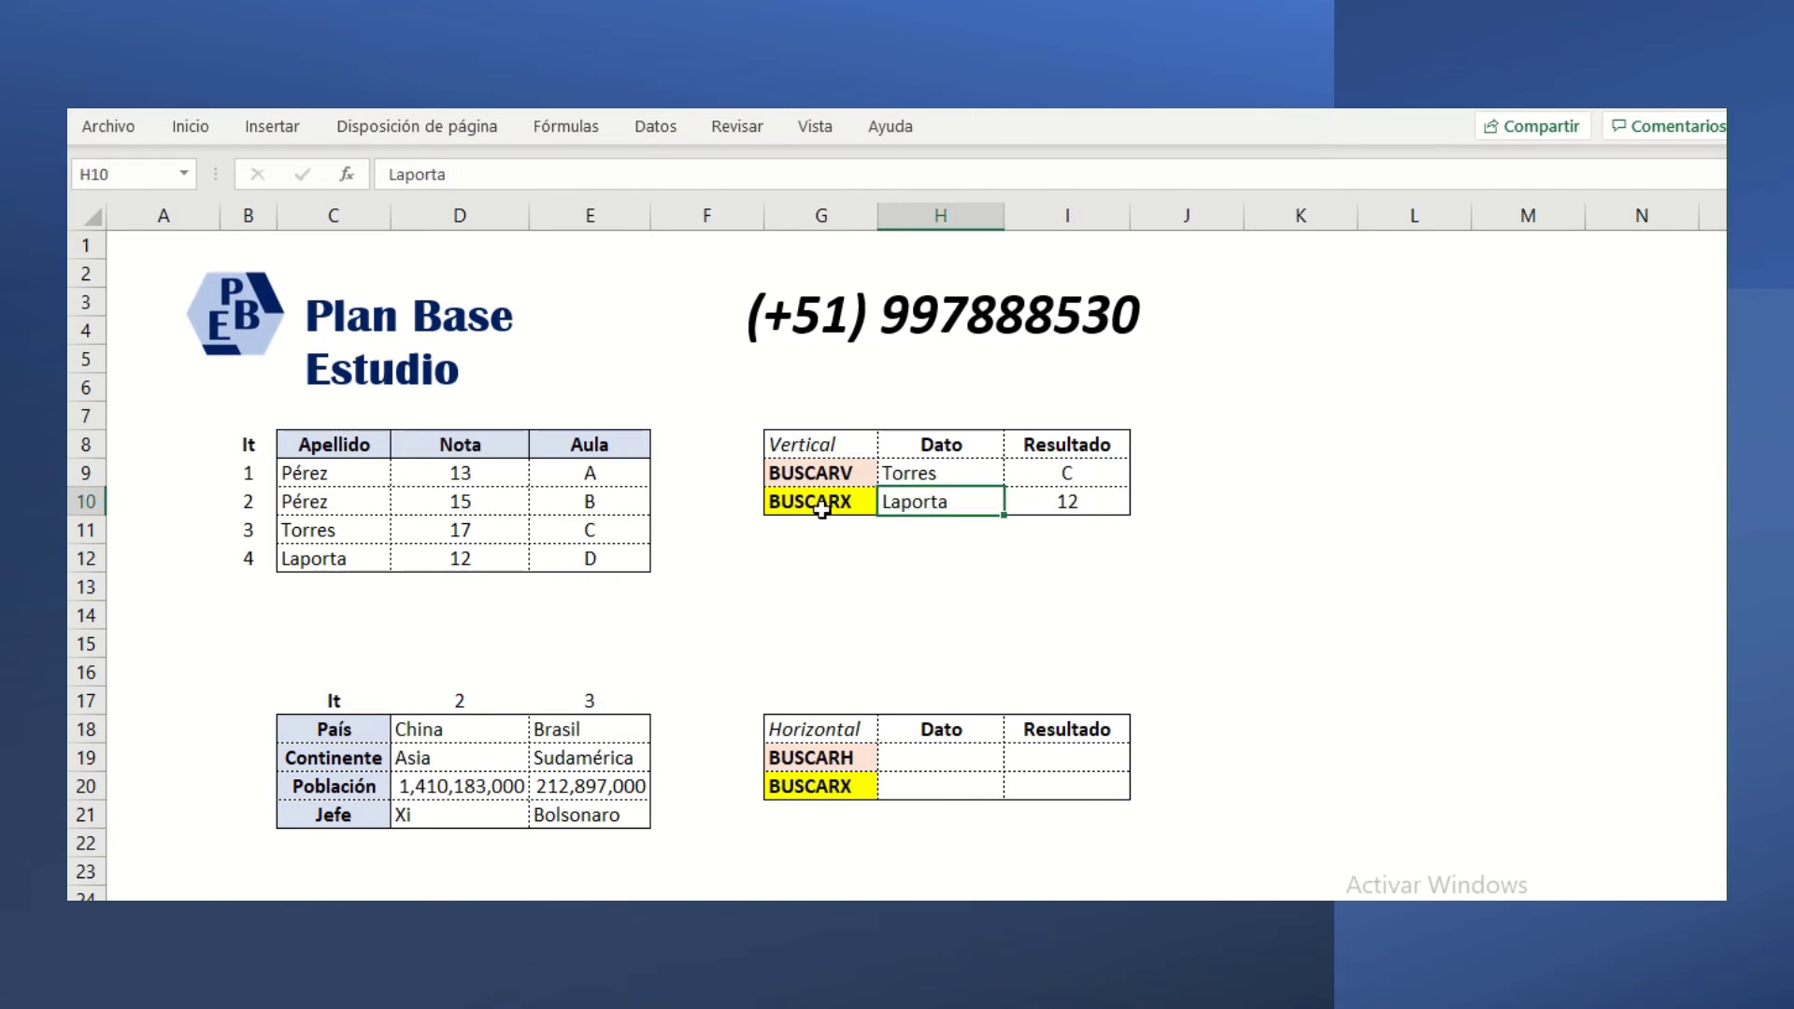
- Compare the BUSCARX formula in I10 with the BUSCARV formula in I9, examining BUSCARV's fixed column index argument
{"action": "left_click", "coordinate": [1072, 505]}
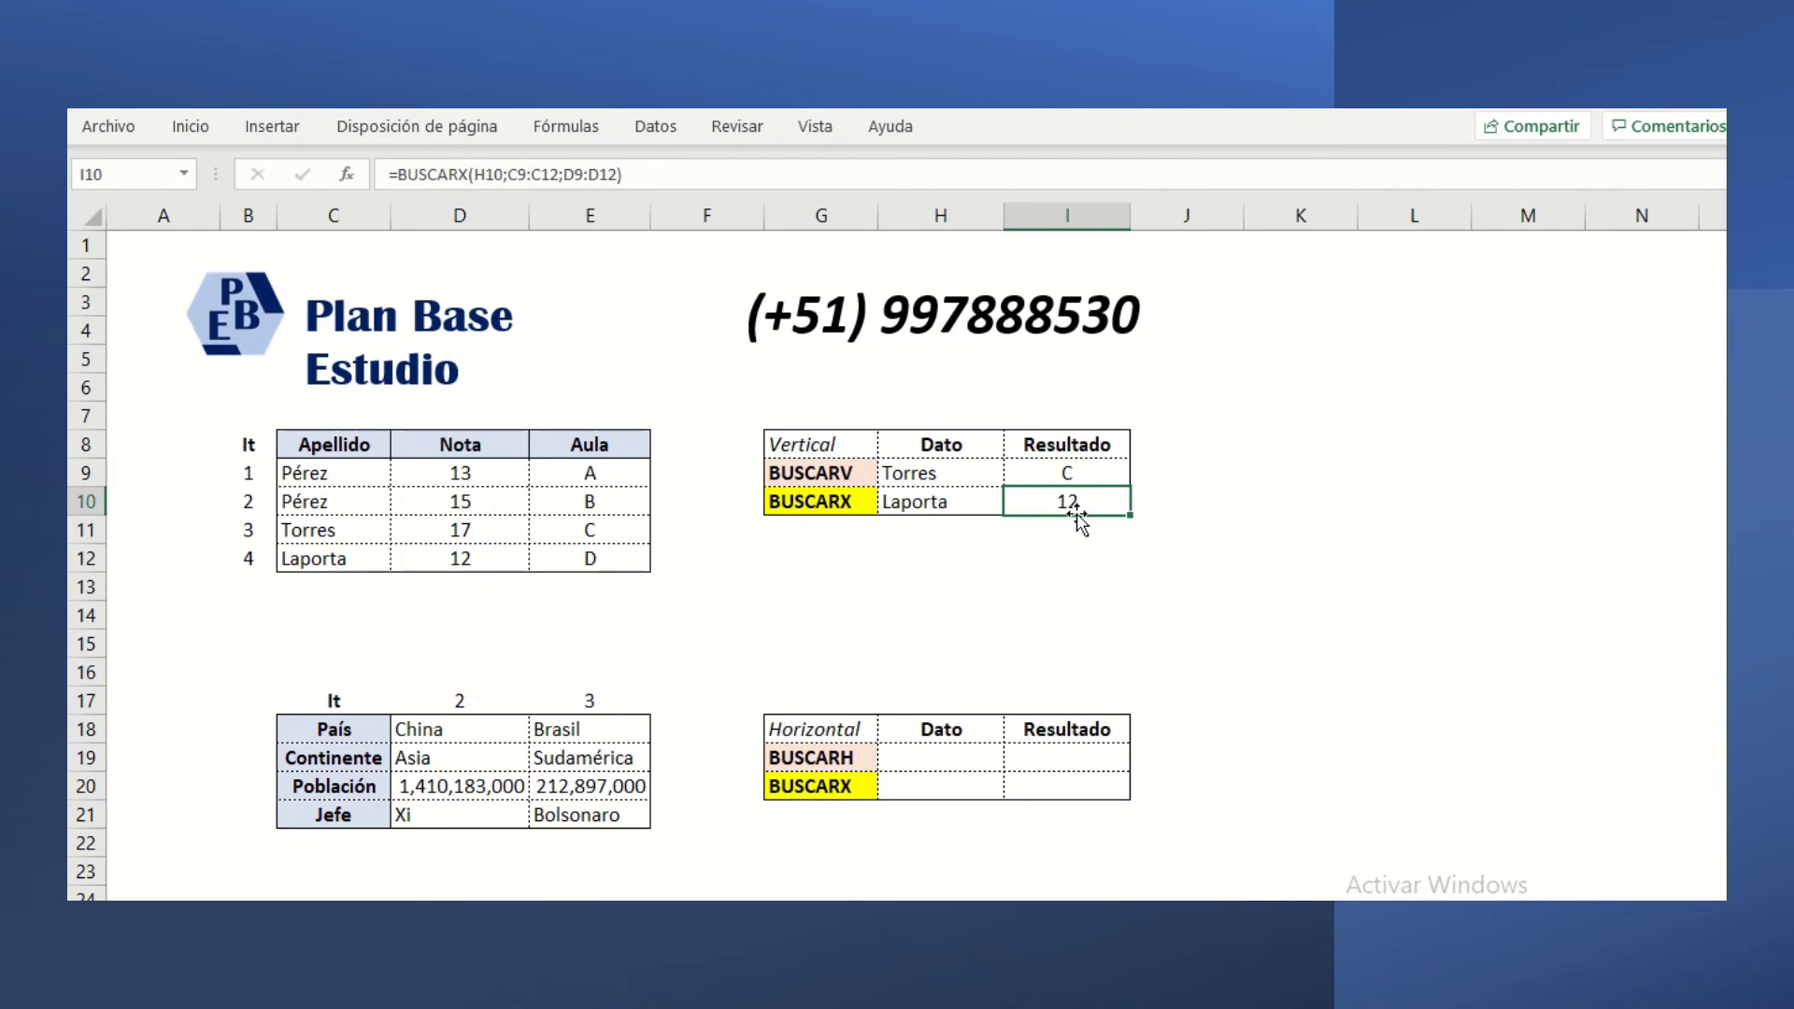
{"action": "left_click", "coordinate": [971, 469]}
{"action": "left_click", "coordinate": [1092, 475]}
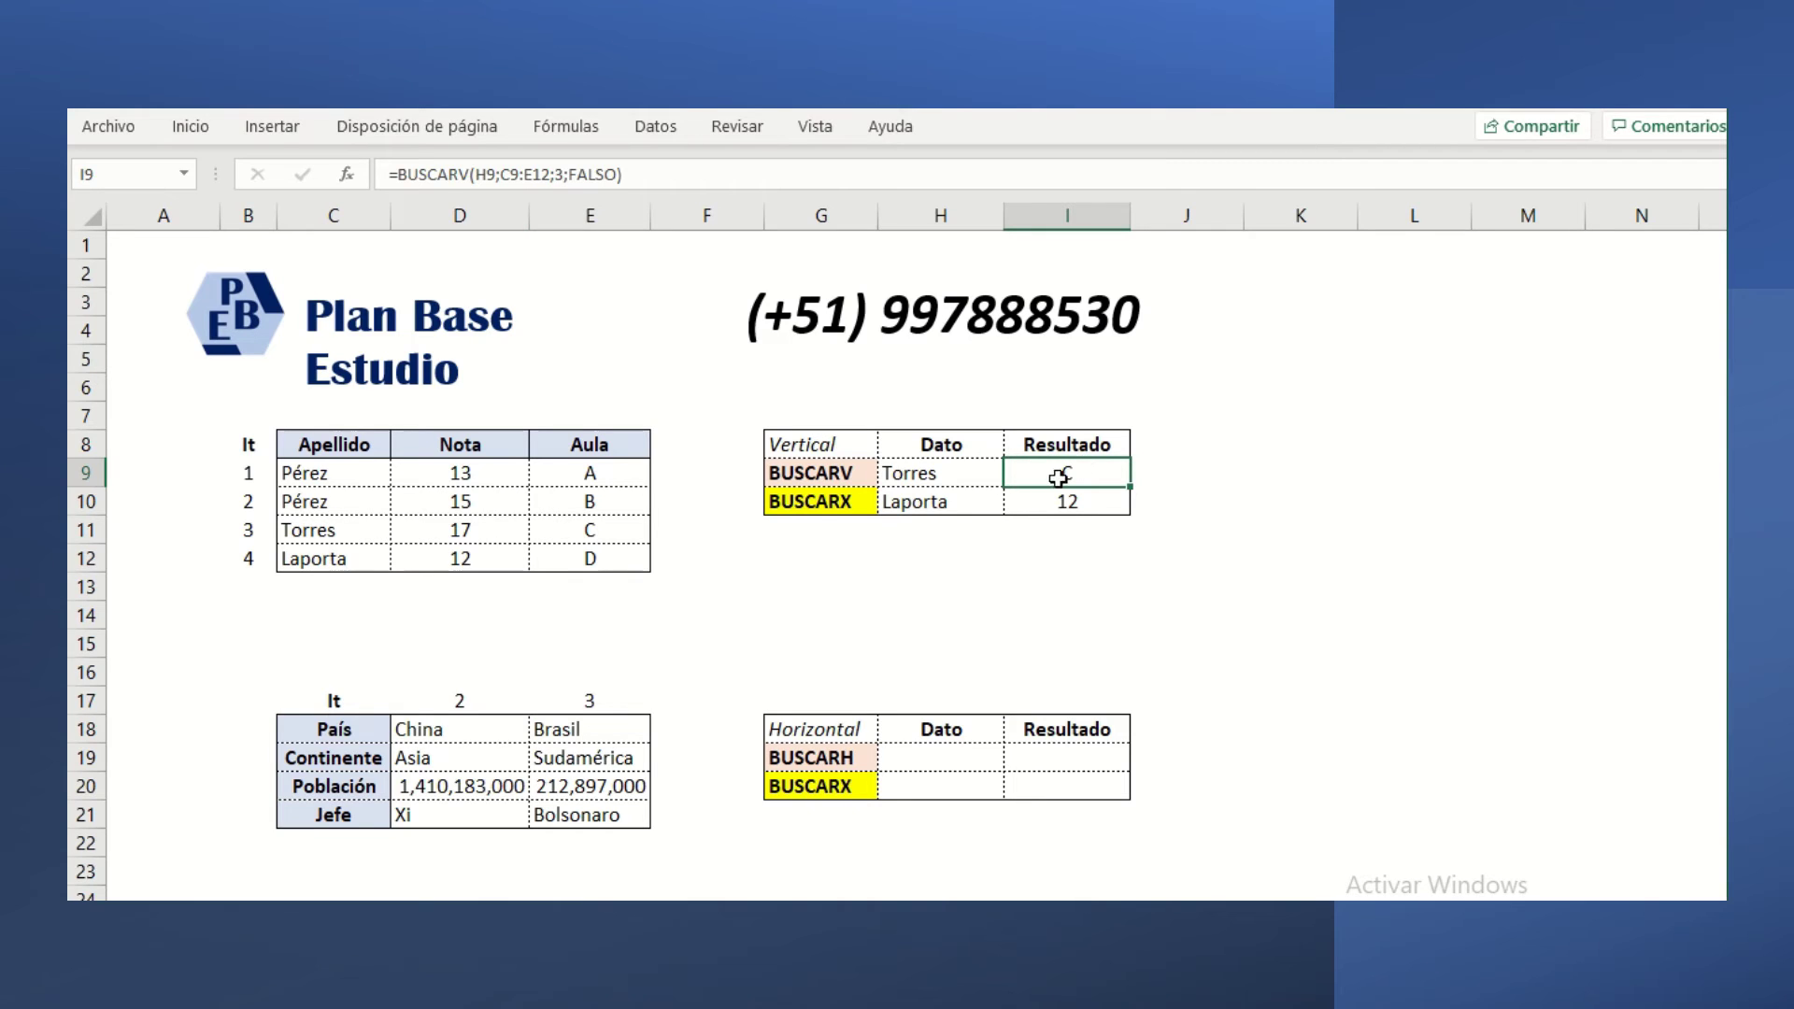
{"action": "left_click", "coordinate": [555, 174]}
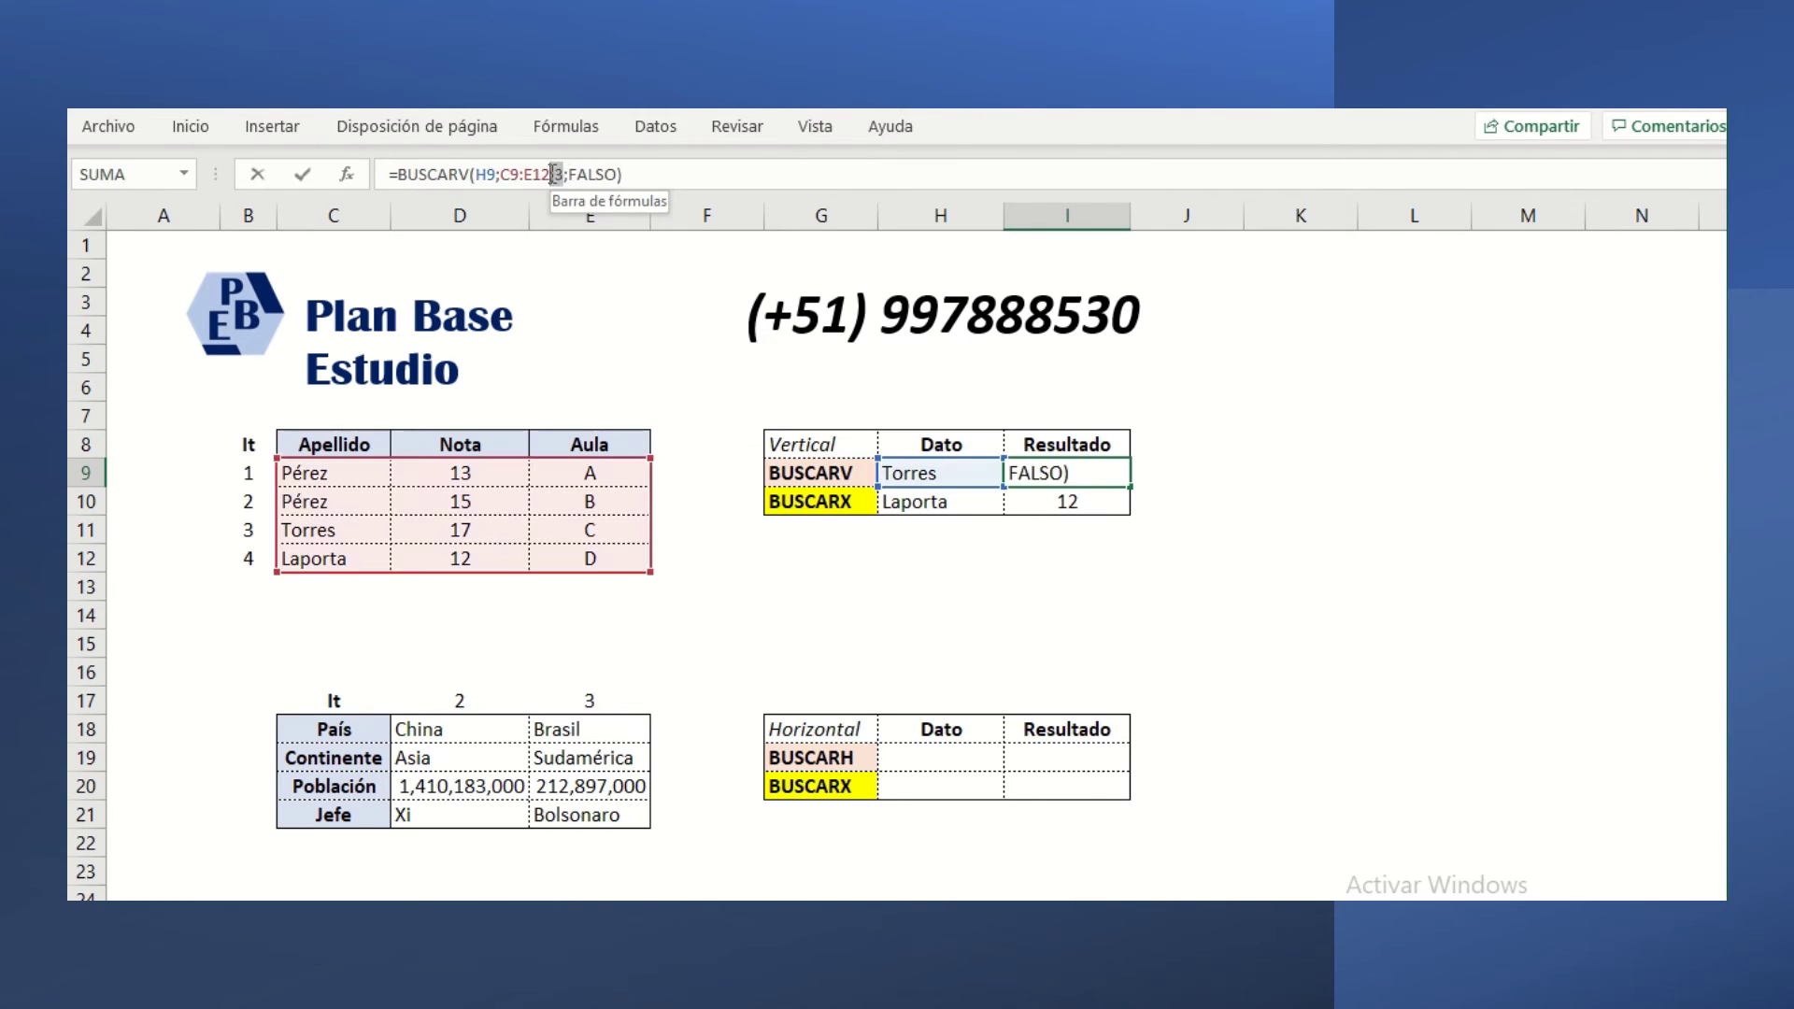
{"action": "double_click", "coordinate": [558, 174]}
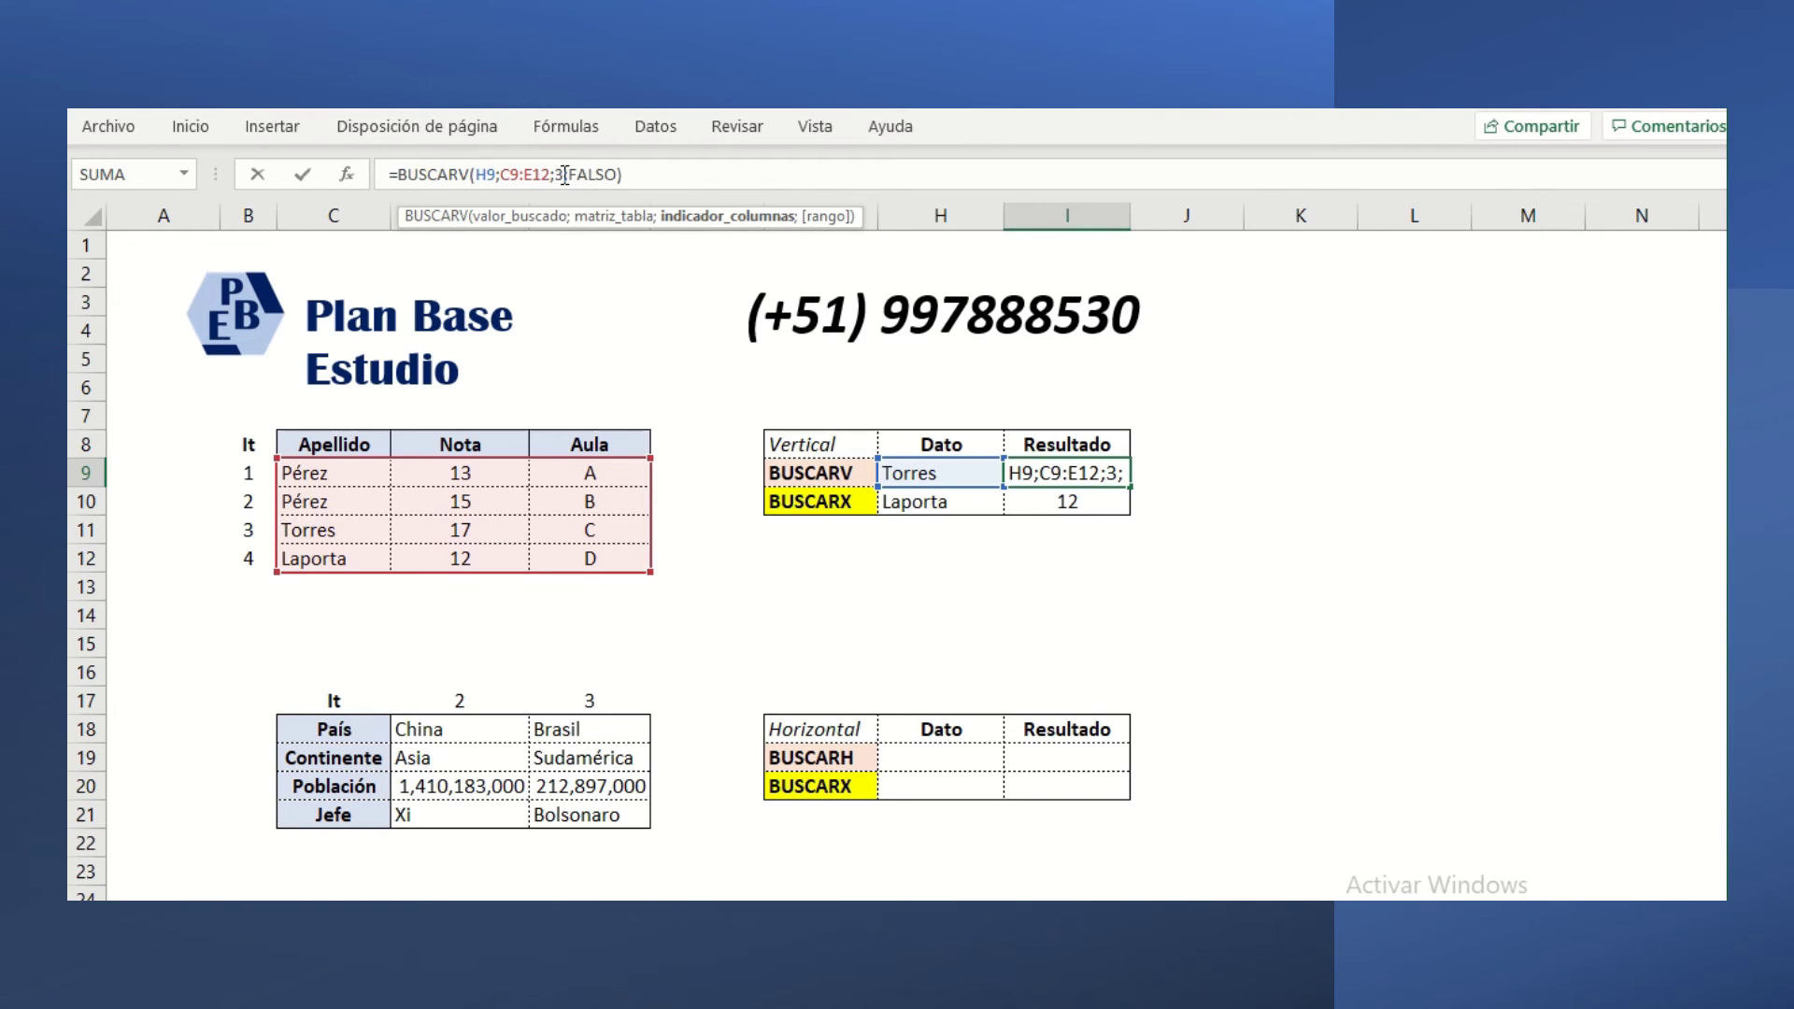
{"action": "key", "text": "Escape"}
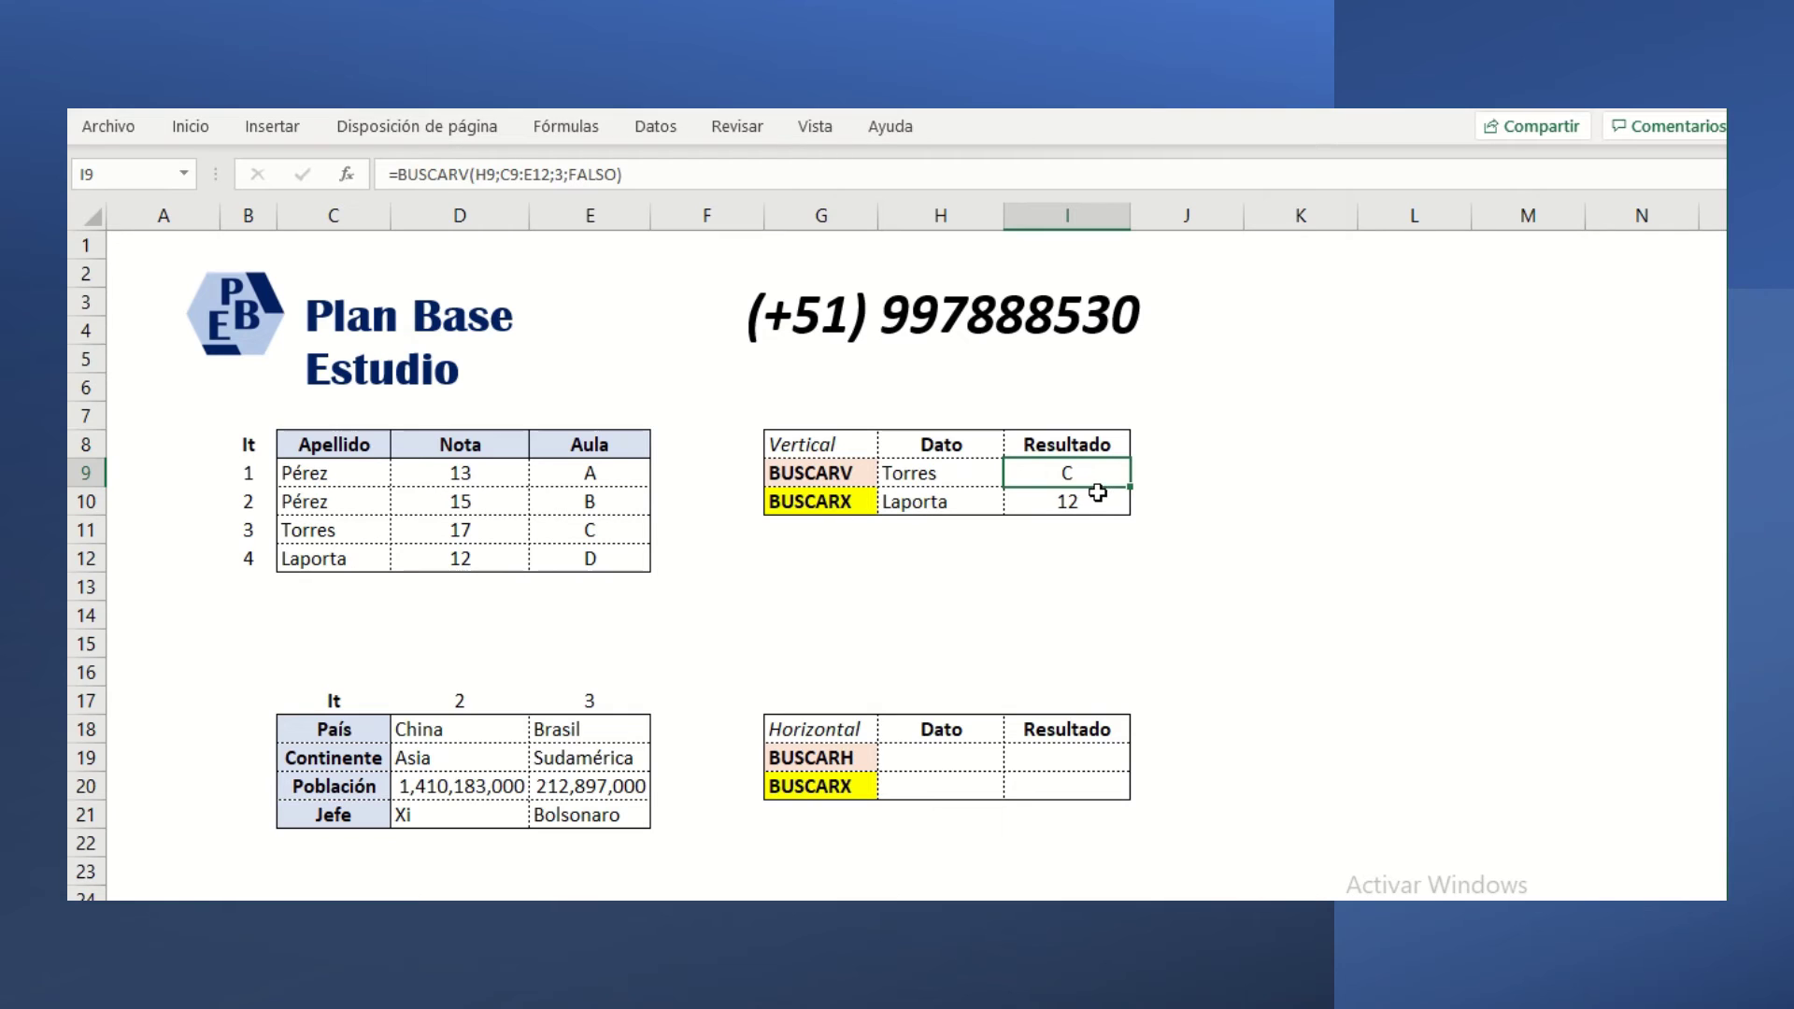
{"action": "left_click", "coordinate": [1084, 504]}
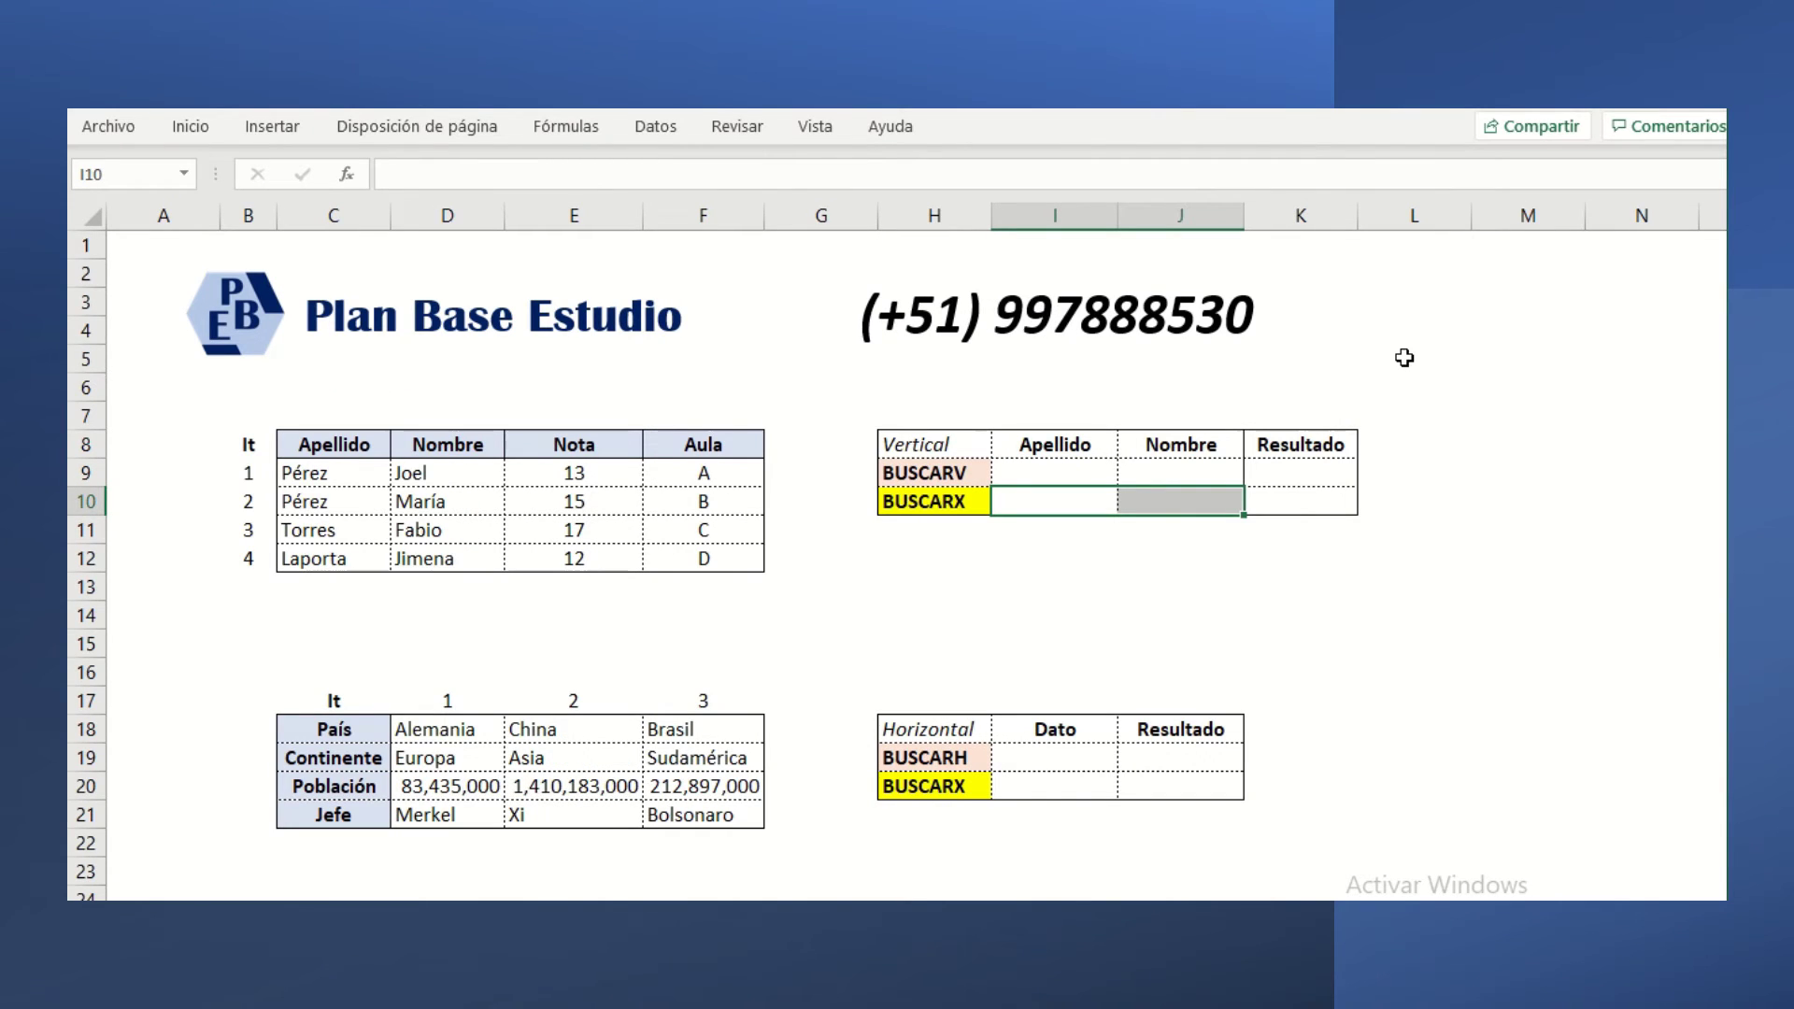
- Examine the Apellido, Nombre and Nota columns of the restored student table for a lookup by surname and first name
{"action": "left_click", "coordinate": [1404, 358]}
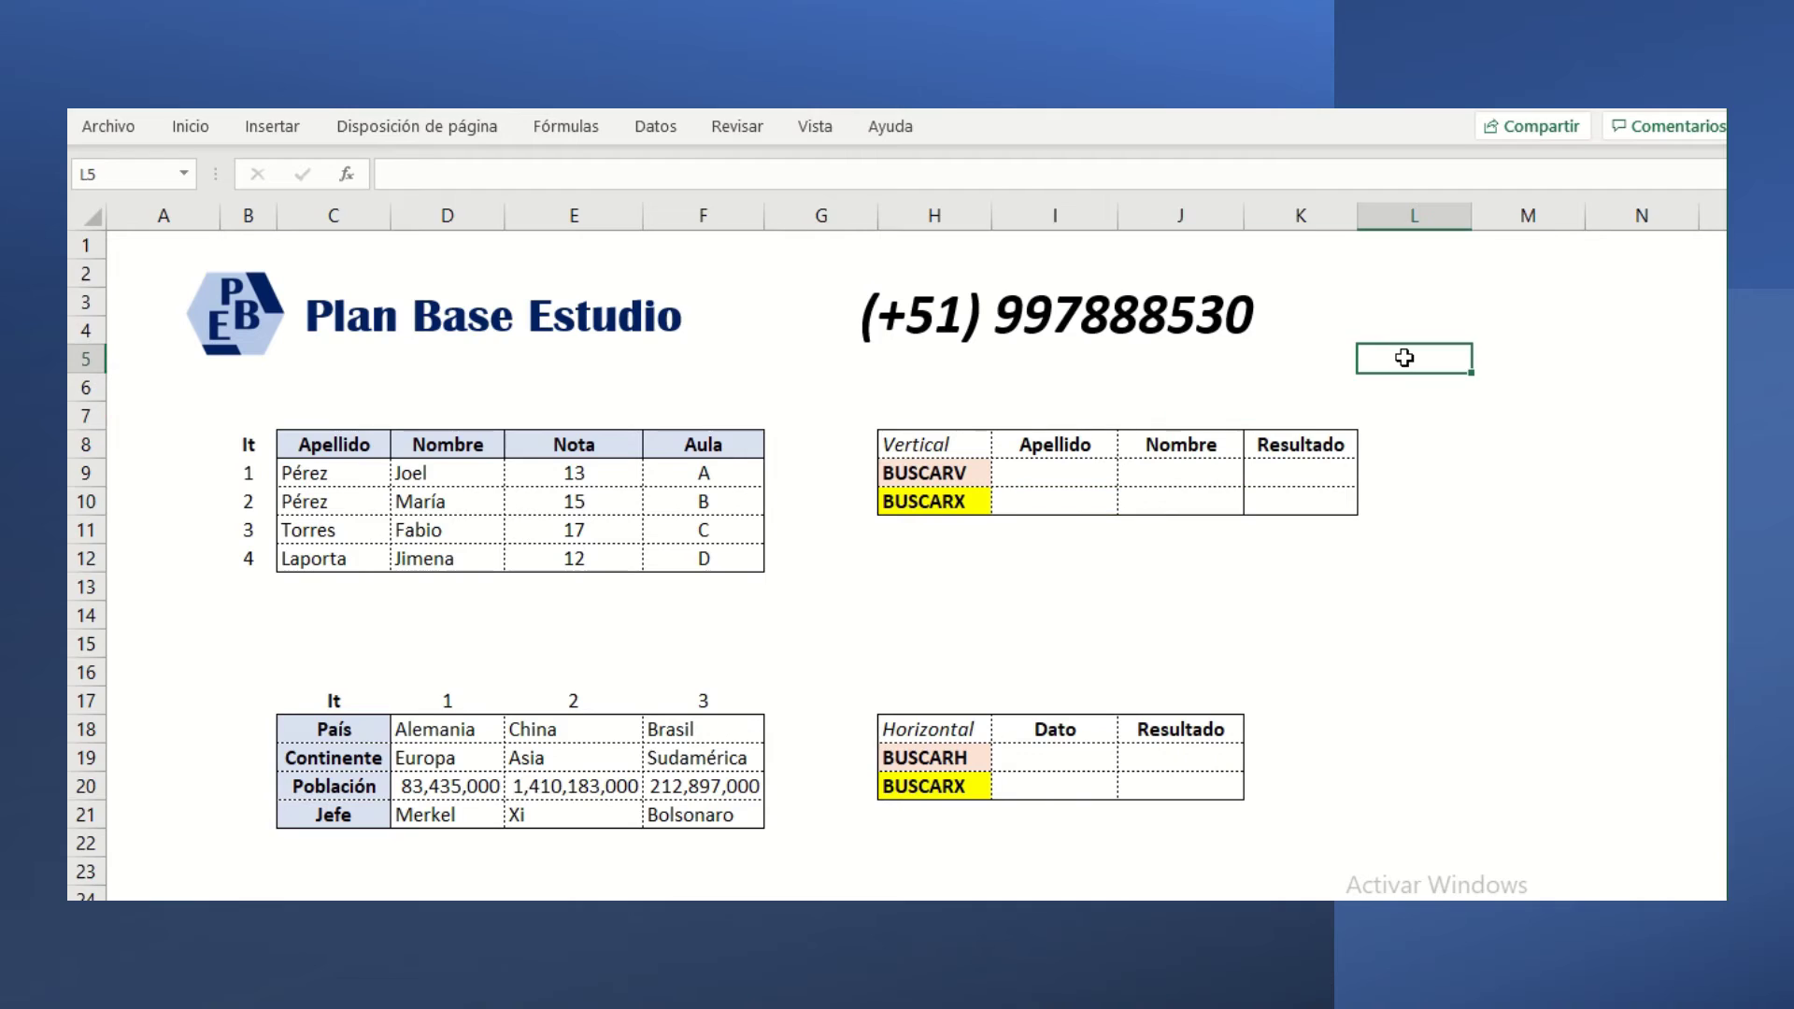
{"action": "left_click", "coordinate": [1095, 383]}
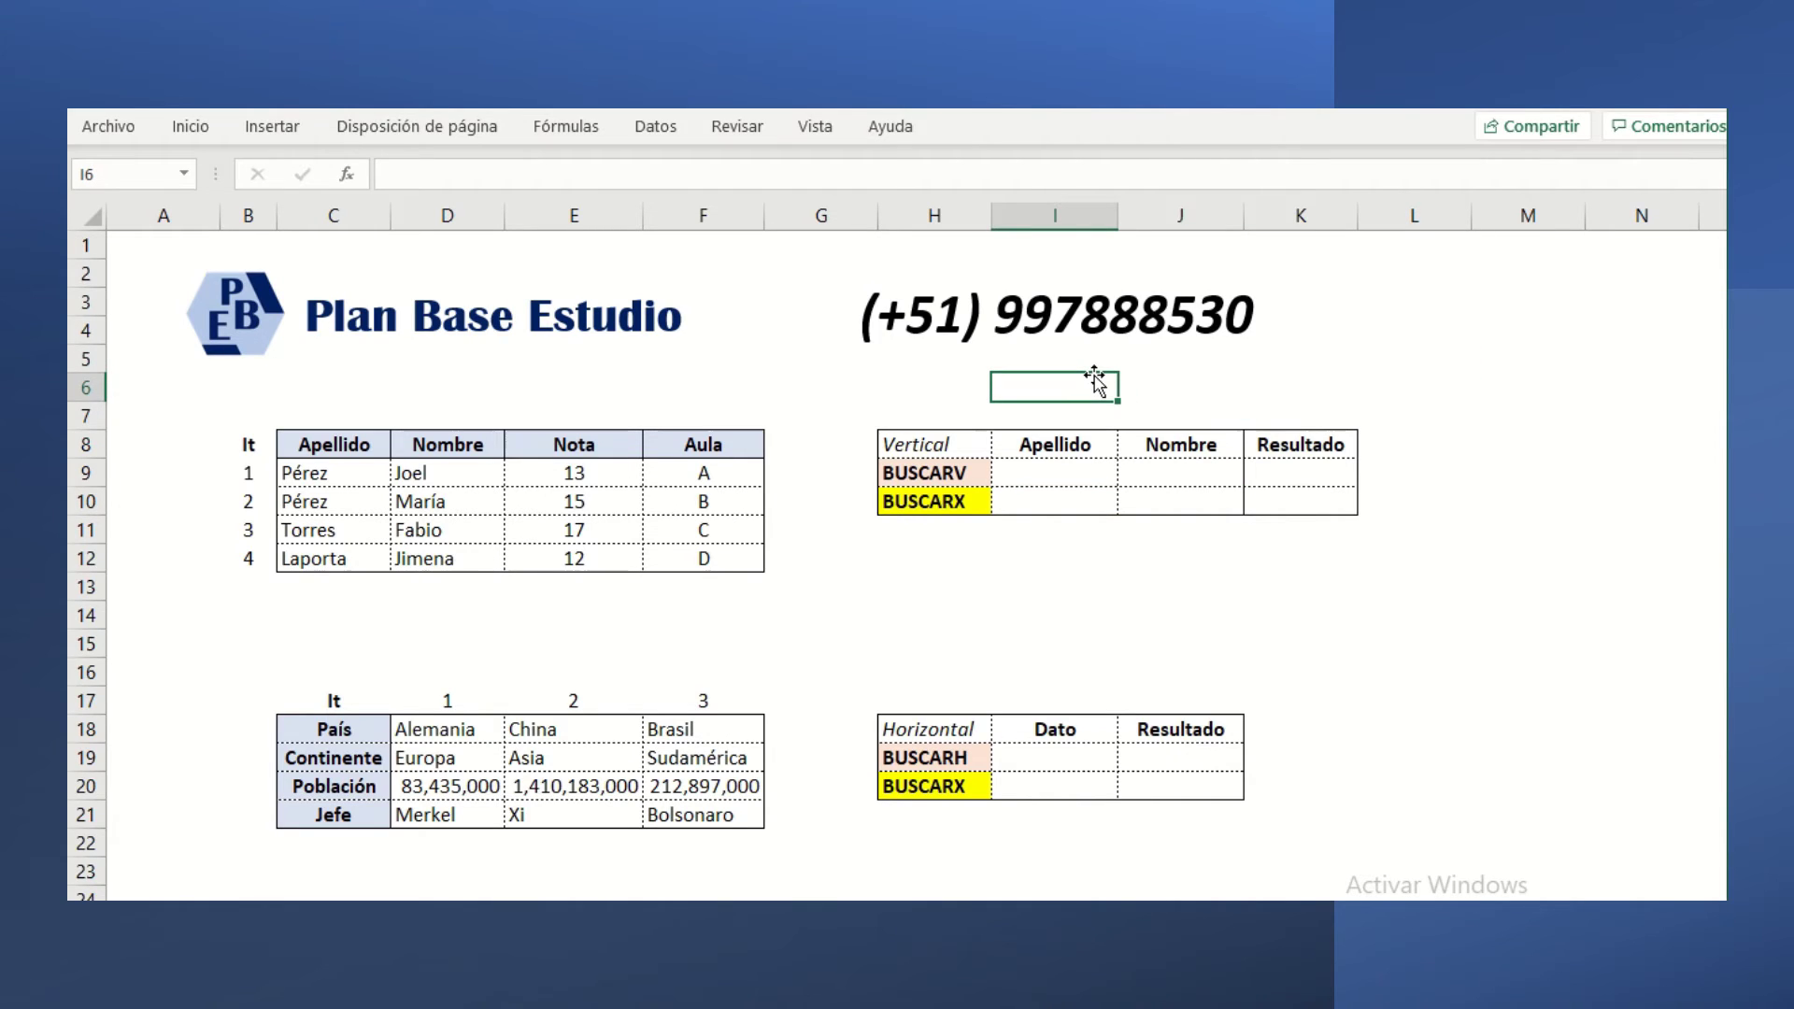
{"action": "left_click", "coordinate": [1064, 508]}
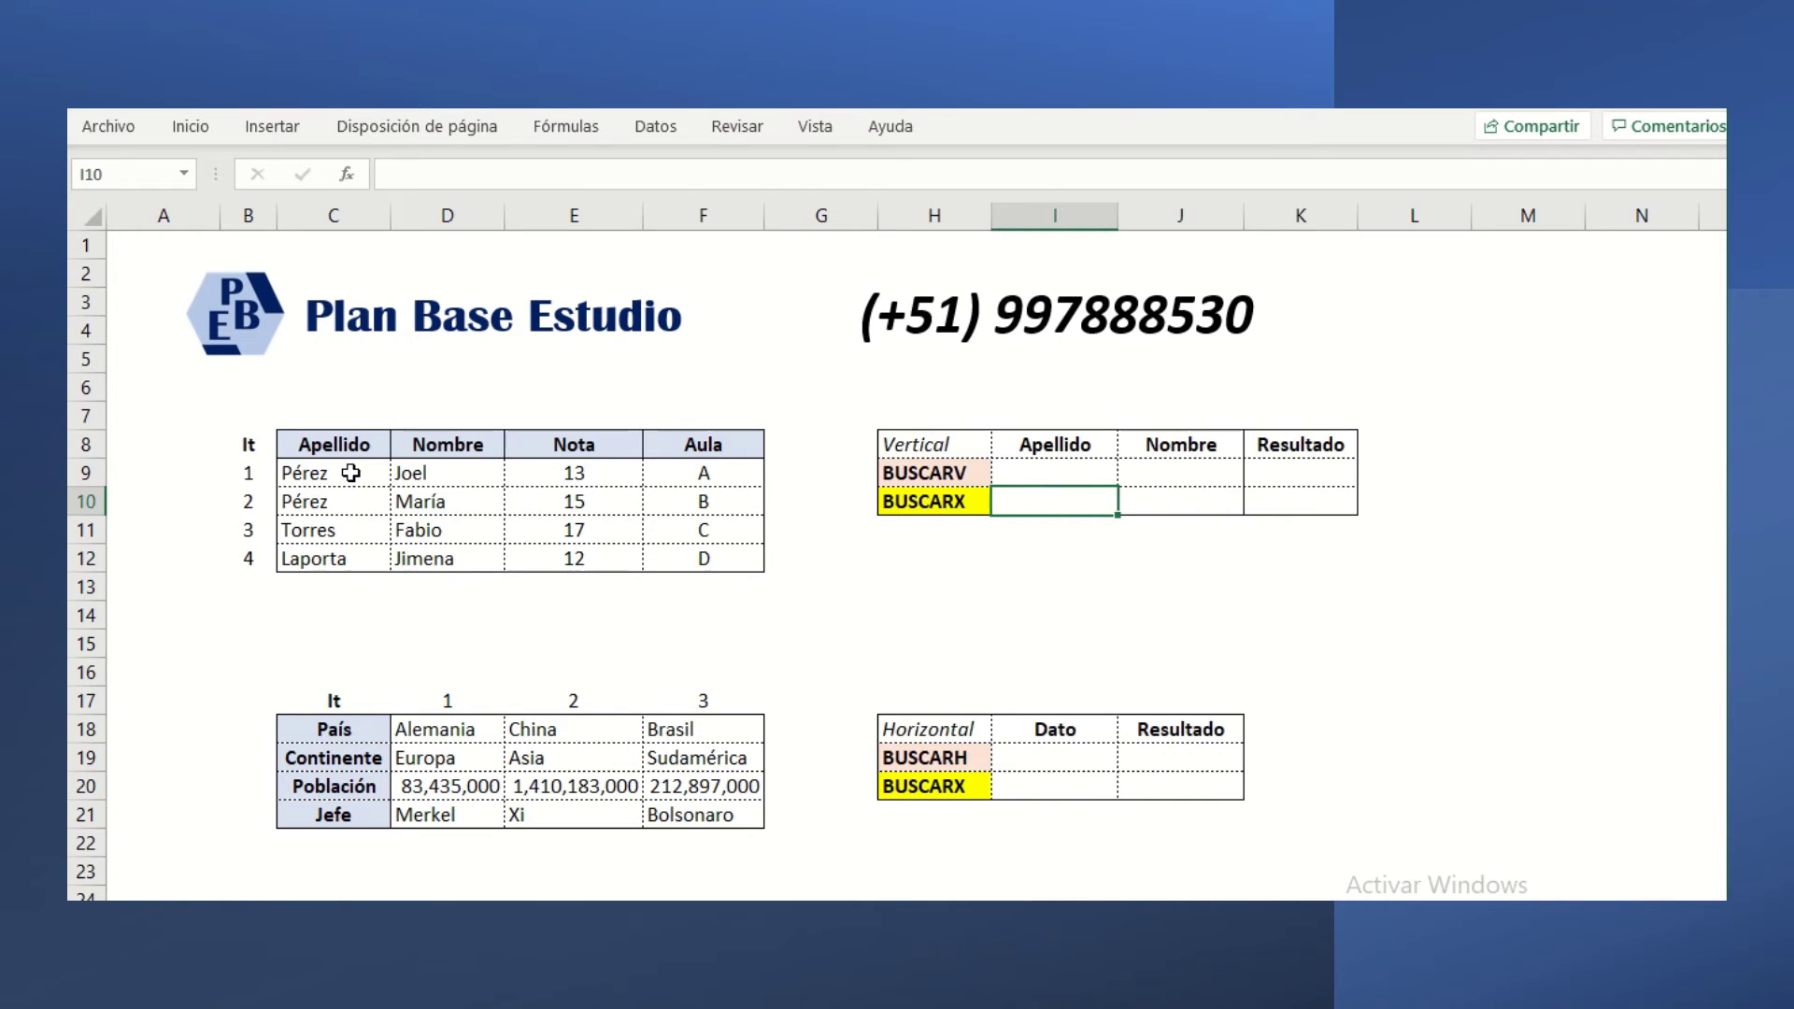
{"action": "left_click_drag", "start_coordinate": [351, 473], "coordinate": [341, 559]}
{"action": "left_click_drag", "start_coordinate": [448, 473], "coordinate": [449, 560]}
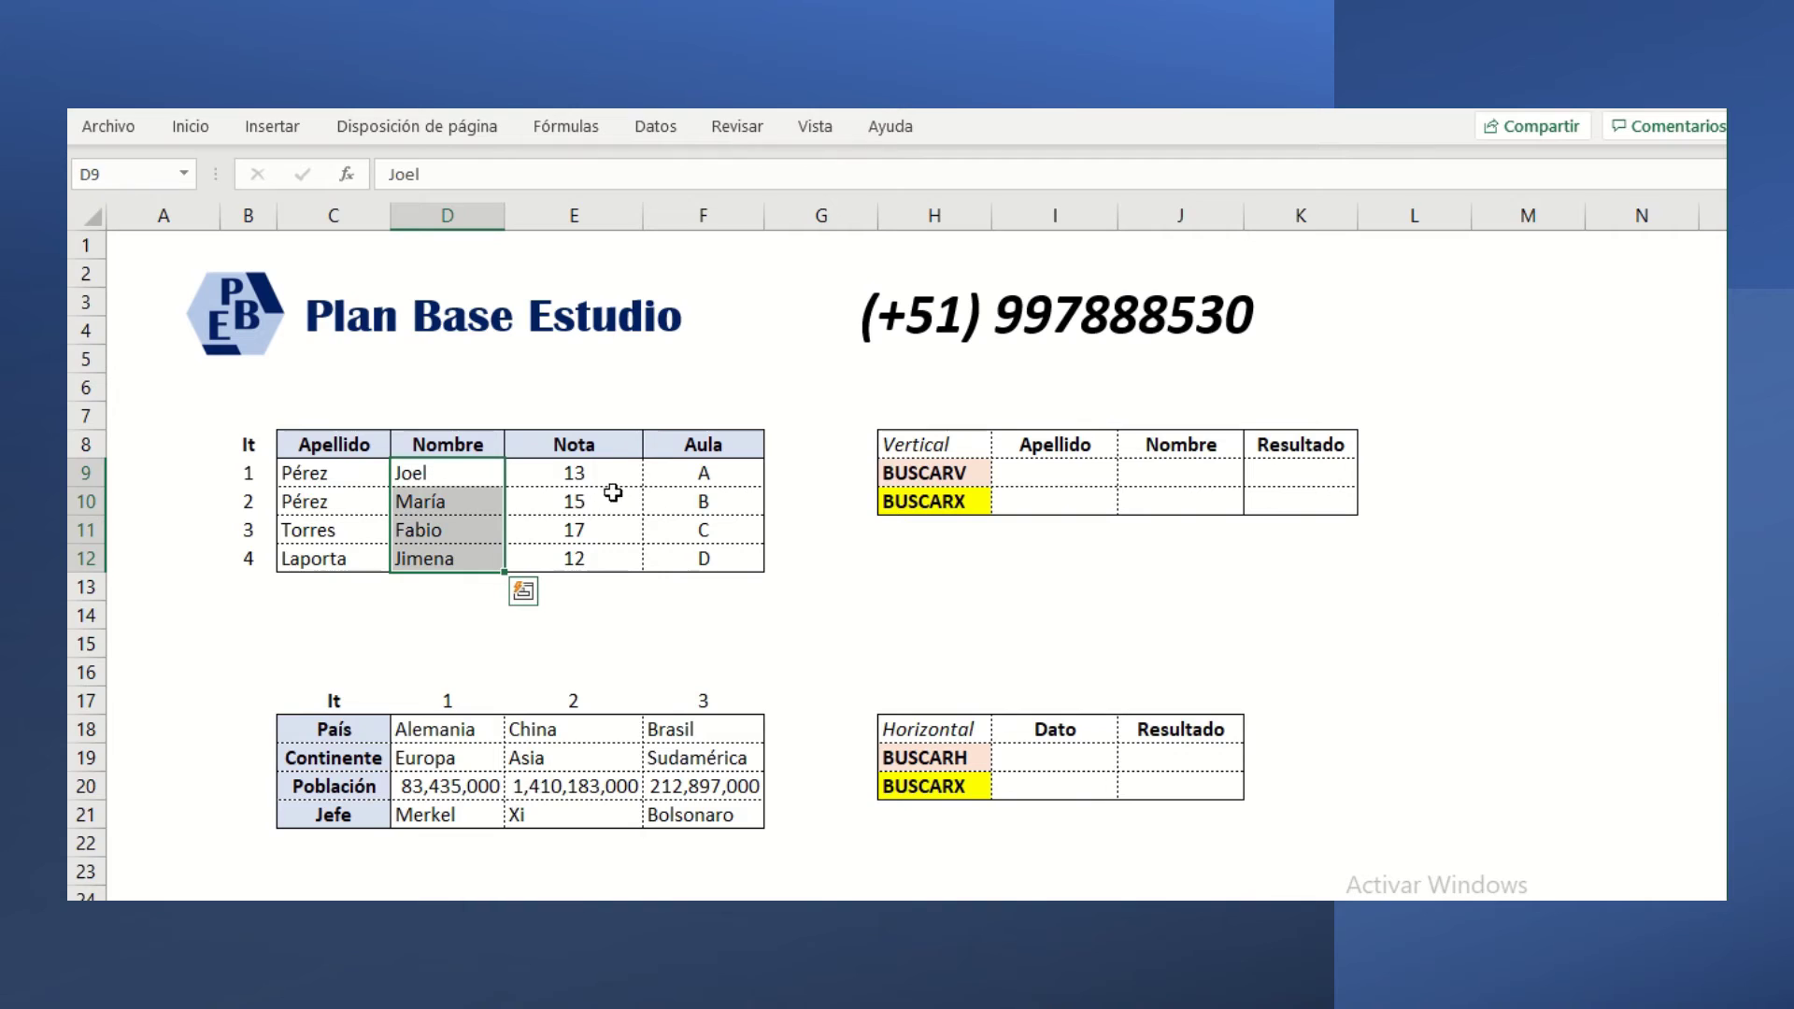
{"action": "left_click_drag", "start_coordinate": [373, 474], "coordinate": [454, 472]}
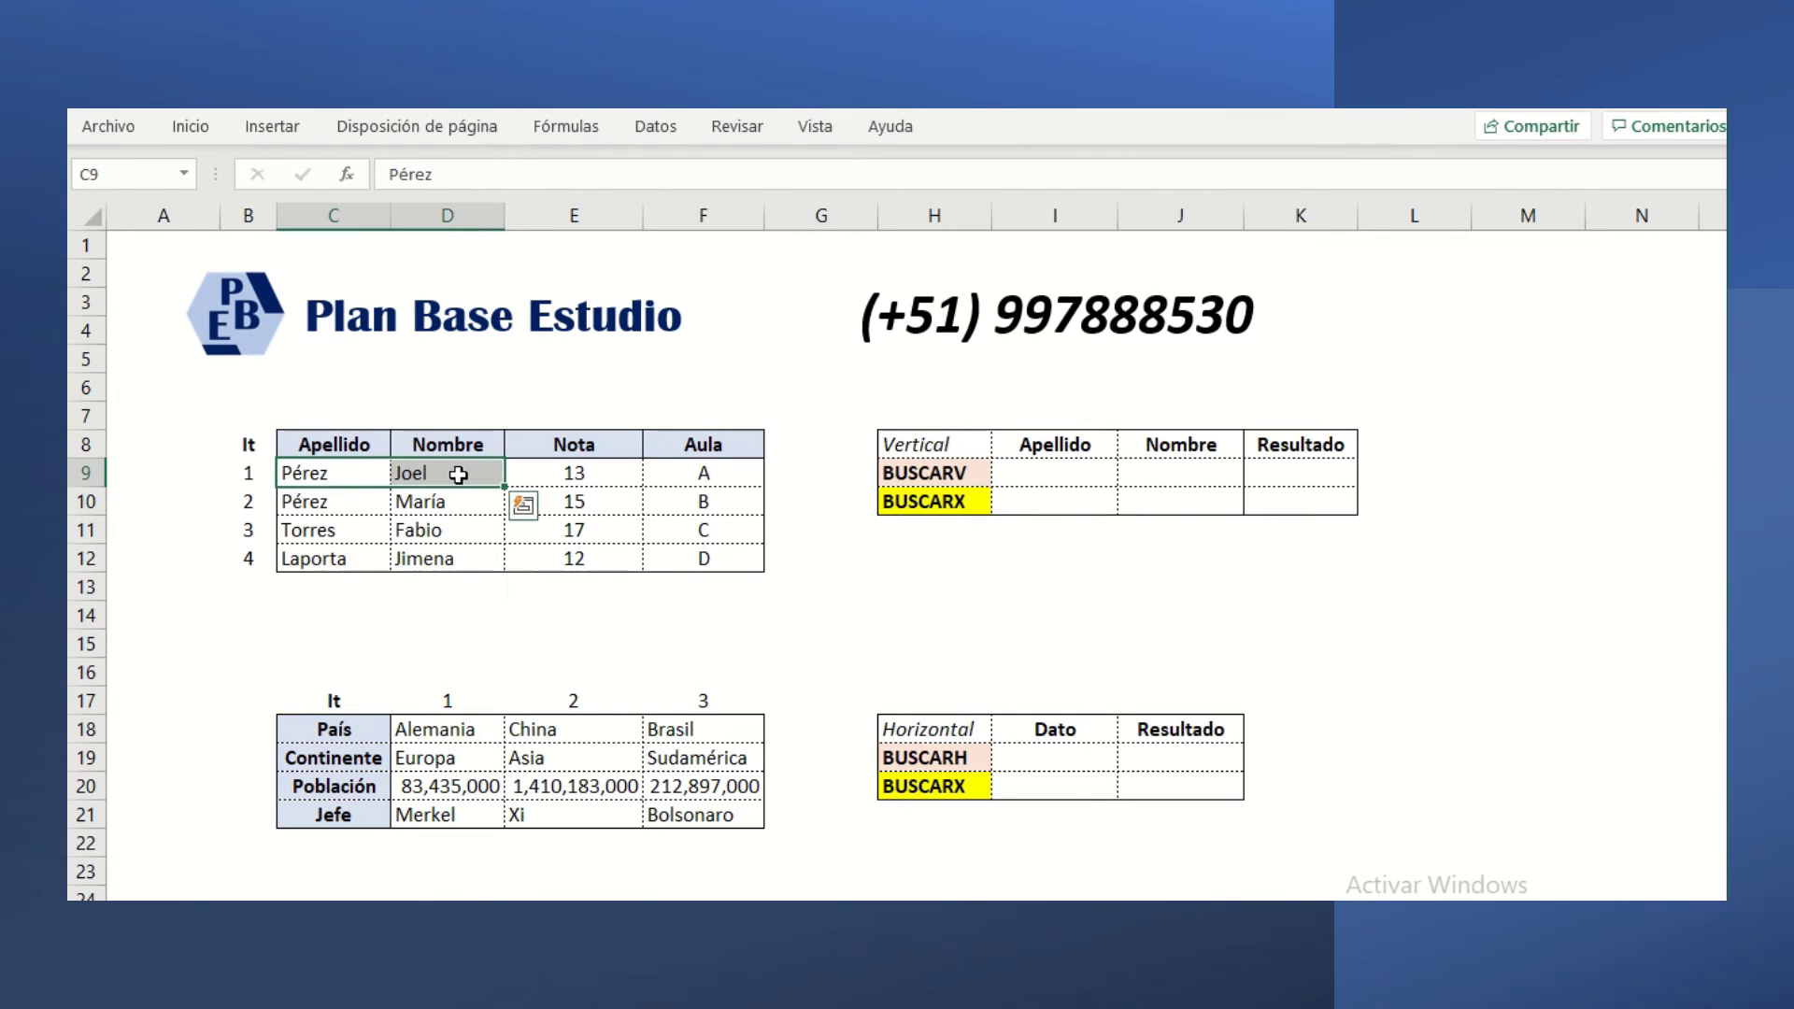
{"action": "left_click", "coordinate": [609, 472]}
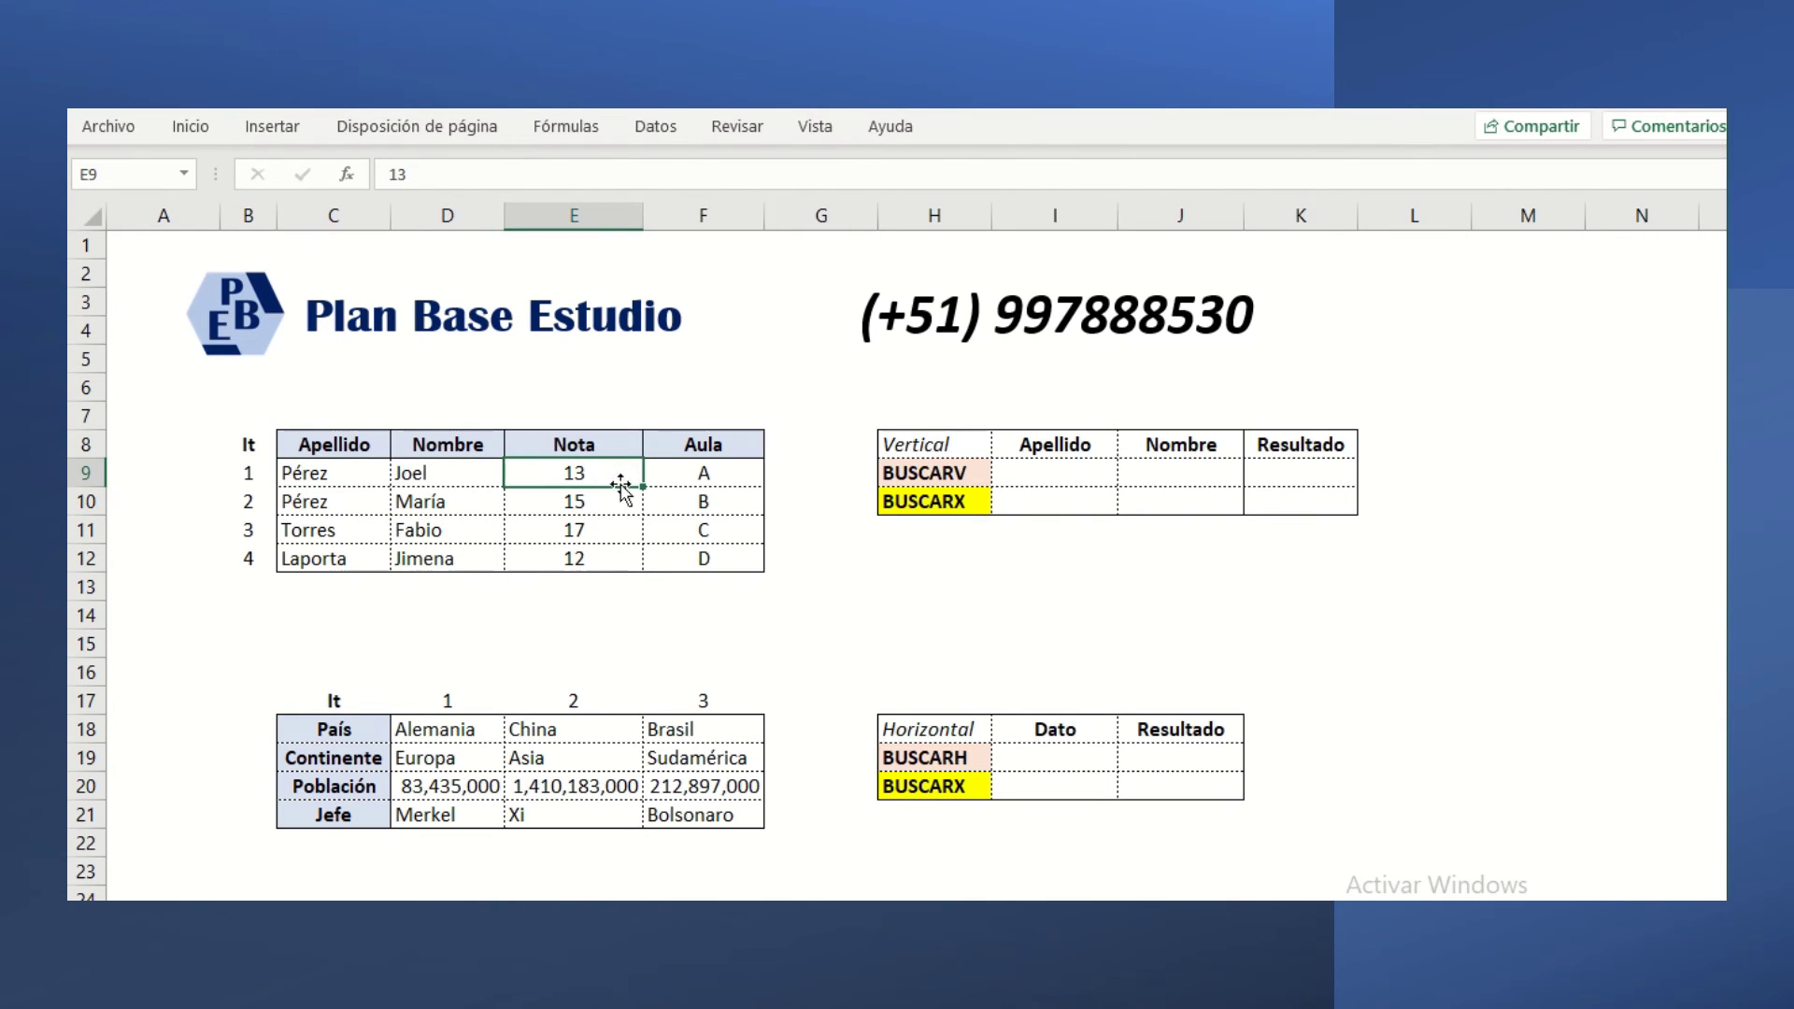
- Enter the surname from C10 in I10 and the first name from D10 in J10 as the BUSCARX criteria
{"action": "left_click", "coordinate": [1082, 502]}
{"action": "type", "text": "Pérez"}
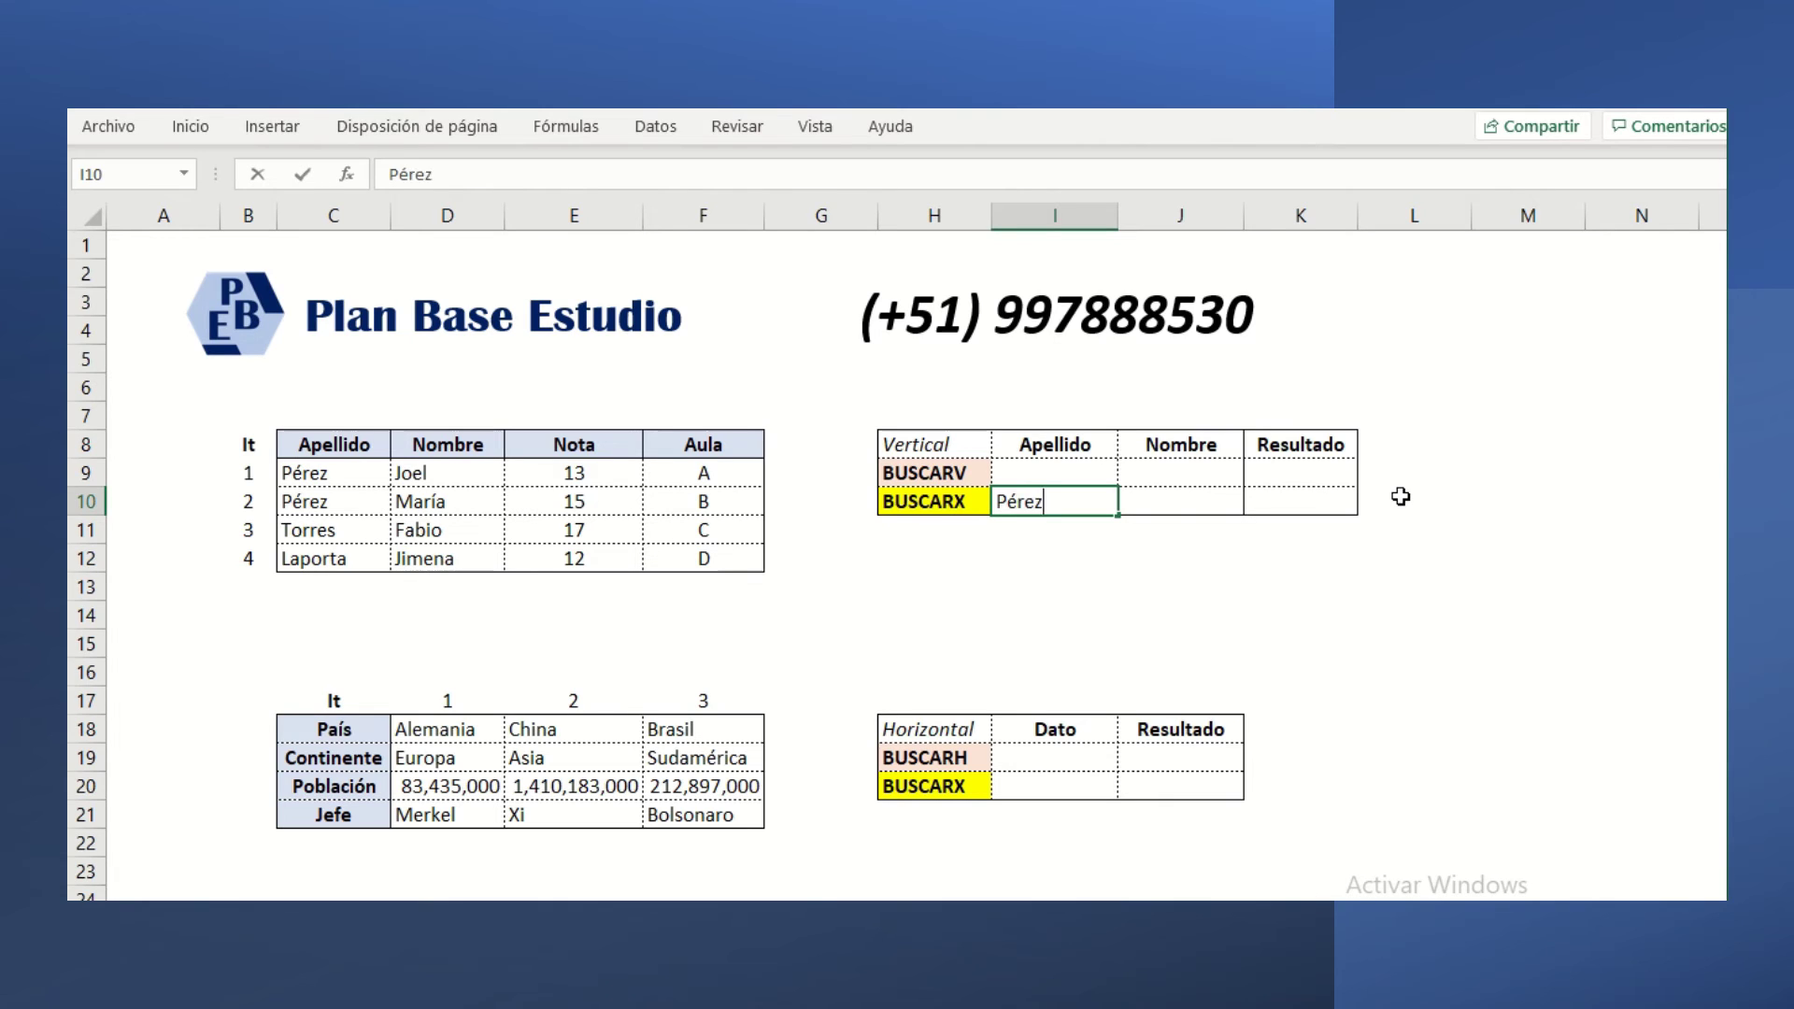
{"action": "key", "text": "Return"}
{"action": "key", "text": "Left"}
{"action": "key", "text": "Up"}
{"action": "key", "text": "Up"}
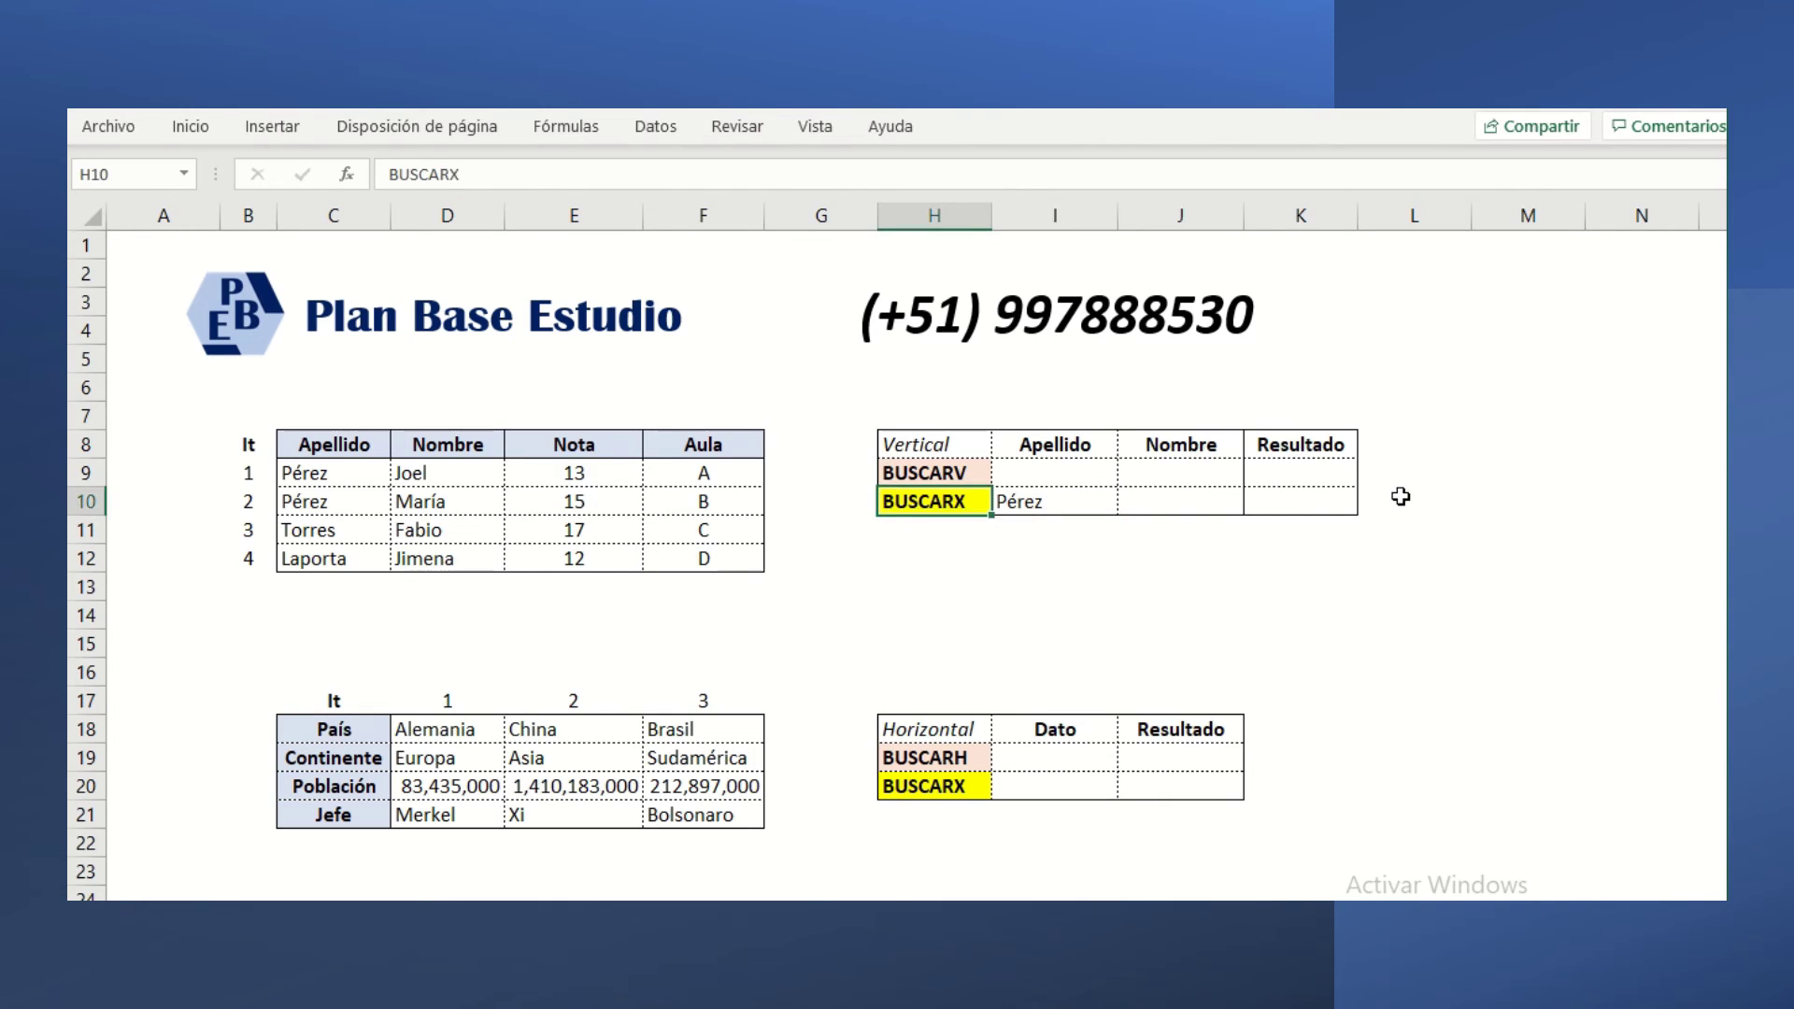
{"action": "key", "text": "Right"}
{"action": "key", "text": "Right"}
{"action": "key", "text": "Down"}
{"action": "type", "text": "María"}
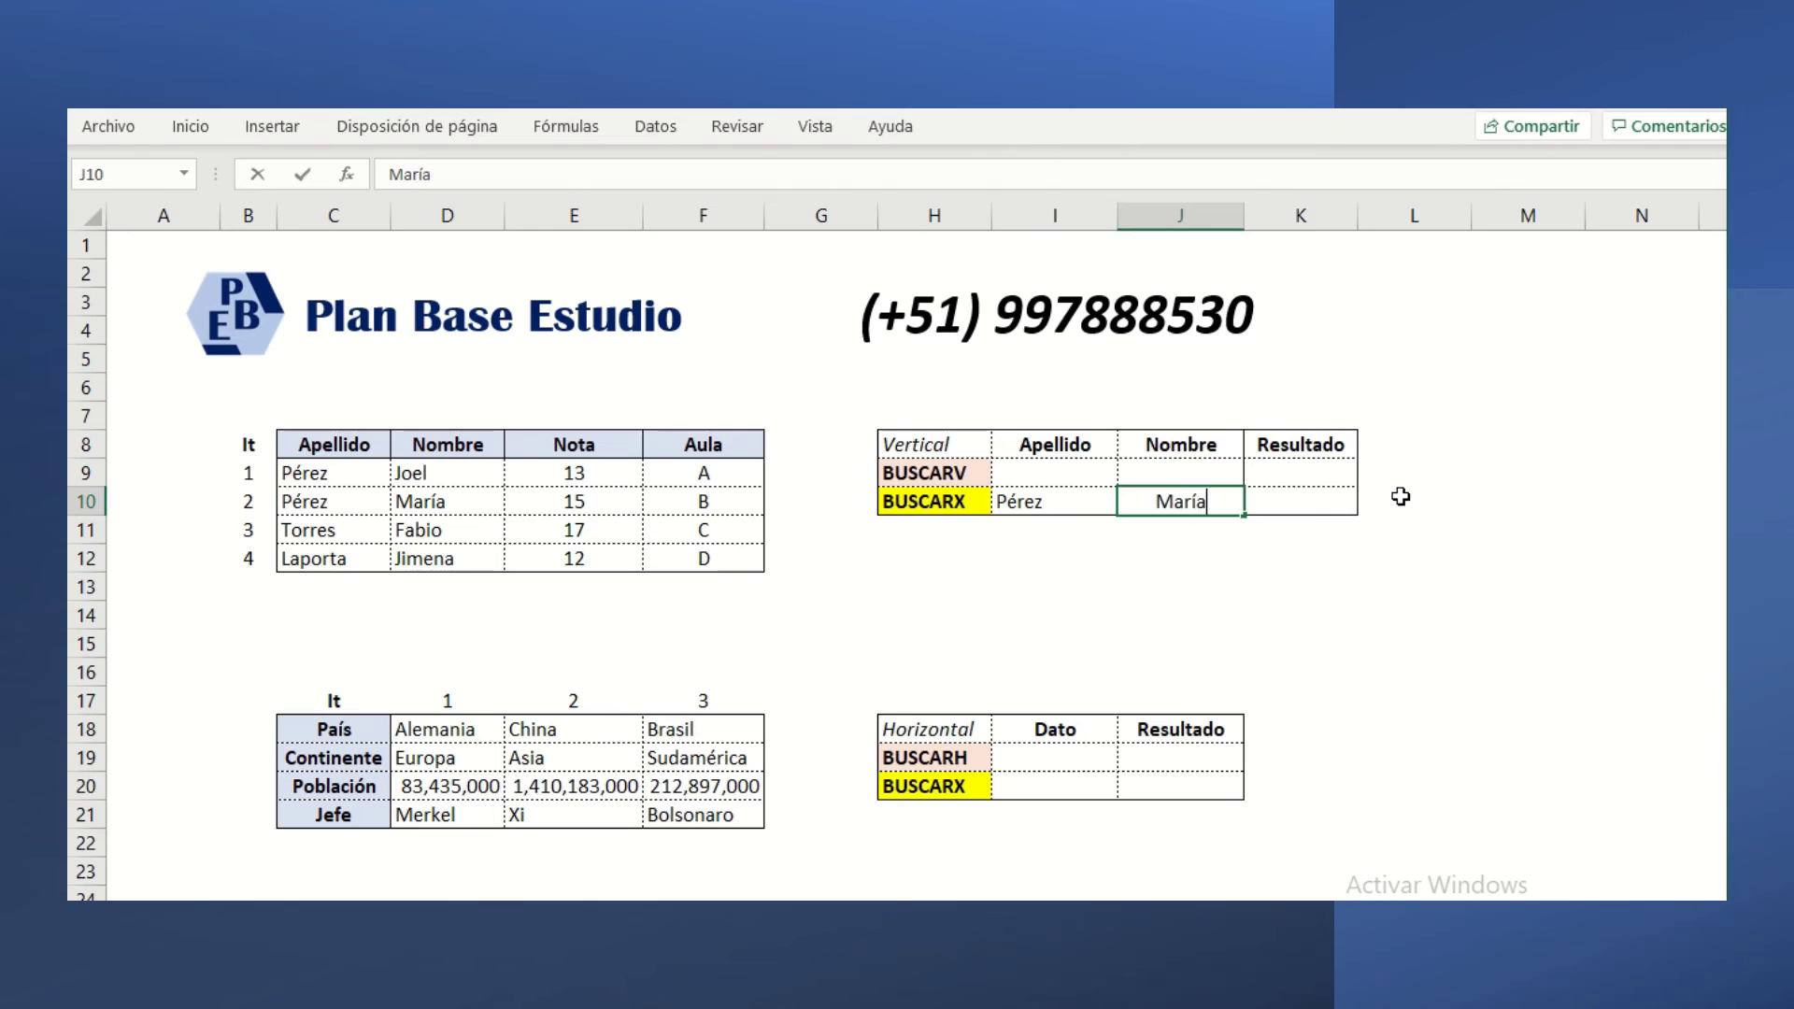
{"action": "key", "text": "Return"}
- Start a BUSCARX formula in K10 with I10&J10 as the combined lookup value
{"action": "key", "text": "Up"}
{"action": "key", "text": "Right"}
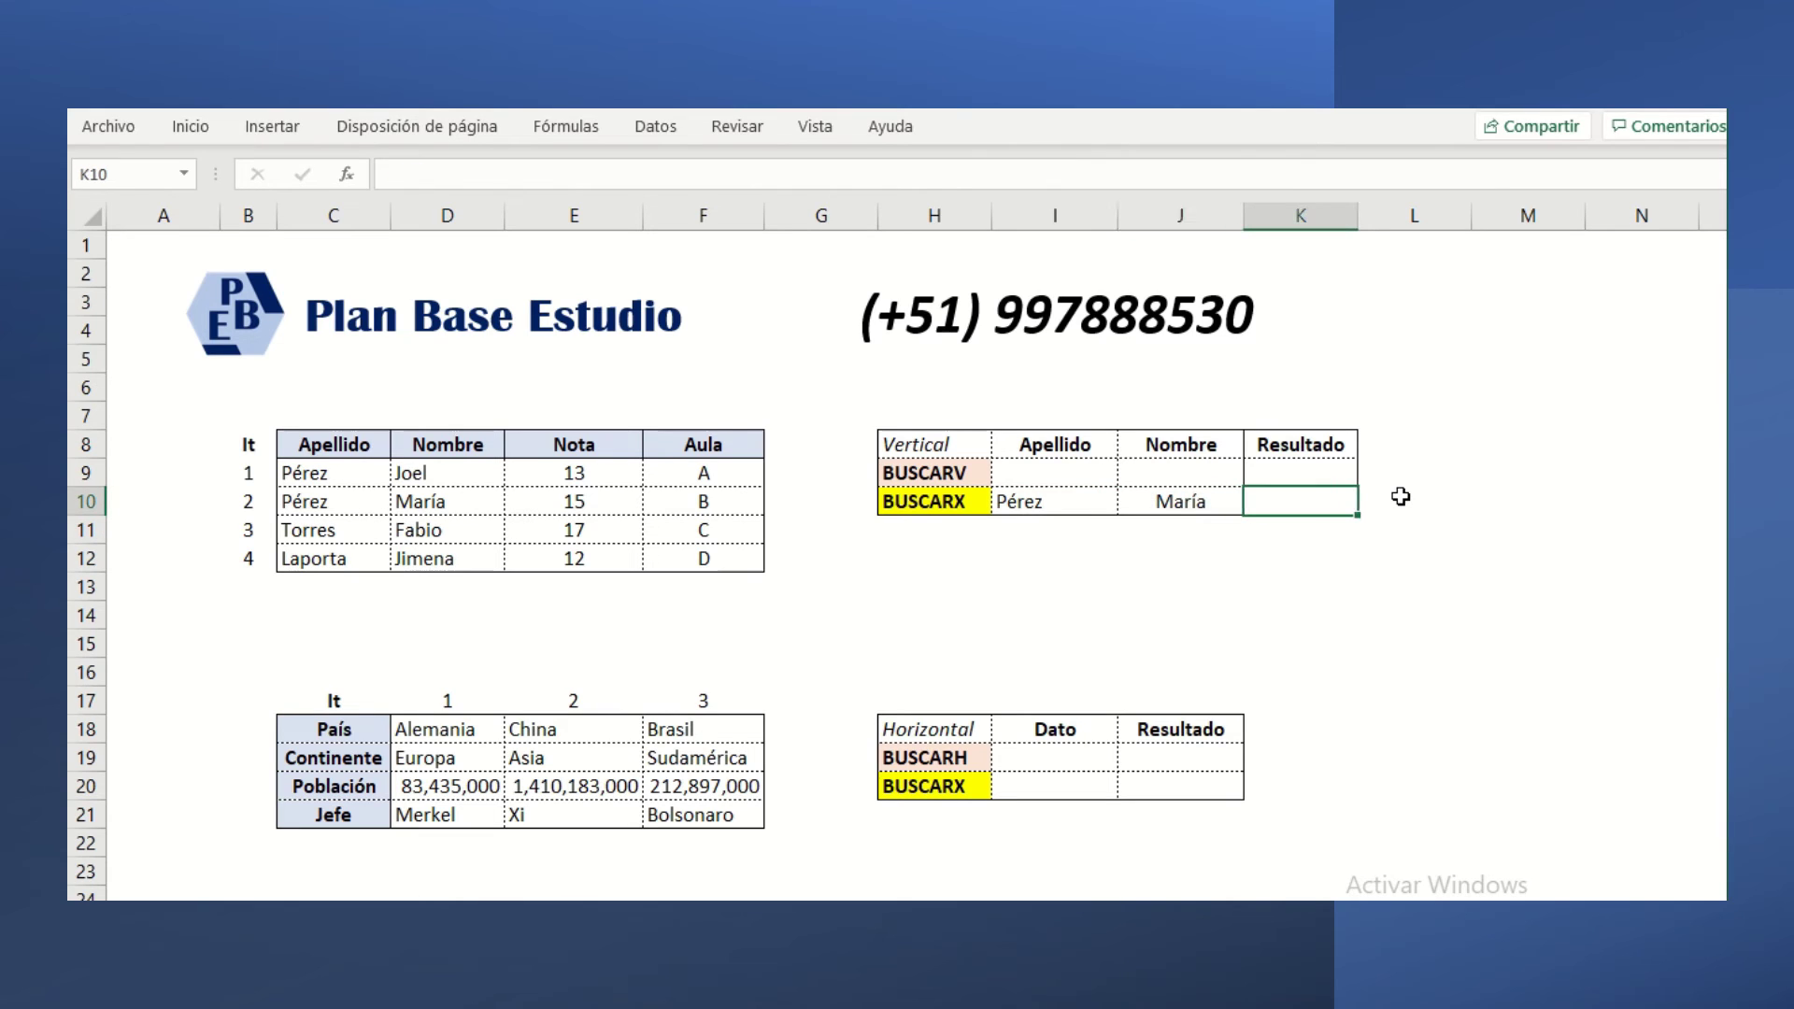
{"action": "type", "text": "=buscarx"}
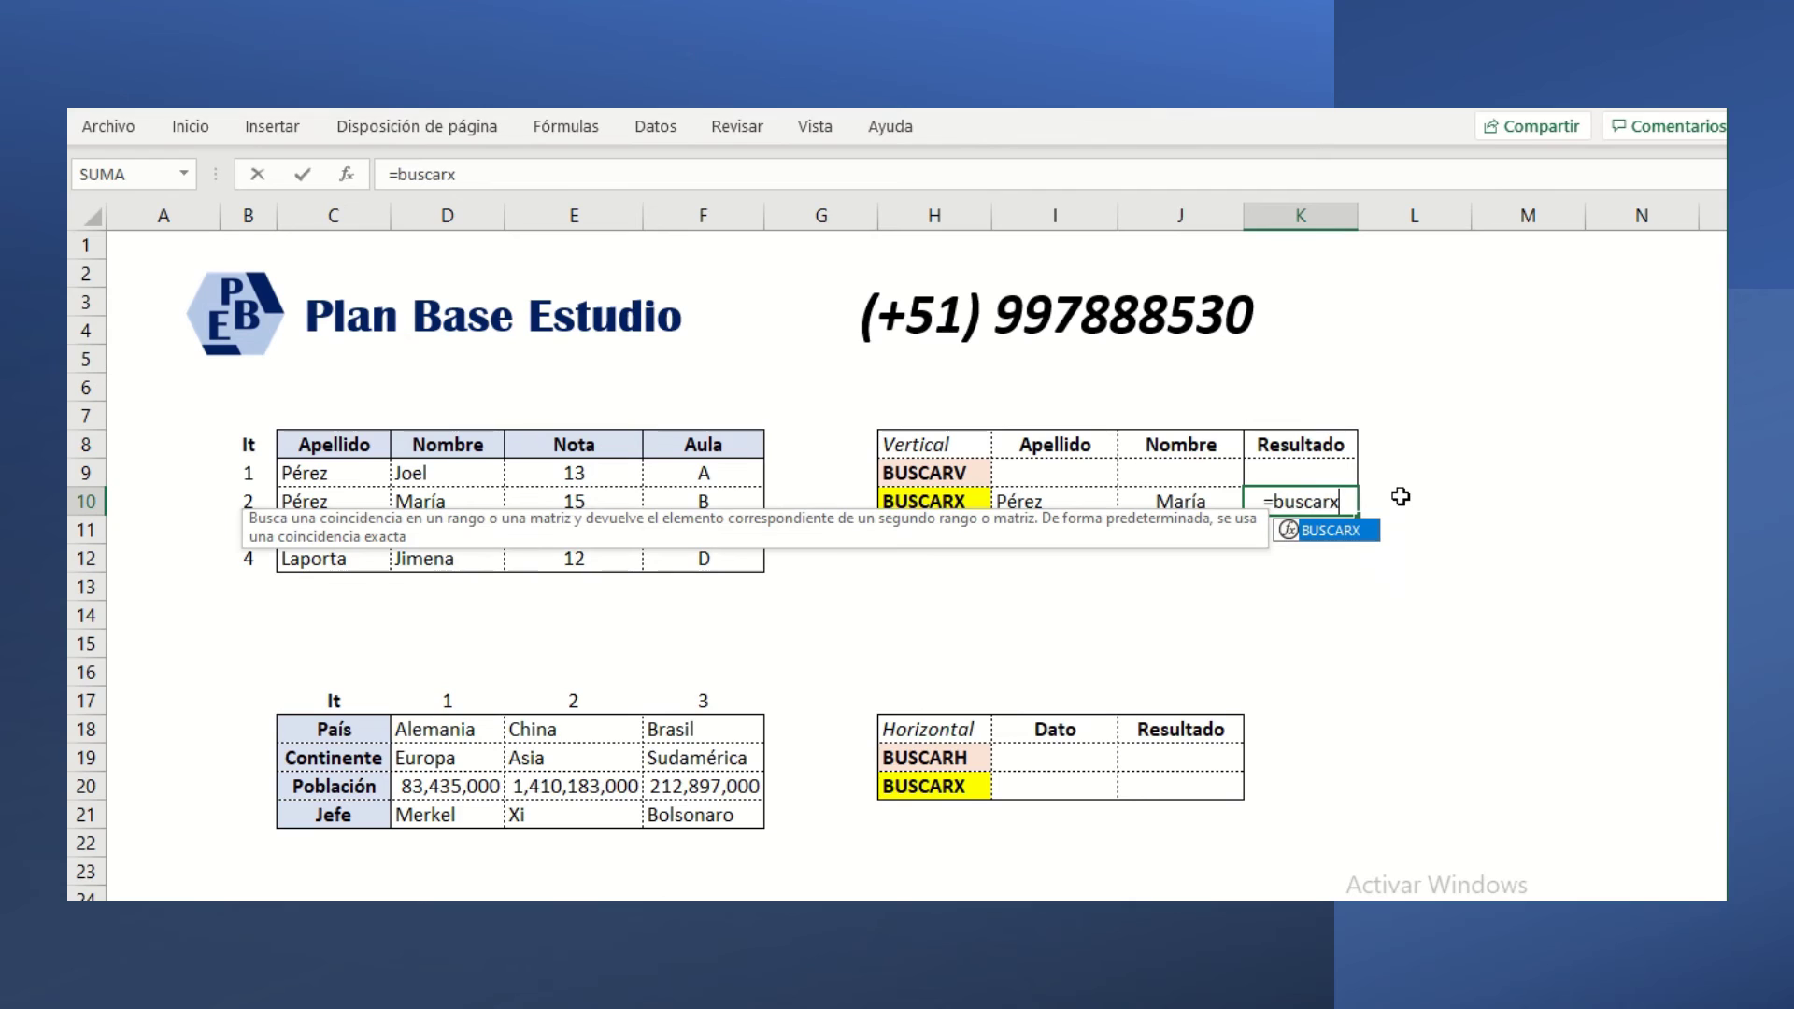
{"action": "type", "text": "("}
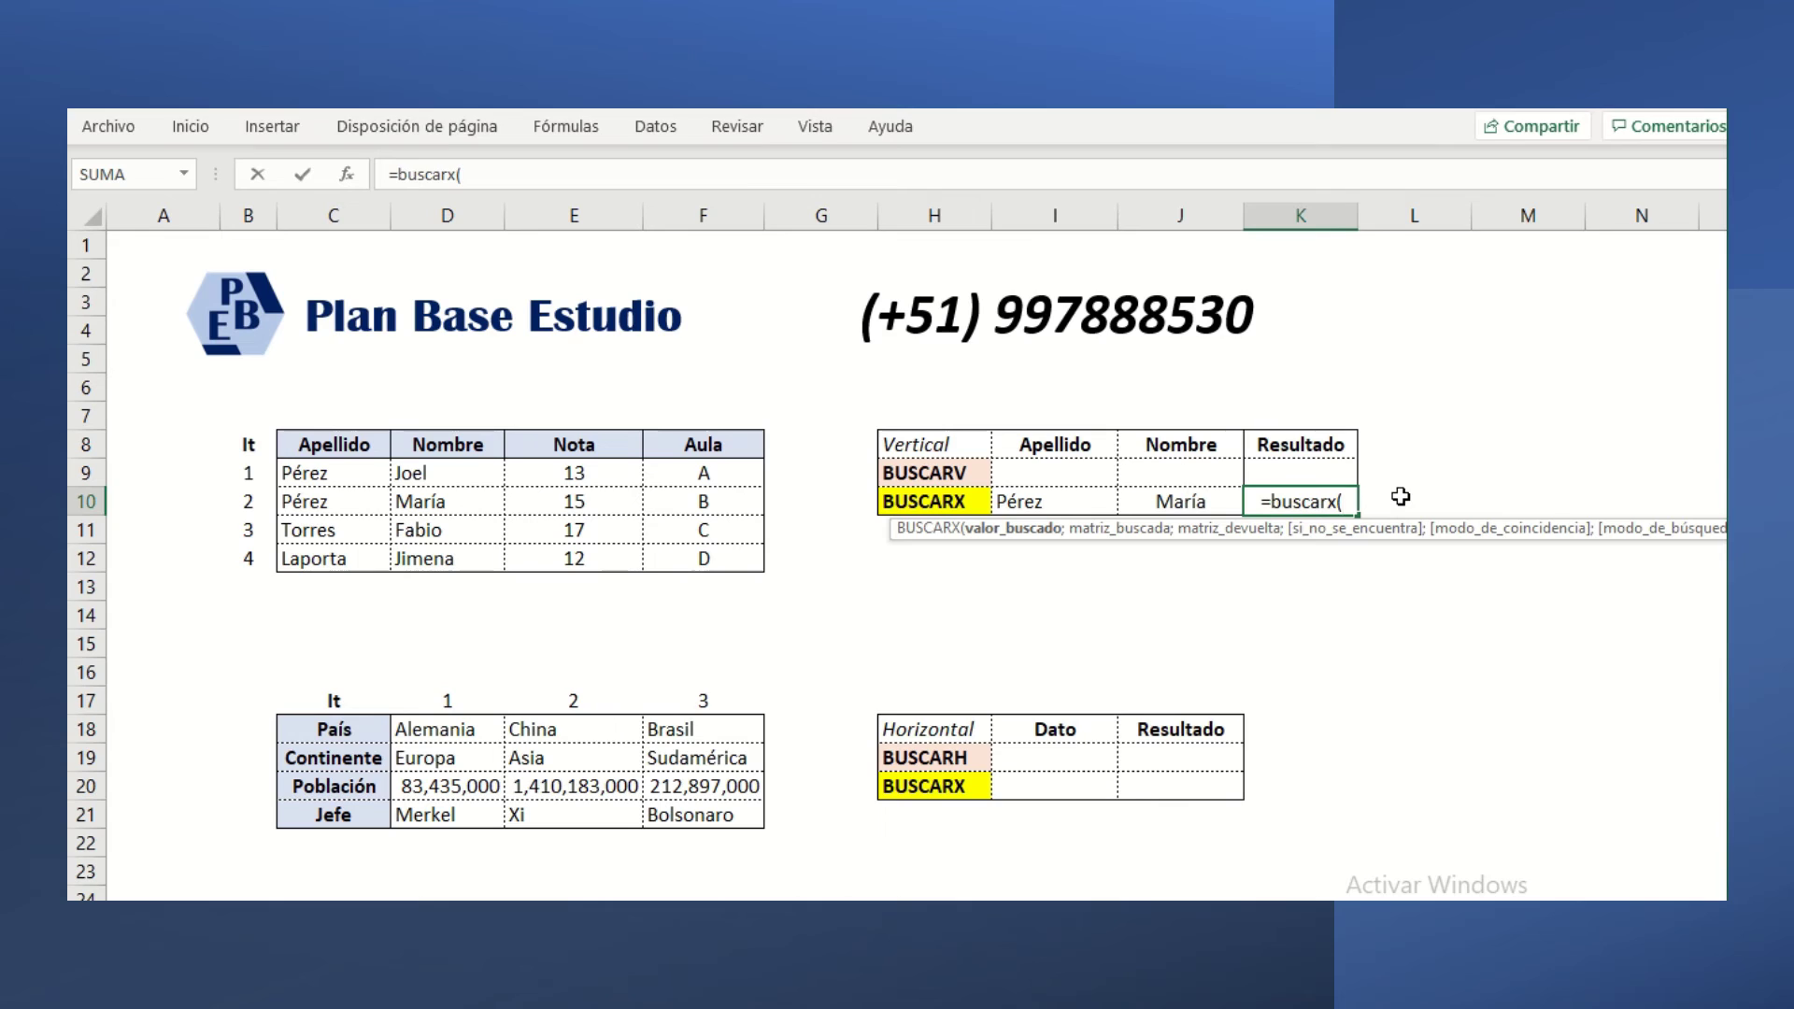
{"action": "left_click", "coordinate": [1048, 499]}
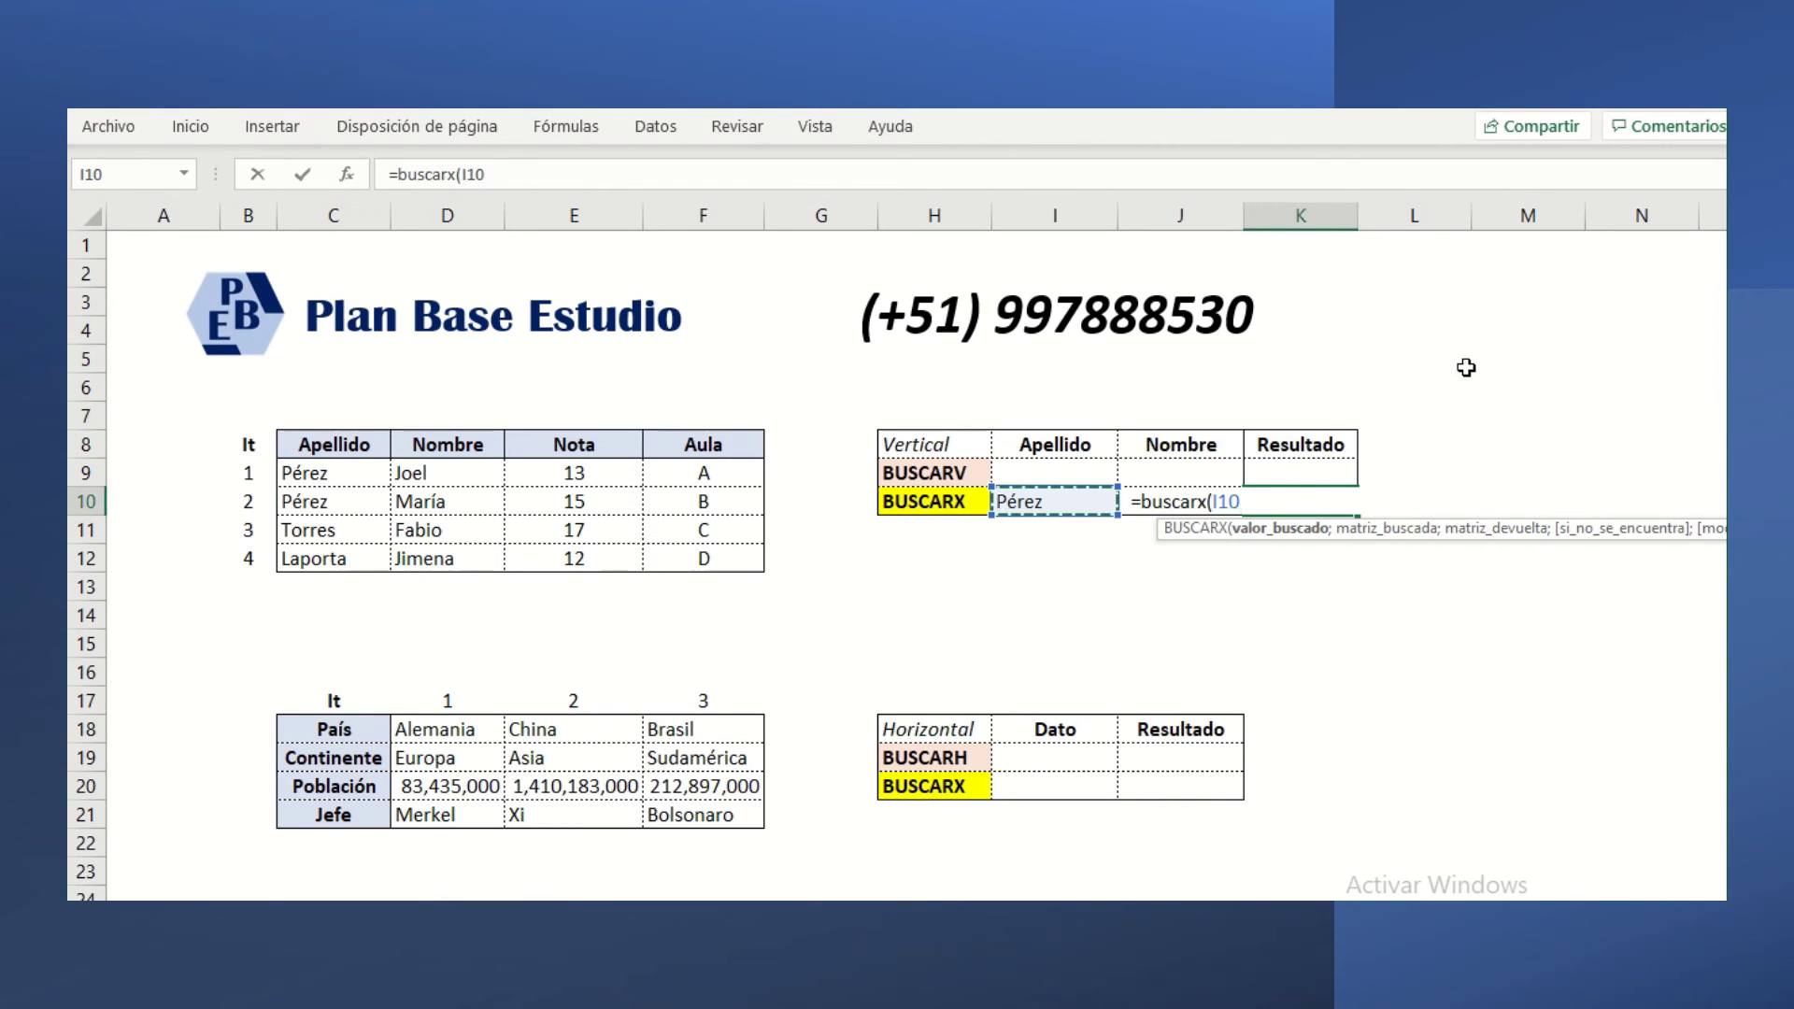
{"action": "type", "text": "&"}
{"action": "left_click", "coordinate": [1206, 406]}
{"action": "key", "text": "Down"}
{"action": "key", "text": "Down"}
{"action": "key", "text": "Down"}
{"action": "type", "text": ";"}
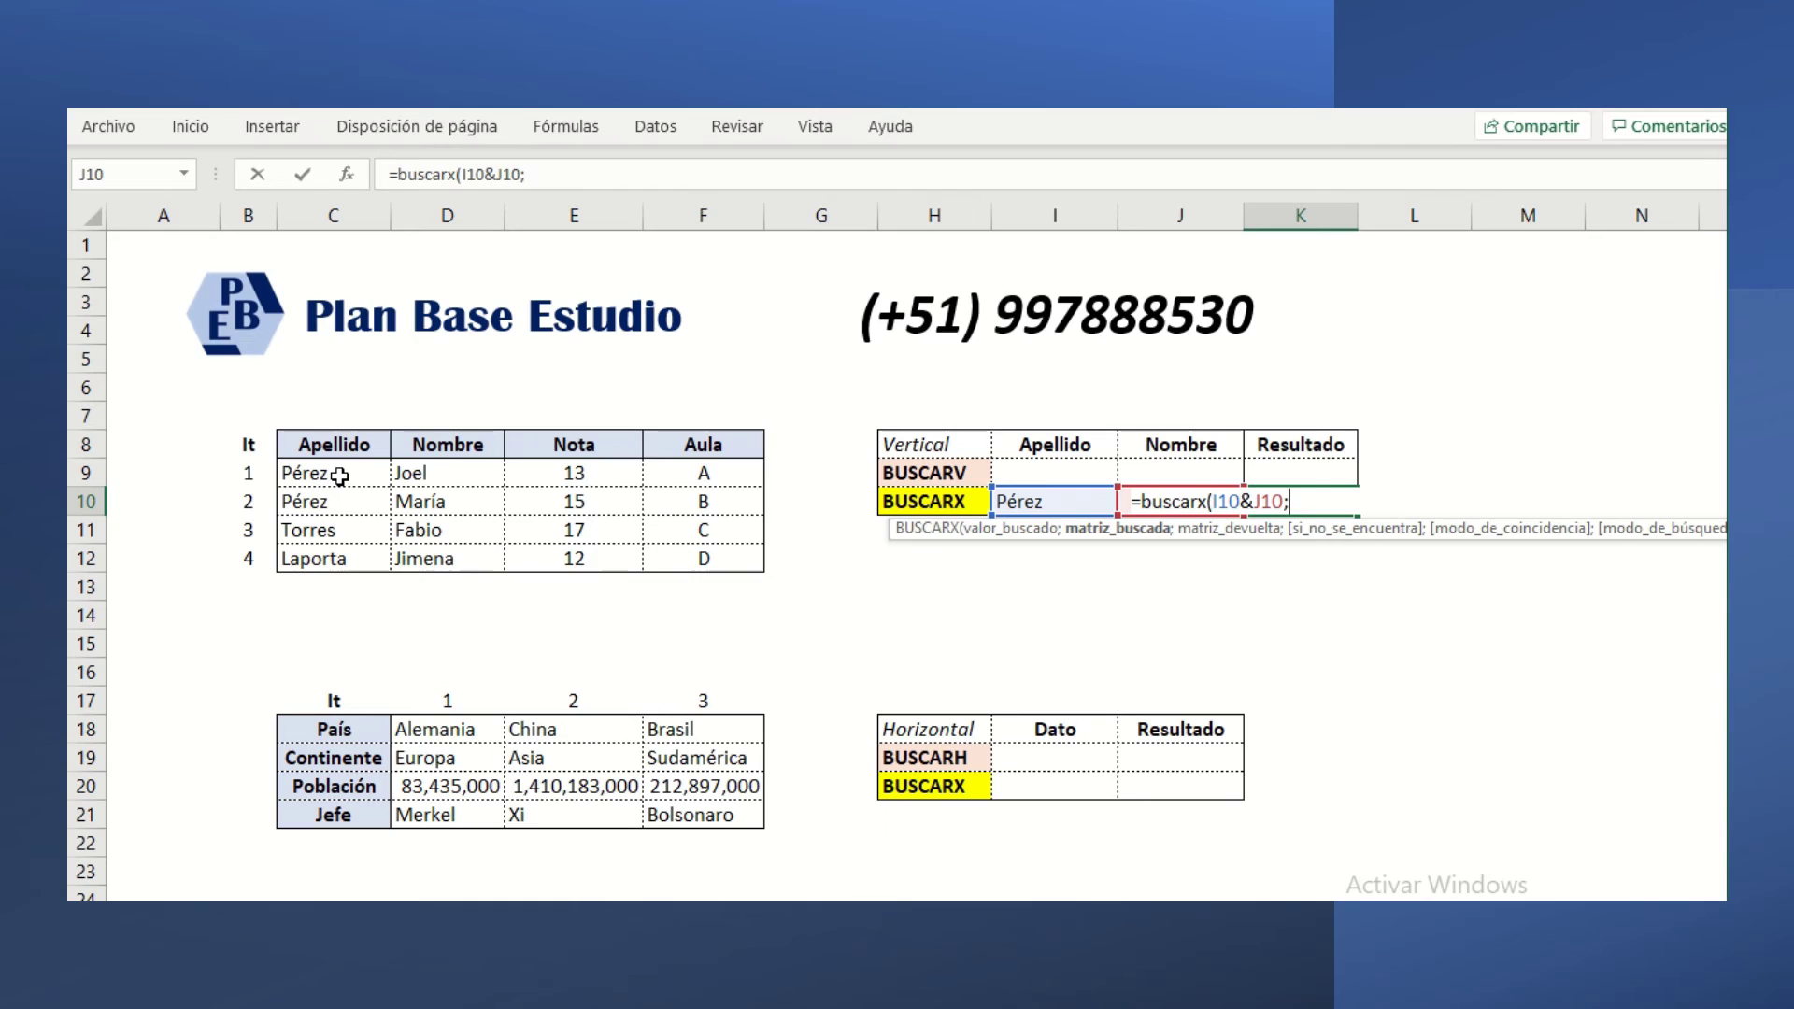
- Complete the BUSCARX formula in K10 with C9:C12&D9:D12 as the lookup array and E9:E12 as the return array
{"action": "left_click_drag", "start_coordinate": [339, 477], "coordinate": [347, 564]}
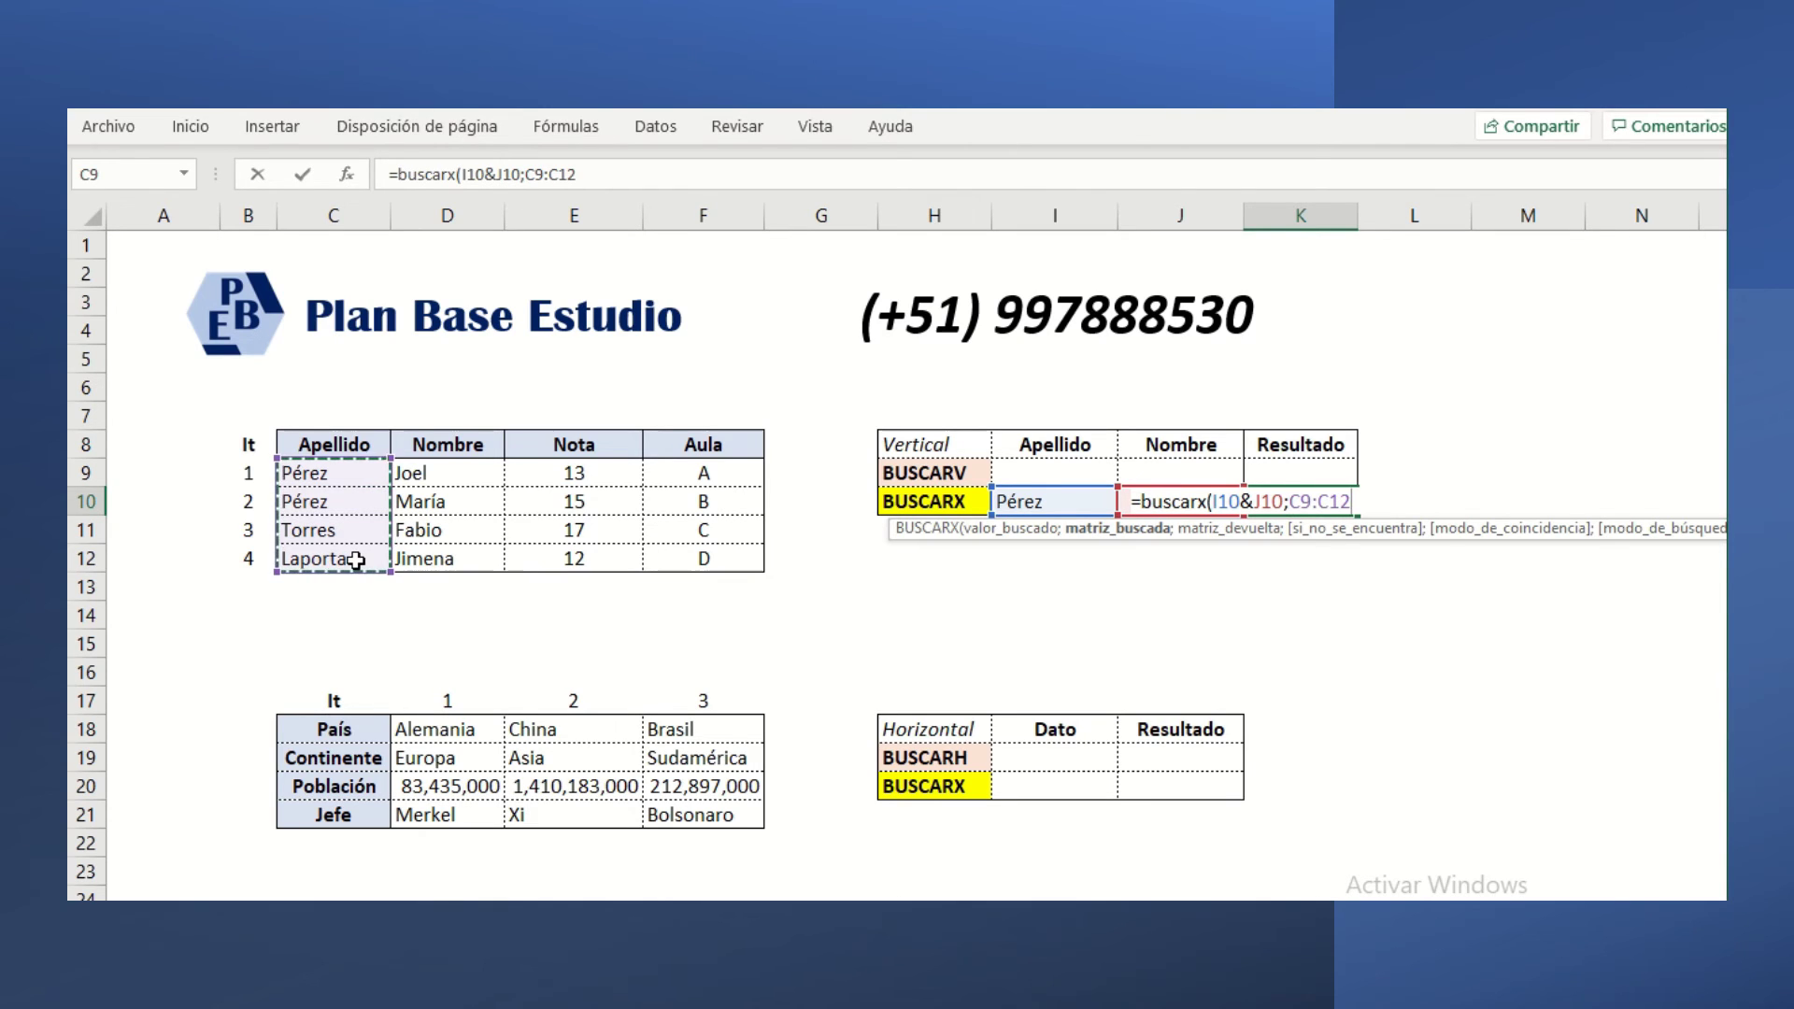
{"action": "type", "text": "&"}
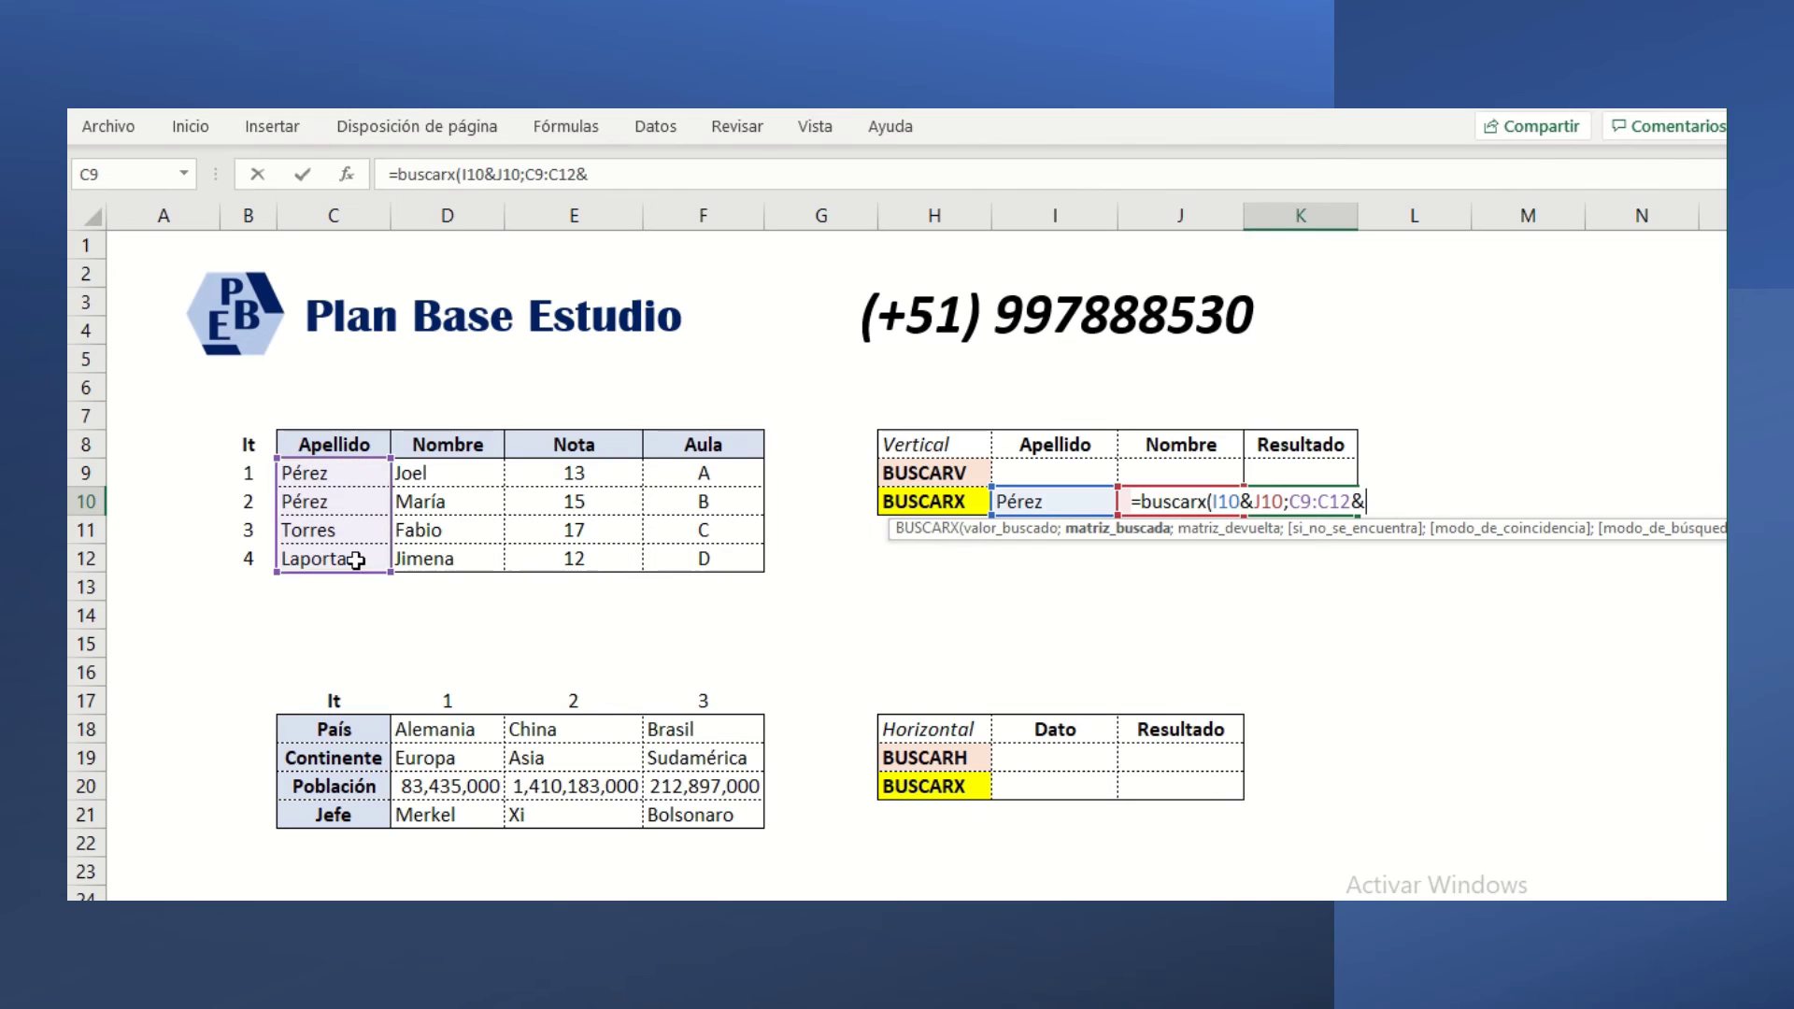
{"action": "left_click_drag", "start_coordinate": [444, 474], "coordinate": [439, 559]}
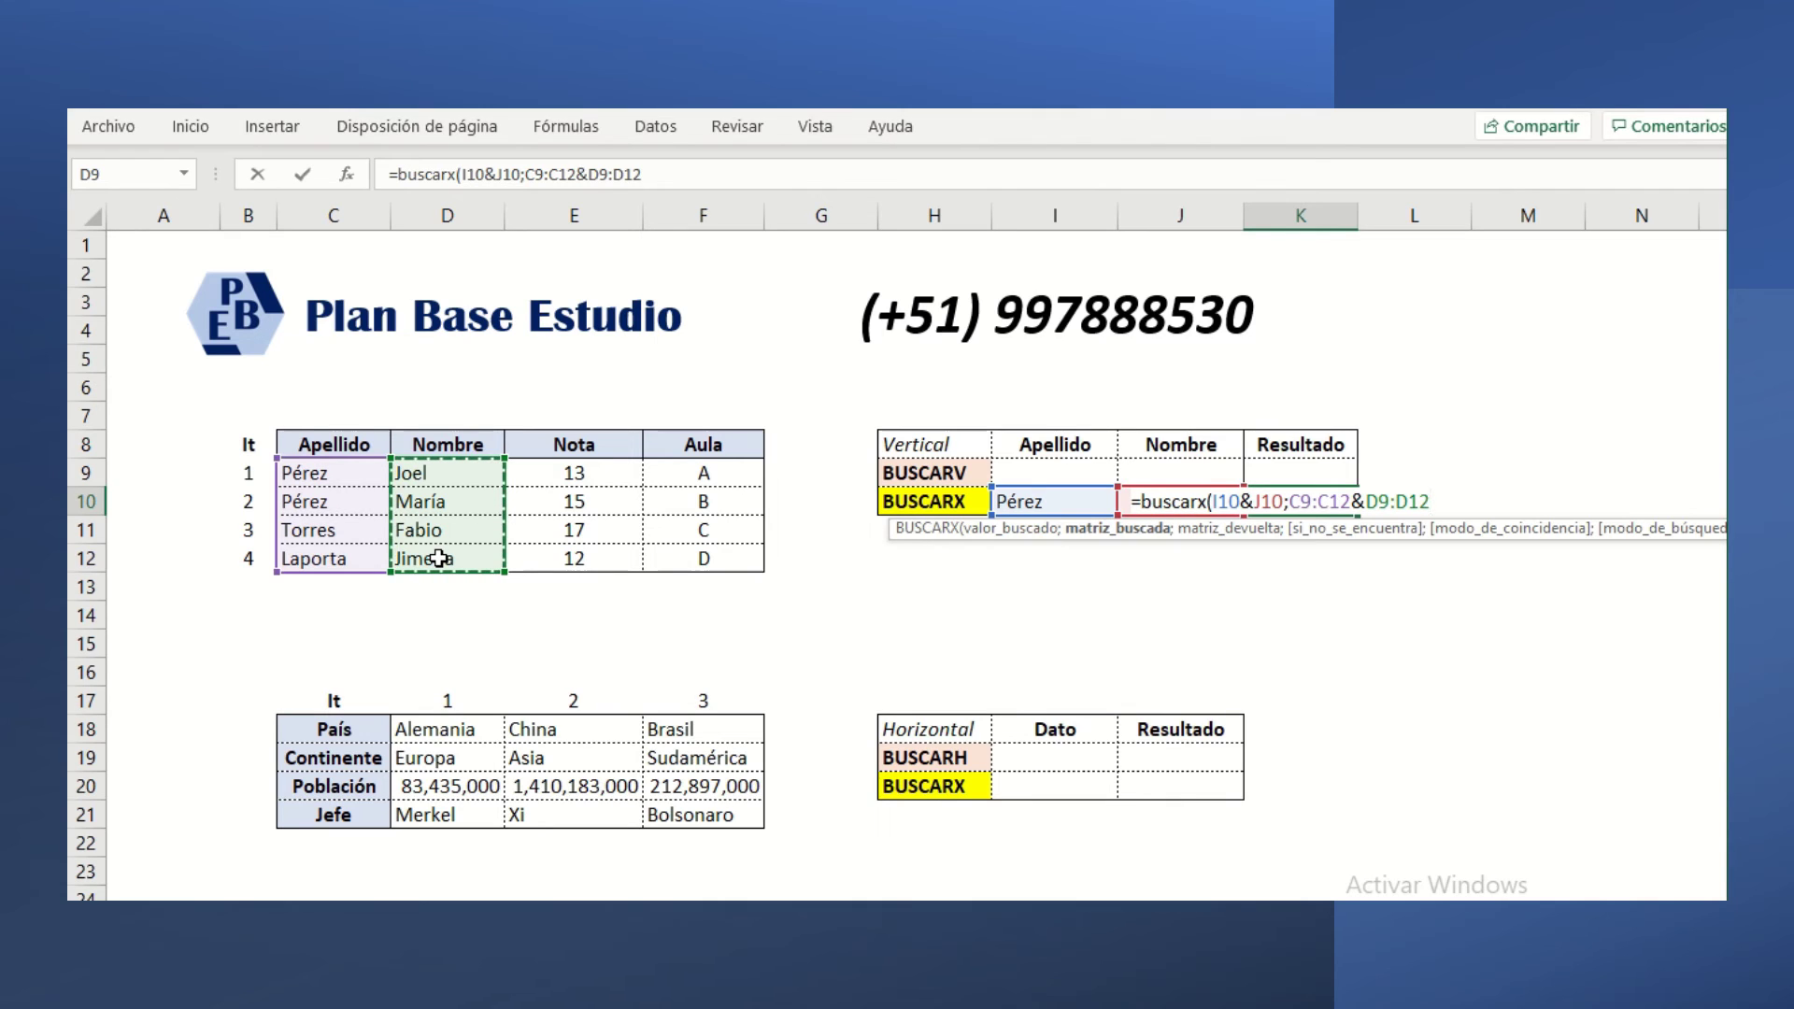
{"action": "type", "text": ";"}
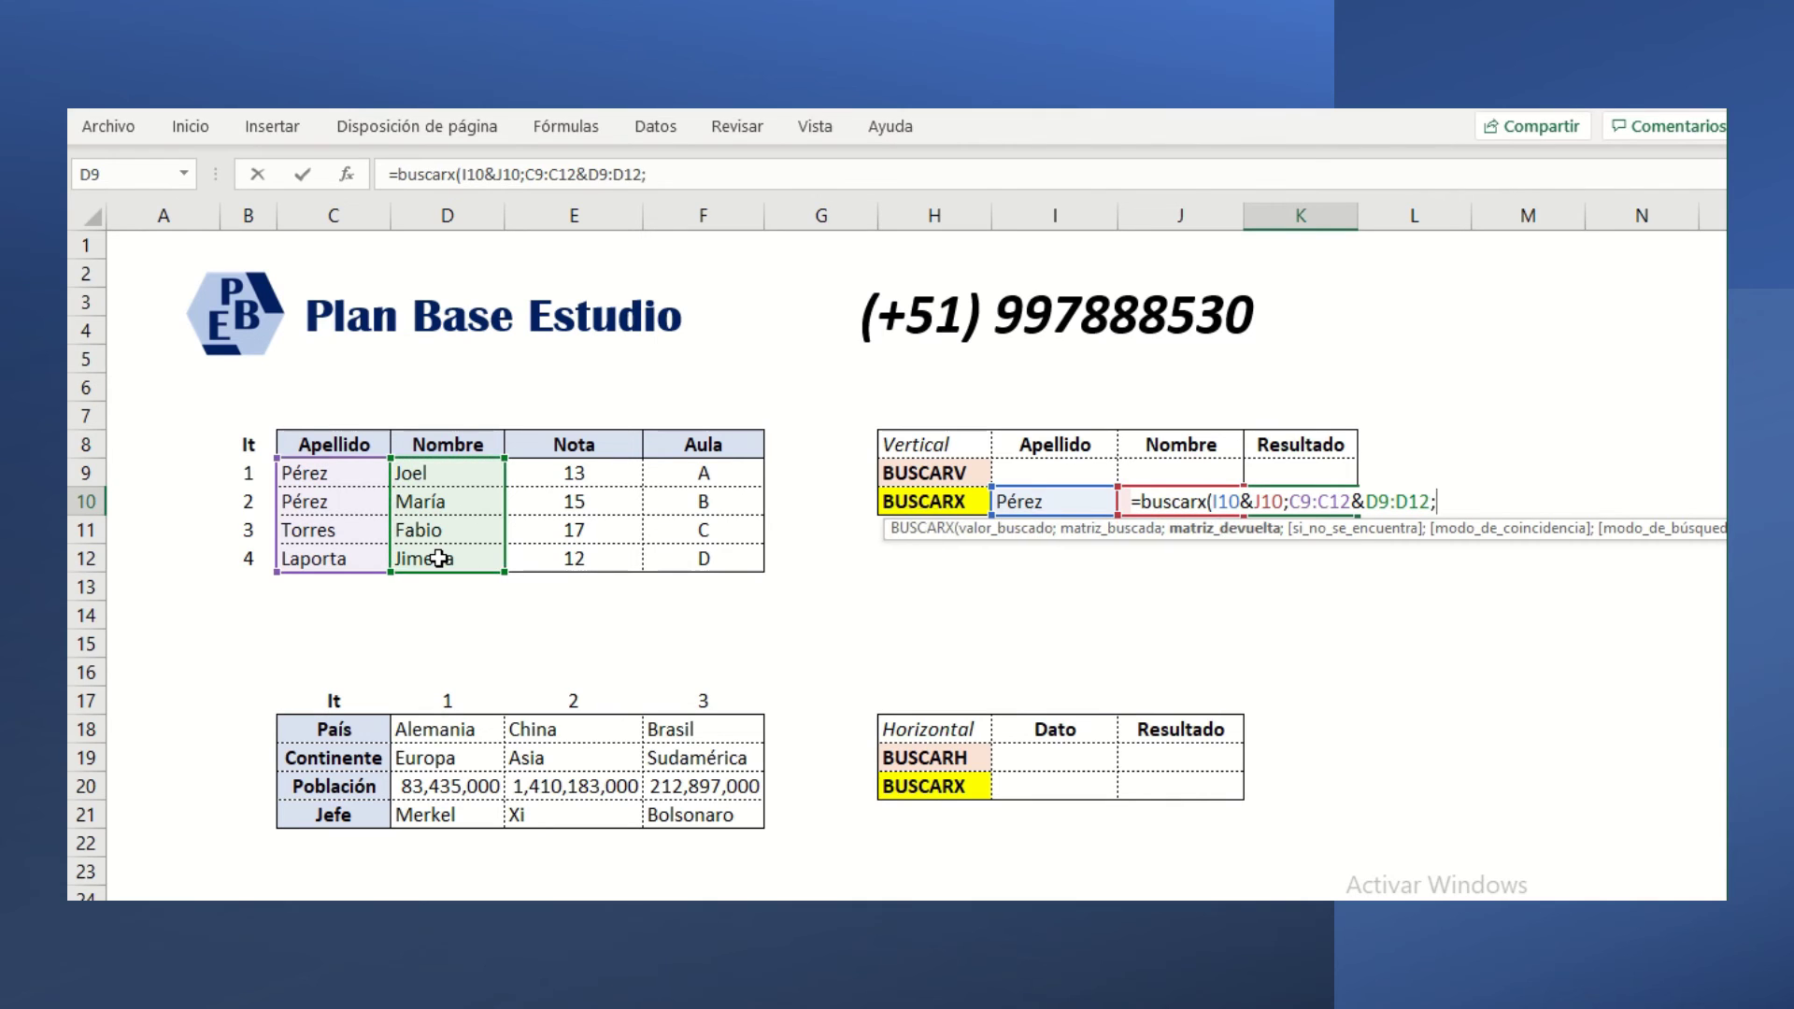
{"action": "left_click_drag", "start_coordinate": [574, 546], "coordinate": [576, 559]}
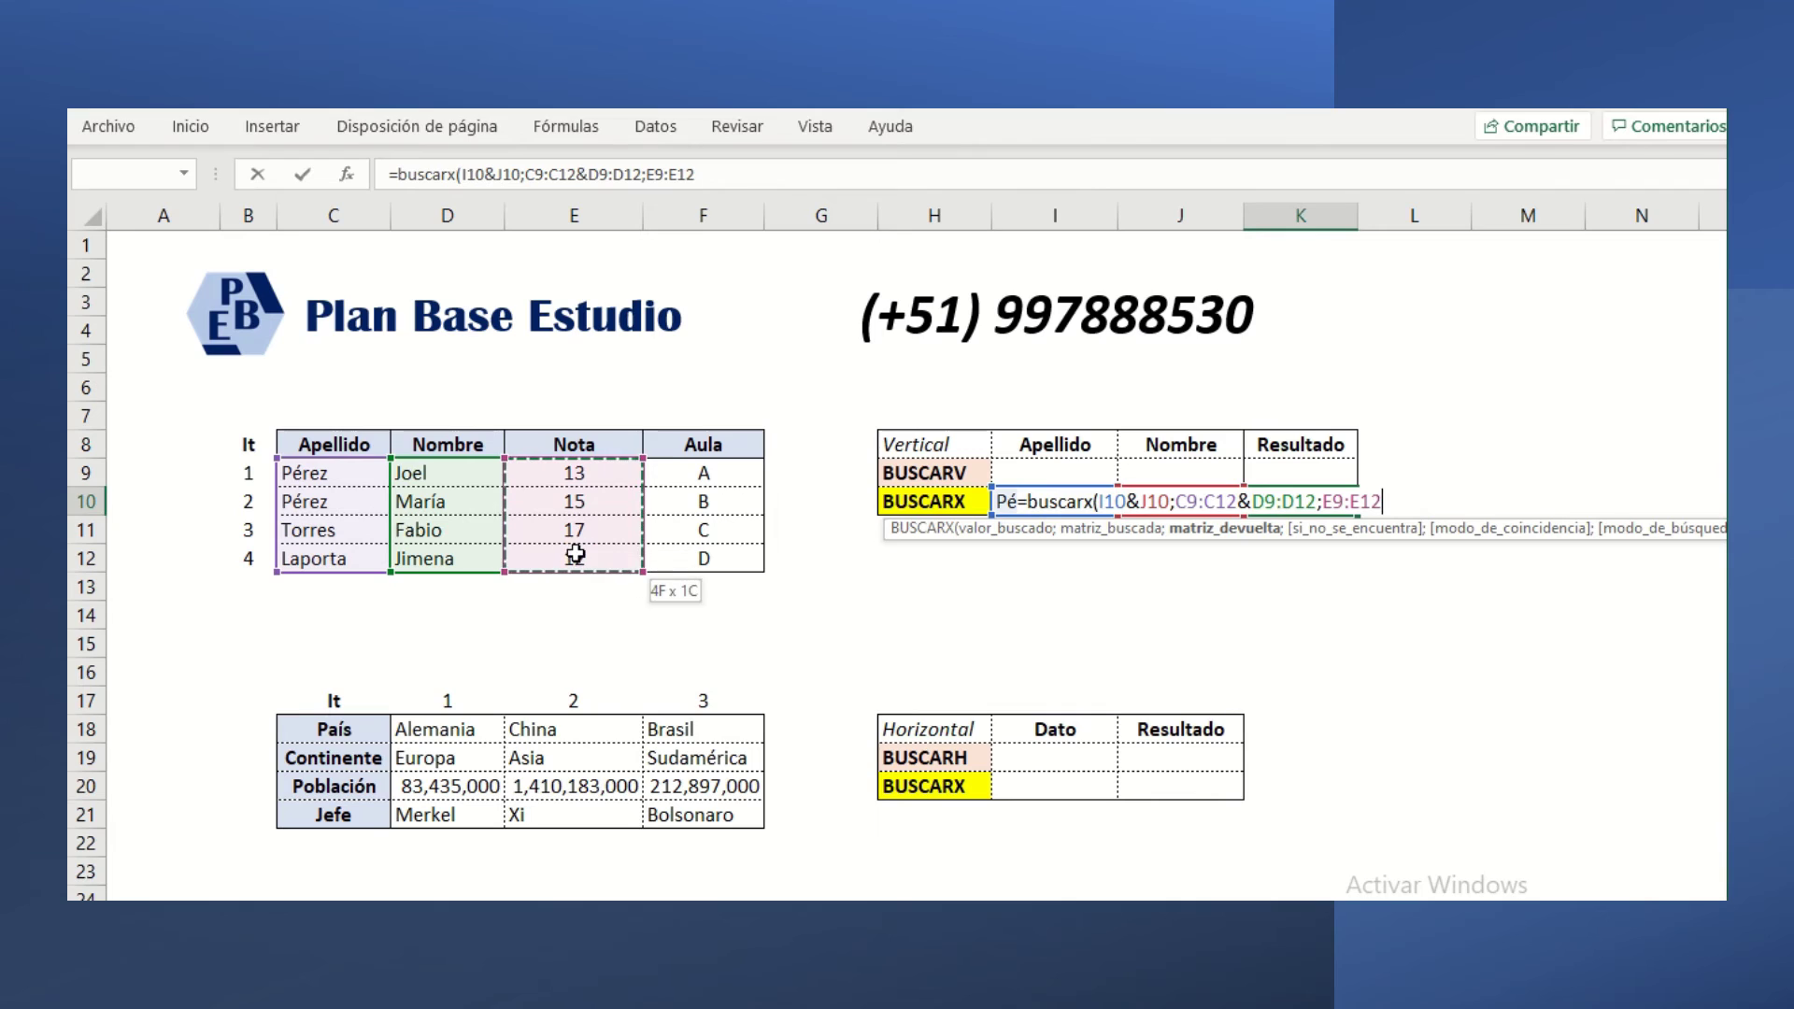
{"action": "key", "text": "Return"}
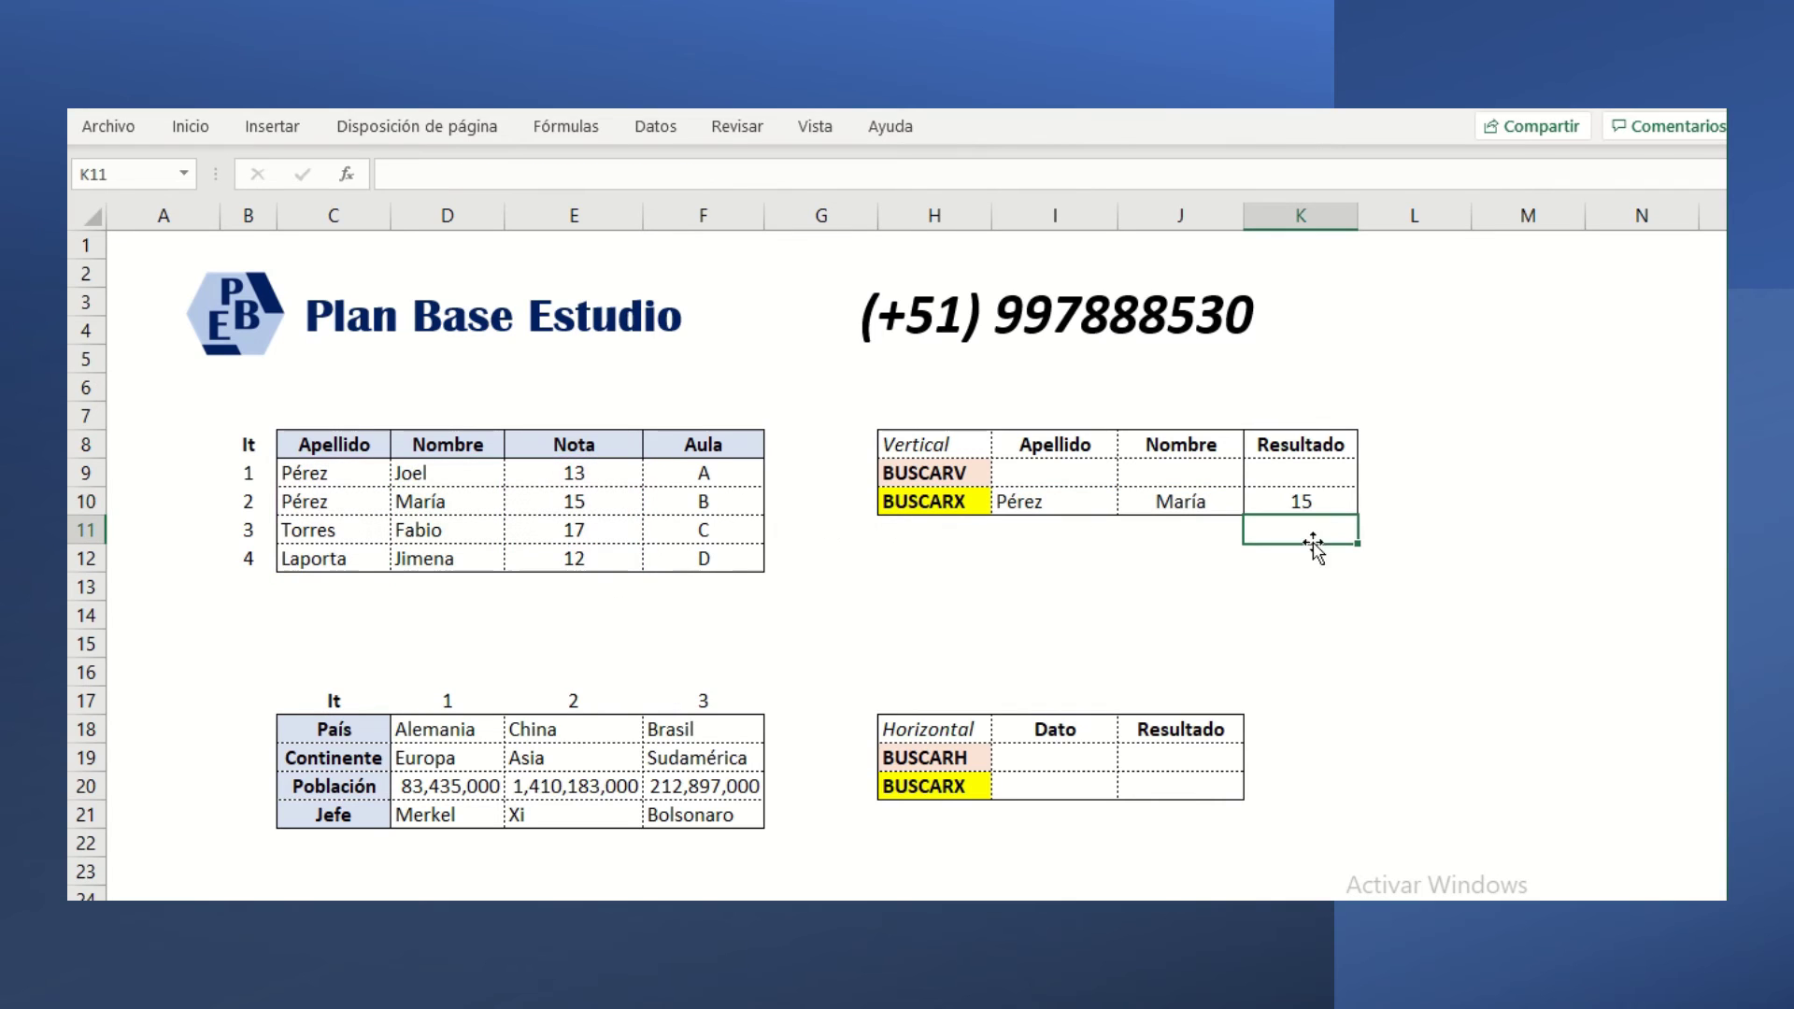
- Review the two-criteria BUSCARX formula in K10 against the Apellido, Nombre and Nota columns and the empty BUSCARV row
{"action": "left_click", "coordinate": [1294, 503]}
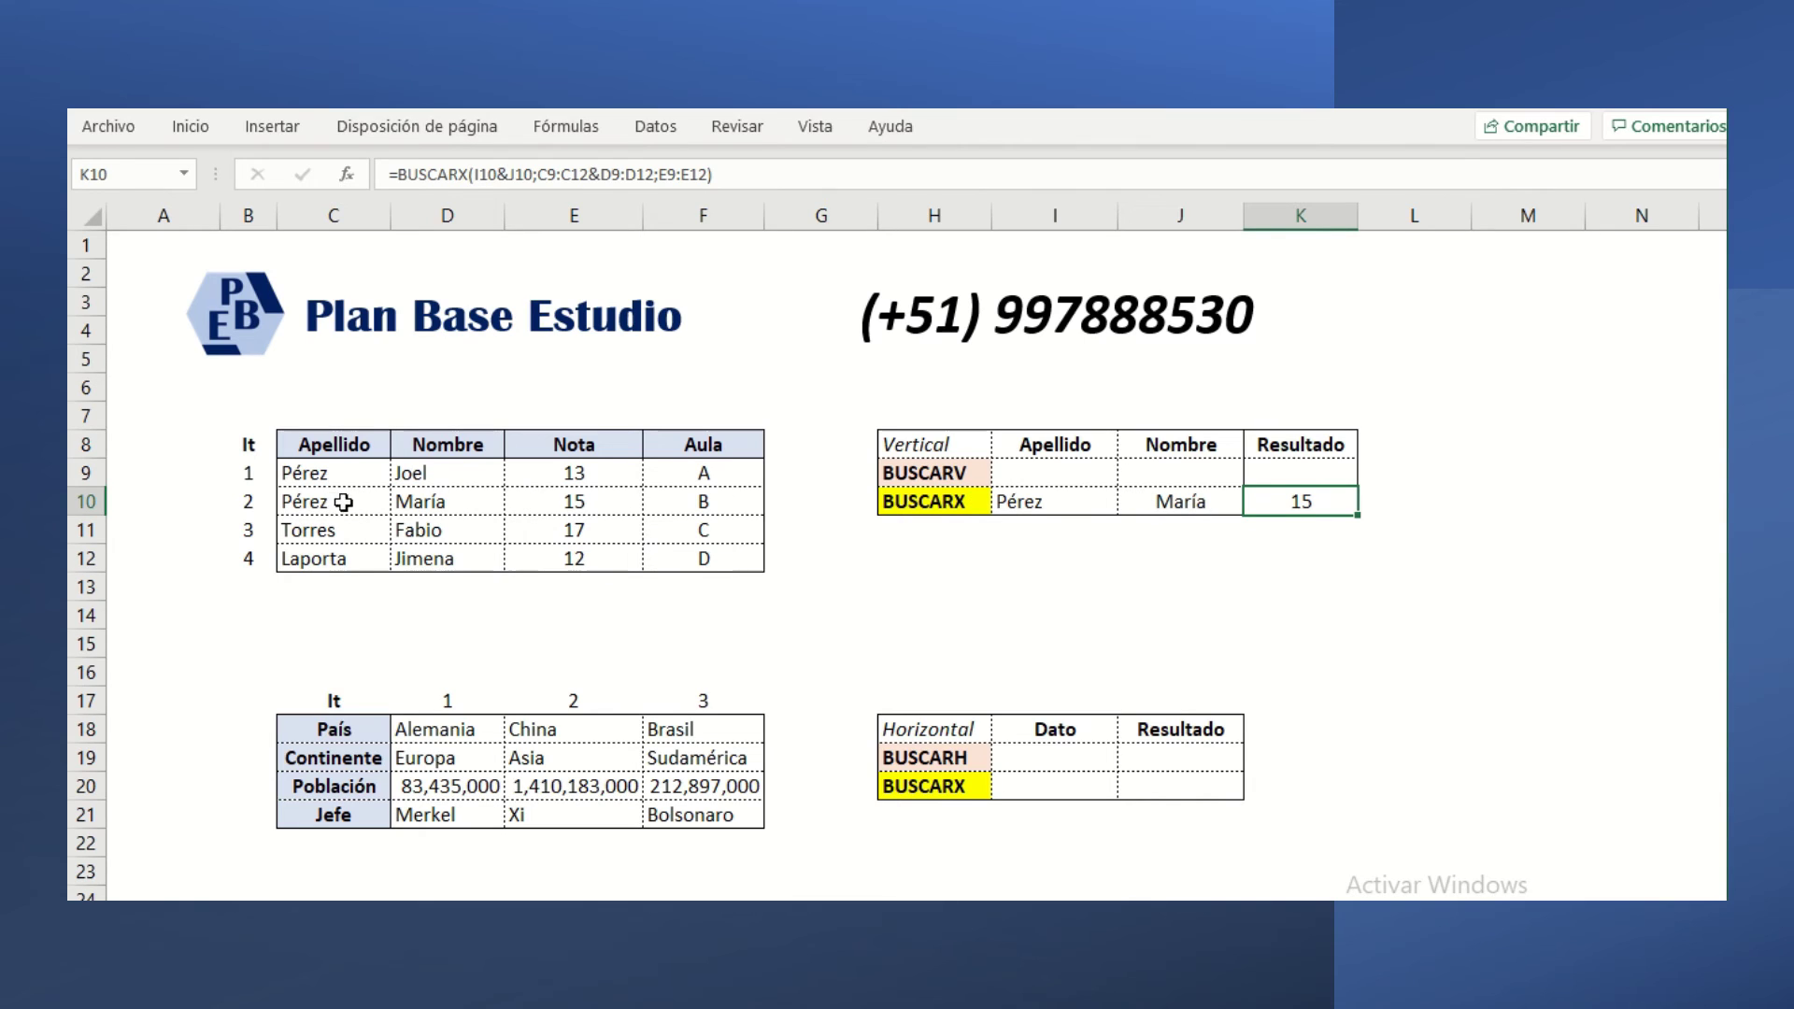
{"action": "left_click", "coordinate": [1087, 502]}
{"action": "left_click", "coordinate": [1278, 509]}
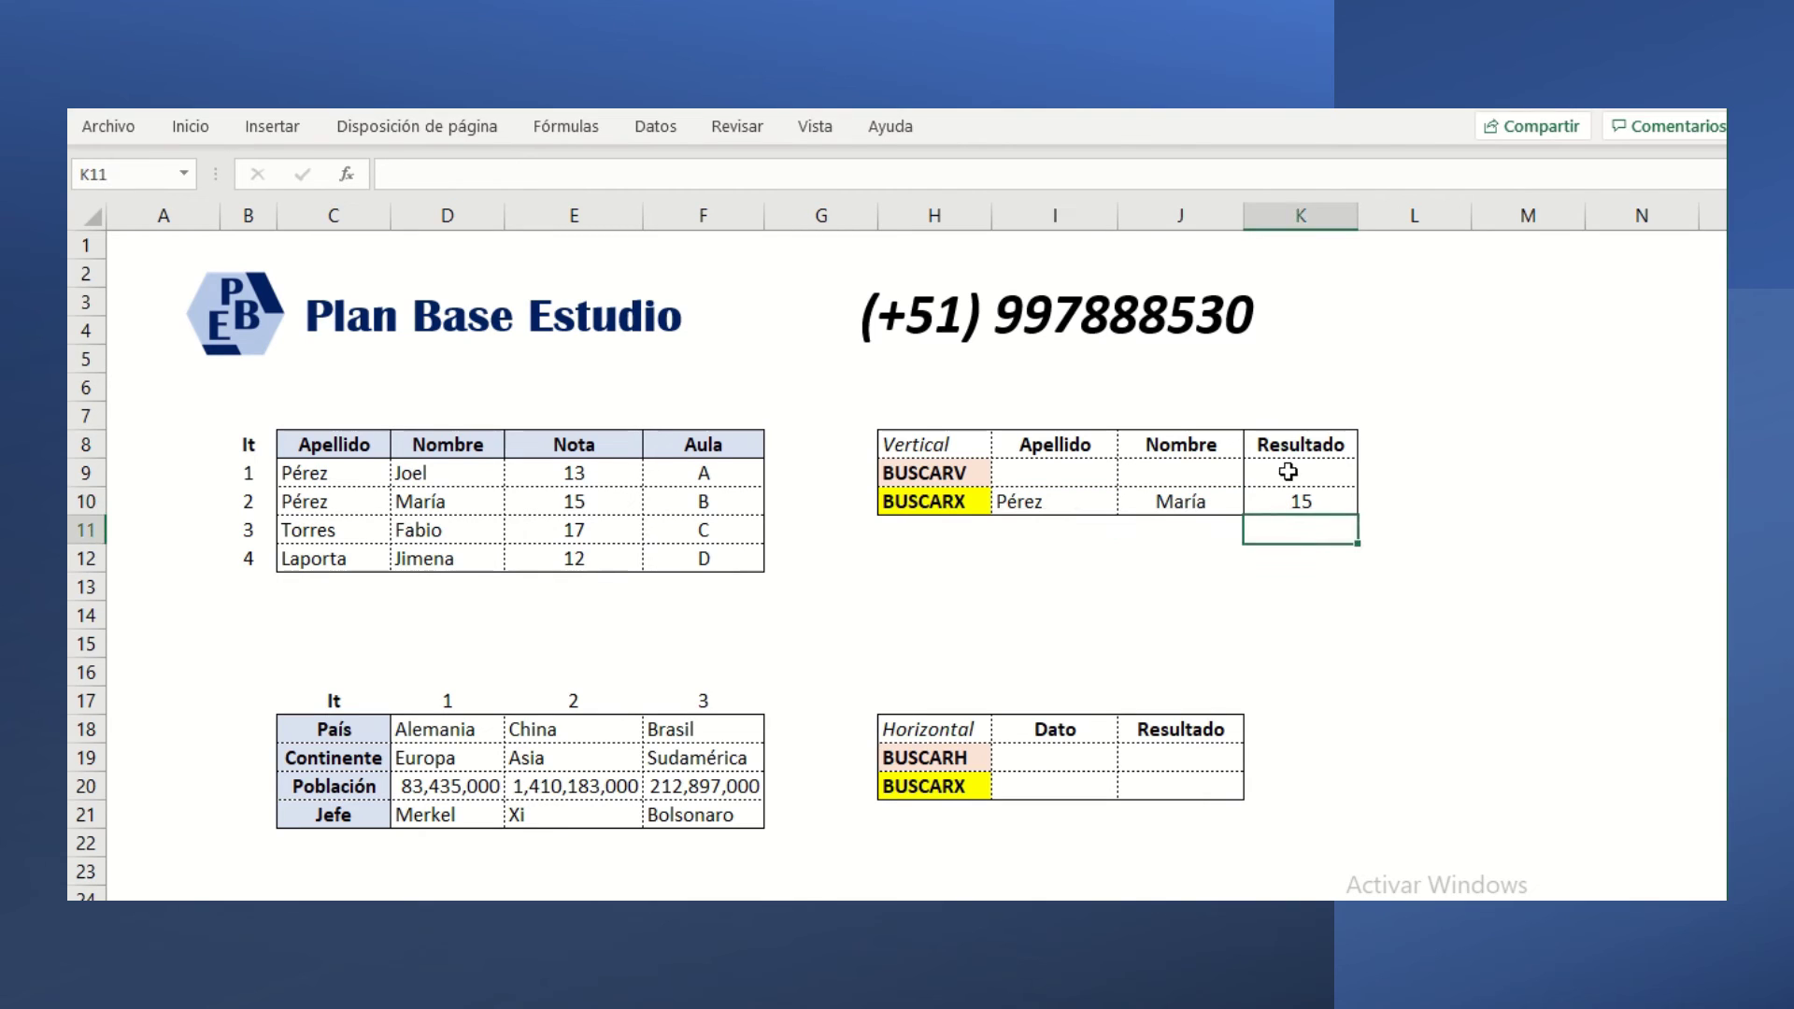
{"action": "left_click", "coordinate": [1285, 472]}
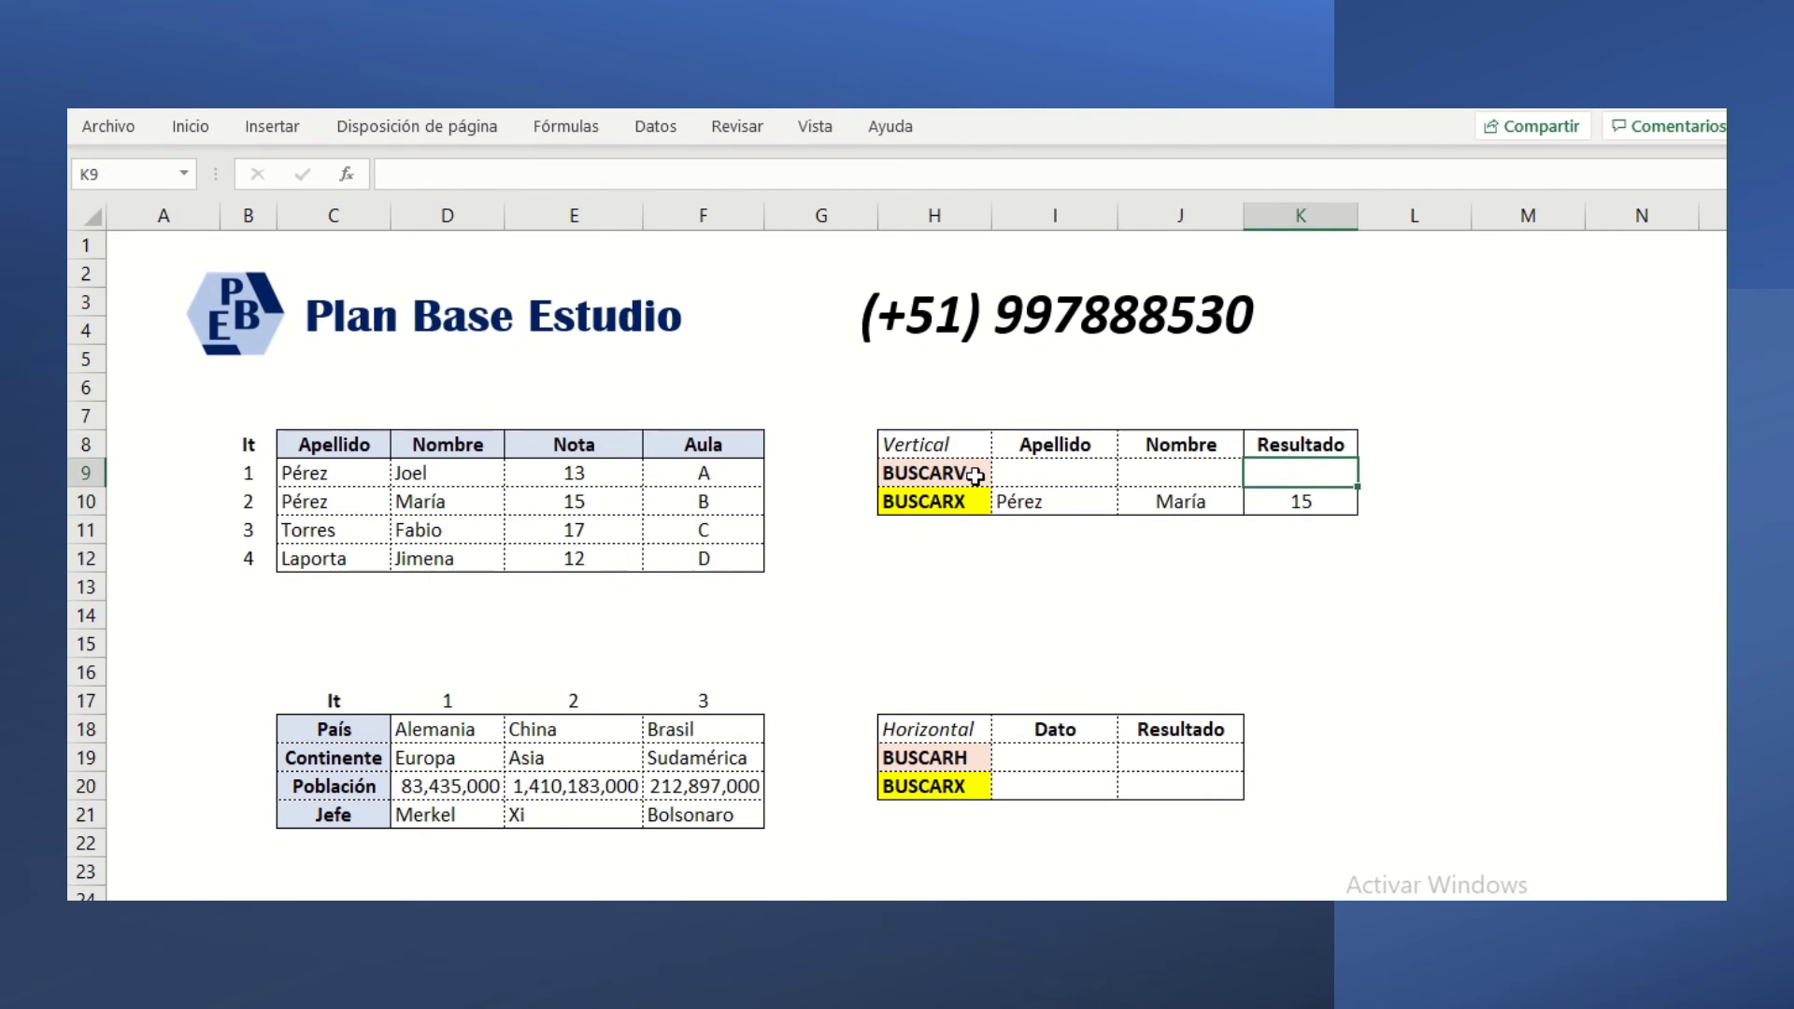
{"action": "left_click", "coordinate": [1065, 504]}
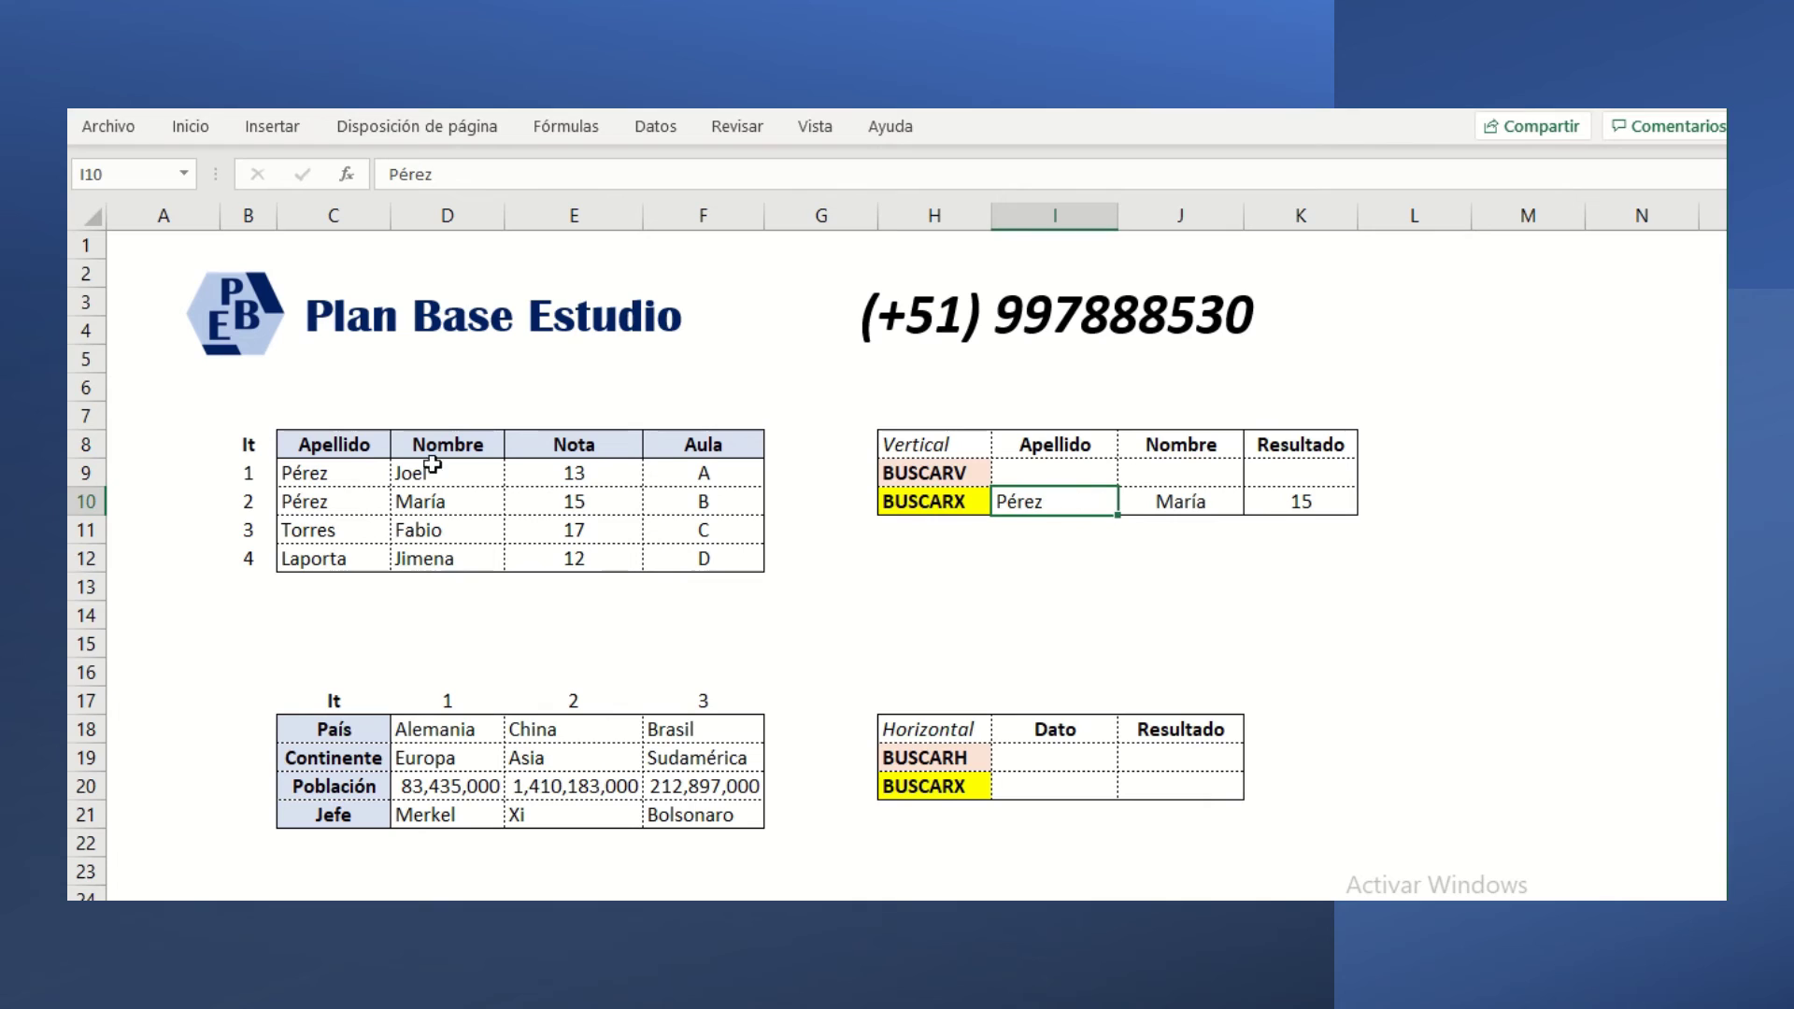
{"action": "left_click_drag", "start_coordinate": [335, 471], "coordinate": [342, 553]}
{"action": "left_click_drag", "start_coordinate": [445, 471], "coordinate": [452, 559]}
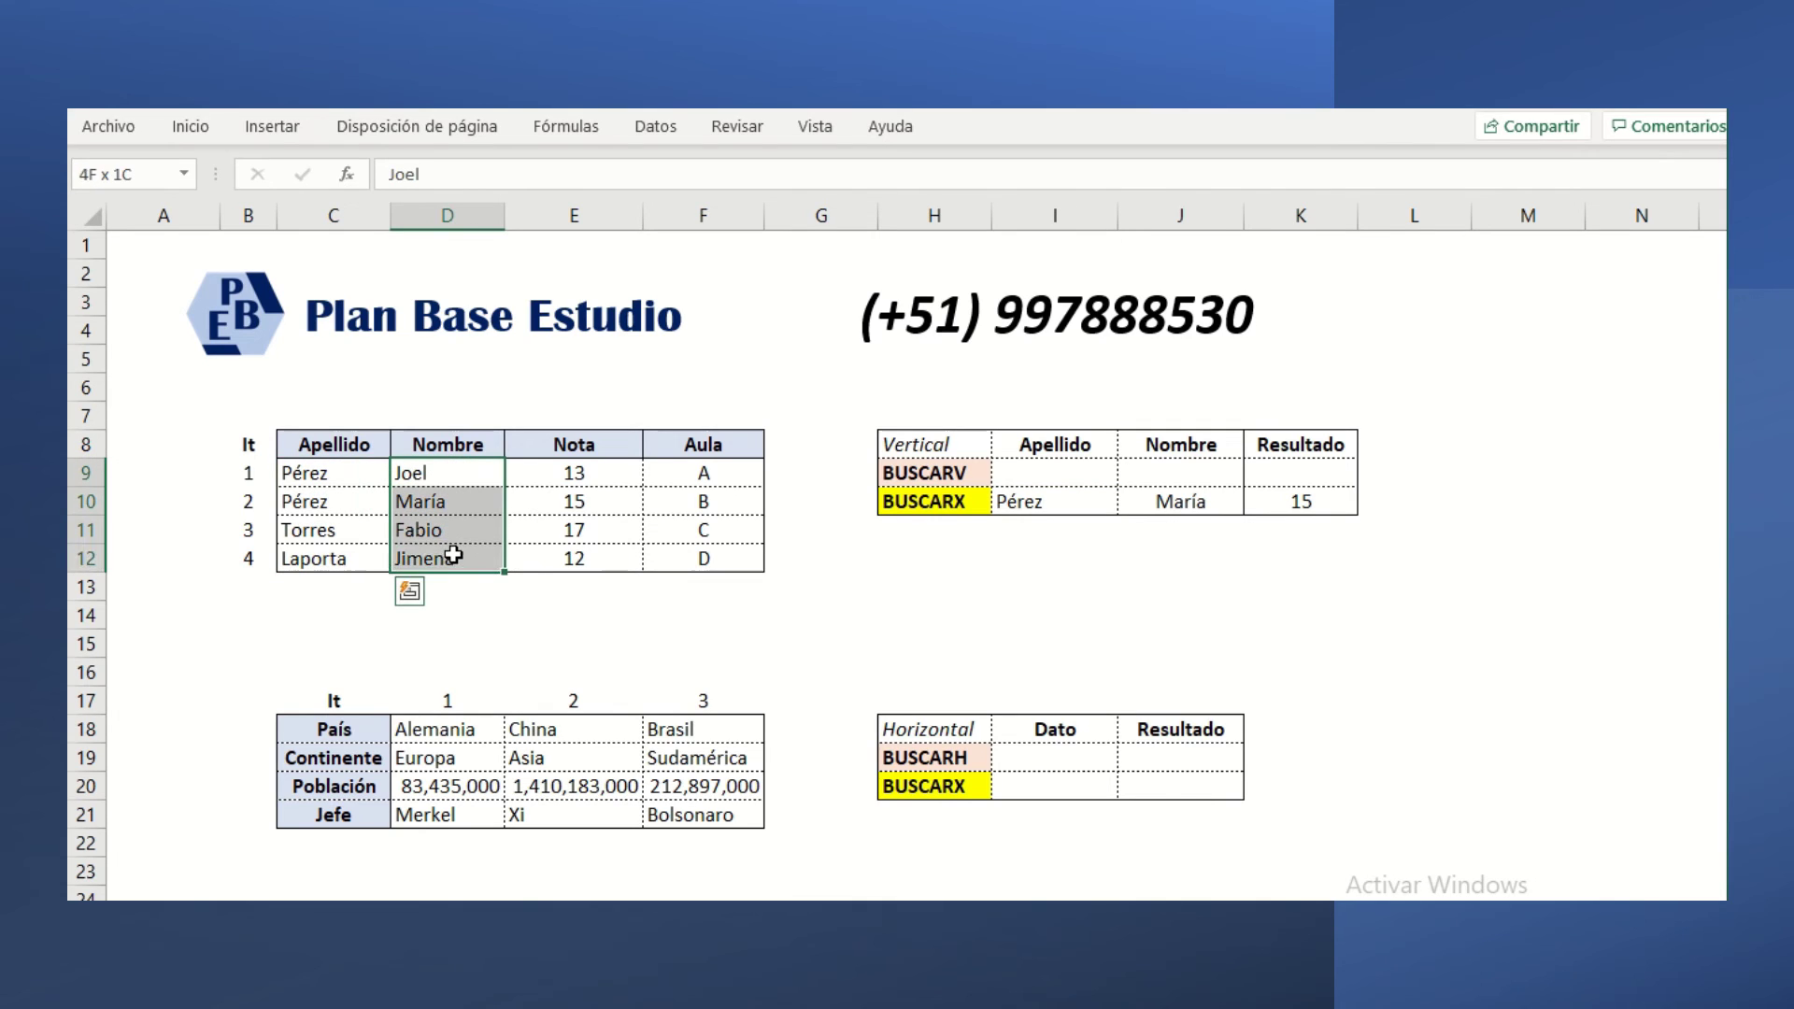
{"action": "left_click", "coordinate": [1265, 505]}
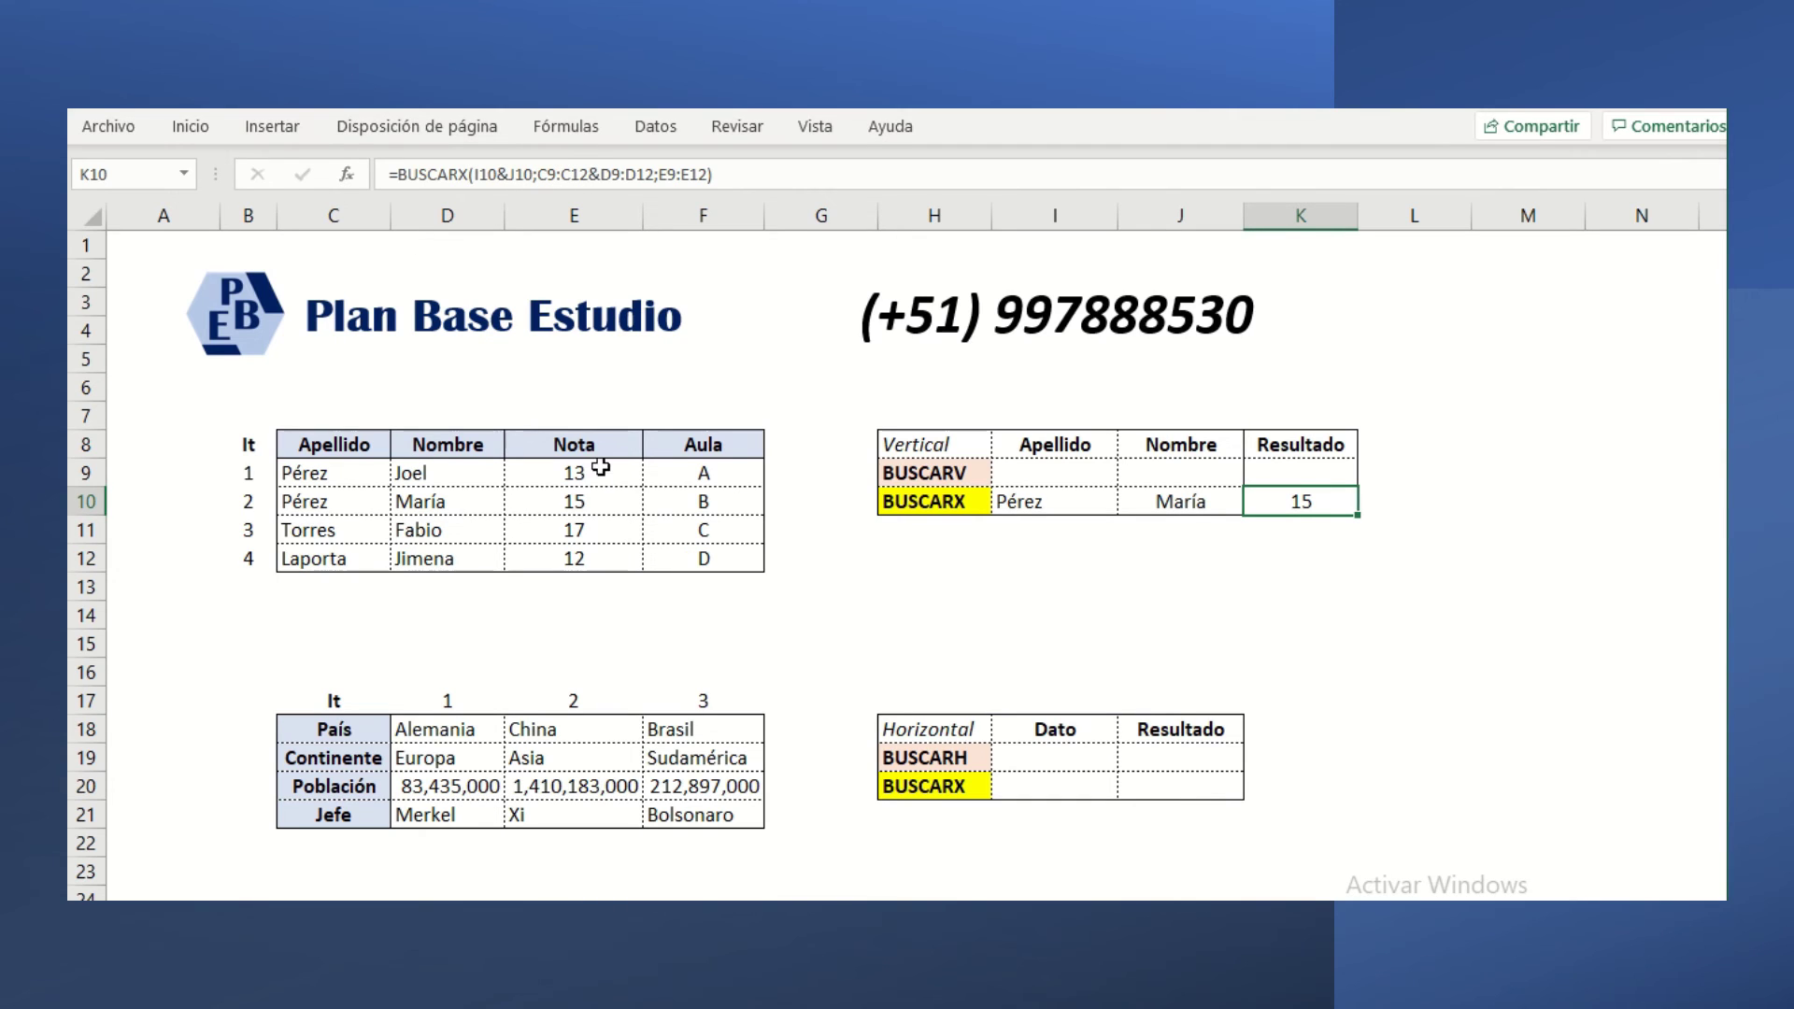
{"action": "left_click_drag", "start_coordinate": [592, 473], "coordinate": [596, 563]}
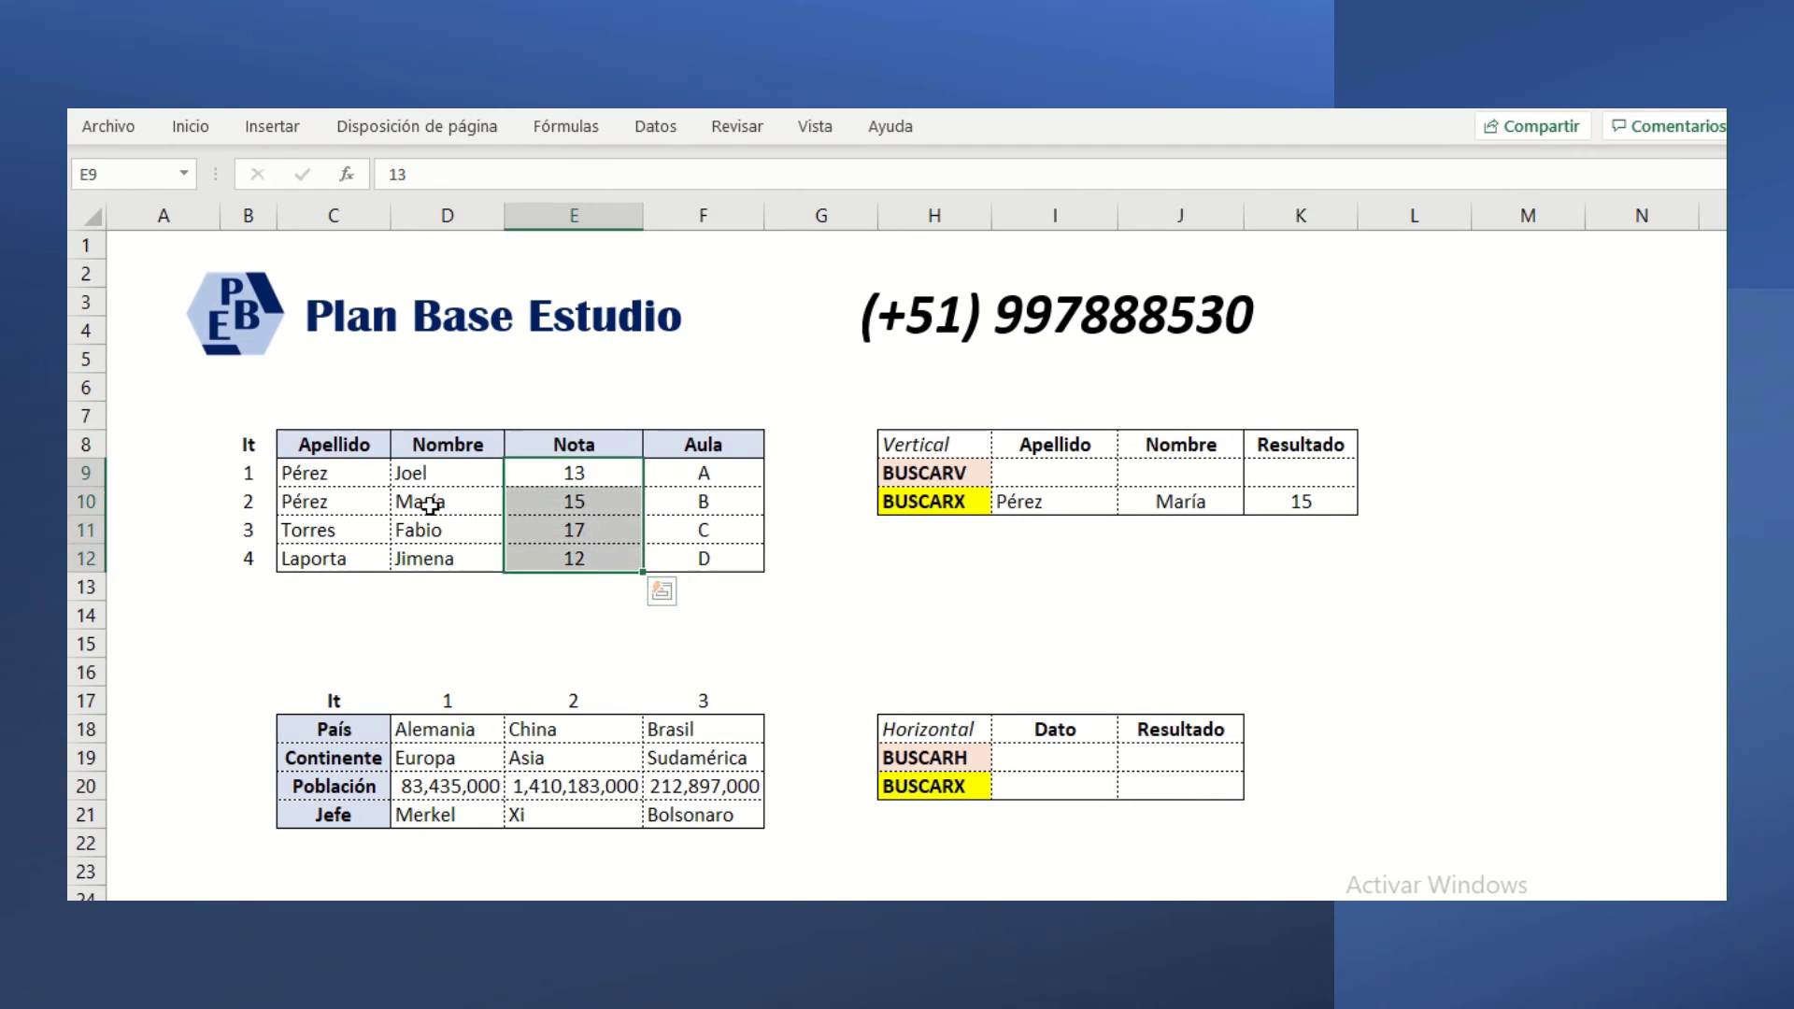
{"action": "left_click_drag", "start_coordinate": [341, 476], "coordinate": [345, 504]}
{"action": "left_click", "coordinate": [1133, 522]}
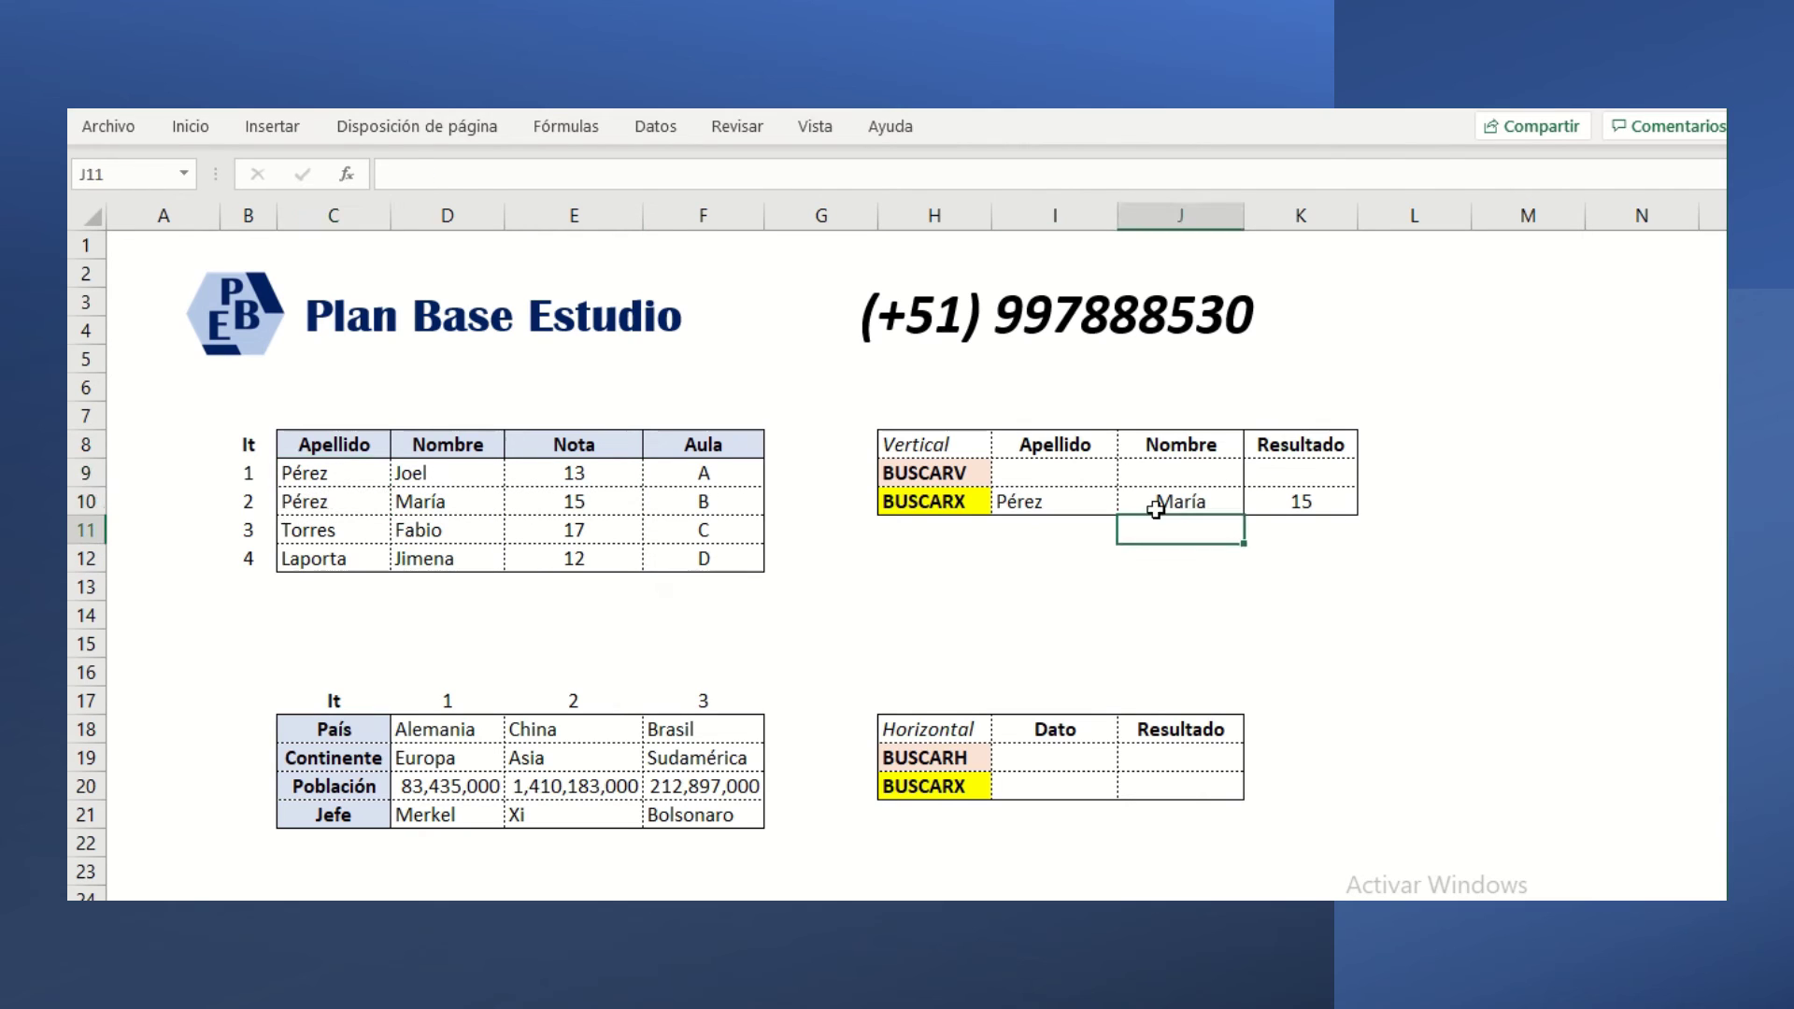
{"action": "left_click", "coordinate": [1212, 473]}
{"action": "left_click", "coordinate": [1258, 473]}
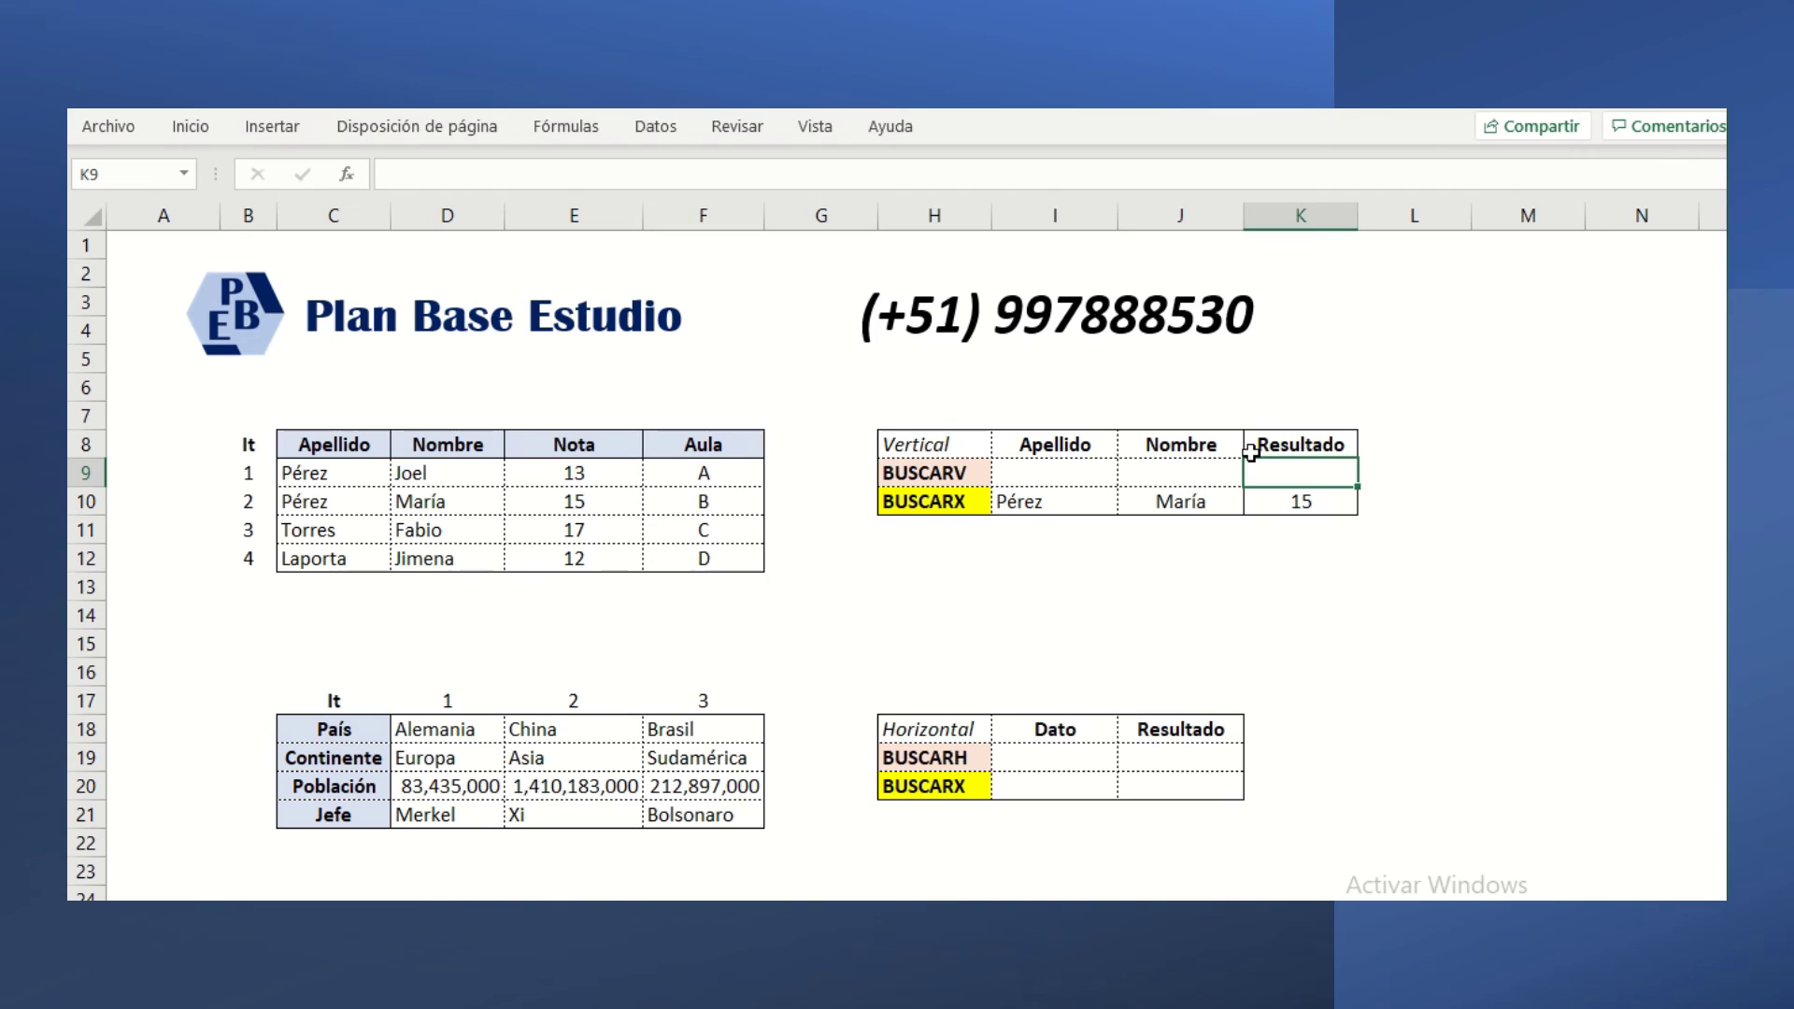
{"action": "key", "text": "Down"}
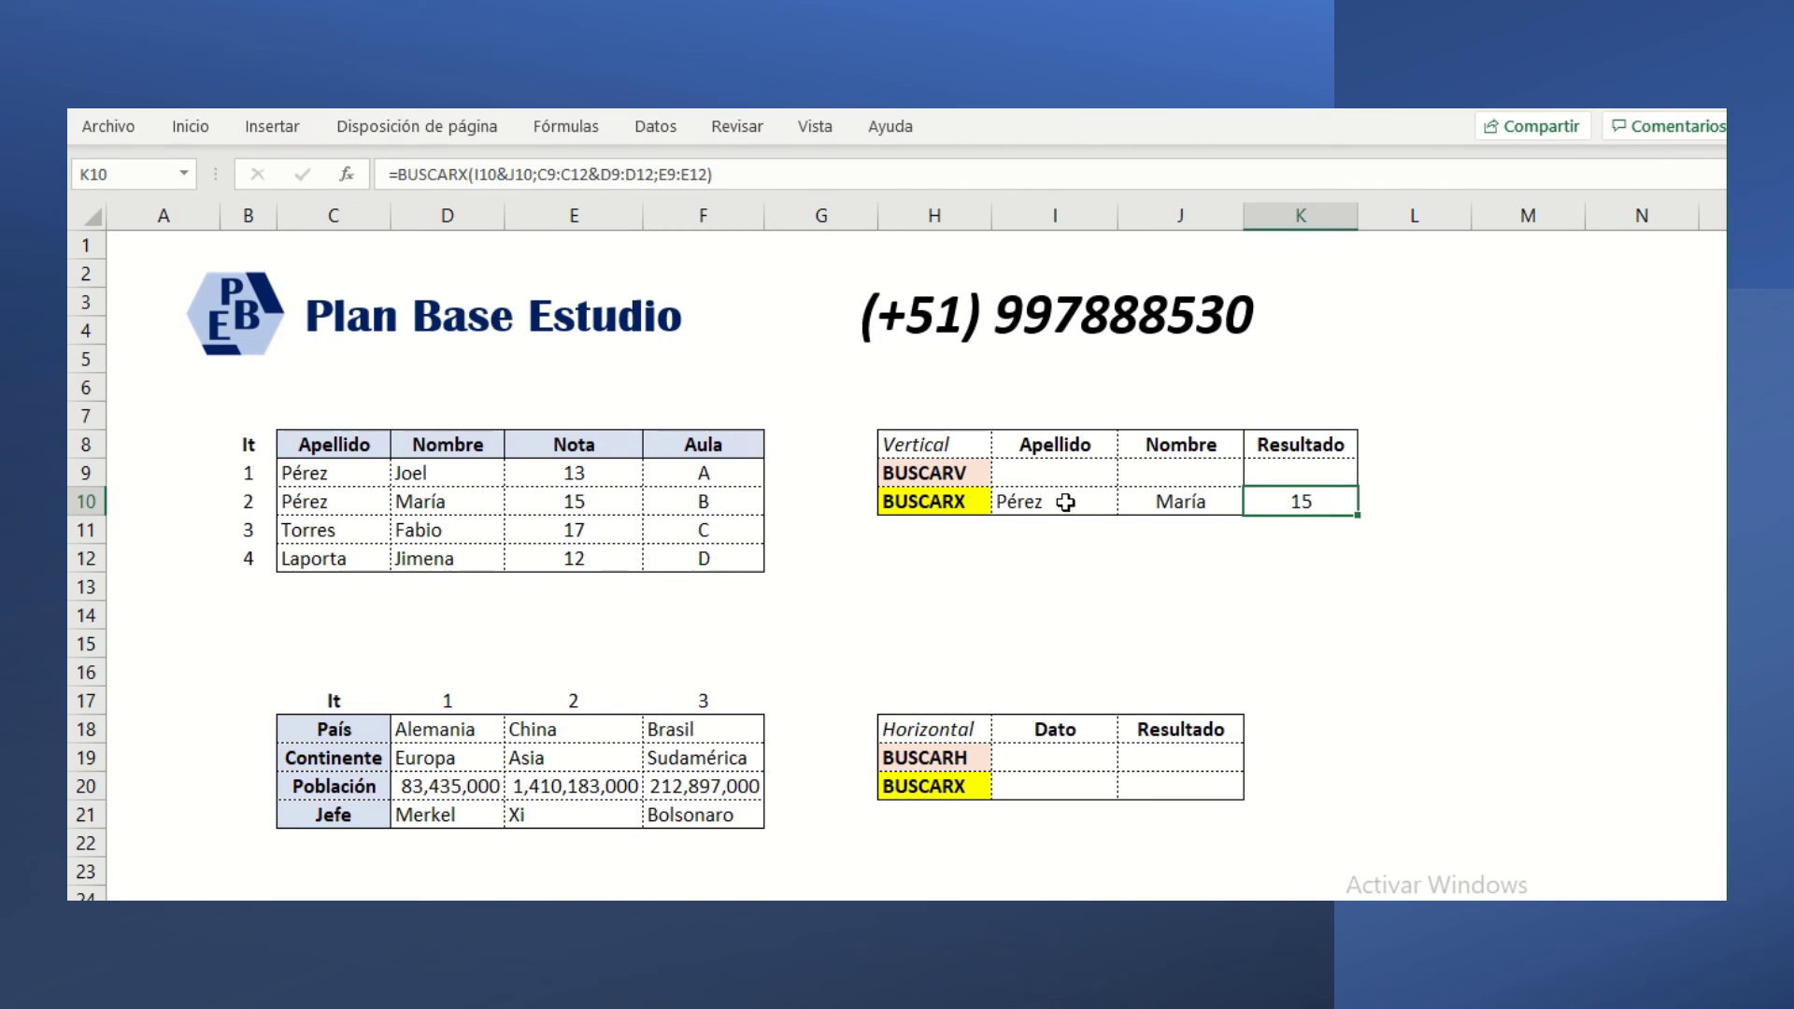
{"action": "left_click", "coordinate": [963, 477]}
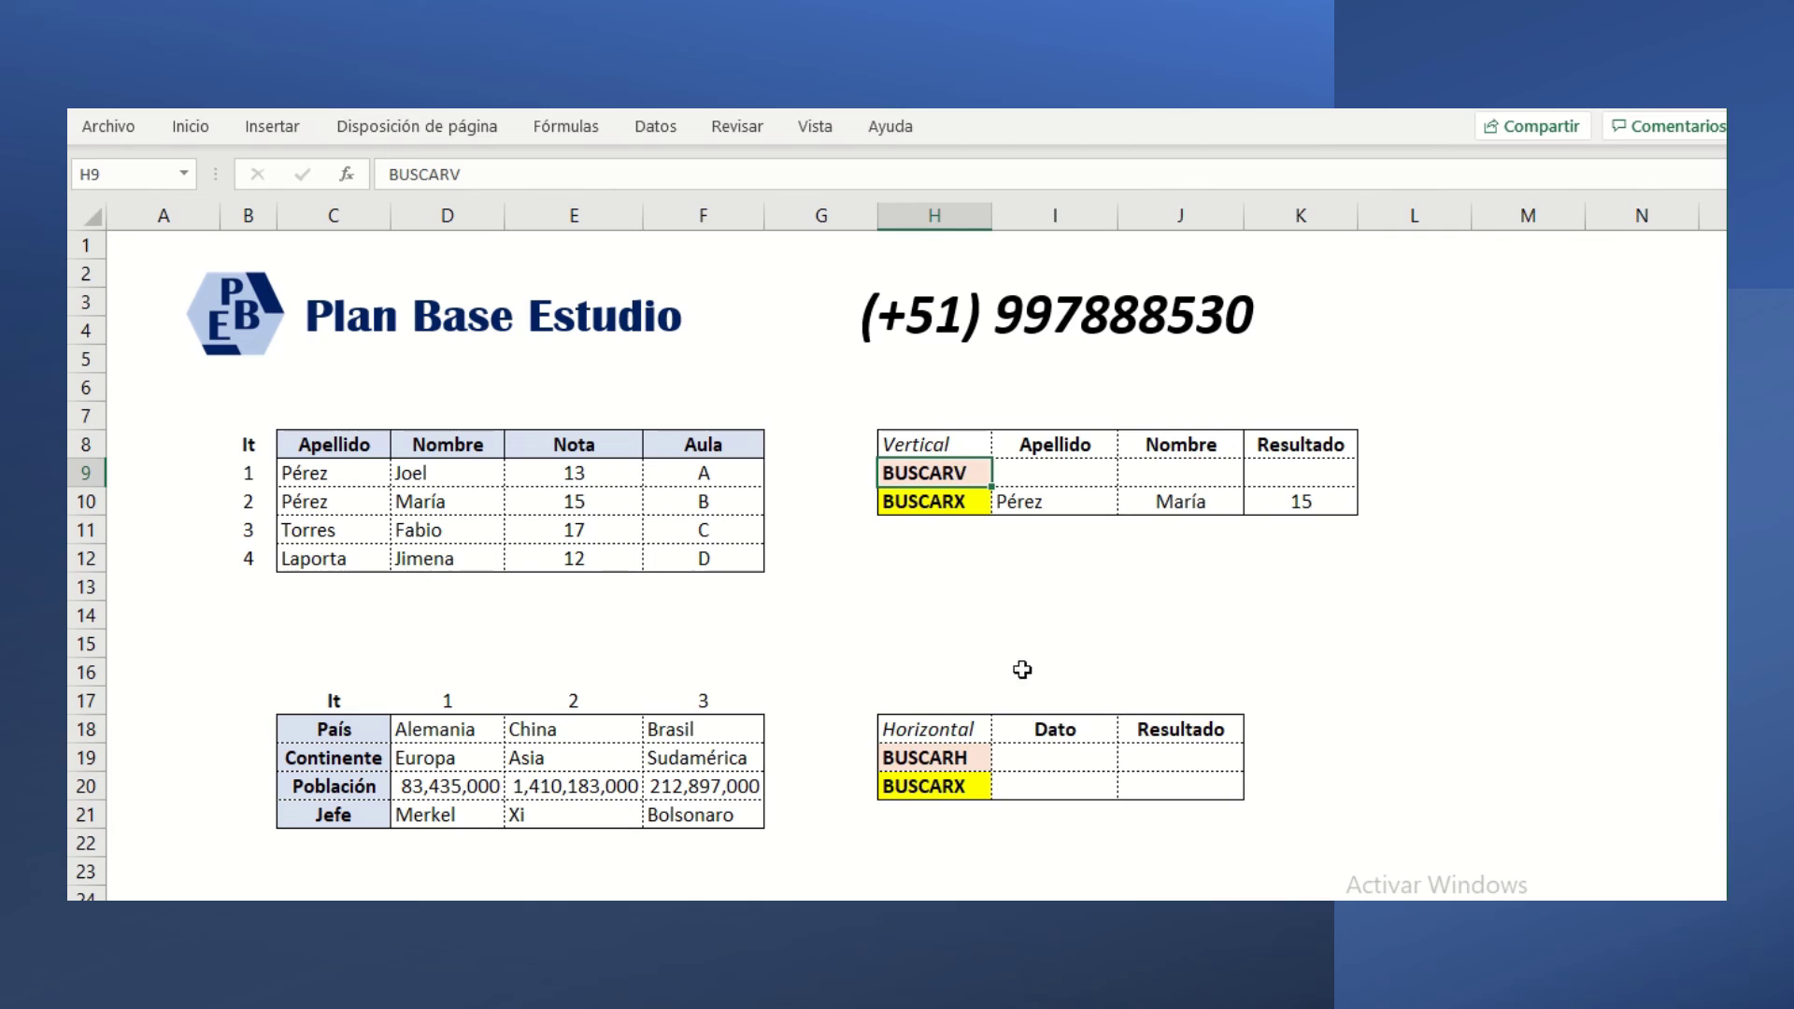
- Enter China as the lookup value in I20, in the BUSCARX row of the Horizontal table
{"action": "left_click", "coordinate": [1028, 760]}
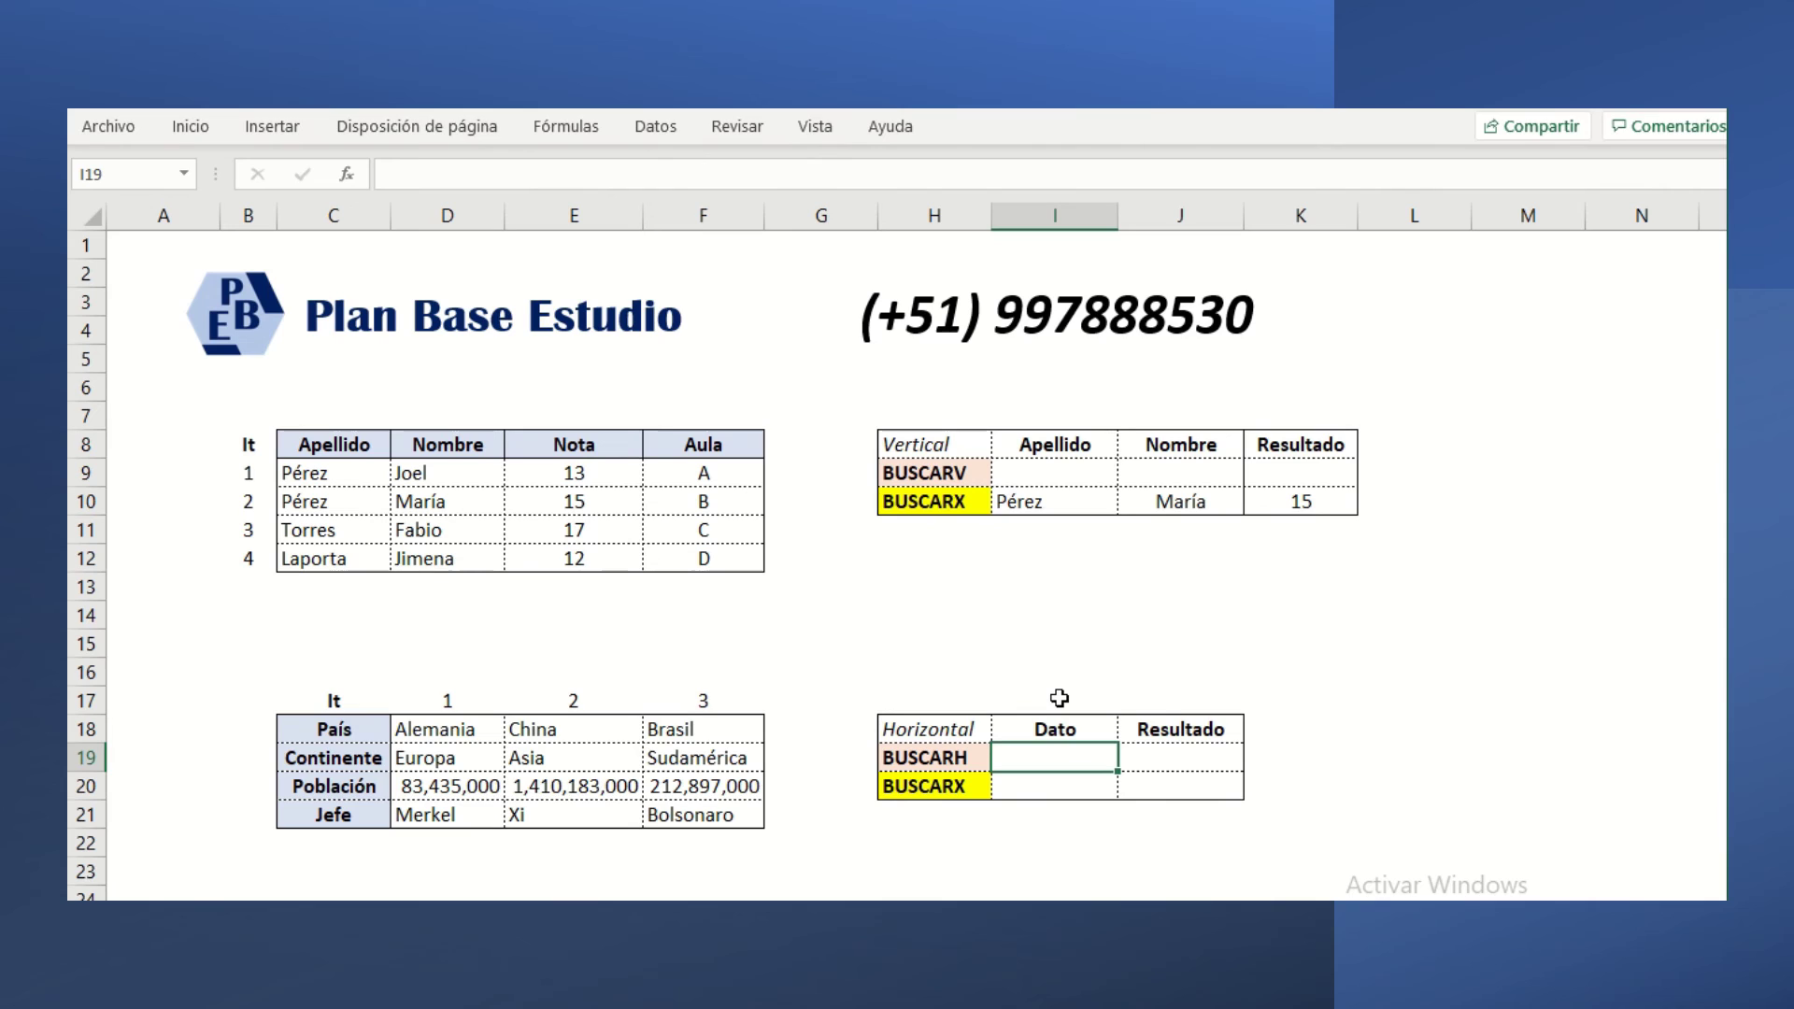
{"action": "left_click", "coordinate": [1046, 791]}
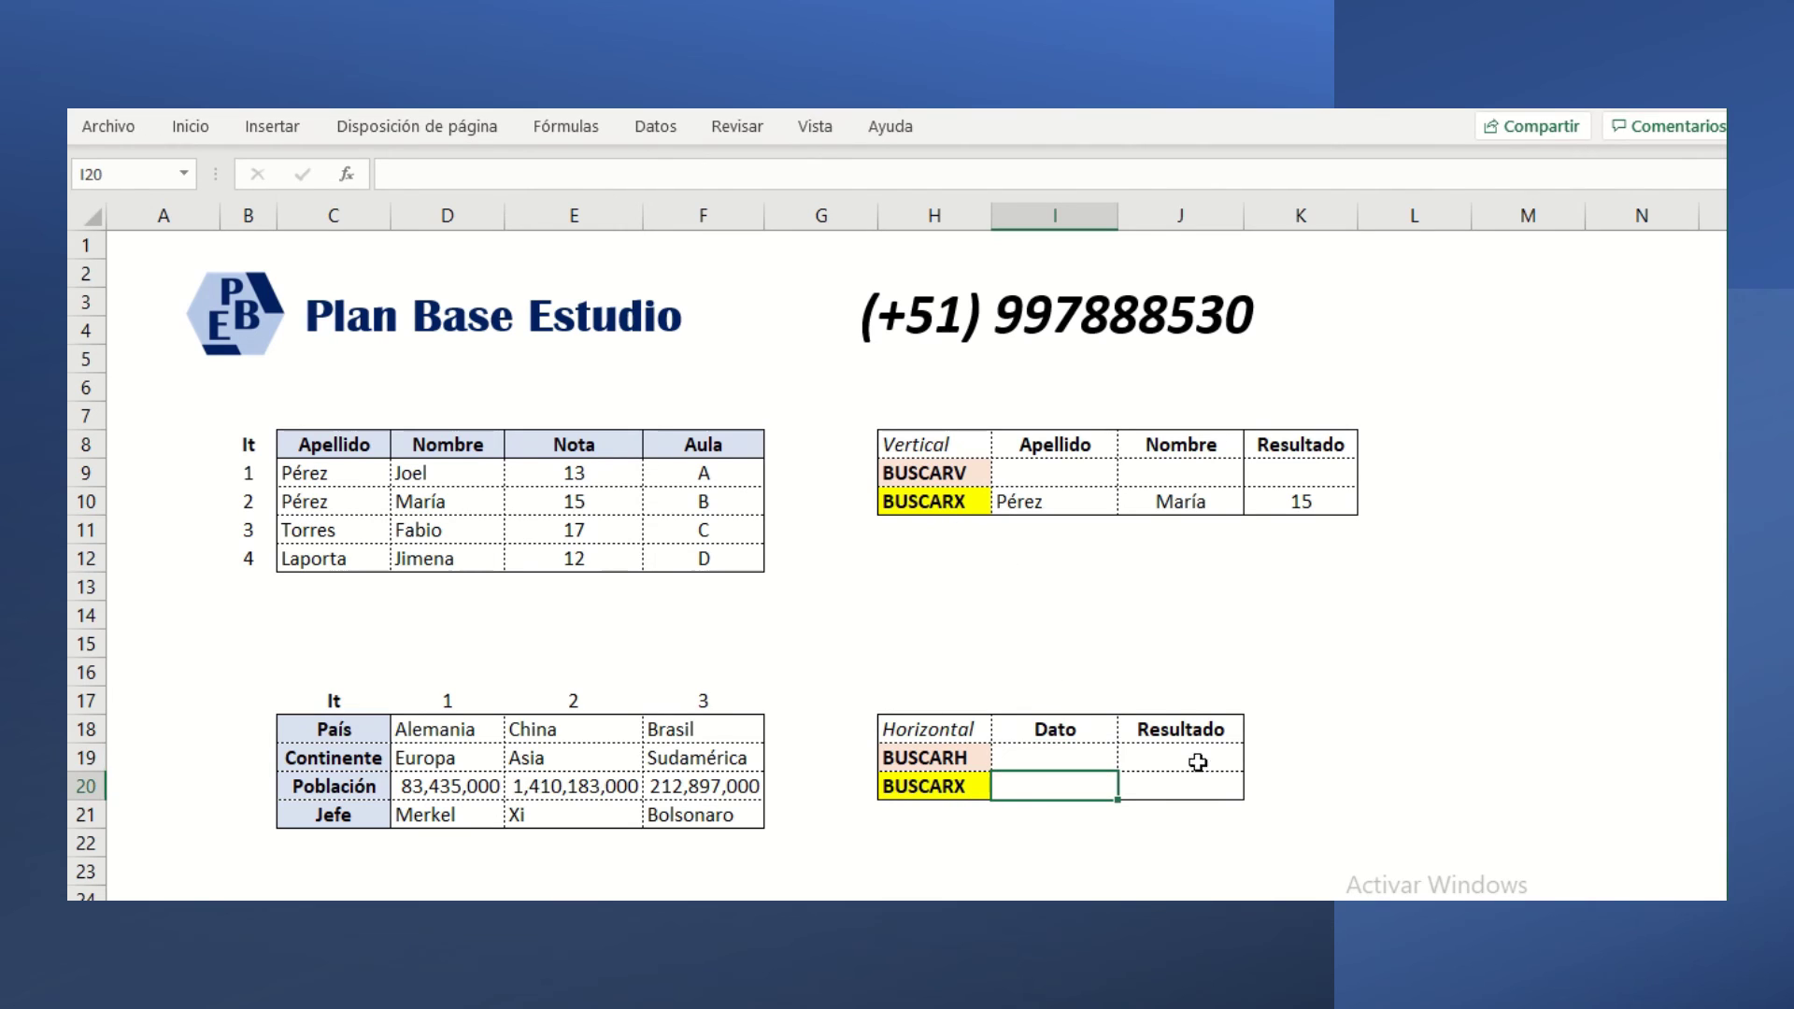
{"action": "type", "text": "="}
{"action": "key", "text": "Escape"}
{"action": "type", "text": "China"}
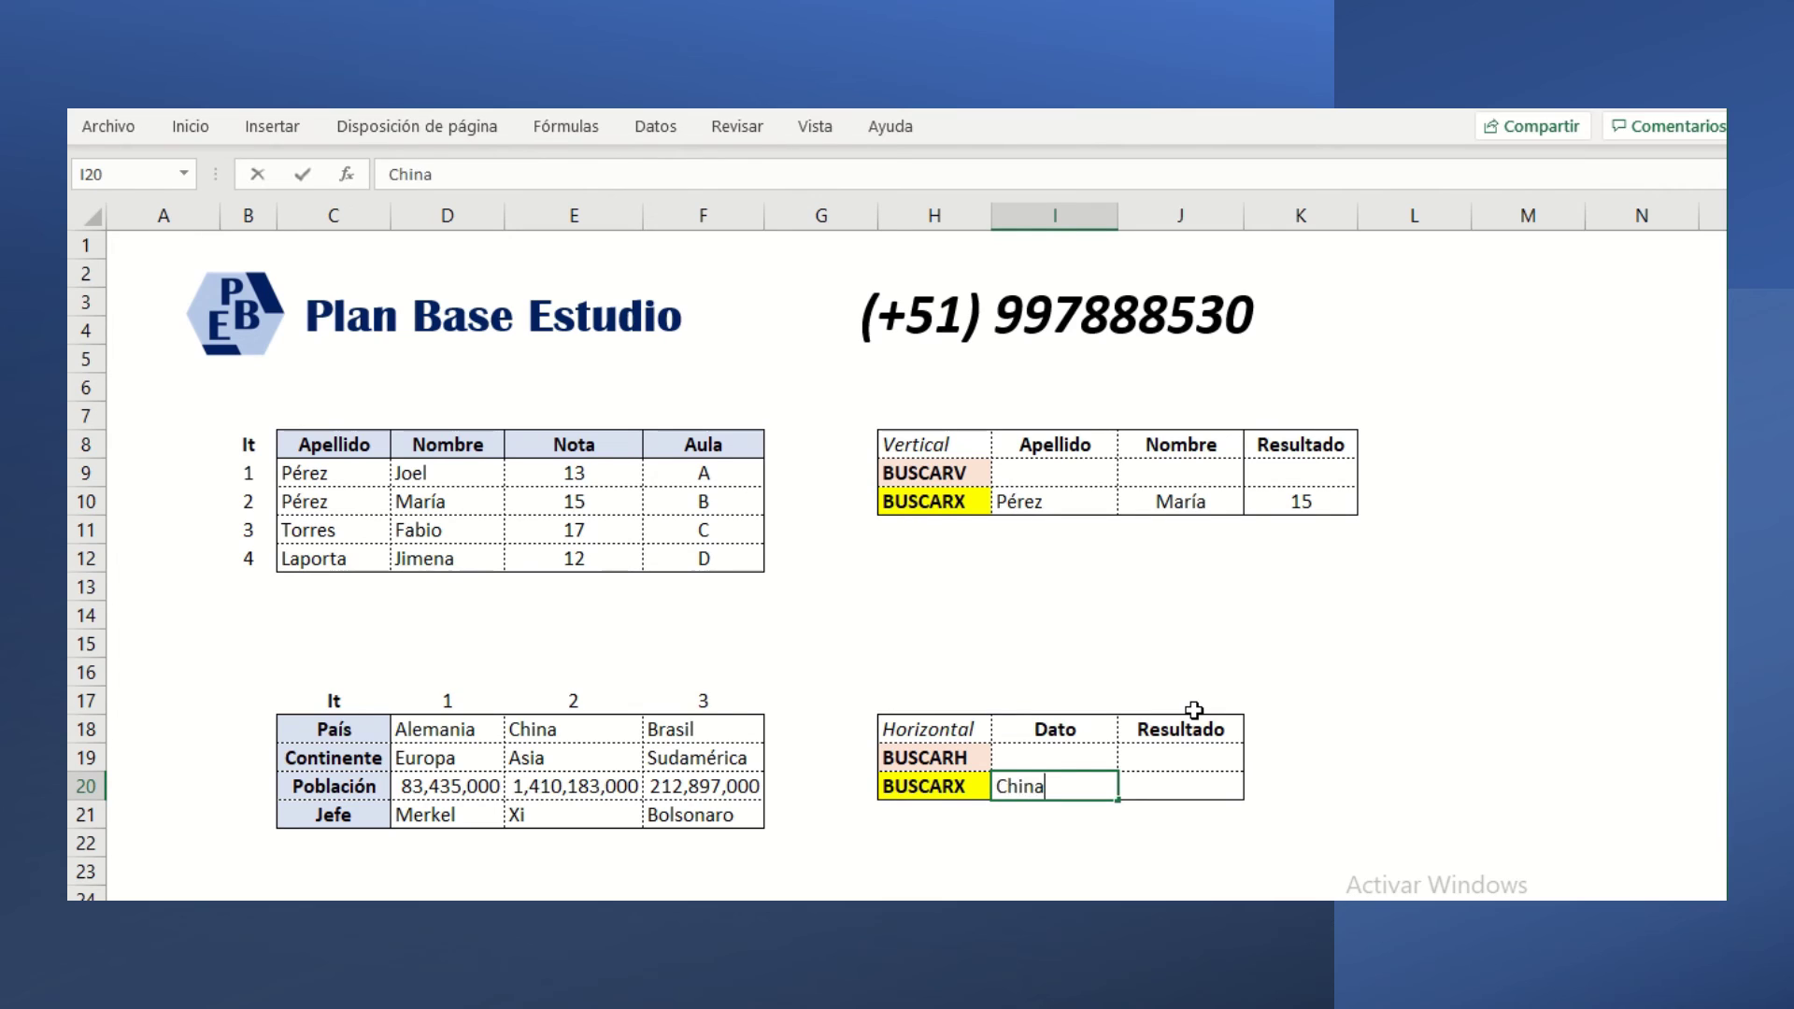
{"action": "key", "text": "Return"}
- Start a BUSCARX formula in J20 with I20 as the lookup value
{"action": "key", "text": "Up"}
{"action": "key", "text": "Up"}
{"action": "key", "text": "Right"}
{"action": "key", "text": "Down"}
{"action": "type", "text": "=bus"}
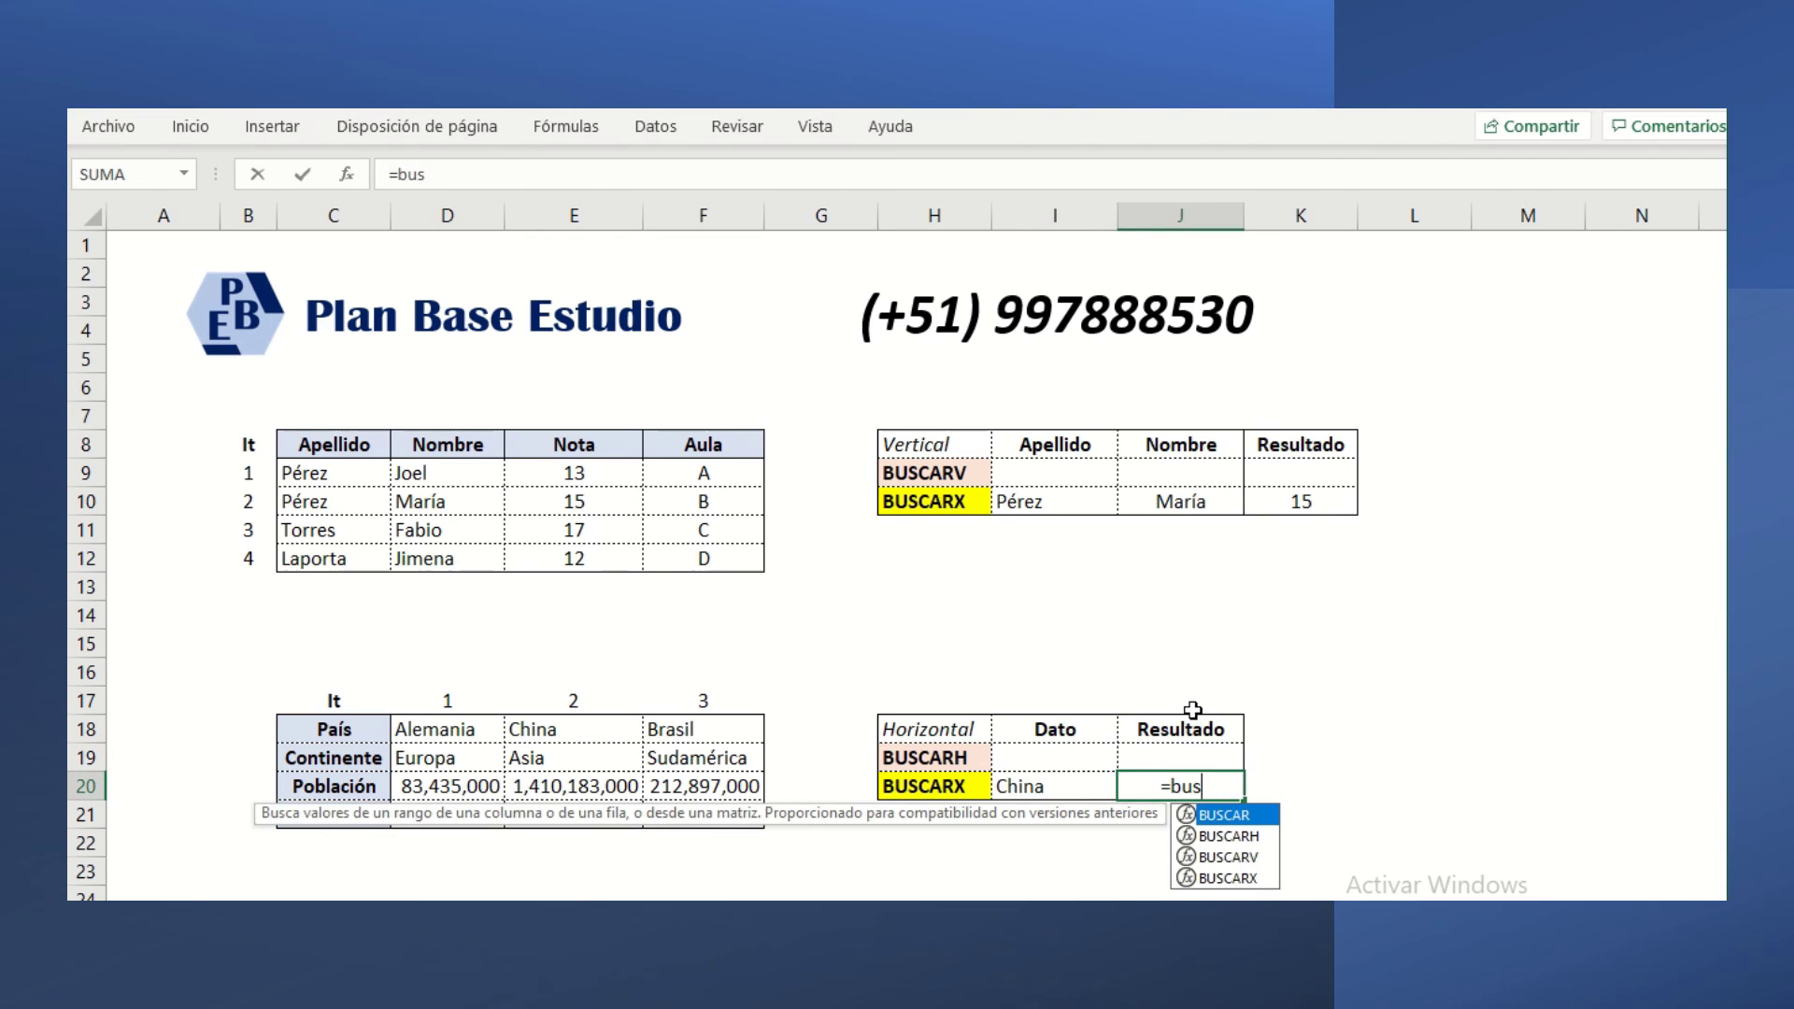
{"action": "type", "text": "car"}
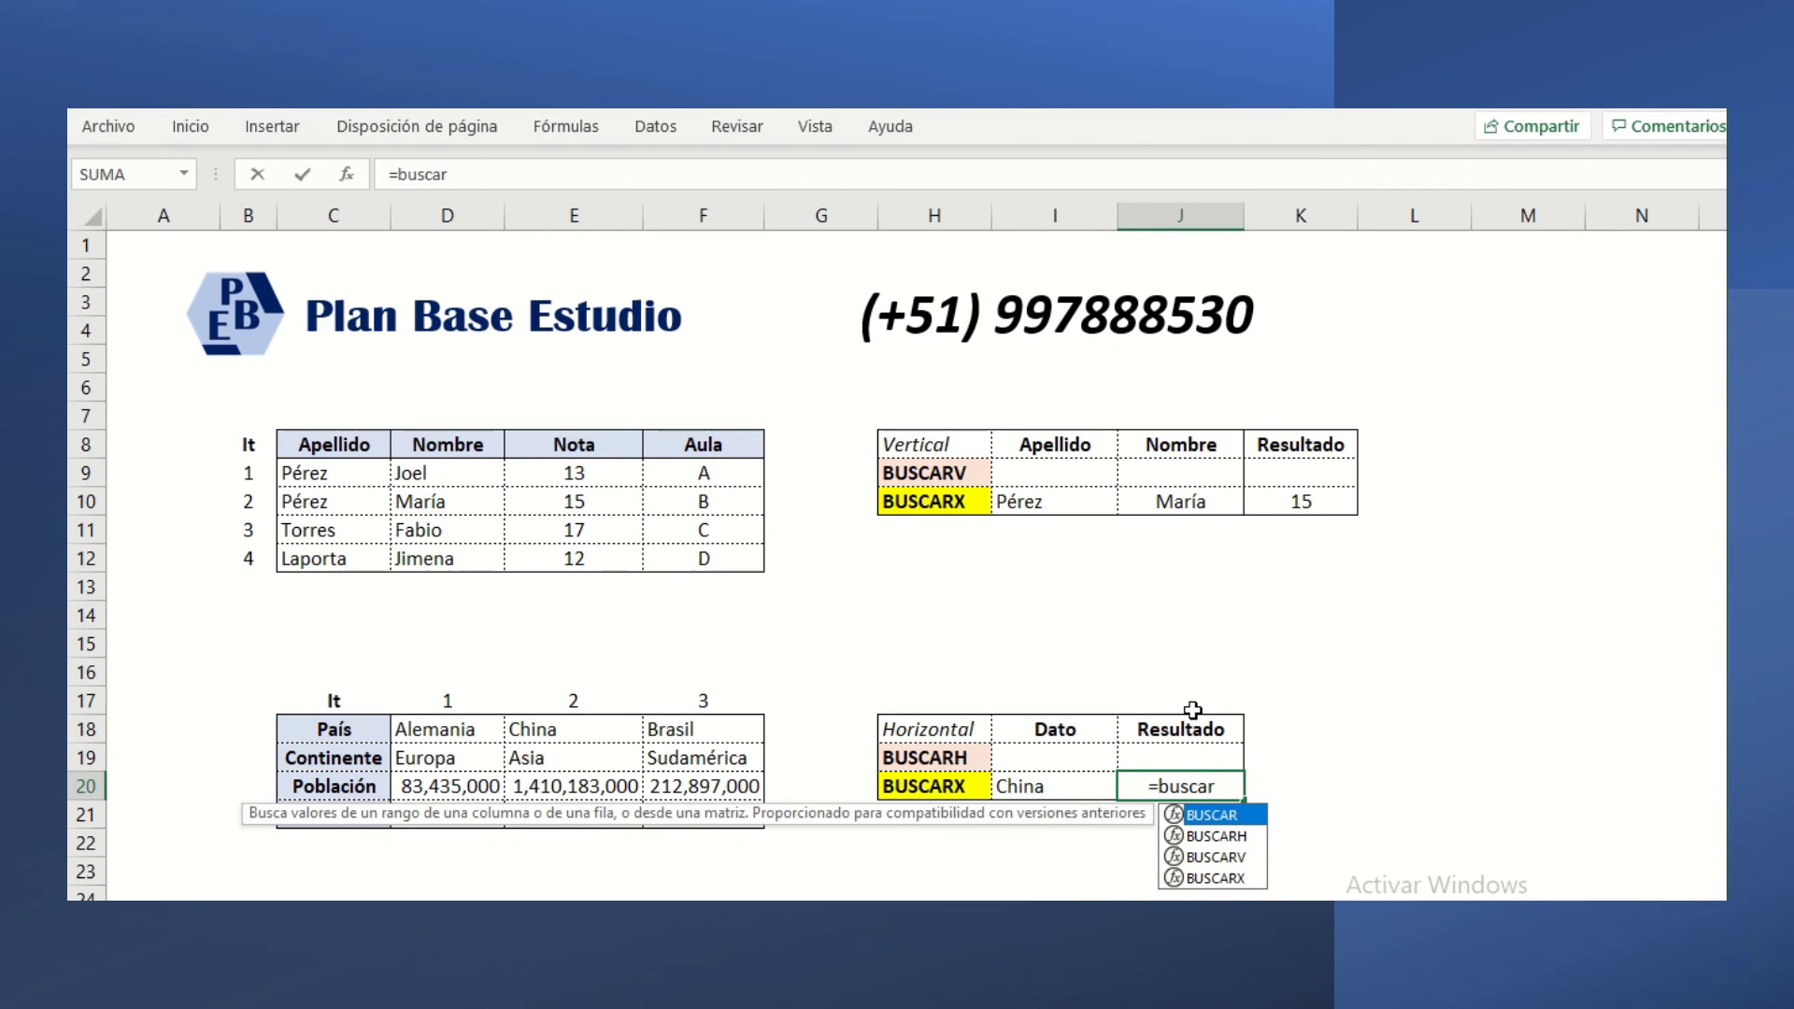
{"action": "type", "text": "x("}
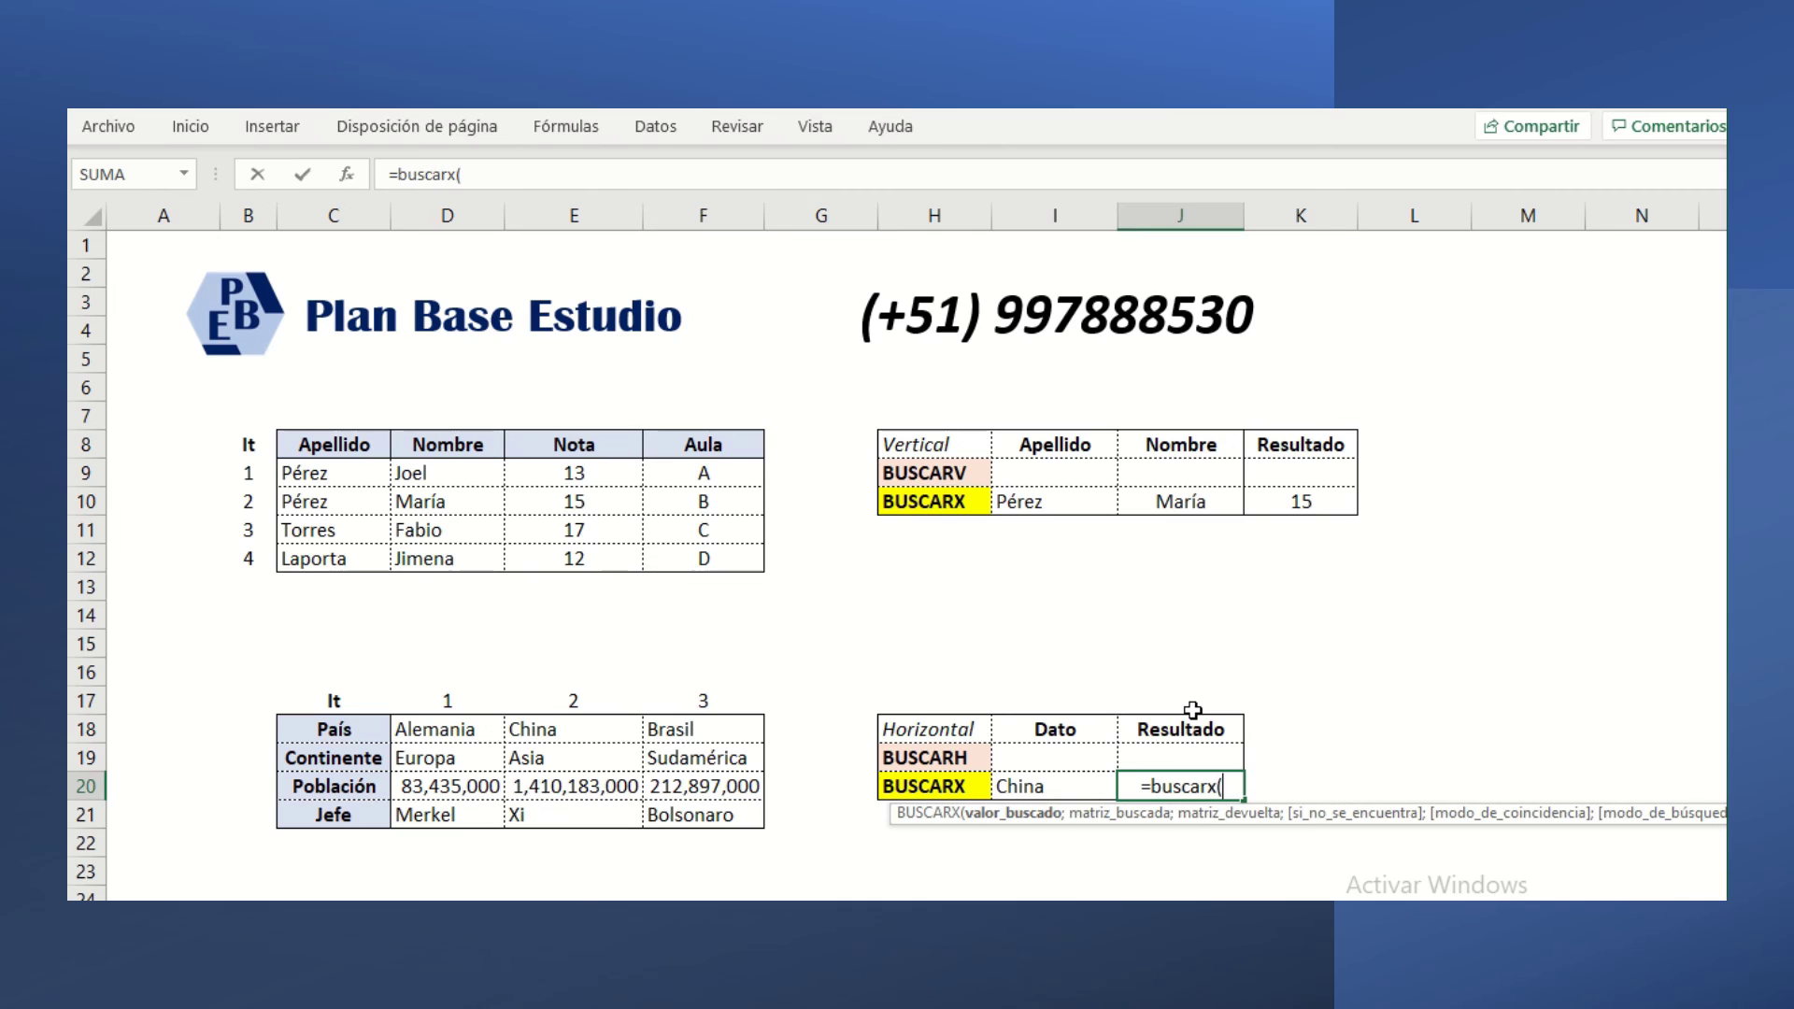
{"action": "left_click", "coordinate": [1030, 787]}
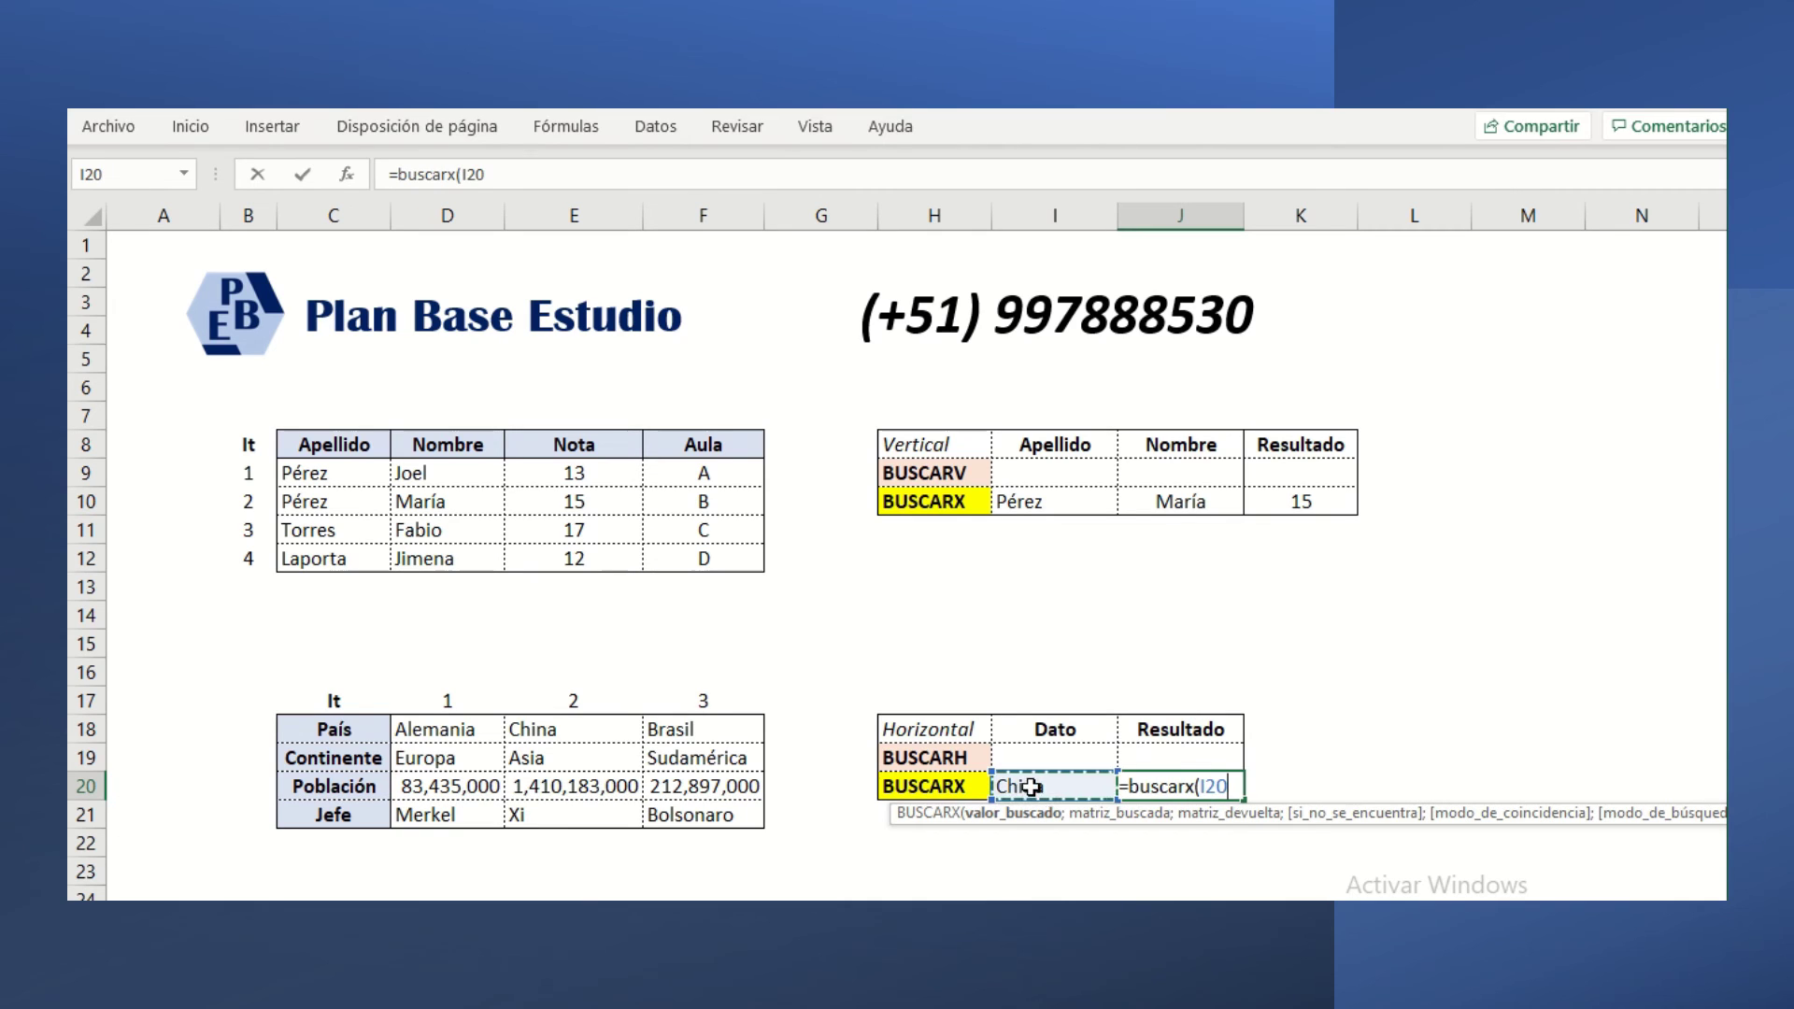
{"action": "type", "text": ";"}
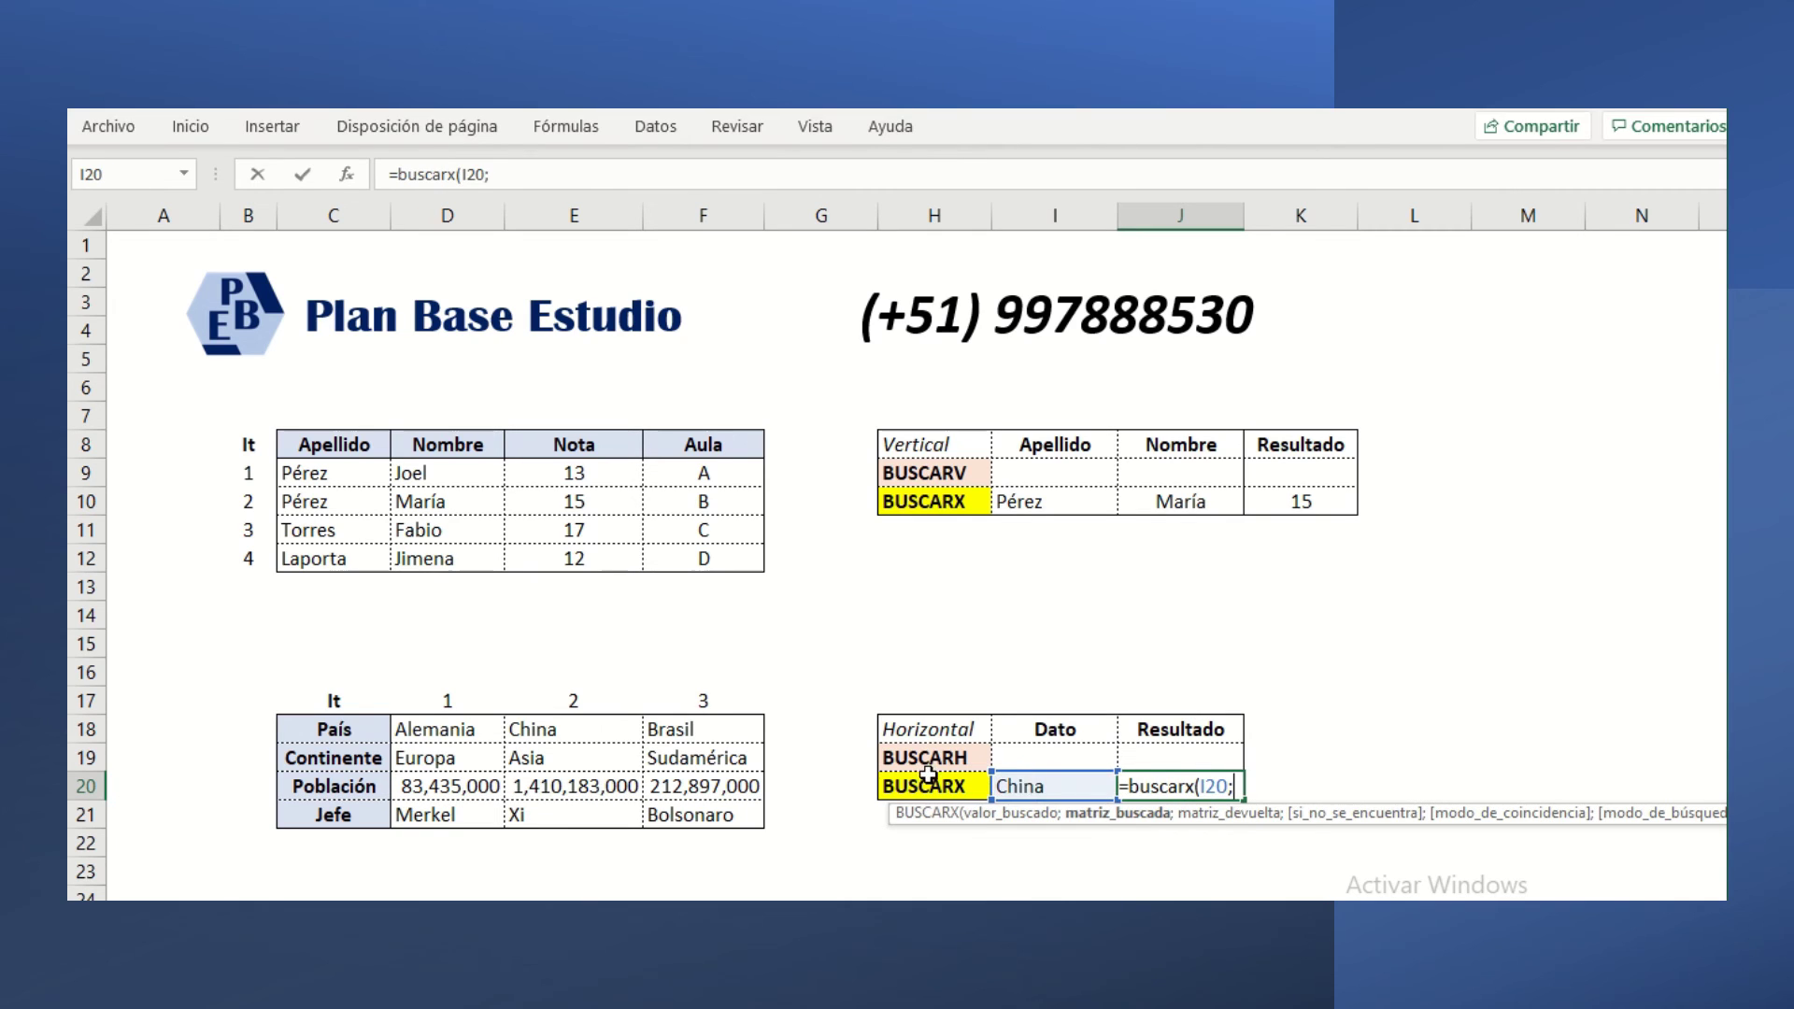
- Complete the BUSCARX formula in J20 with the País row D18:F18 as the lookup array and the Jefe row D21:F21 as the return array
{"action": "left_click_drag", "start_coordinate": [429, 732], "coordinate": [672, 733]}
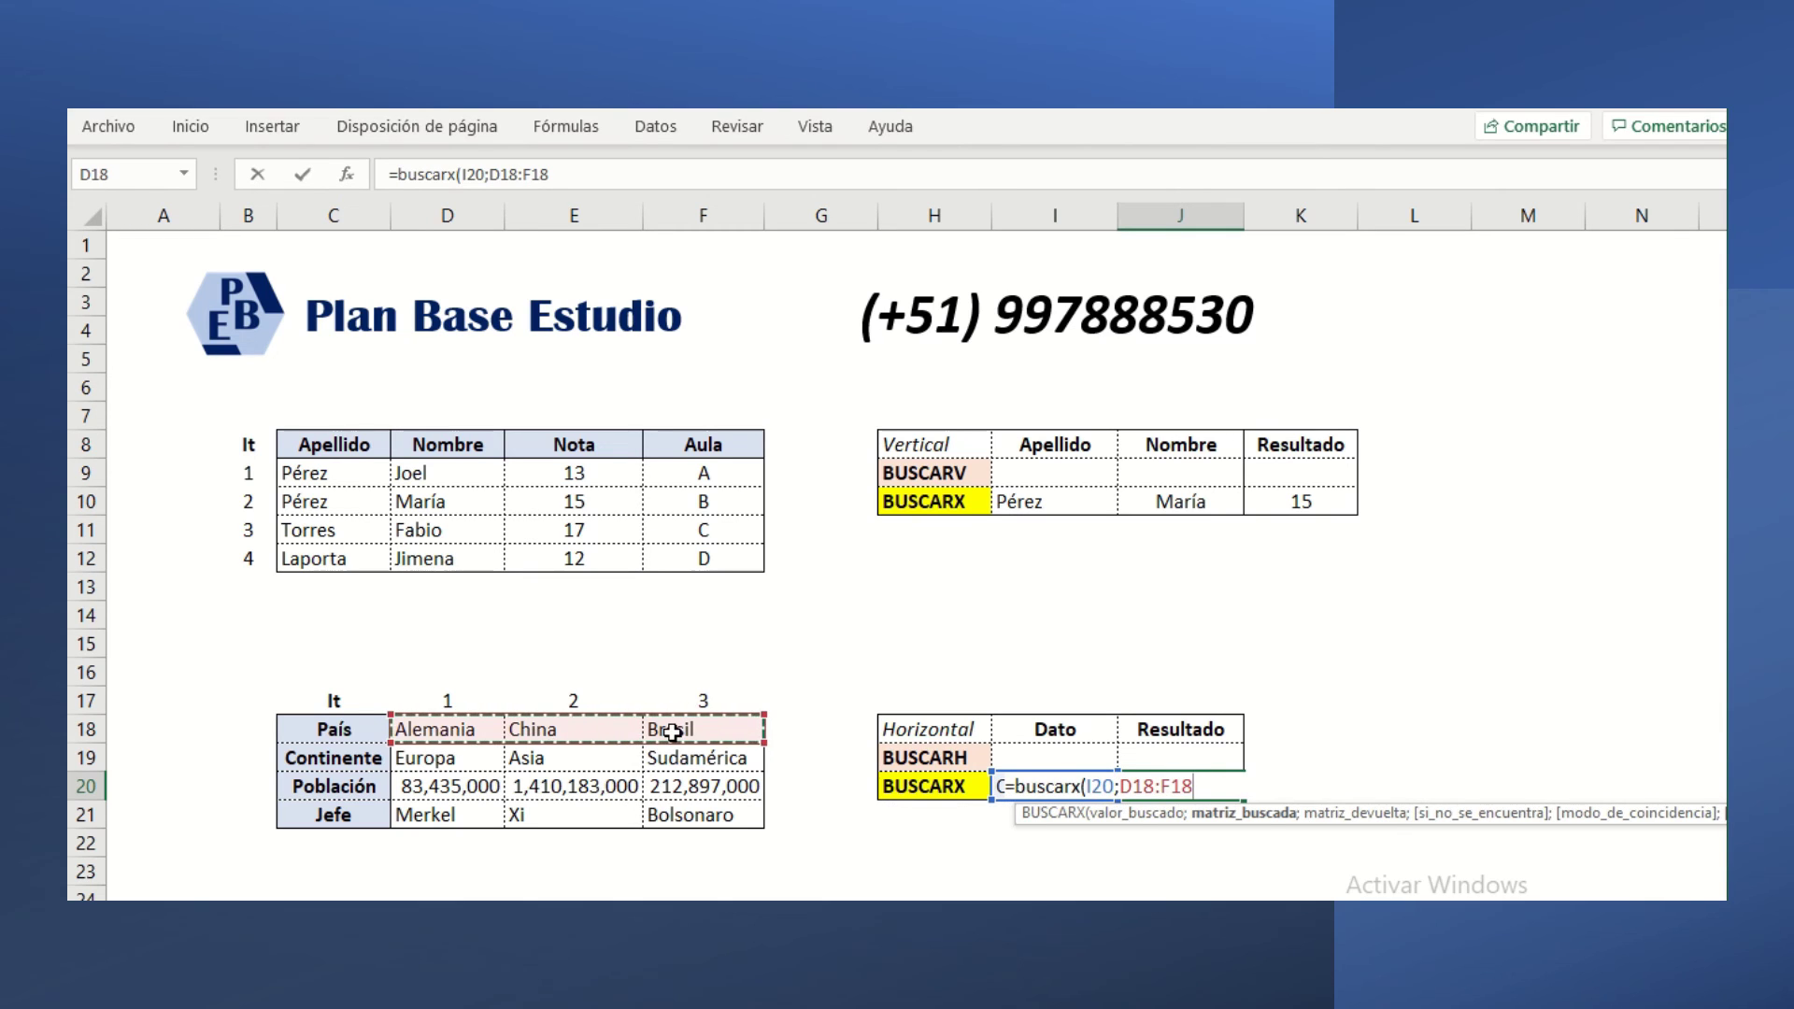
{"action": "type", "text": ";"}
{"action": "left_click_drag", "start_coordinate": [442, 813], "coordinate": [710, 815]}
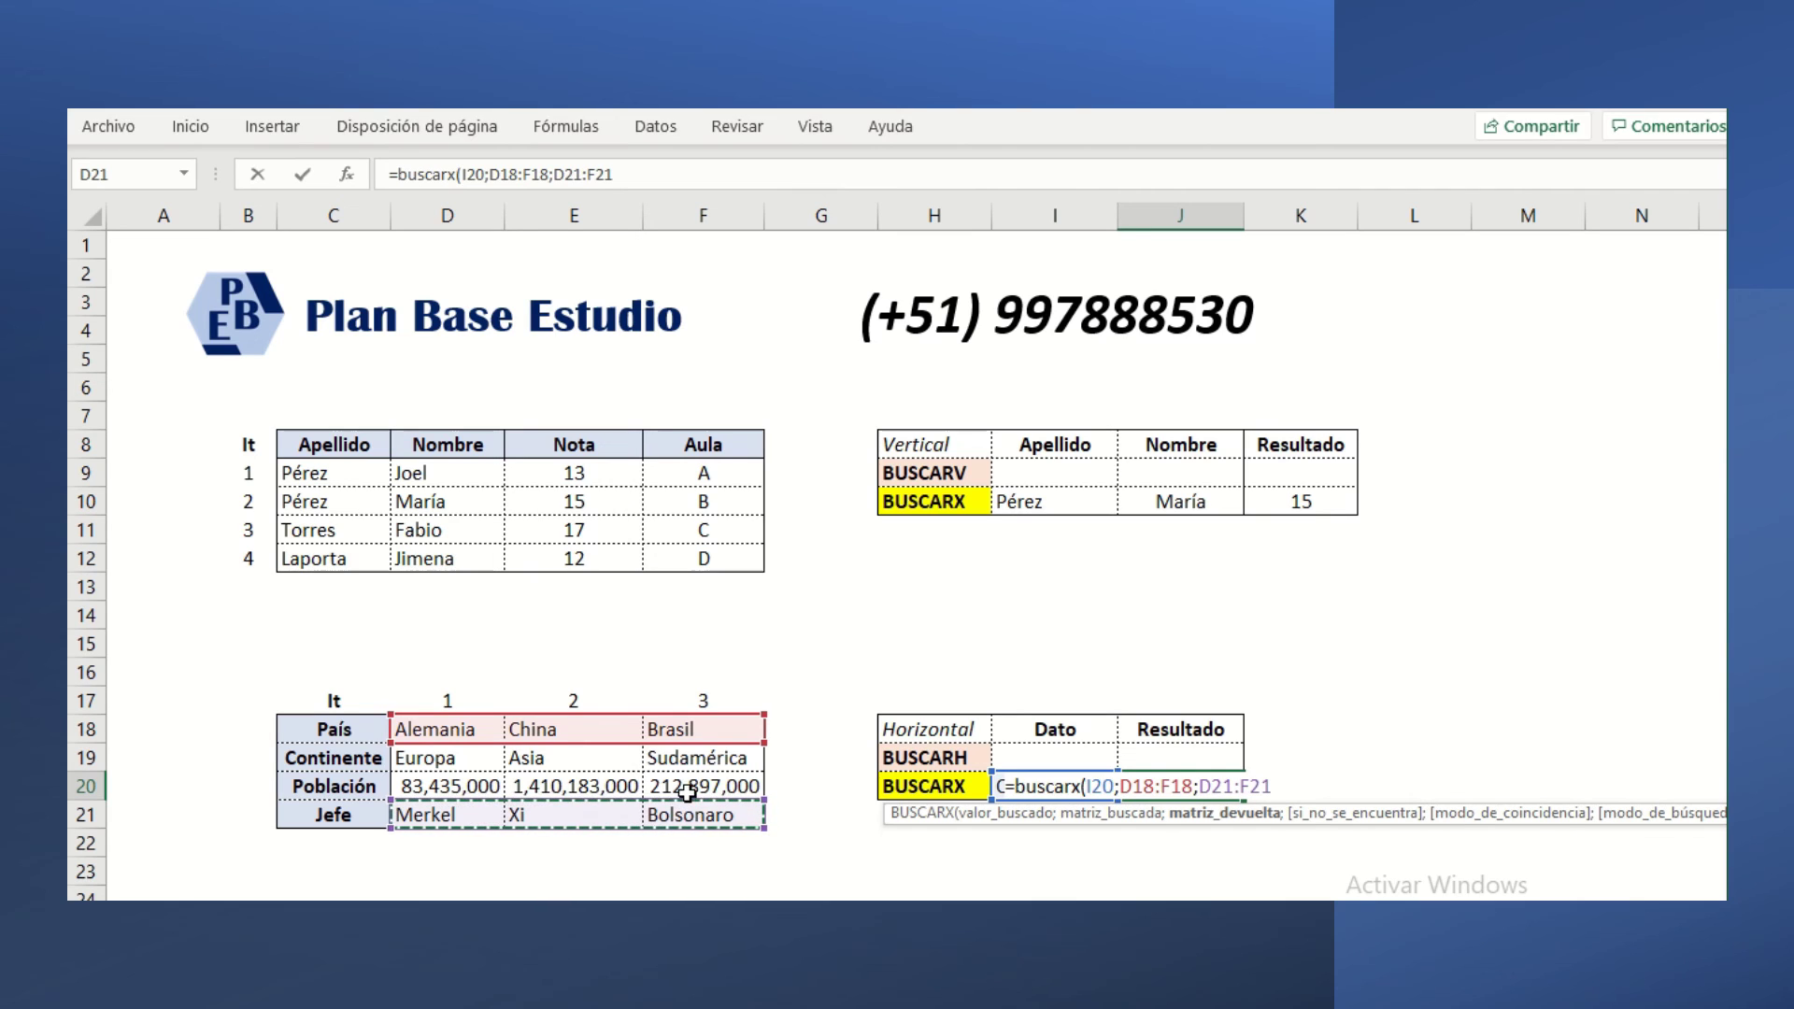
{"action": "type", "text": ")"}
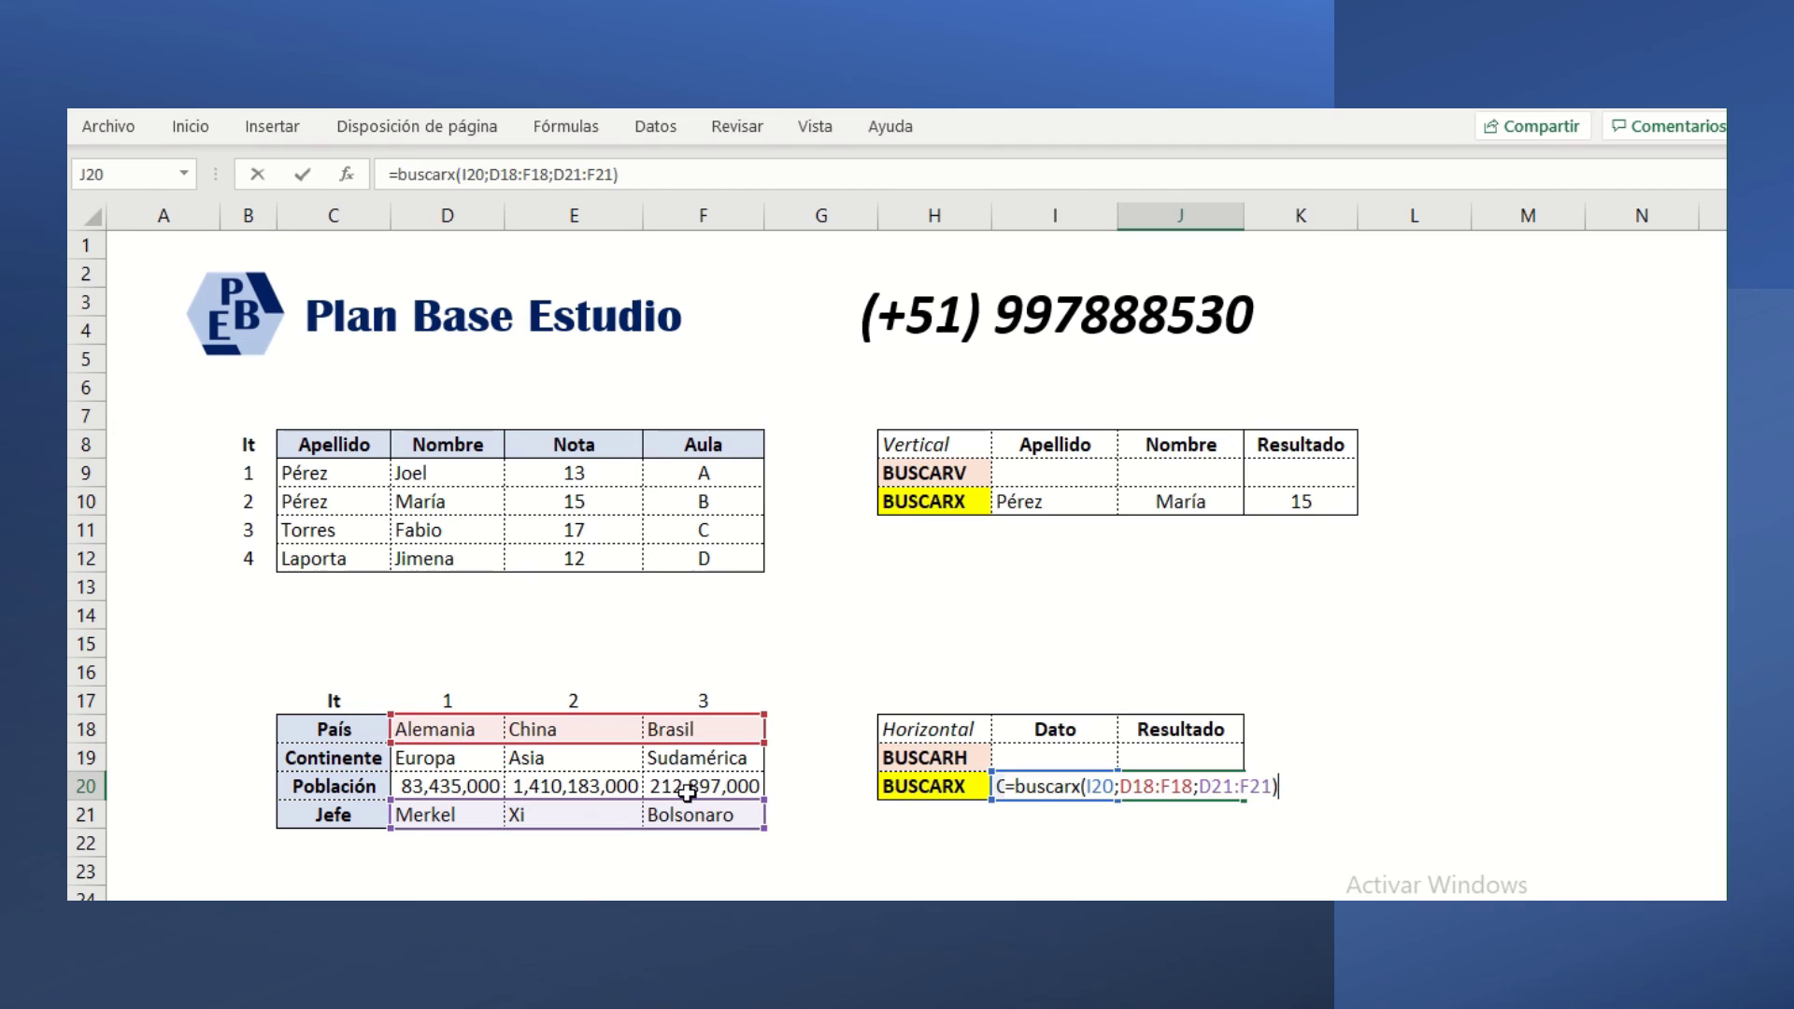
{"action": "key", "text": "Return"}
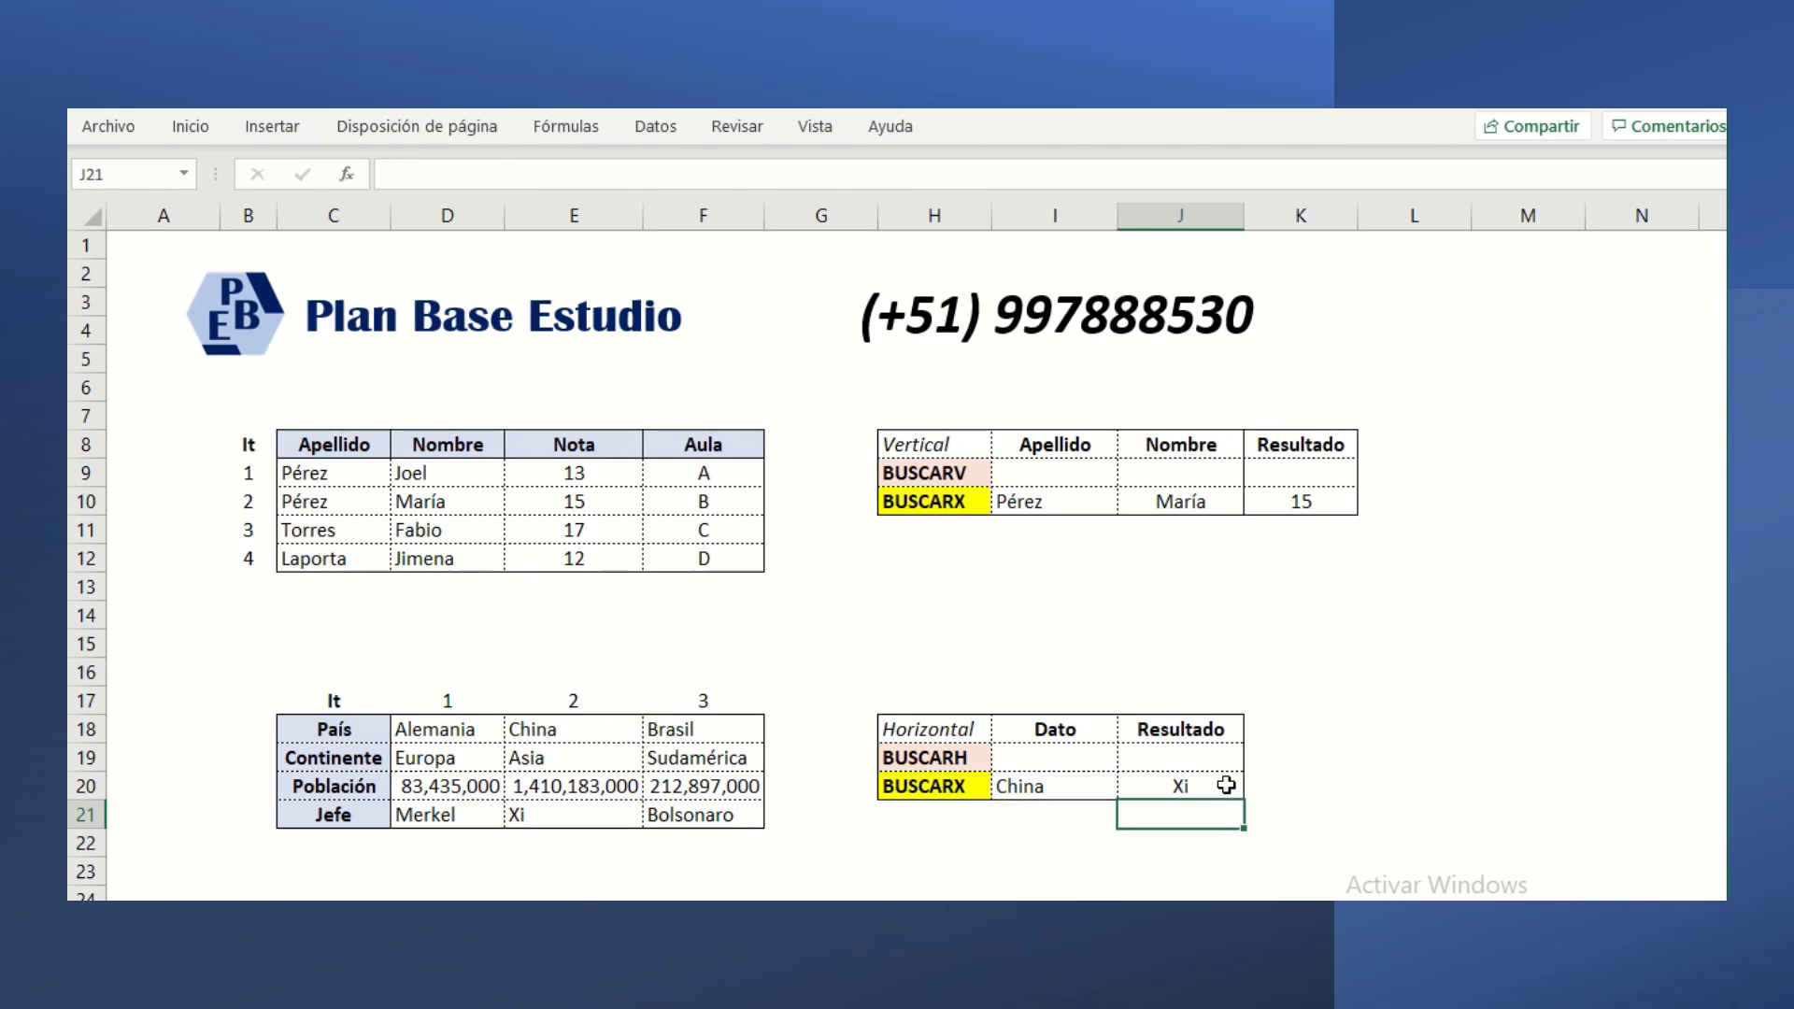
{"action": "left_click", "coordinate": [1187, 785]}
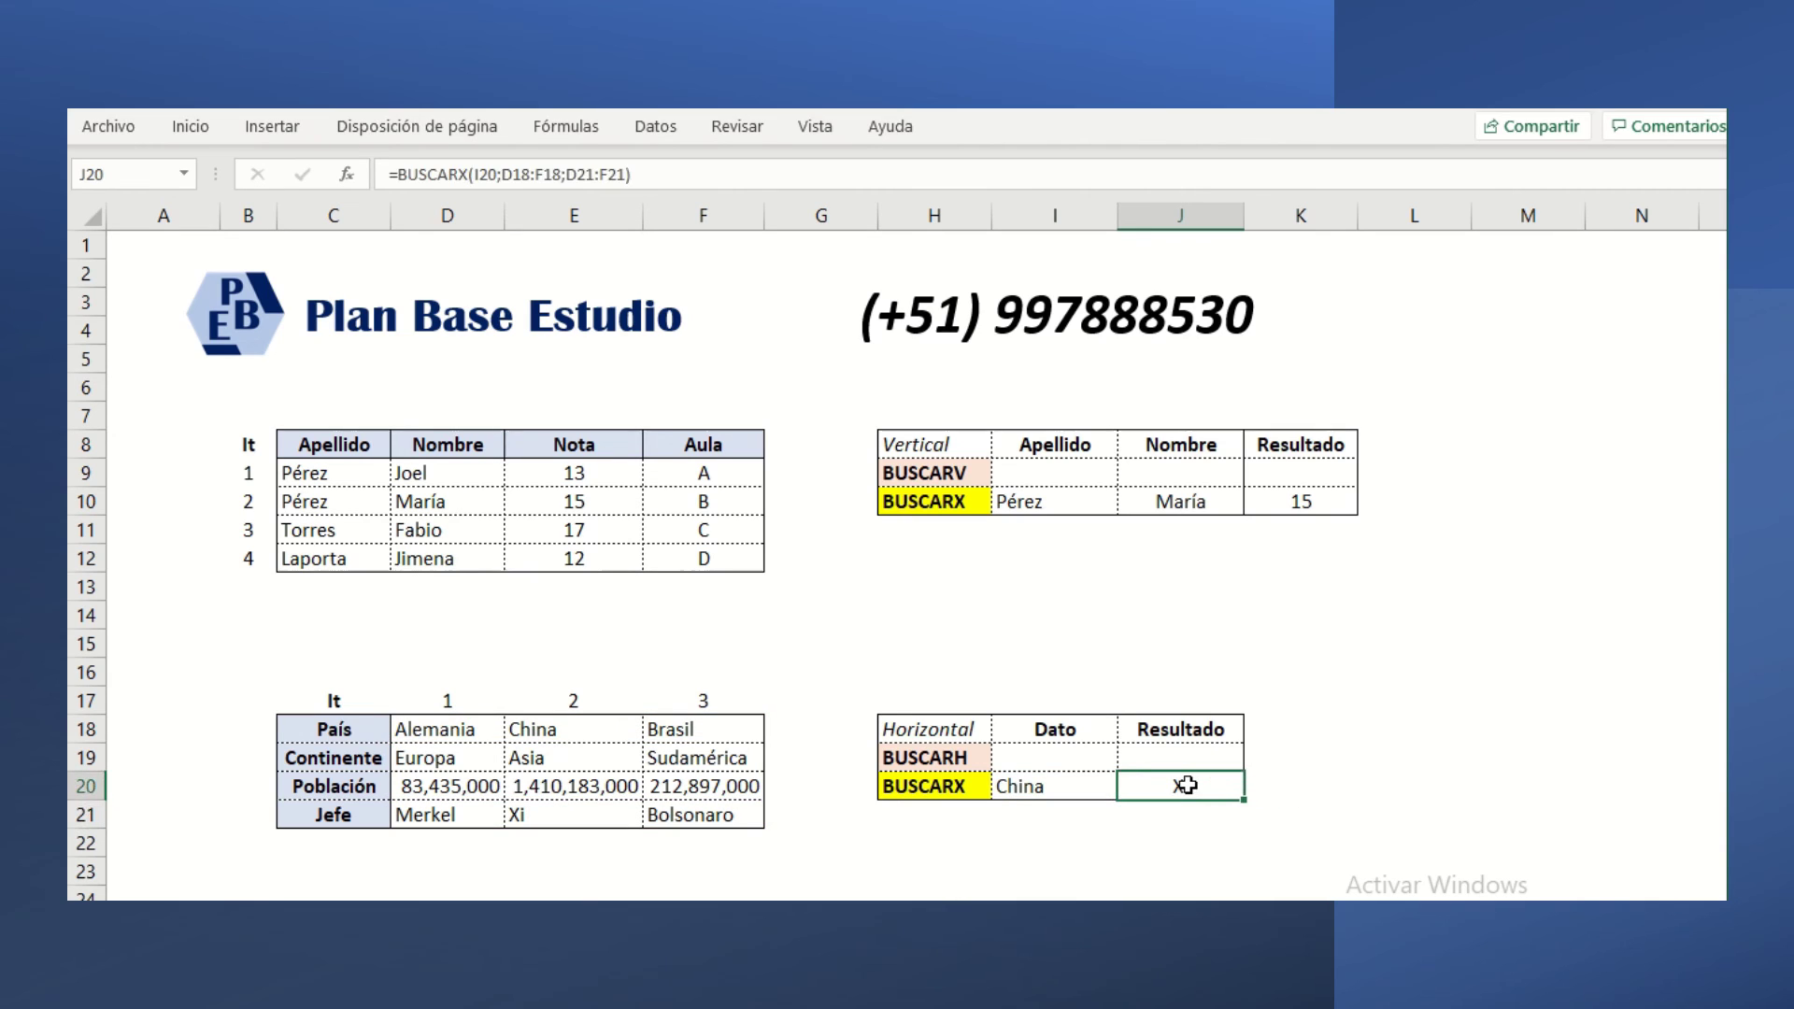